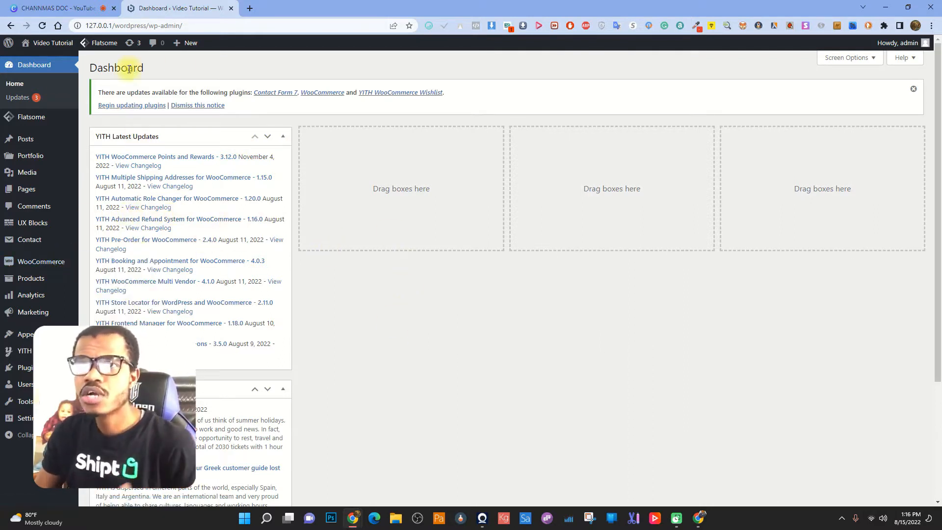
Open the site's front page in a new tab, look over the home page's banner and product sections, and close it.
{"action": "mouse_move", "coordinate": [44, 43]}
{"action": "right_click", "coordinate": [40, 60]}
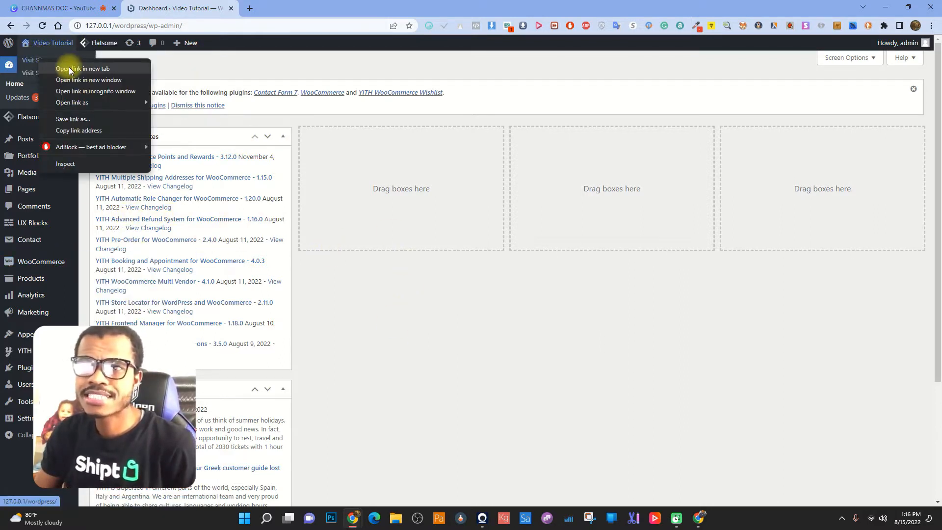
{"action": "left_click", "coordinate": [70, 69]}
{"action": "left_click", "coordinate": [275, 8]}
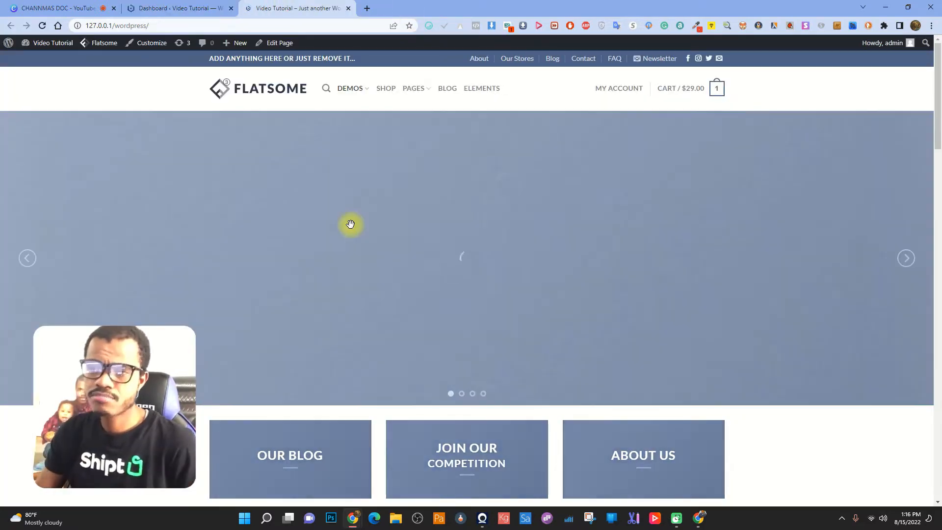
{"action": "scroll", "coordinate": [430, 251], "scroll_direction": "down", "scroll_amount": 2}
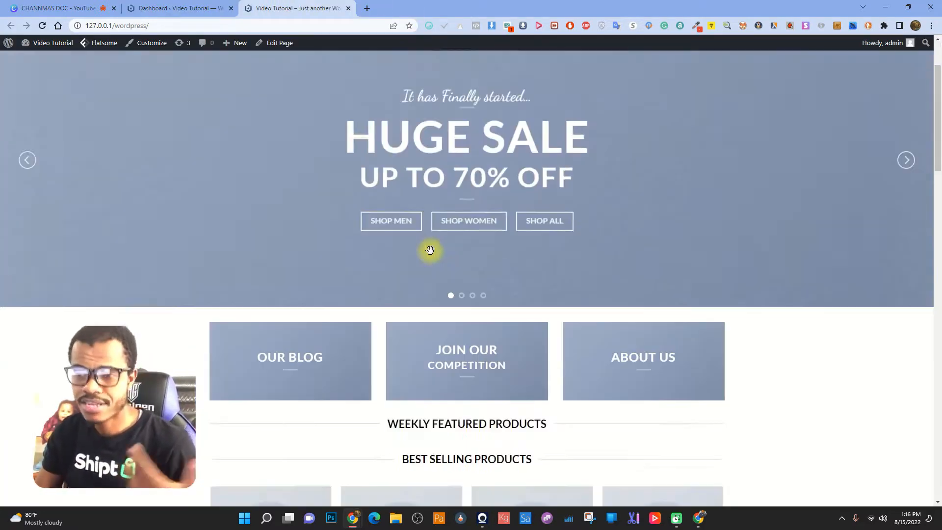
{"action": "scroll", "coordinate": [430, 250], "scroll_direction": "down", "scroll_amount": 3}
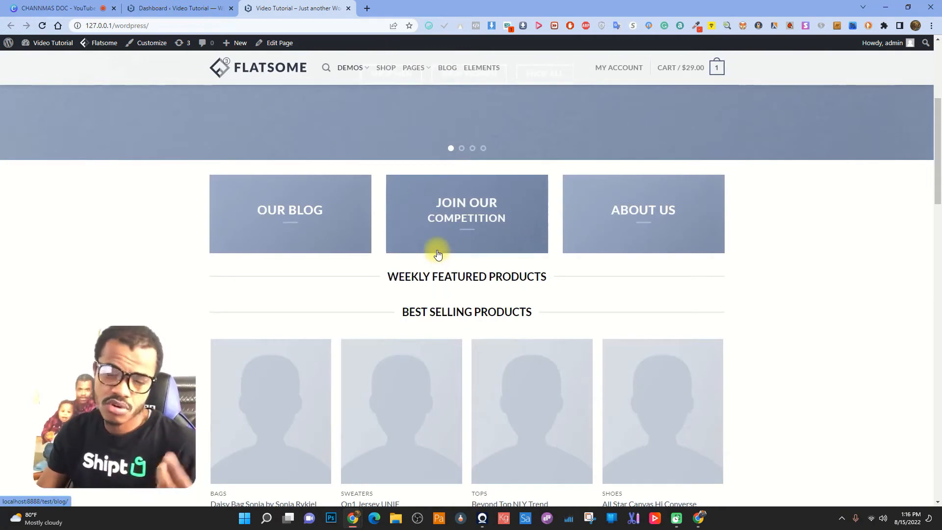
{"action": "scroll", "coordinate": [438, 253], "scroll_direction": "up", "scroll_amount": 5}
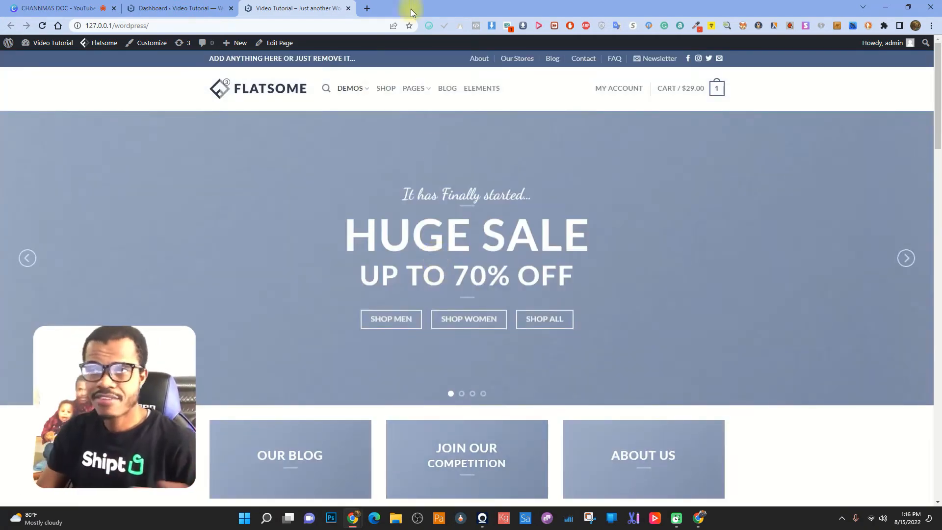
{"action": "left_click", "coordinate": [348, 8]}
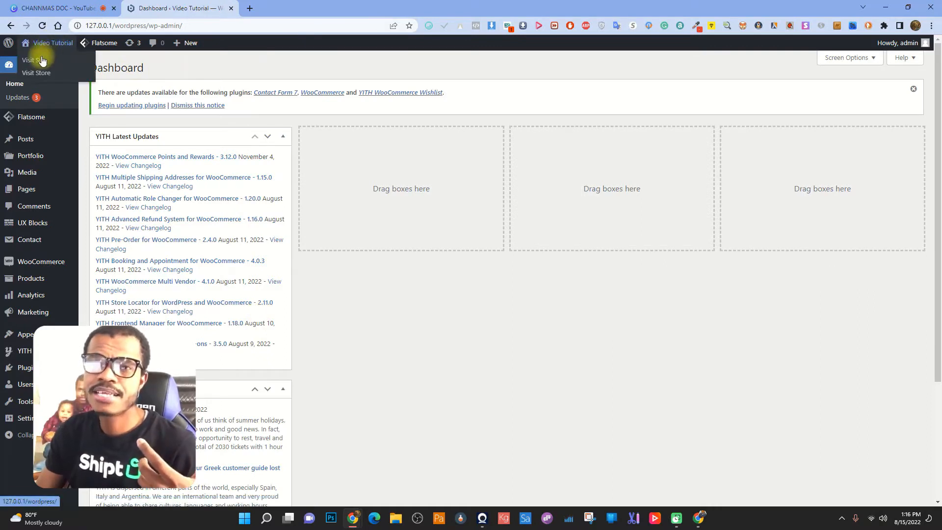
Open the site's front page in a new browser tab and return to the admin dashboard.
{"action": "right_click", "coordinate": [47, 60]}
{"action": "left_click", "coordinate": [79, 66]}
{"action": "left_click", "coordinate": [293, 6]}
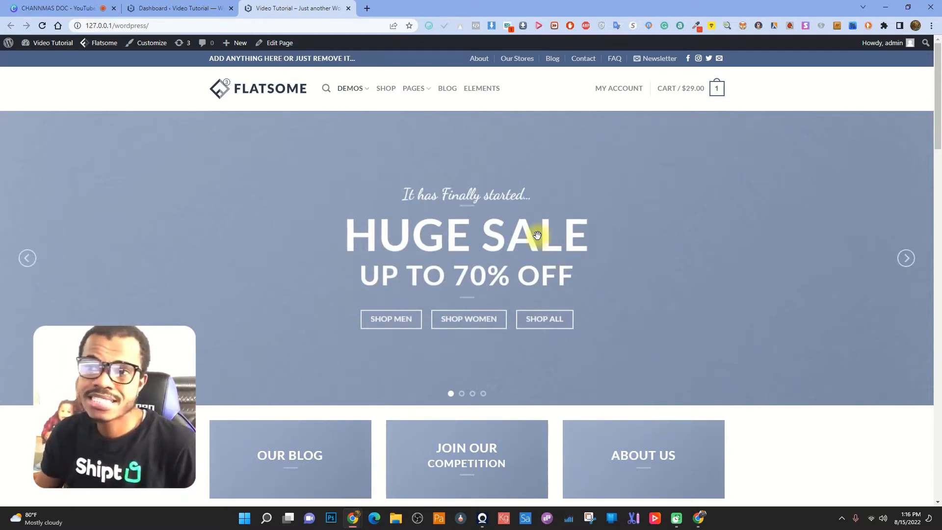
{"action": "left_click", "coordinate": [154, 5]}
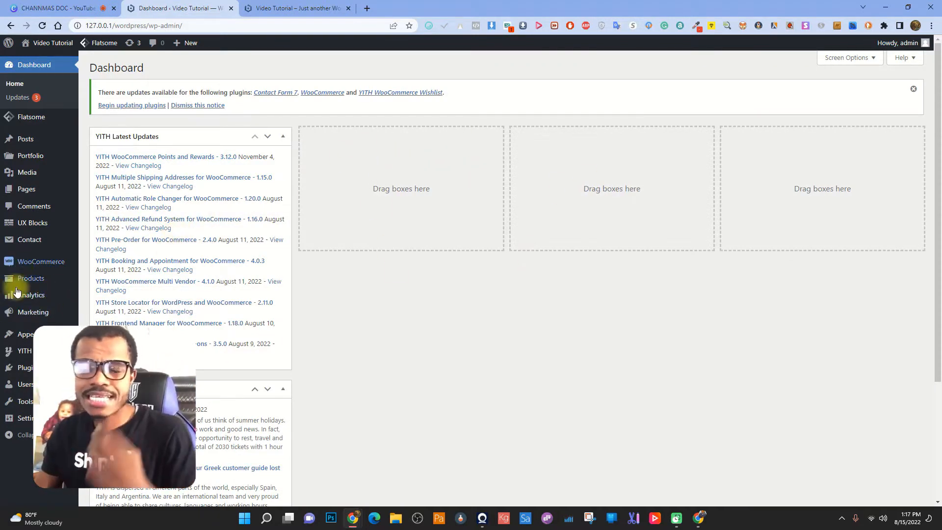
{"action": "mouse_move", "coordinate": [35, 262]}
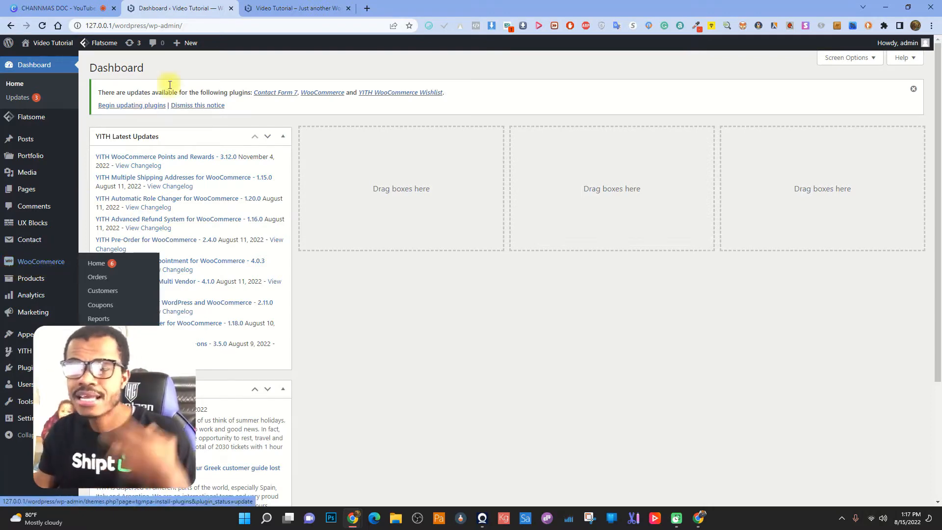
Look at the Best Selling Products on the front page and open the On1 Jersey UNIF product page.
{"action": "left_click", "coordinate": [297, 7]}
{"action": "scroll", "coordinate": [349, 363], "scroll_direction": "down", "scroll_amount": 6}
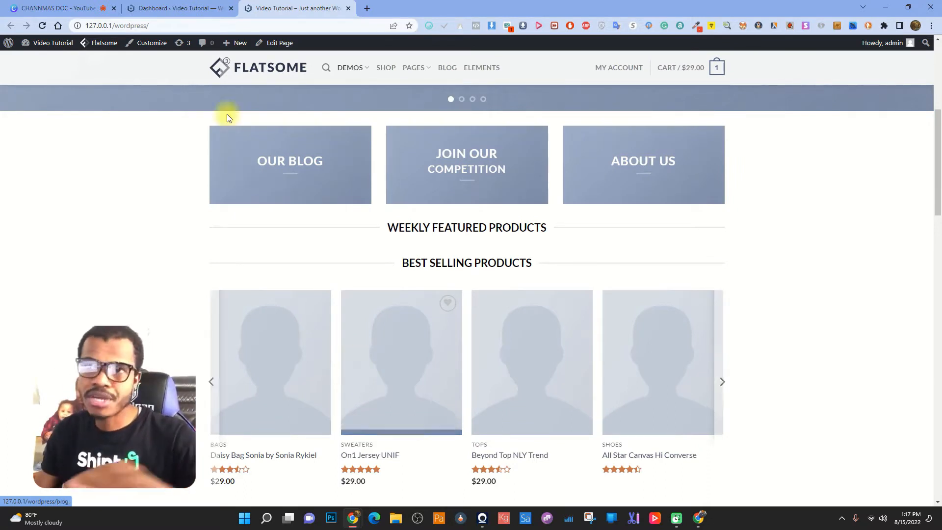
{"action": "scroll", "coordinate": [422, 386], "scroll_direction": "down", "scroll_amount": 2}
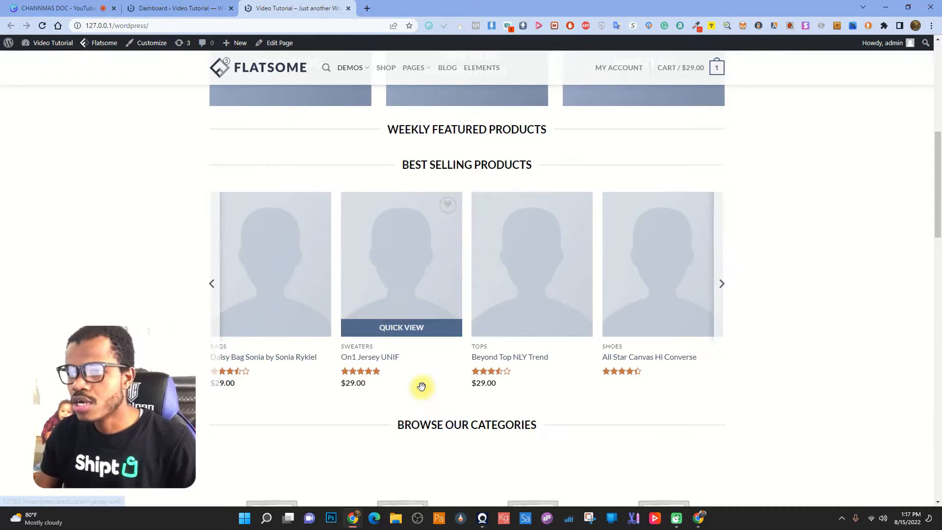
{"action": "left_click", "coordinate": [398, 288]}
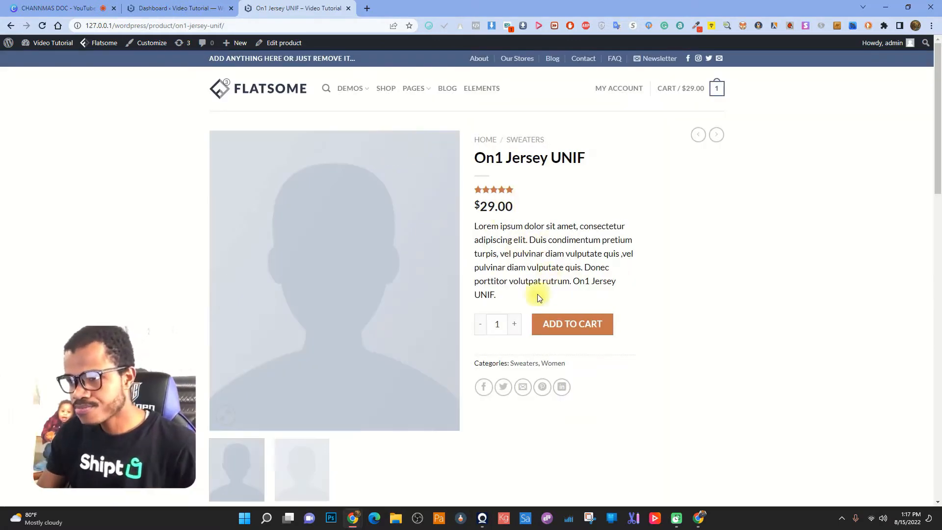
Deactivate the WooCommerce plugin in the site's installed plugins list.
{"action": "left_click", "coordinate": [194, 8]}
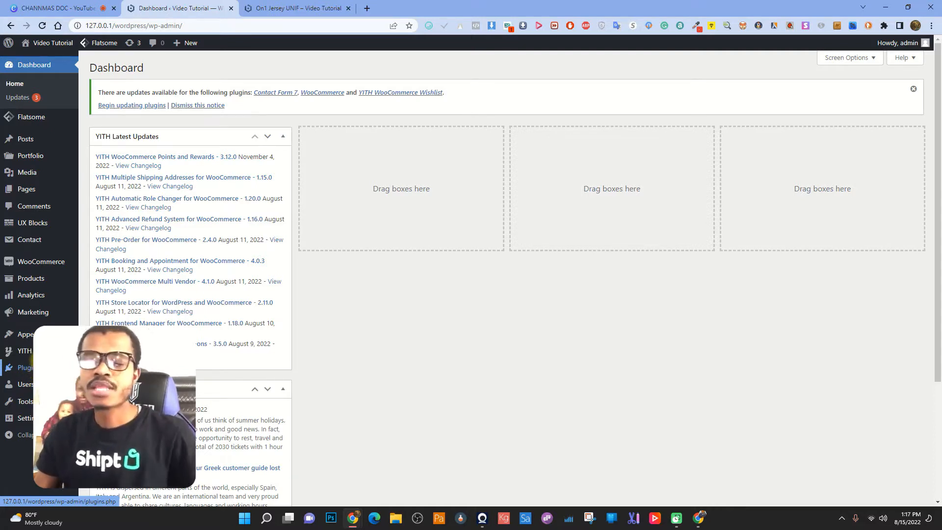
{"action": "left_click", "coordinate": [45, 367]}
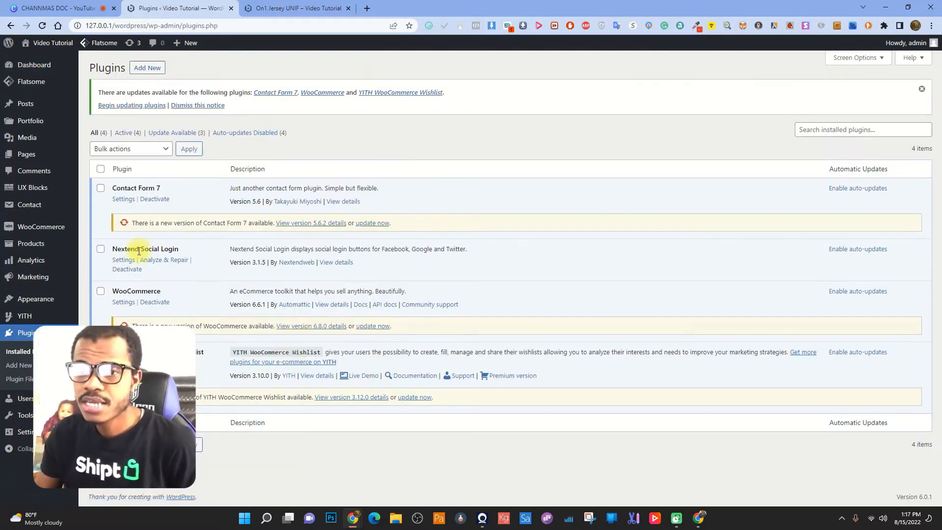
{"action": "left_click", "coordinate": [154, 302]}
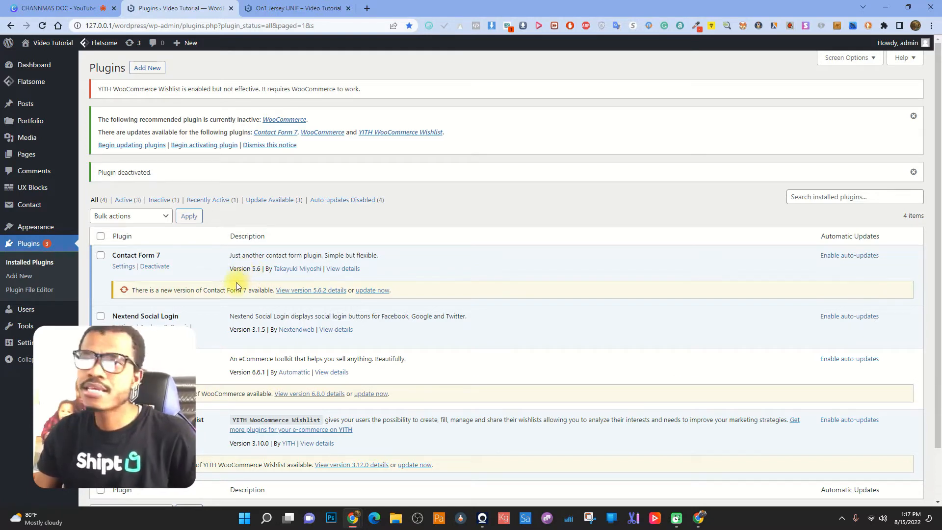
Reload the storefront at its home page and examine the header cart area and the product and category sections.
{"action": "left_click", "coordinate": [273, 15]}
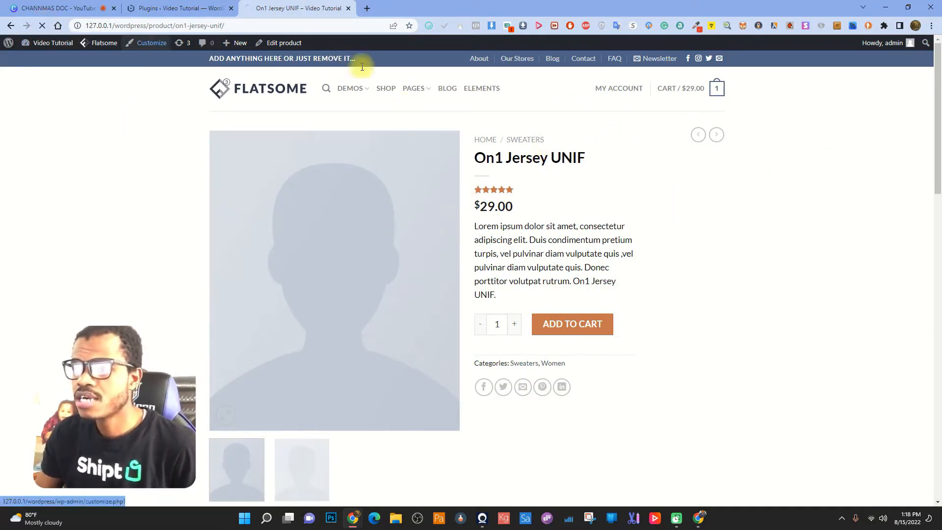
{"action": "left_click", "coordinate": [289, 88]}
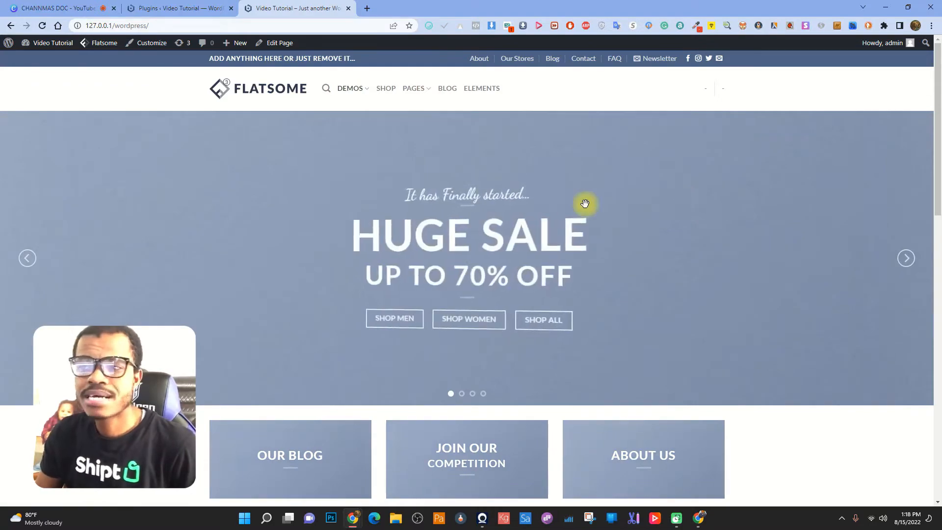
{"action": "scroll", "coordinate": [400, 238], "scroll_direction": "down", "scroll_amount": 5}
{"action": "scroll", "coordinate": [321, 330], "scroll_direction": "down", "scroll_amount": 4}
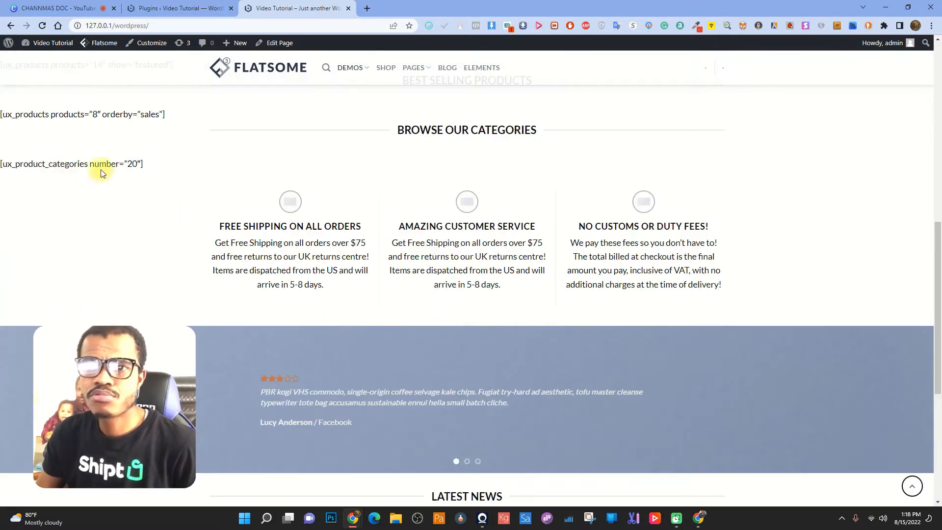
{"action": "scroll", "coordinate": [225, 210], "scroll_direction": "up", "scroll_amount": 9}
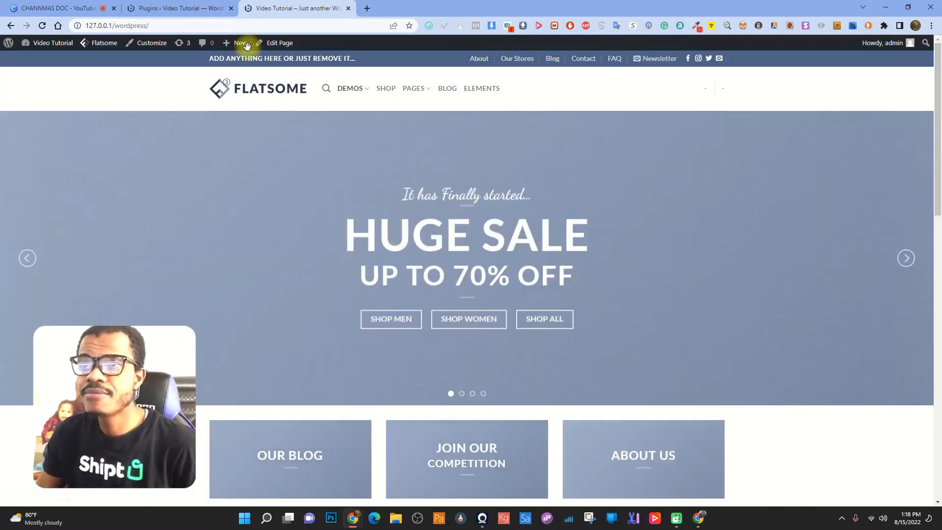
Search the plugins available to add for "woocommerce" and start updating the WooCommerce plugin.
{"action": "left_click", "coordinate": [180, 7]}
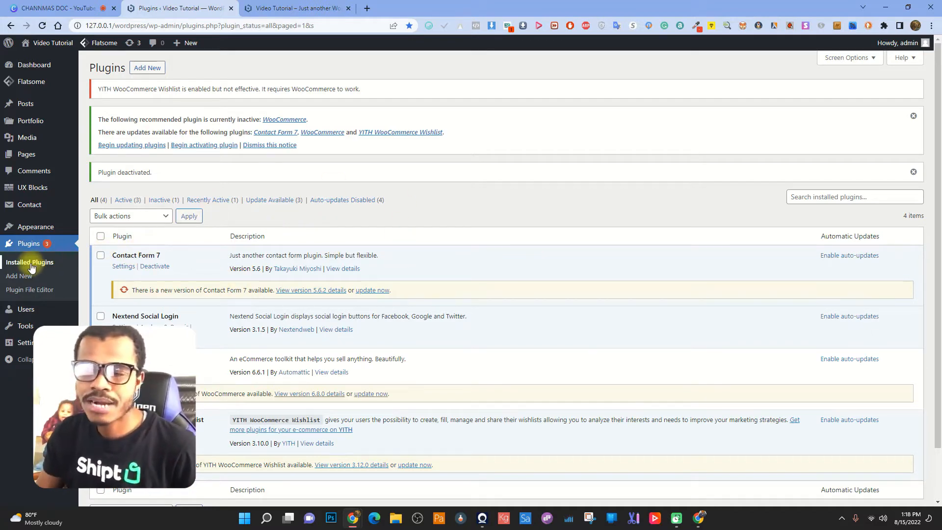
{"action": "left_click", "coordinate": [155, 73]}
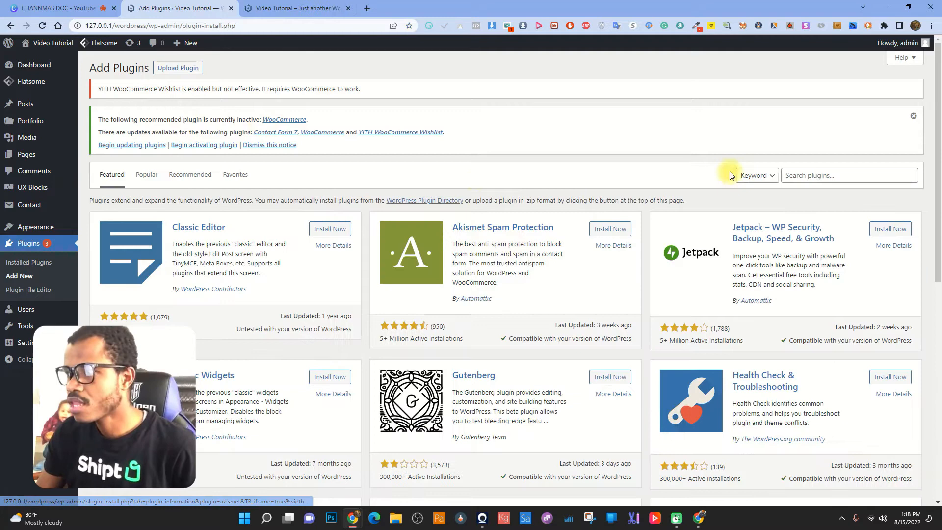
{"action": "left_click", "coordinate": [821, 173]}
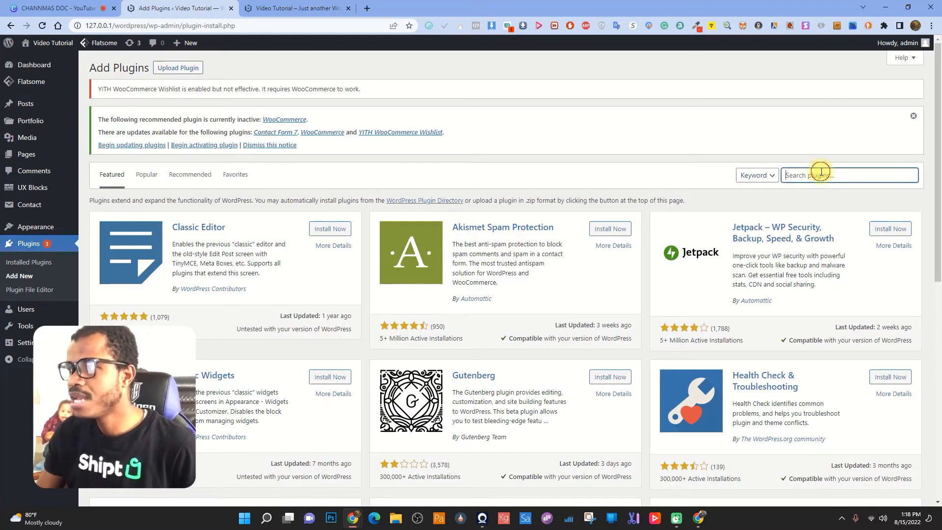
{"action": "type", "text": "woo"}
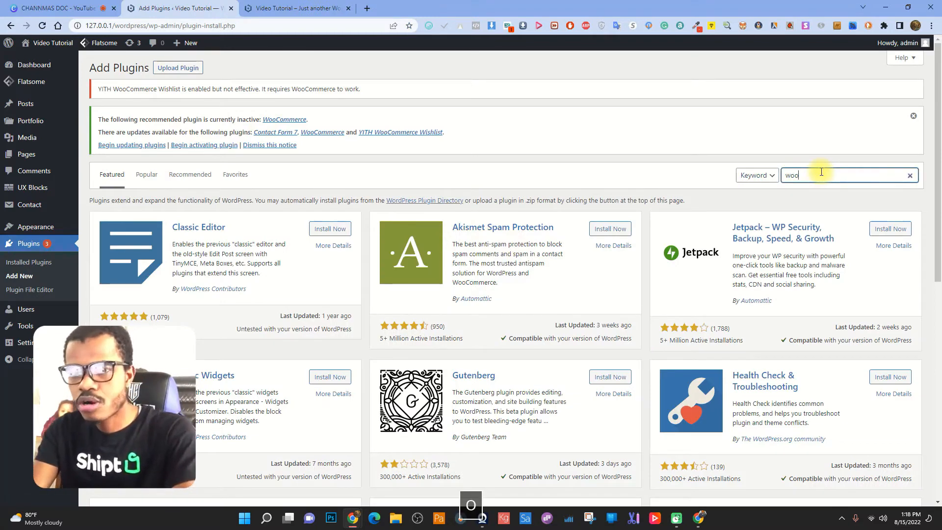
{"action": "type", "text": "com"}
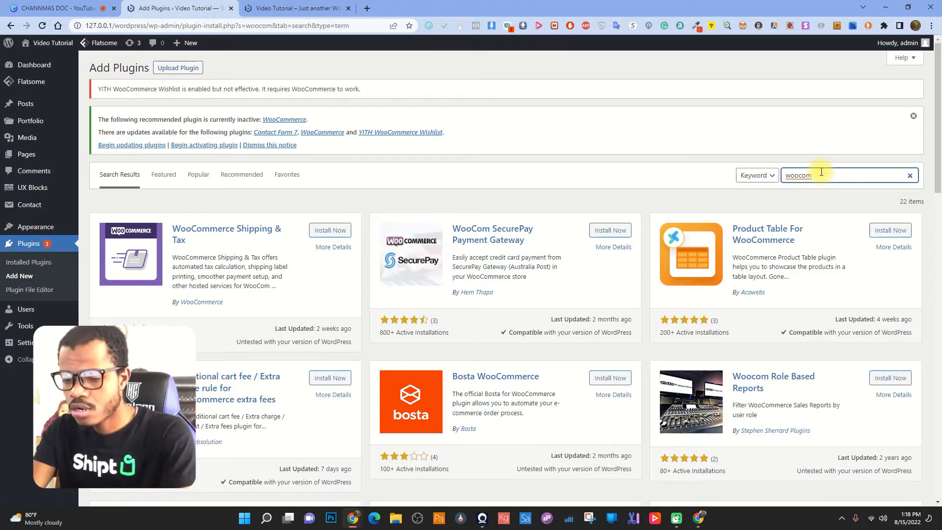
{"action": "type", "text": "merce"}
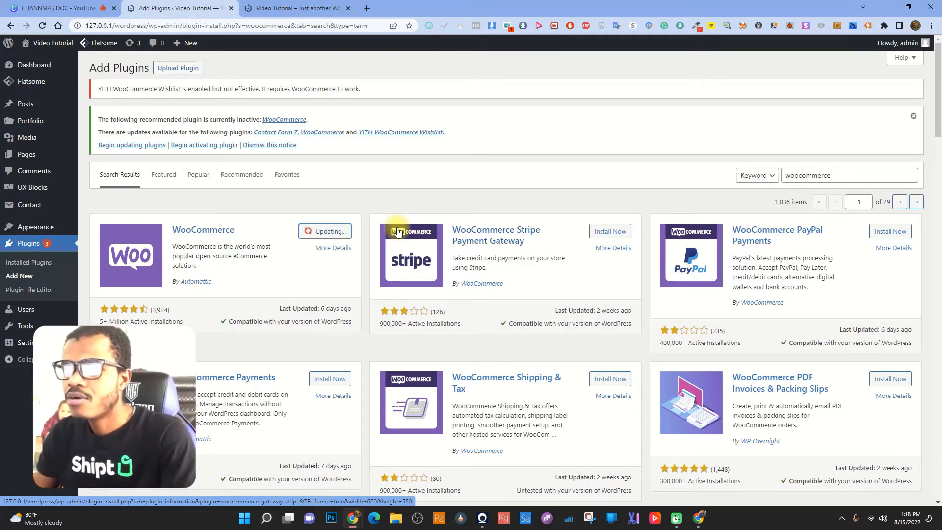
Check the storefront home page's product sections while the plugin updates, and reload the page.
{"action": "left_click", "coordinate": [294, 7]}
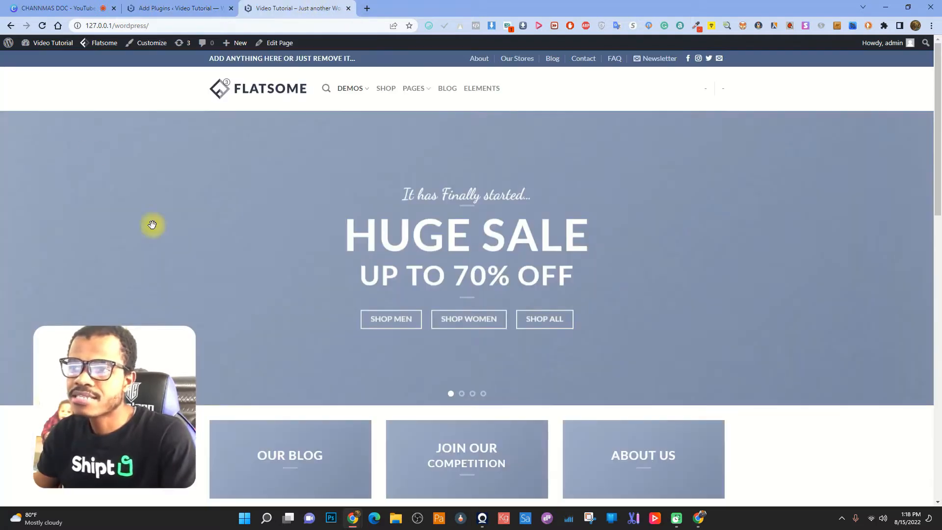
{"action": "scroll", "coordinate": [466, 294], "scroll_direction": "down", "scroll_amount": 4}
{"action": "scroll", "coordinate": [386, 307], "scroll_direction": "down", "scroll_amount": 5}
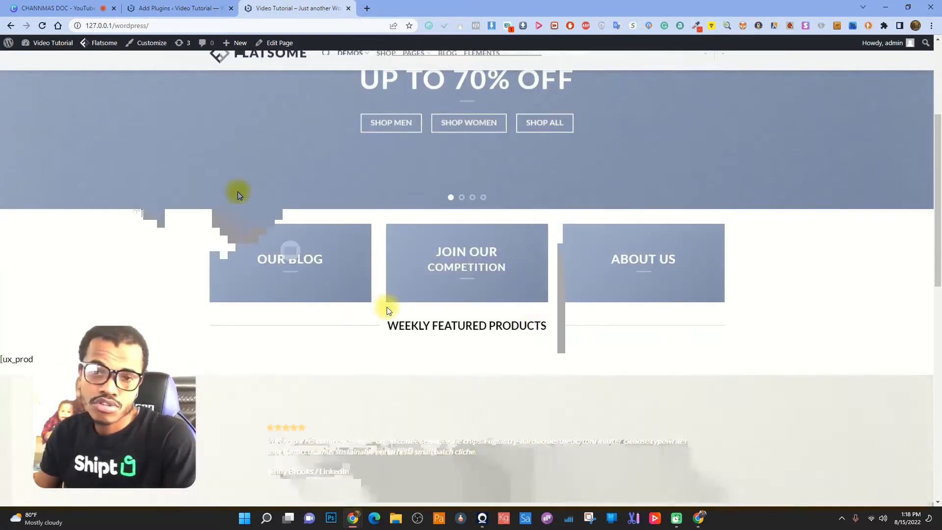
{"action": "scroll", "coordinate": [357, 275], "scroll_direction": "up", "scroll_amount": 5}
{"action": "left_click", "coordinate": [214, 5]}
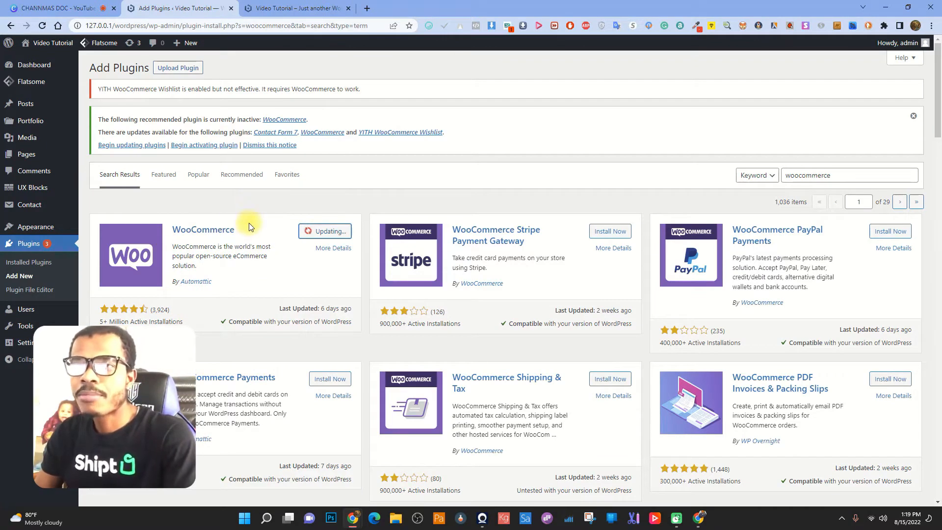
{"action": "left_click", "coordinate": [260, 8]}
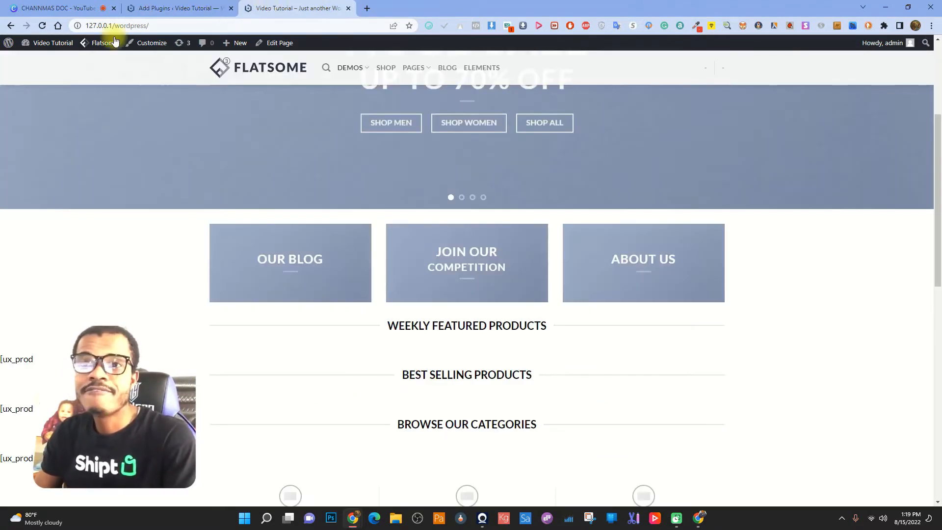
{"action": "left_click", "coordinate": [43, 25]}
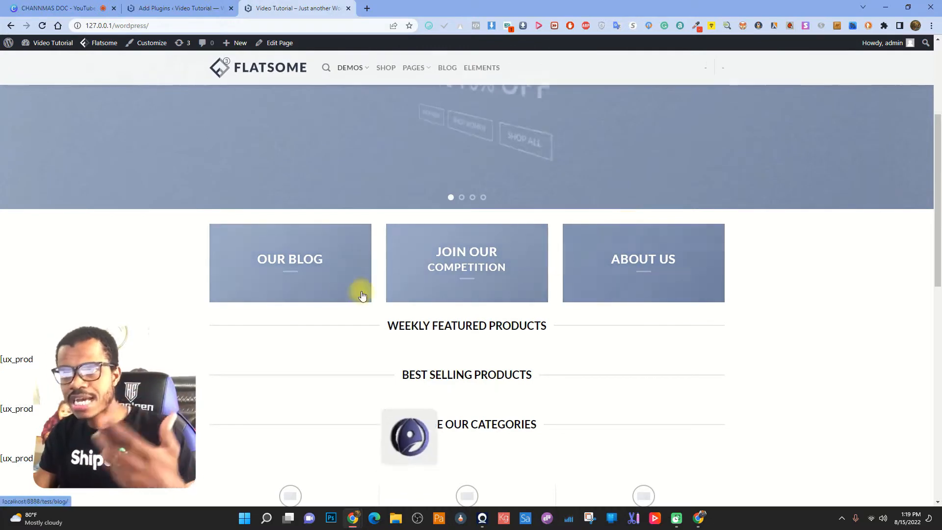
Leave the running WooCommerce update and open the installed plugins list.
{"action": "left_click", "coordinate": [192, 3]}
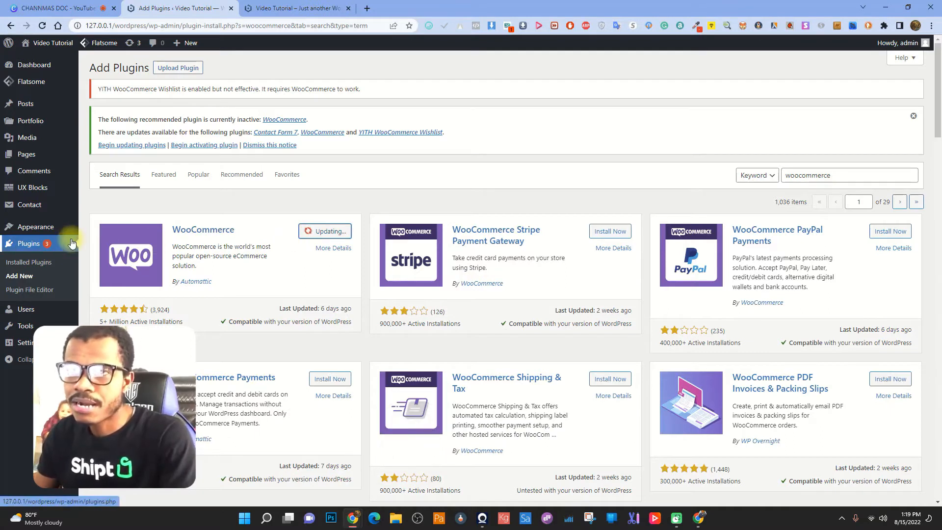
{"action": "left_click", "coordinate": [33, 262]}
{"action": "left_click", "coordinate": [517, 80]}
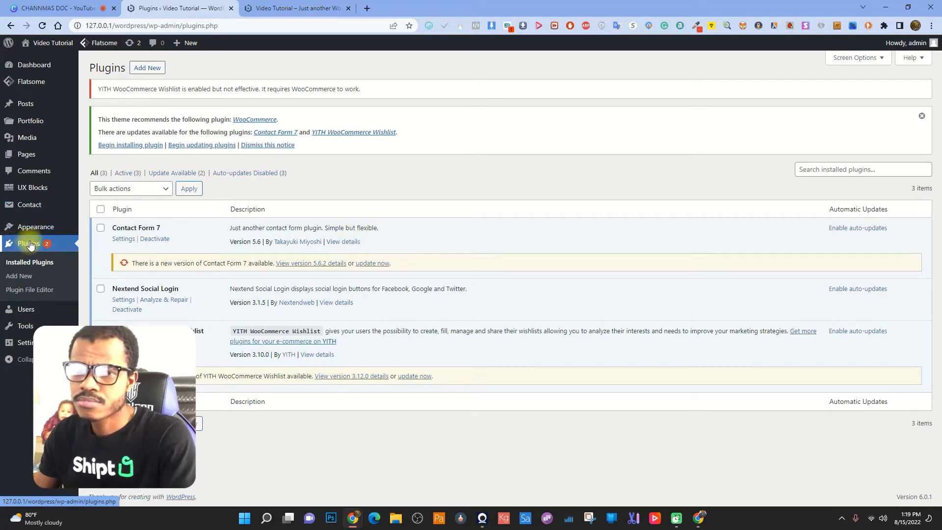
Find the WooCommerce plugin again by searching the plugins available to add for "woocommerce".
{"action": "left_click", "coordinate": [18, 275]}
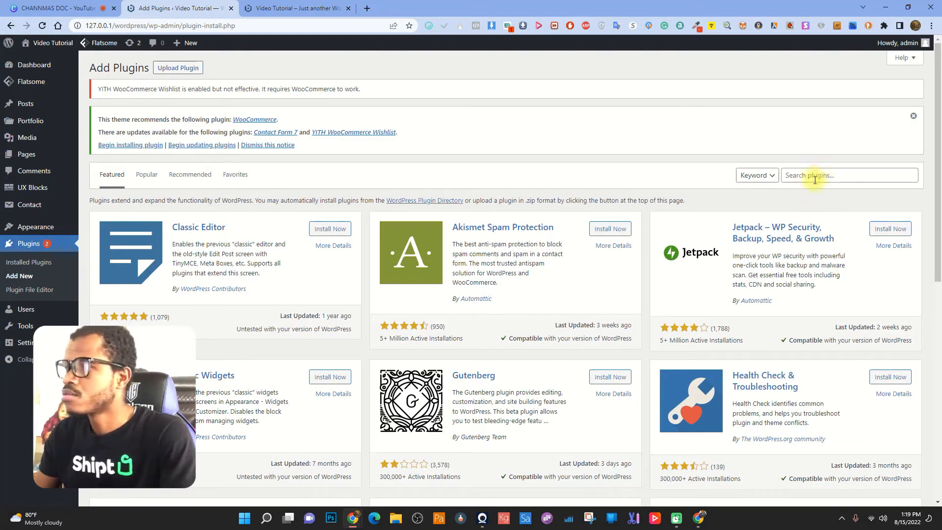
{"action": "left_click", "coordinate": [814, 180]}
{"action": "type", "text": "woocom"}
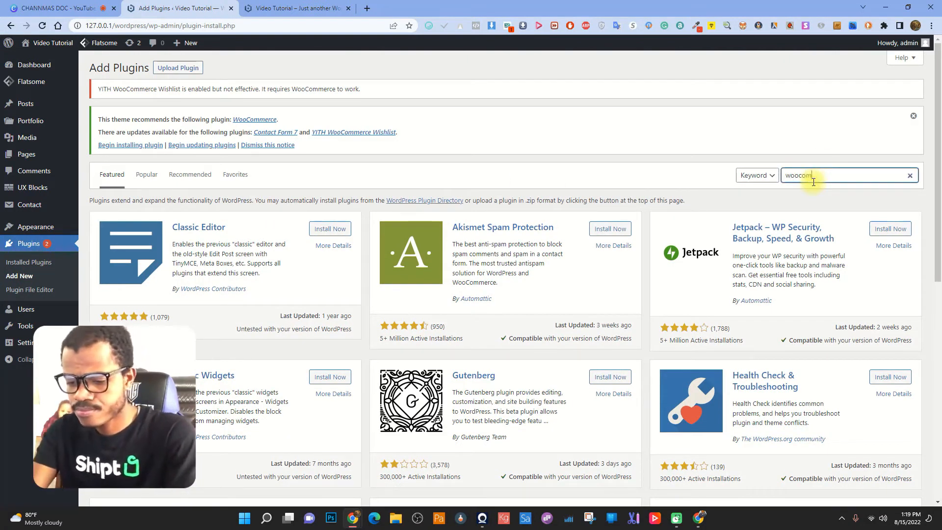
{"action": "type", "text": "merce"}
{"action": "key", "text": "Return"}
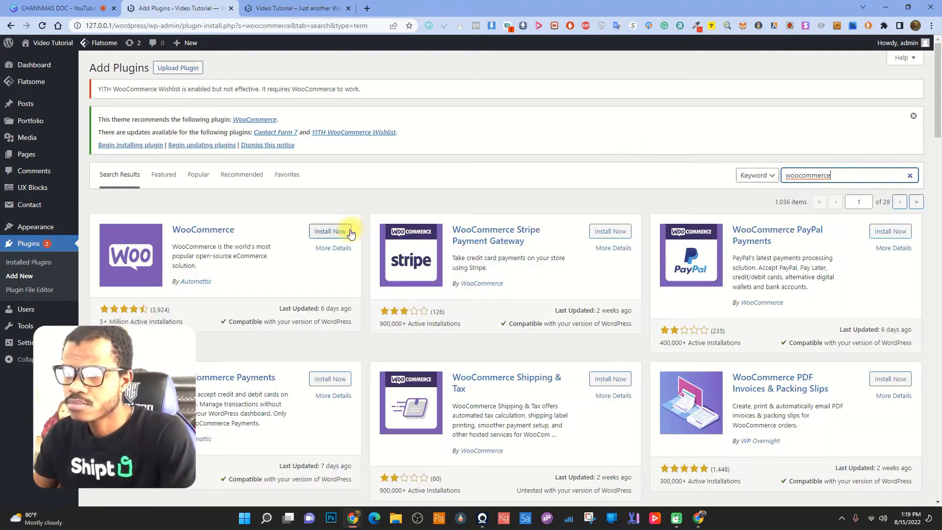
Try to install WooCommerce from the plugin search results, and activate the existing copy in the installed plugins list.
{"action": "left_click", "coordinate": [351, 233]}
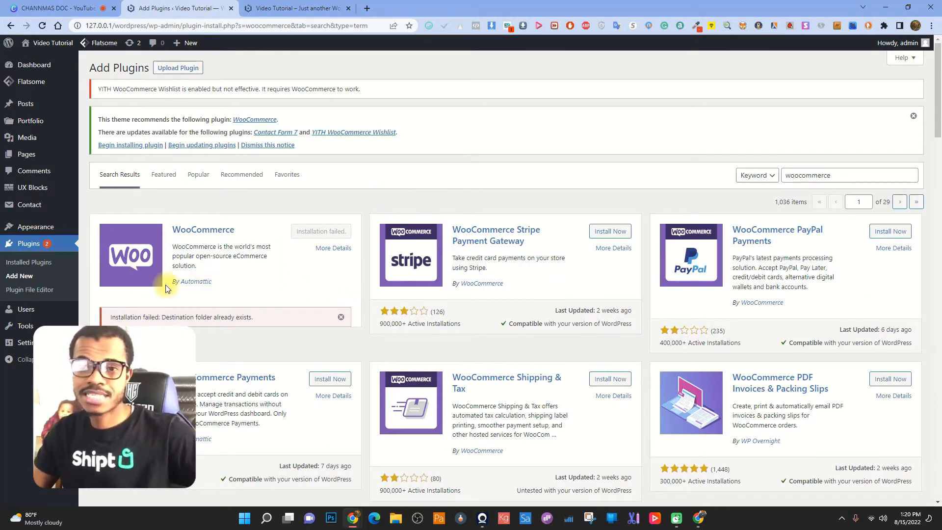
{"action": "left_click", "coordinate": [28, 262]}
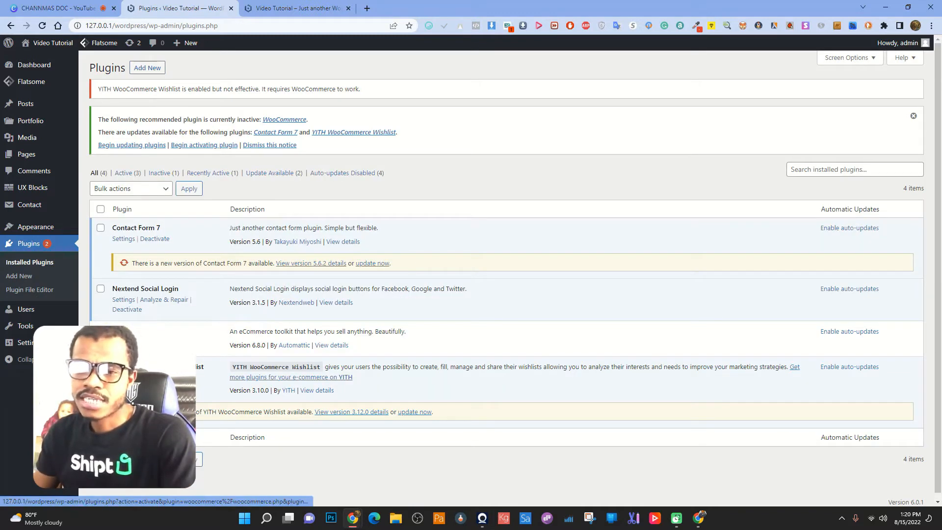
{"action": "left_click", "coordinate": [122, 342]}
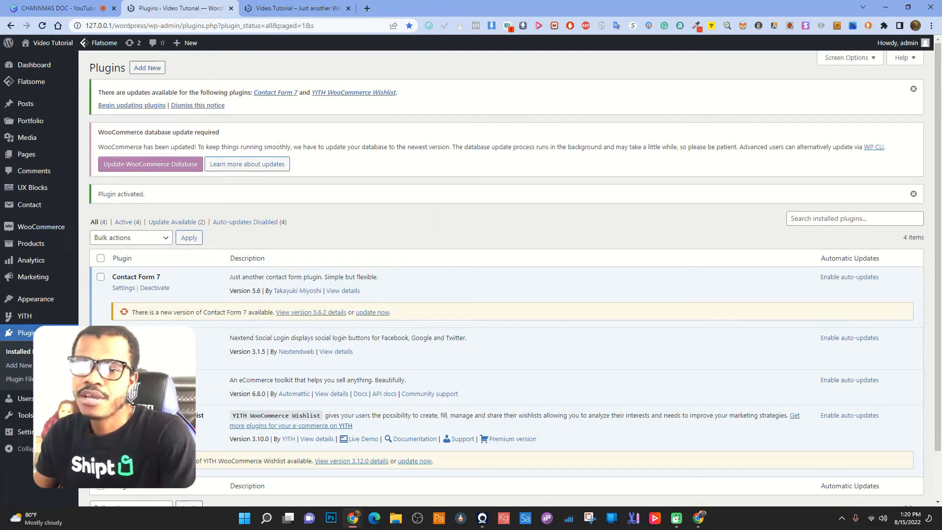
Reload the storefront home page, check its product sections, and open the Daisy Bag Sonia by Sonia Rykiel product.
{"action": "left_click", "coordinate": [295, 8]}
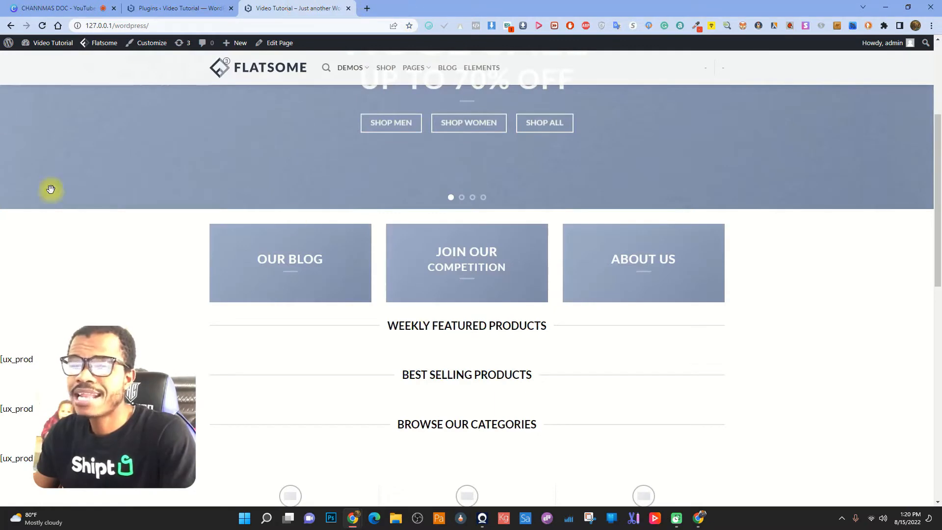
{"action": "left_click", "coordinate": [43, 26]}
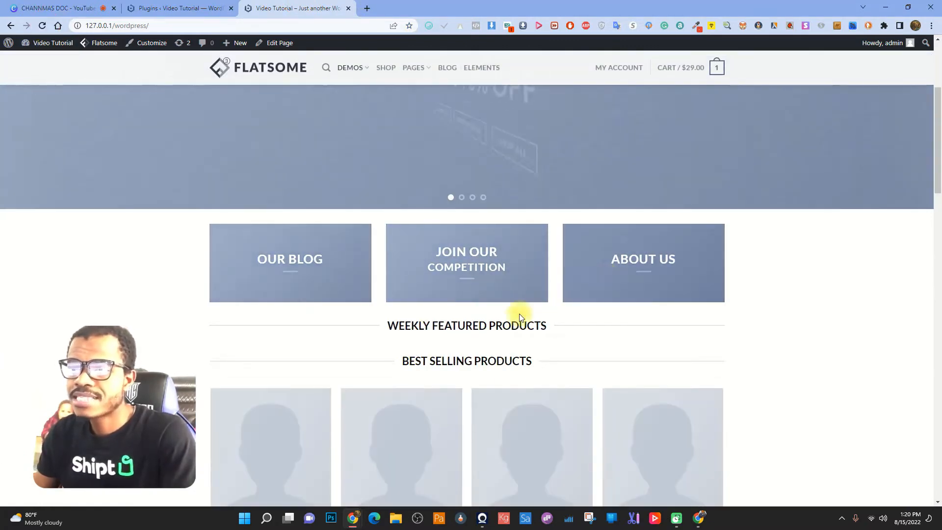
{"action": "scroll", "coordinate": [520, 317], "scroll_direction": "down", "scroll_amount": 6}
{"action": "left_click", "coordinate": [257, 143]}
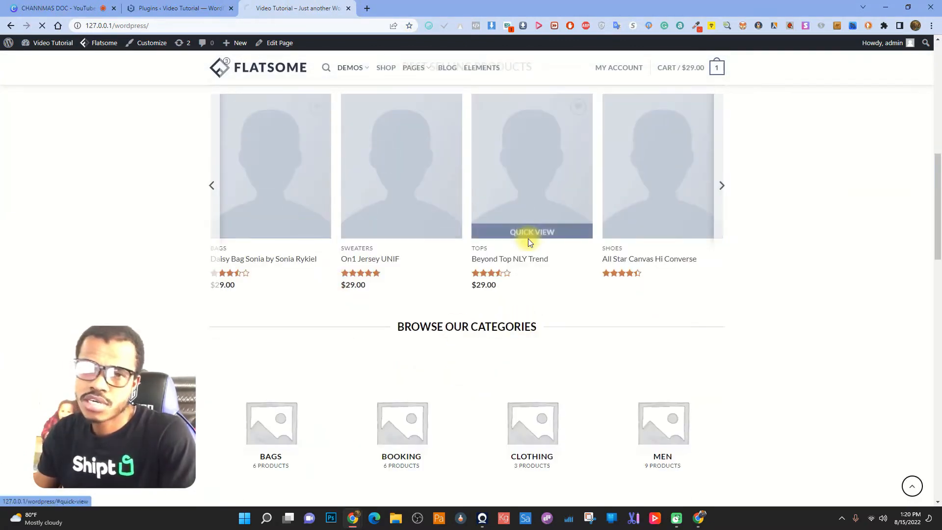
Start the WooCommerce database update, return the storefront to its home page, and check the update's status in the WooCommerce settings.
{"action": "left_click", "coordinate": [186, 6]}
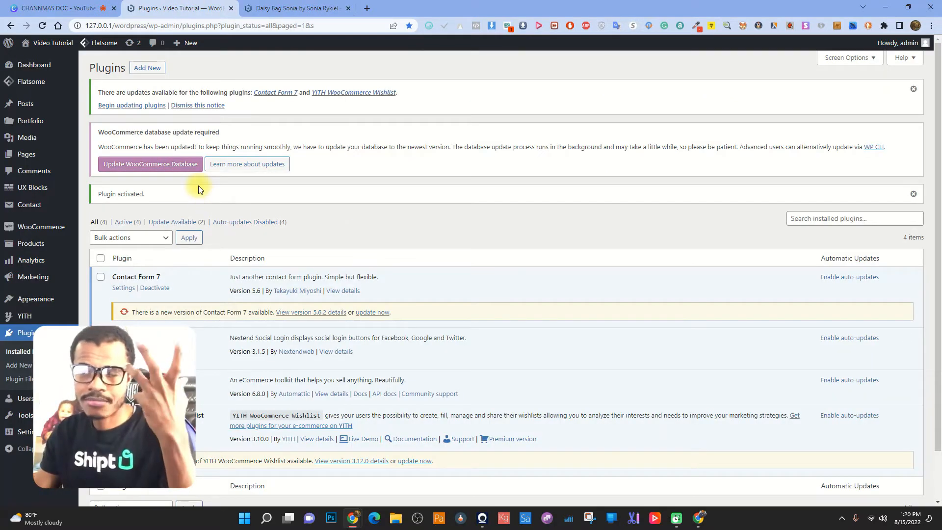
{"action": "left_click", "coordinate": [177, 164]}
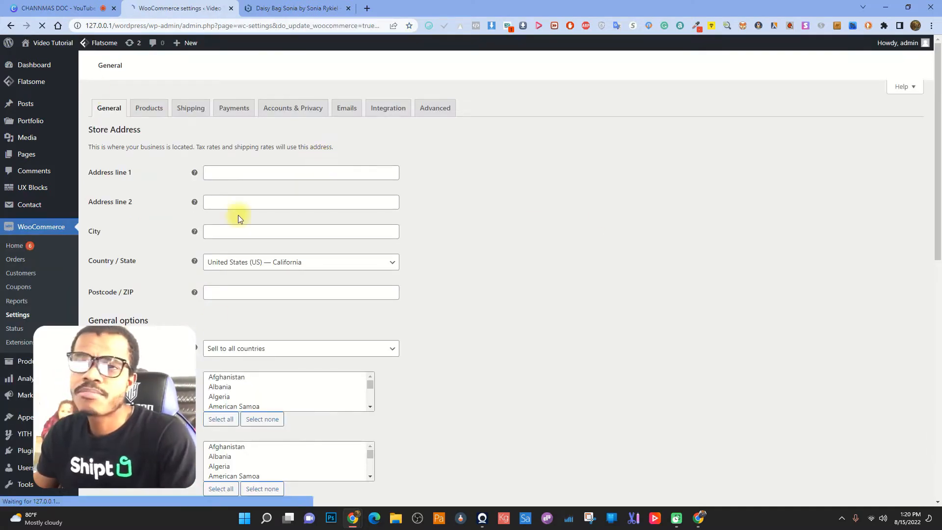
{"action": "left_click", "coordinate": [314, 7]}
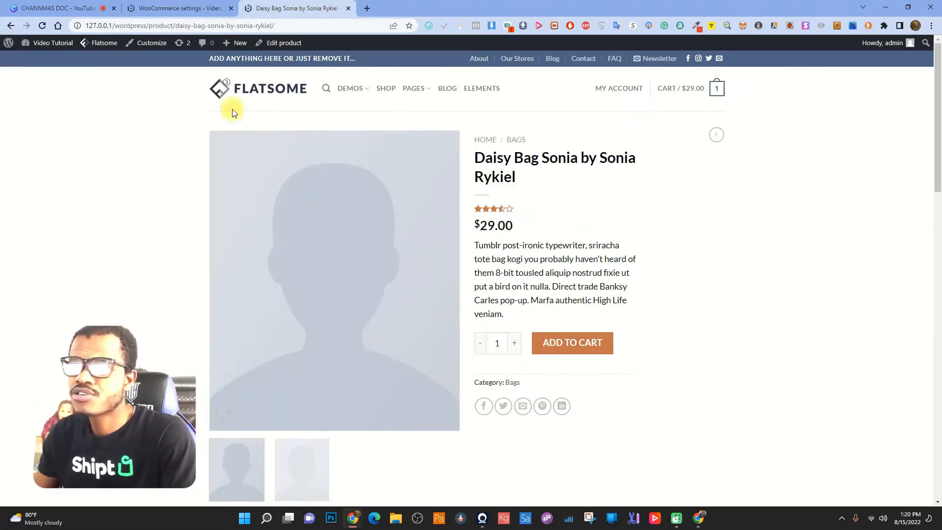
{"action": "left_click", "coordinate": [244, 78]}
{"action": "left_click", "coordinate": [158, 6]}
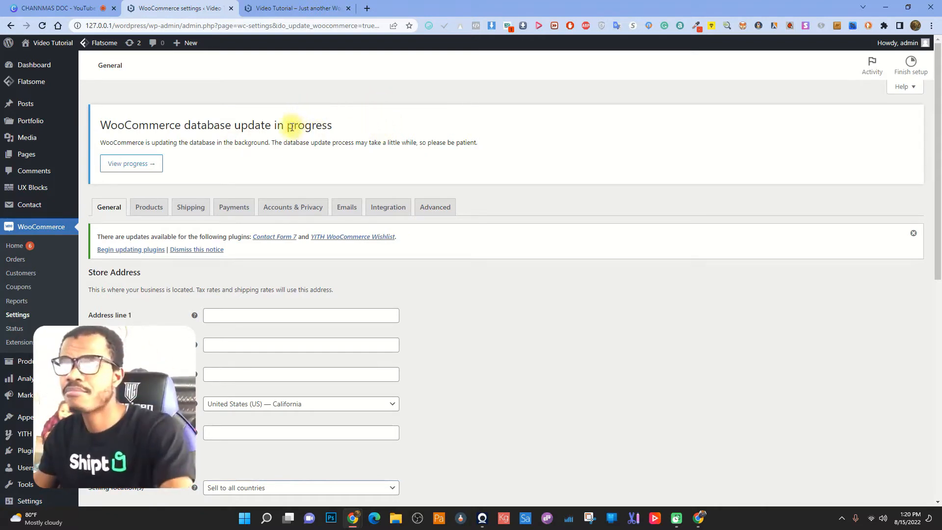
Search the web for "wpastra" in a new browser tab and open the Astra theme's website.
{"action": "left_click", "coordinate": [367, 8]}
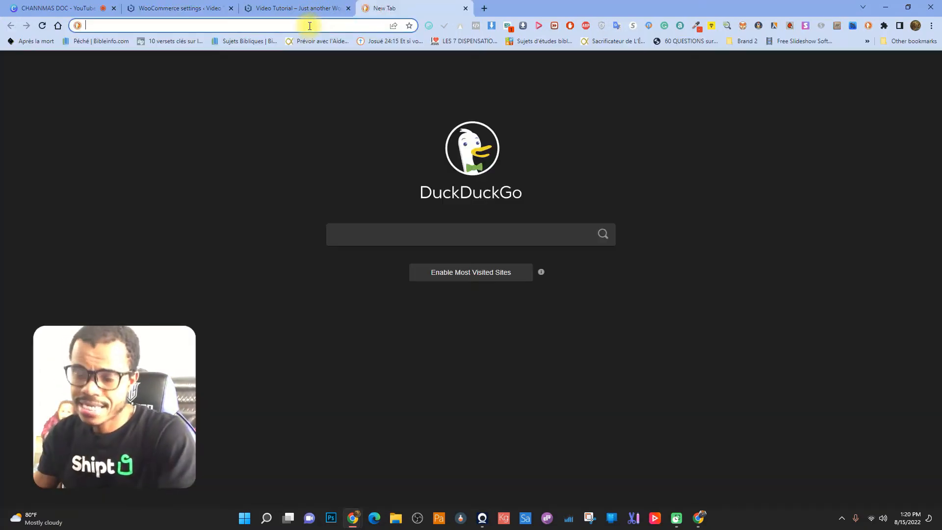
{"action": "type", "text": "wpastra"}
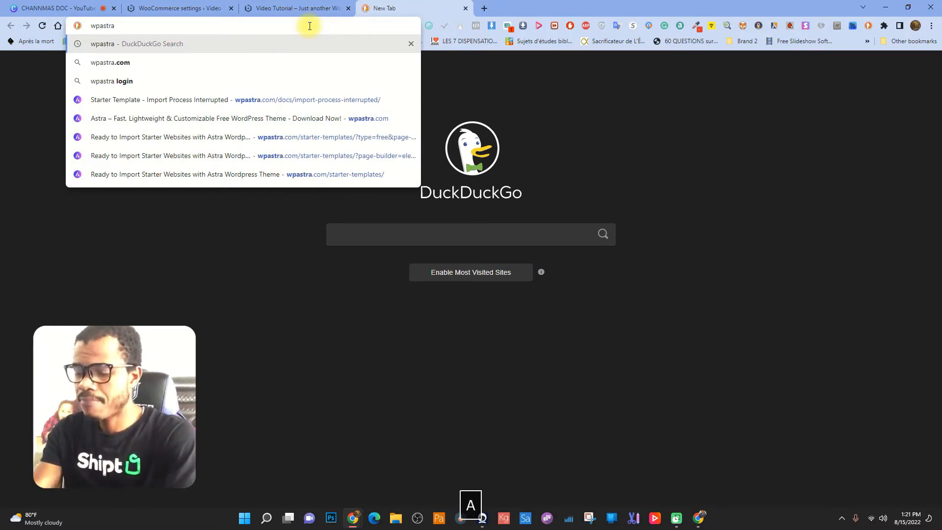
{"action": "key", "text": "Return"}
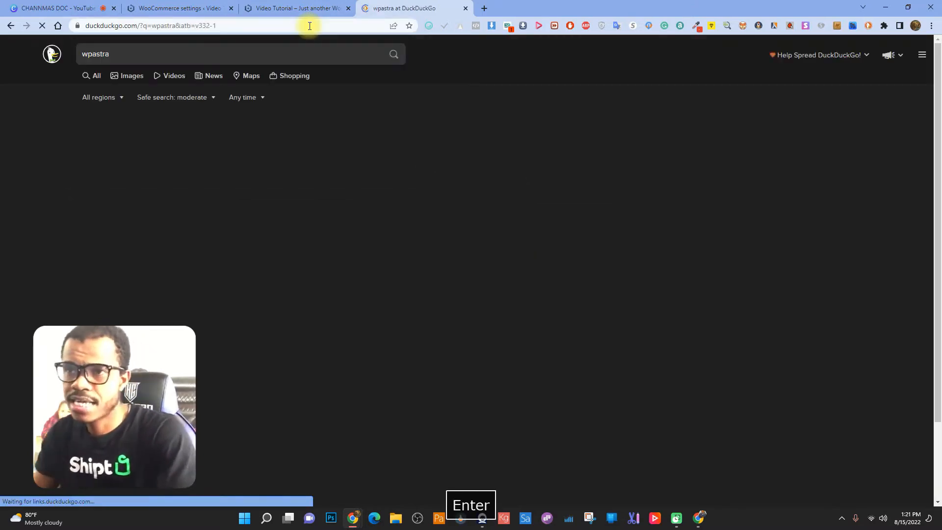
{"action": "left_click", "coordinate": [187, 131]}
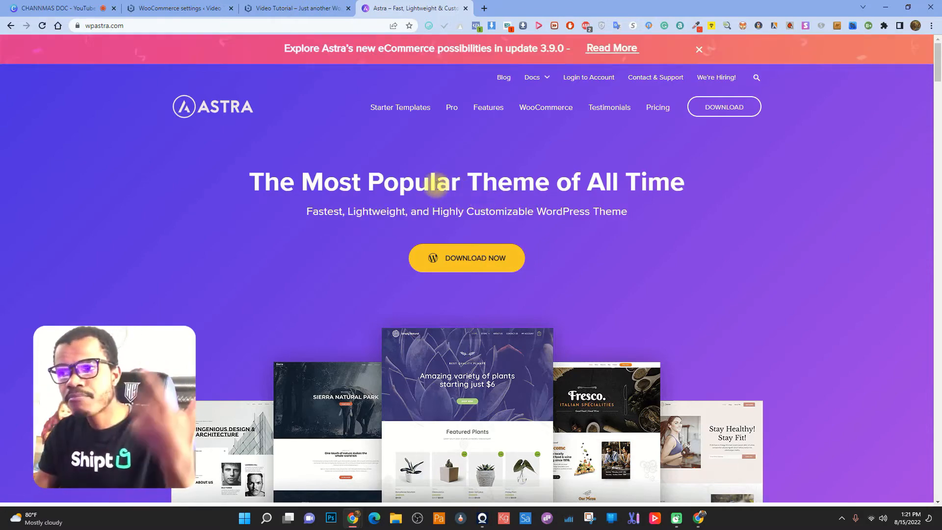
Look over the Astra home page, open the Starter Templates library, and filter the templates to Free.
{"action": "scroll", "coordinate": [437, 185], "scroll_direction": "down", "scroll_amount": 11}
{"action": "scroll", "coordinate": [432, 209], "scroll_direction": "up", "scroll_amount": 1}
{"action": "scroll", "coordinate": [515, 204], "scroll_direction": "up", "scroll_amount": 10}
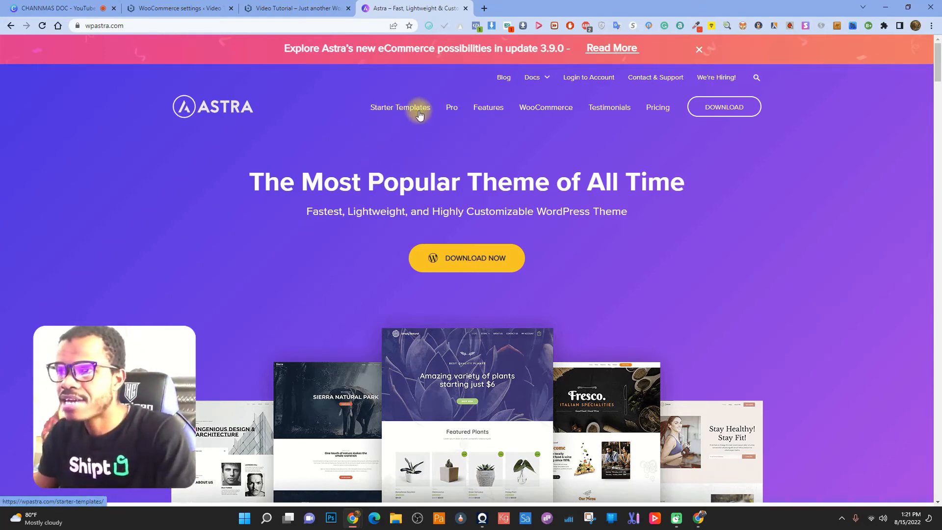
{"action": "left_click", "coordinate": [393, 109]}
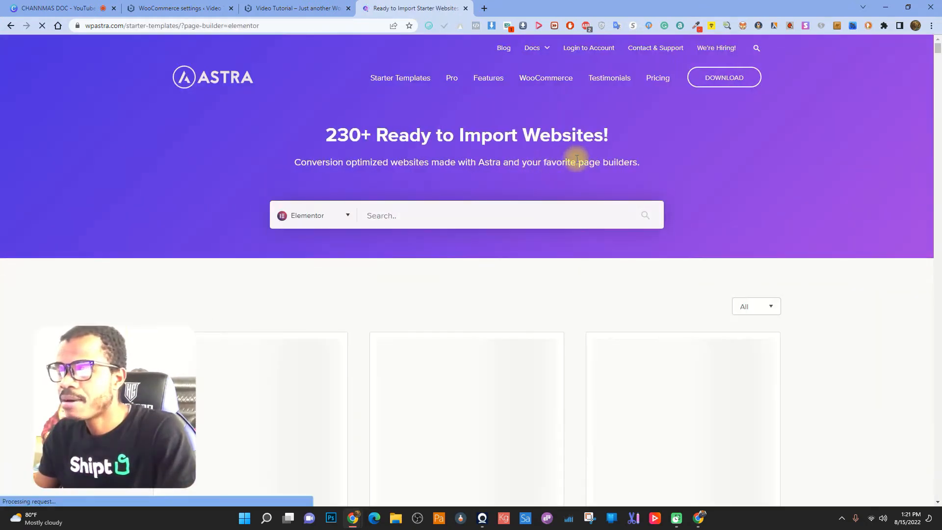
{"action": "scroll", "coordinate": [628, 169], "scroll_direction": "down", "scroll_amount": 4}
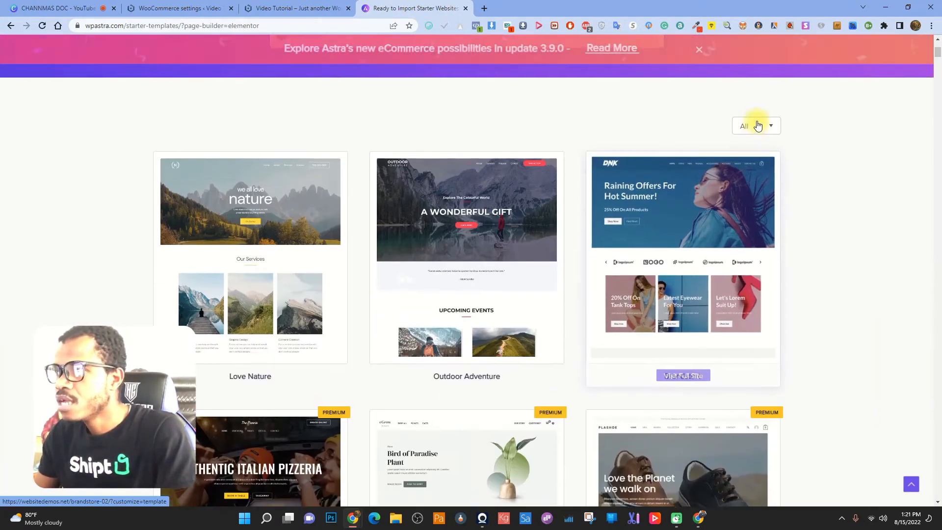
{"action": "left_click", "coordinate": [750, 147]}
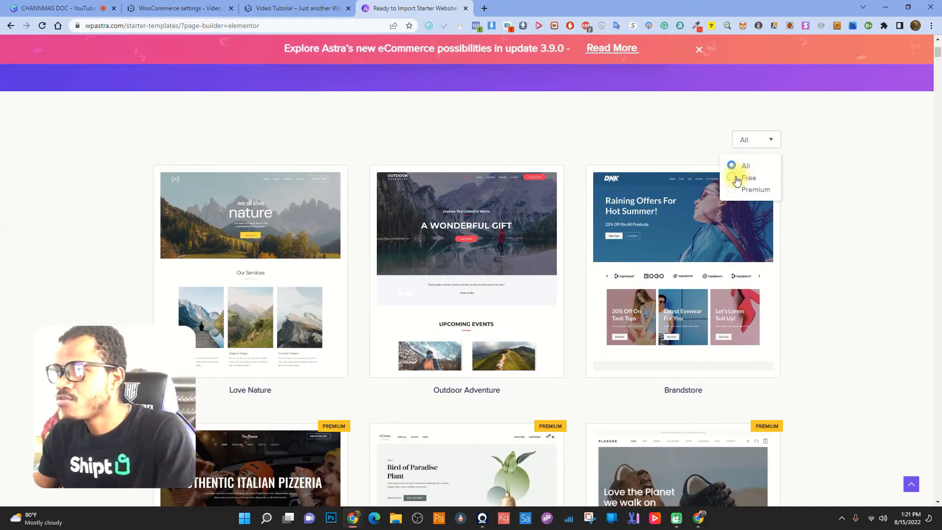
{"action": "left_click", "coordinate": [736, 180]}
Browse the free Elementor starter templates to examine which store and business designs Astra offers.
{"action": "scroll", "coordinate": [301, 176], "scroll_direction": "down", "scroll_amount": 4}
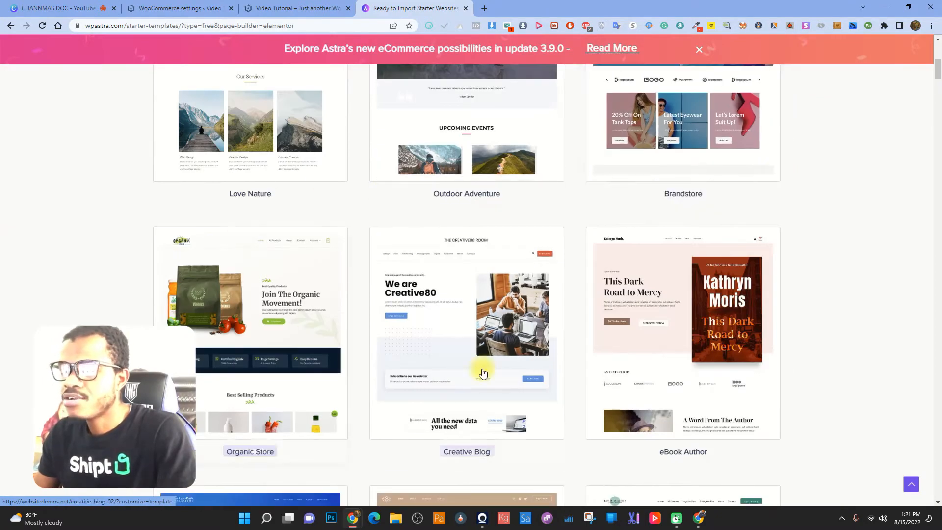
{"action": "scroll", "coordinate": [484, 373], "scroll_direction": "down", "scroll_amount": 12}
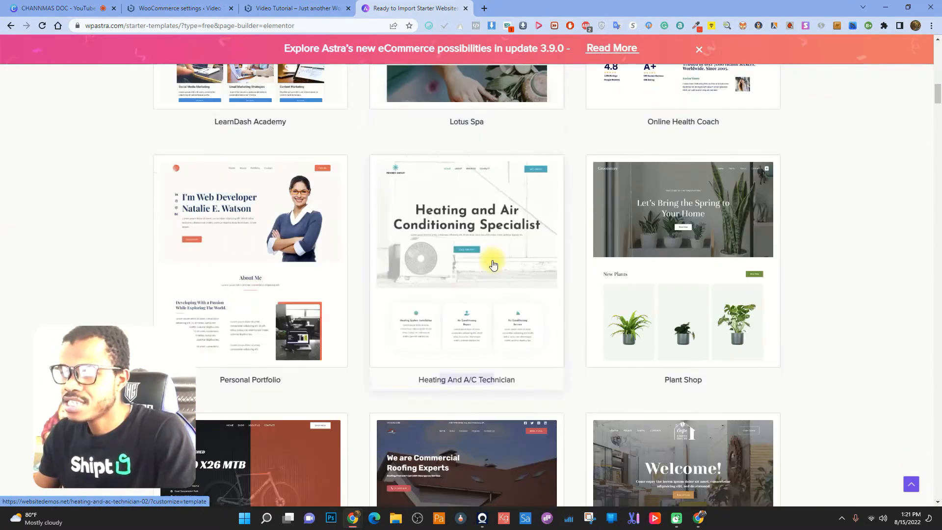
{"action": "scroll", "coordinate": [493, 265], "scroll_direction": "down", "scroll_amount": 19}
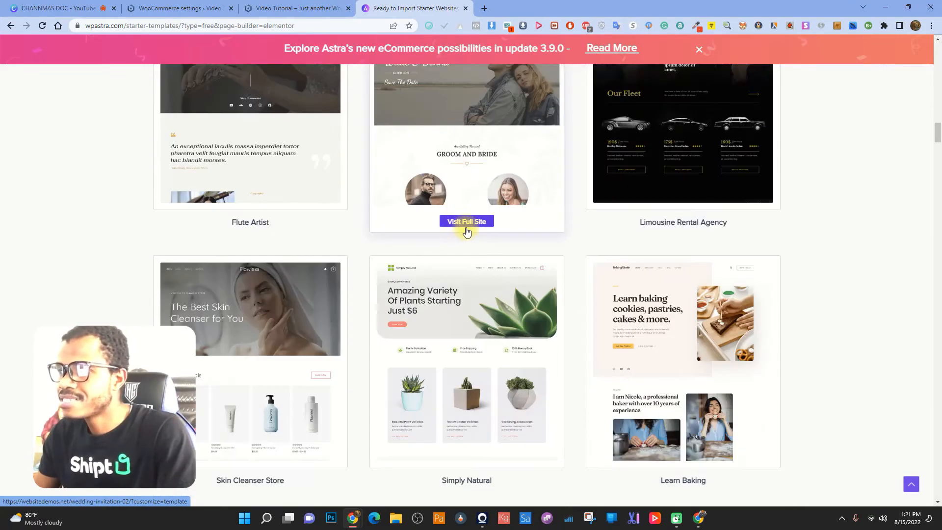
{"action": "scroll", "coordinate": [432, 230], "scroll_direction": "up", "scroll_amount": 1}
{"action": "scroll", "coordinate": [415, 231], "scroll_direction": "down", "scroll_amount": 11}
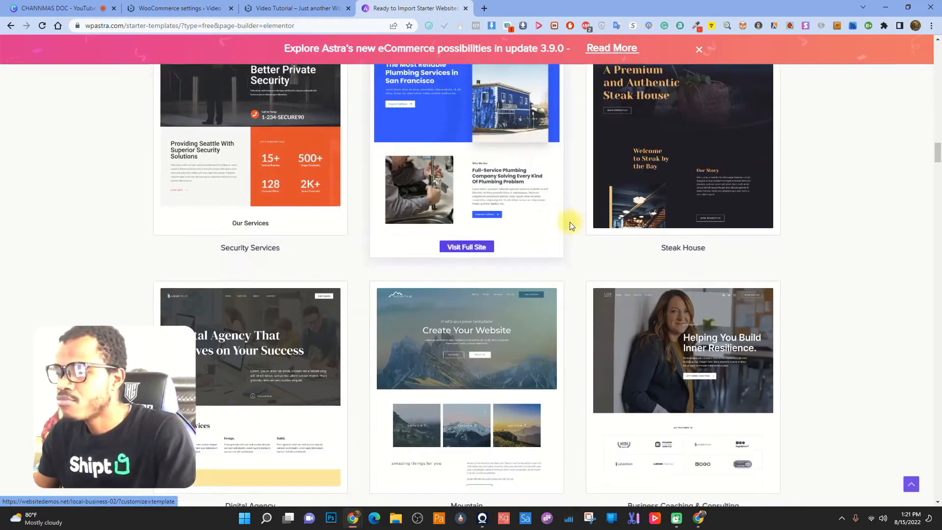
{"action": "scroll", "coordinate": [458, 256], "scroll_direction": "down", "scroll_amount": 9}
{"action": "scroll", "coordinate": [751, 225], "scroll_direction": "up", "scroll_amount": 13}
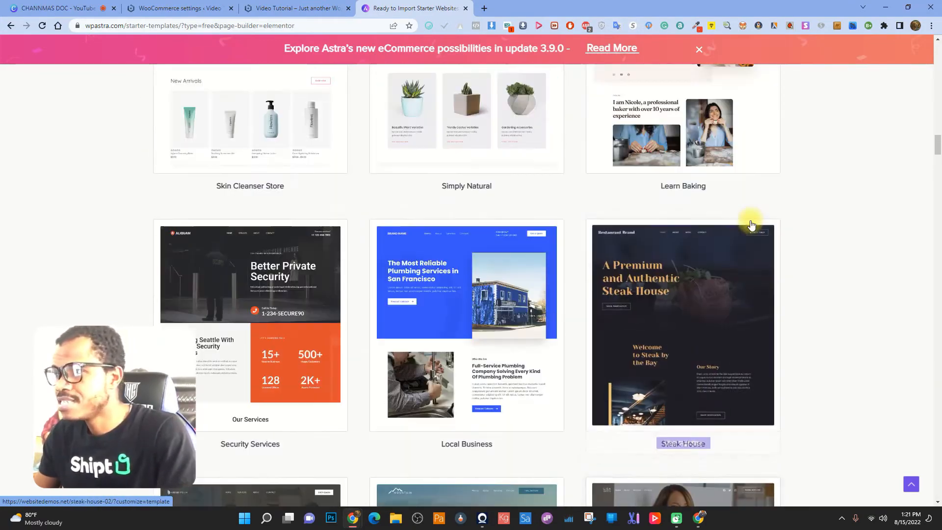
{"action": "scroll", "coordinate": [751, 224], "scroll_direction": "up", "scroll_amount": 16}
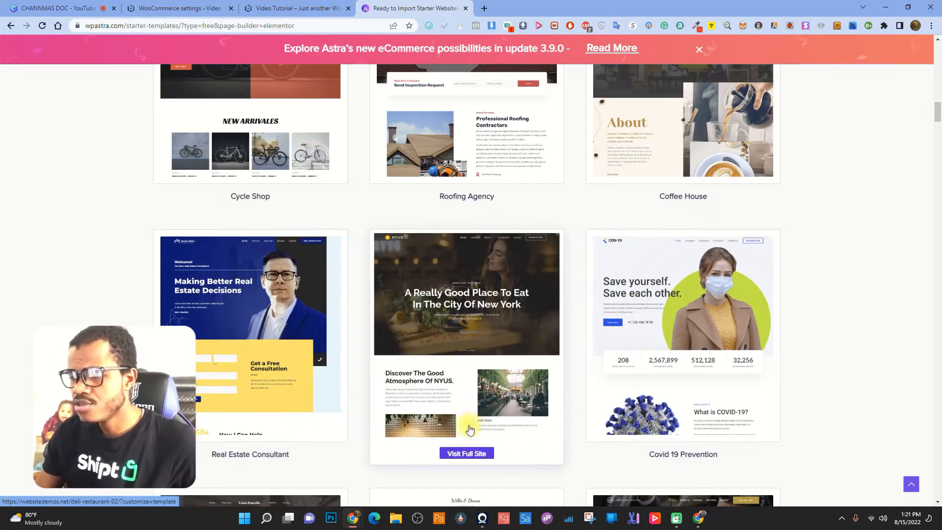
{"action": "scroll", "coordinate": [496, 265], "scroll_direction": "up", "scroll_amount": 4}
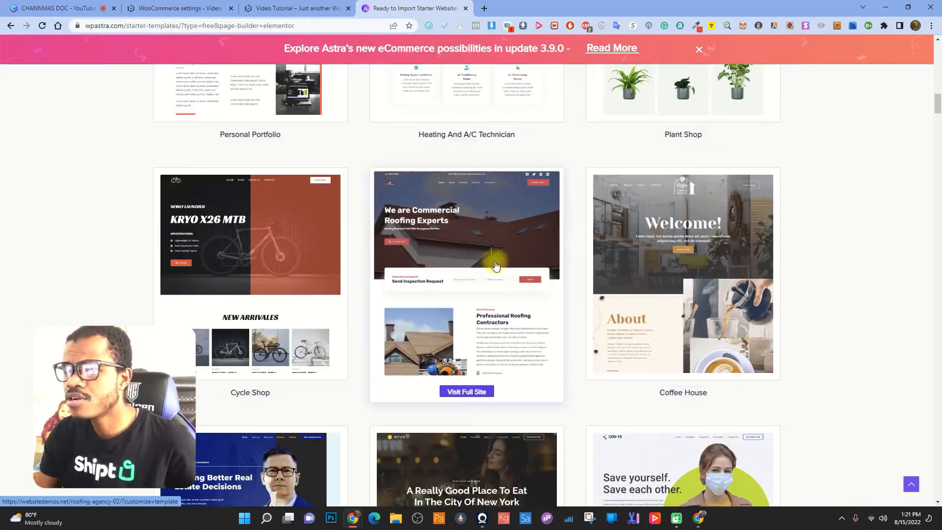
{"action": "scroll", "coordinate": [267, 294], "scroll_direction": "up", "scroll_amount": 7}
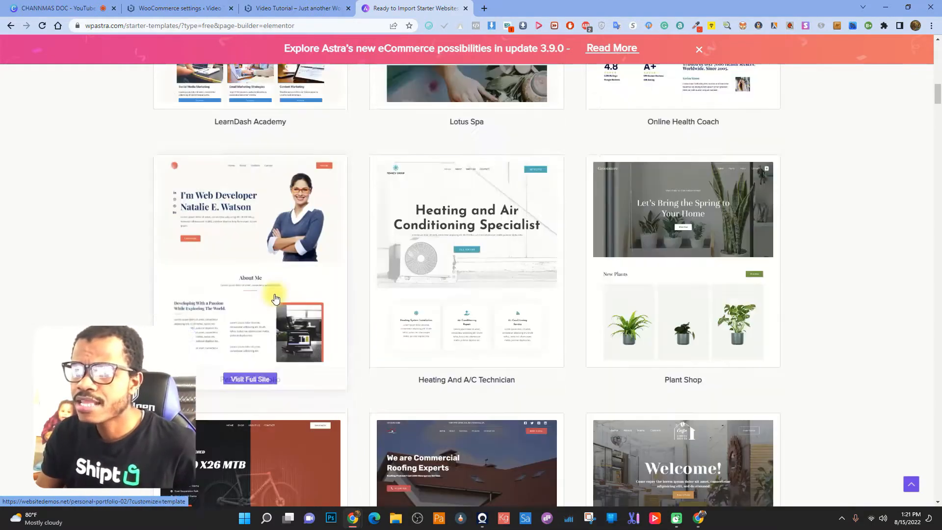
{"action": "scroll", "coordinate": [588, 275], "scroll_direction": "up", "scroll_amount": 4}
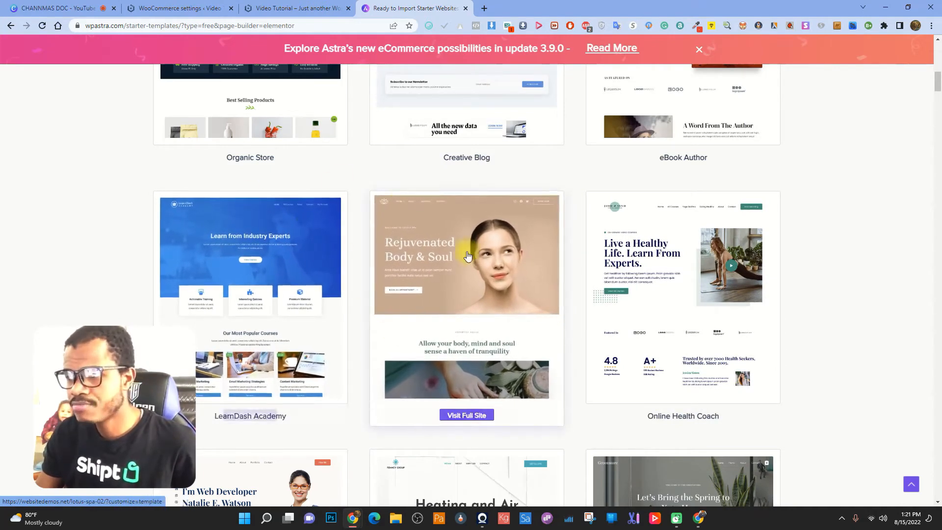
{"action": "scroll", "coordinate": [738, 265], "scroll_direction": "up", "scroll_amount": 10}
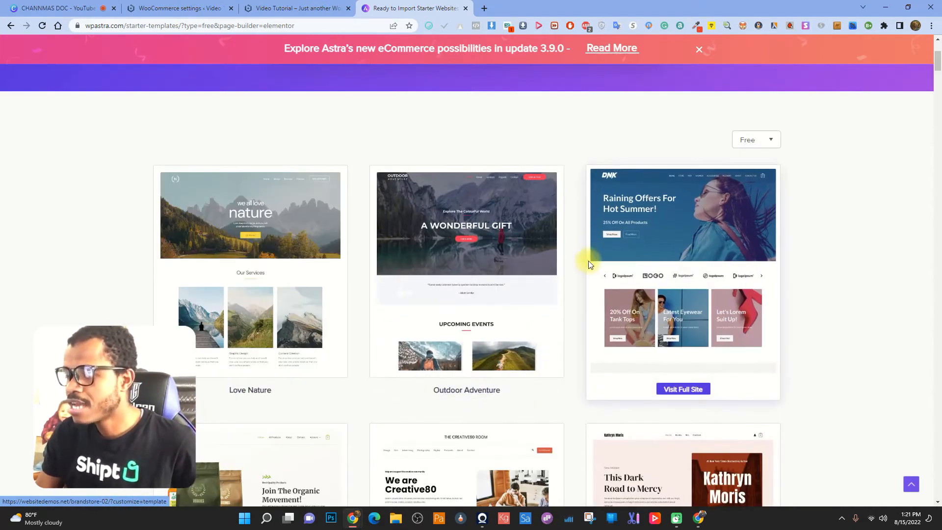
{"action": "scroll", "coordinate": [652, 246], "scroll_direction": "down", "scroll_amount": 5}
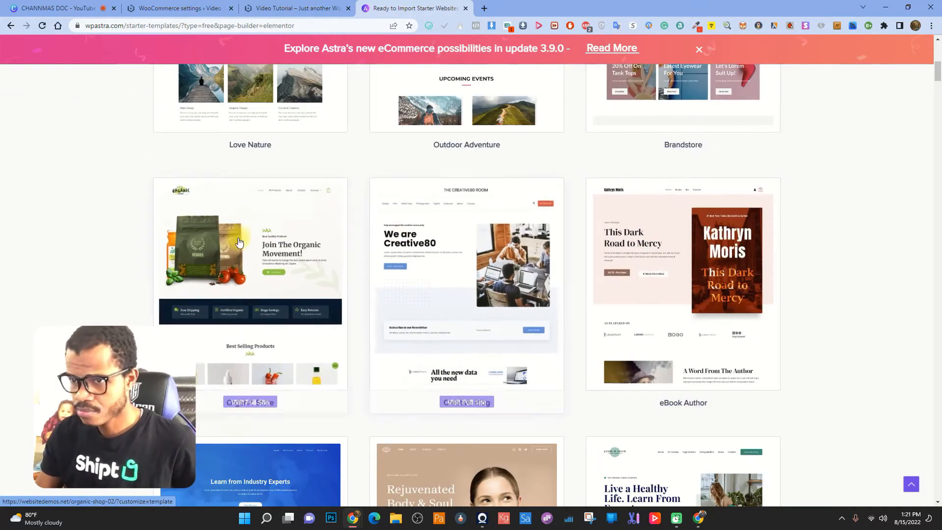
{"action": "scroll", "coordinate": [629, 279], "scroll_direction": "down", "scroll_amount": 18}
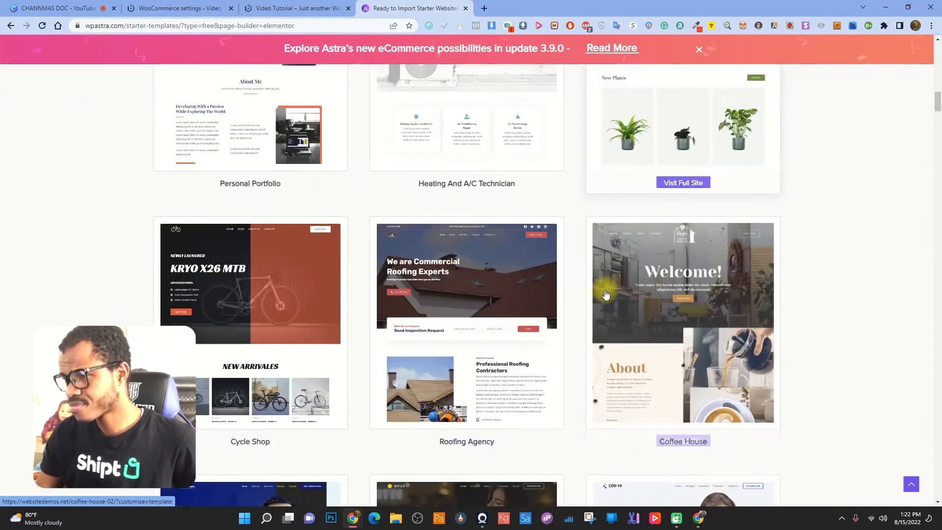
{"action": "scroll", "coordinate": [629, 294], "scroll_direction": "down", "scroll_amount": 8}
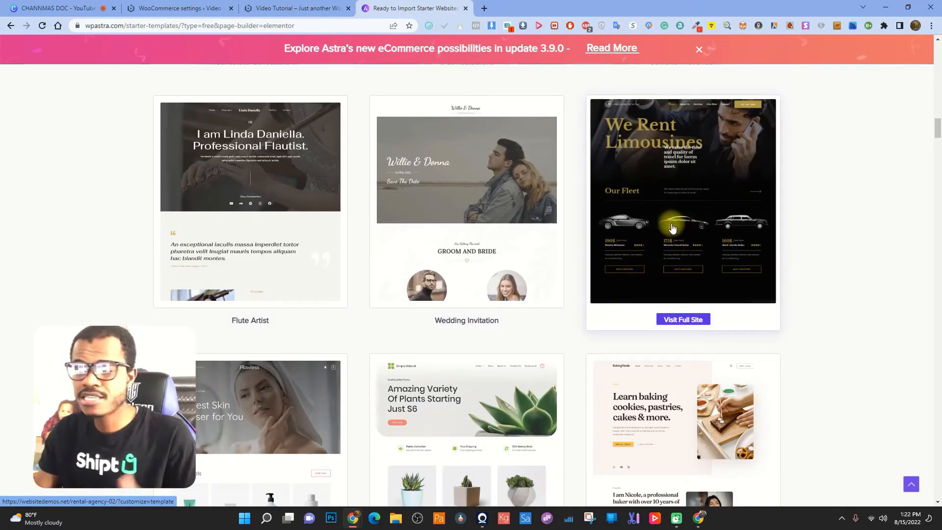
{"action": "scroll", "coordinate": [658, 236], "scroll_direction": "down", "scroll_amount": 3}
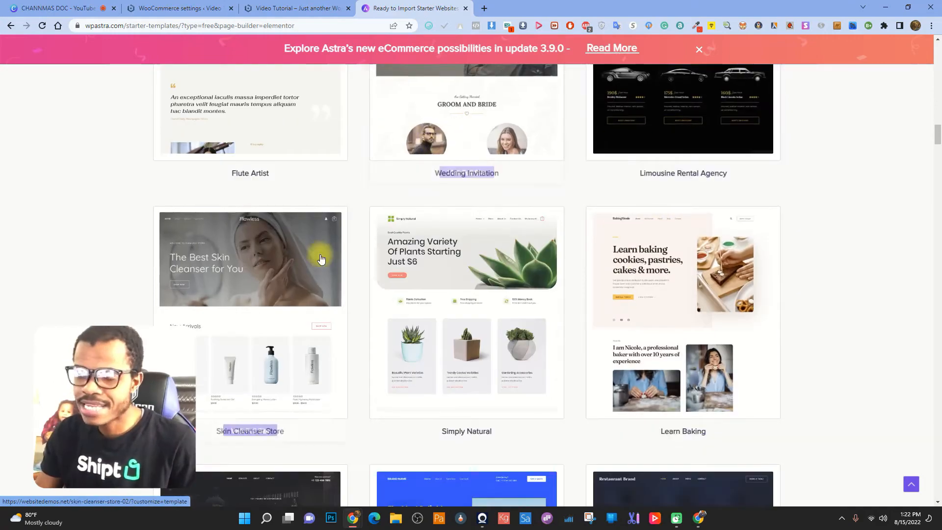
{"action": "scroll", "coordinate": [176, 314], "scroll_direction": "down", "scroll_amount": 13}
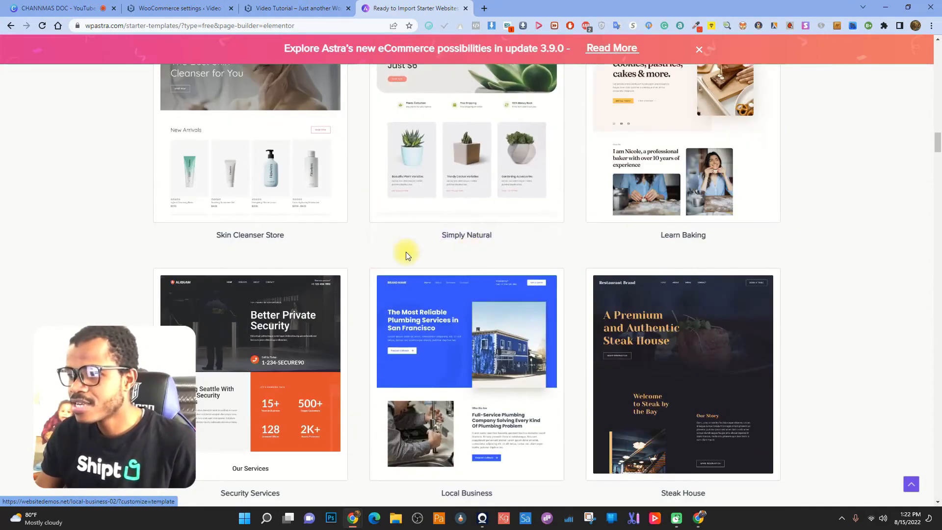
{"action": "scroll", "coordinate": [525, 245], "scroll_direction": "down", "scroll_amount": 11}
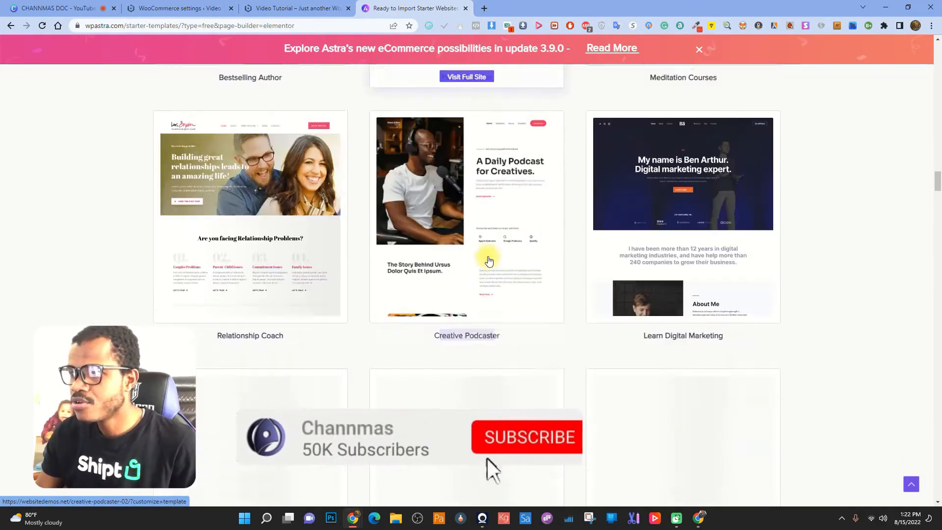
{"action": "scroll", "coordinate": [303, 247], "scroll_direction": "down", "scroll_amount": 4}
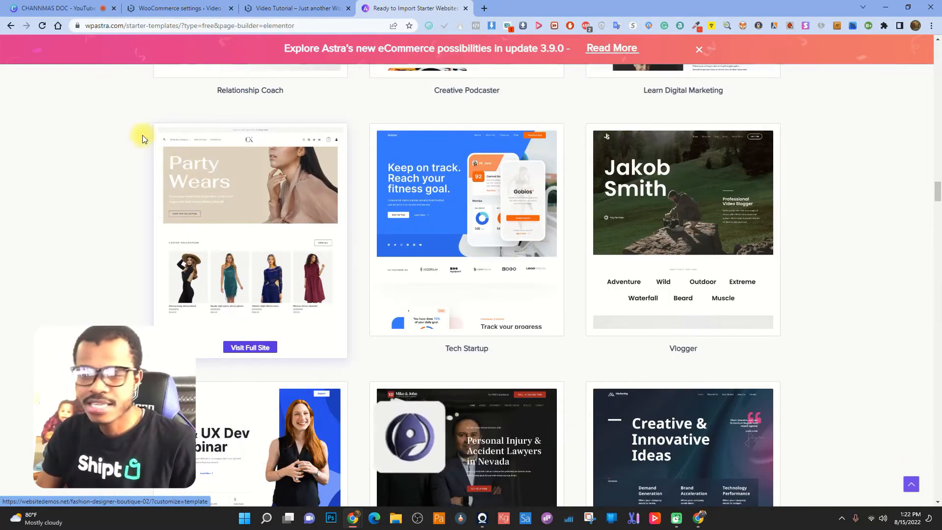
Find the Musical Instruments template among the free Elementor designs and open its demo site in a new browser tab.
{"action": "scroll", "coordinate": [481, 205], "scroll_direction": "down", "scroll_amount": 5}
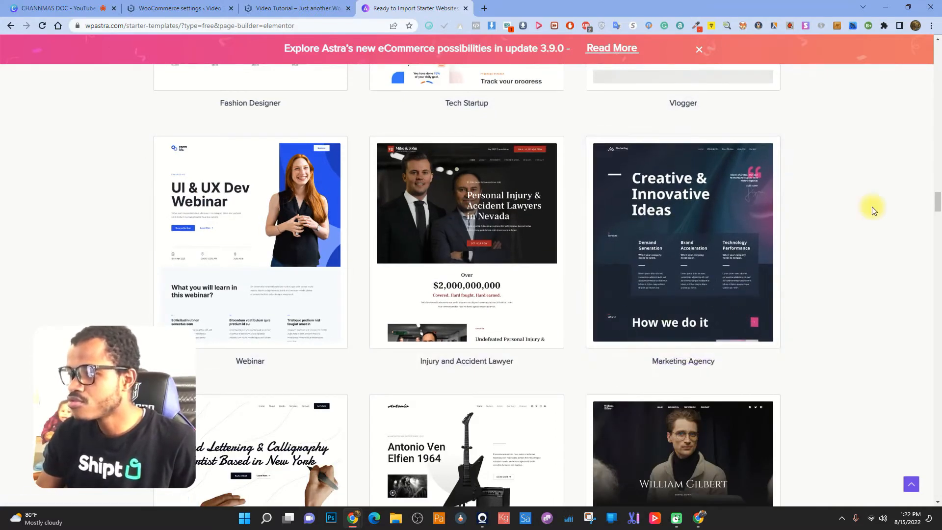
{"action": "scroll", "coordinate": [688, 243], "scroll_direction": "down", "scroll_amount": 4}
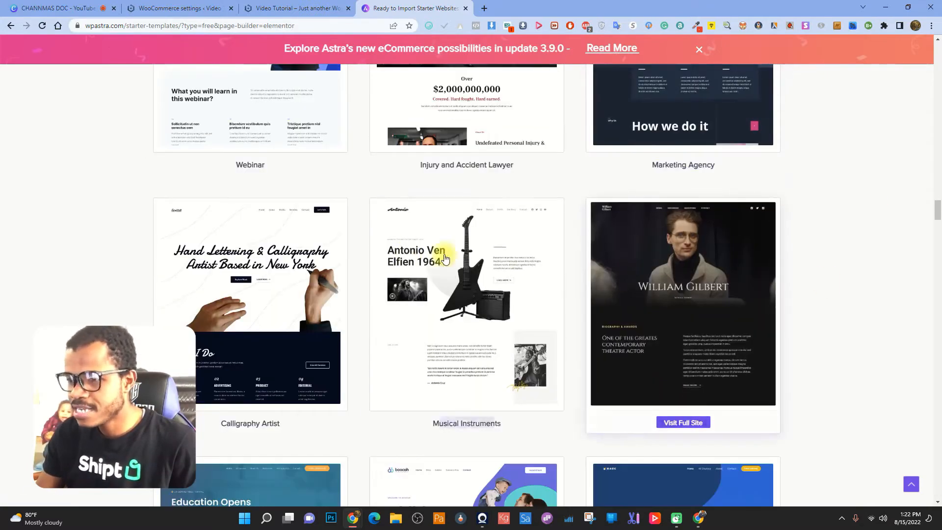
{"action": "scroll", "coordinate": [610, 241], "scroll_direction": "down", "scroll_amount": 2}
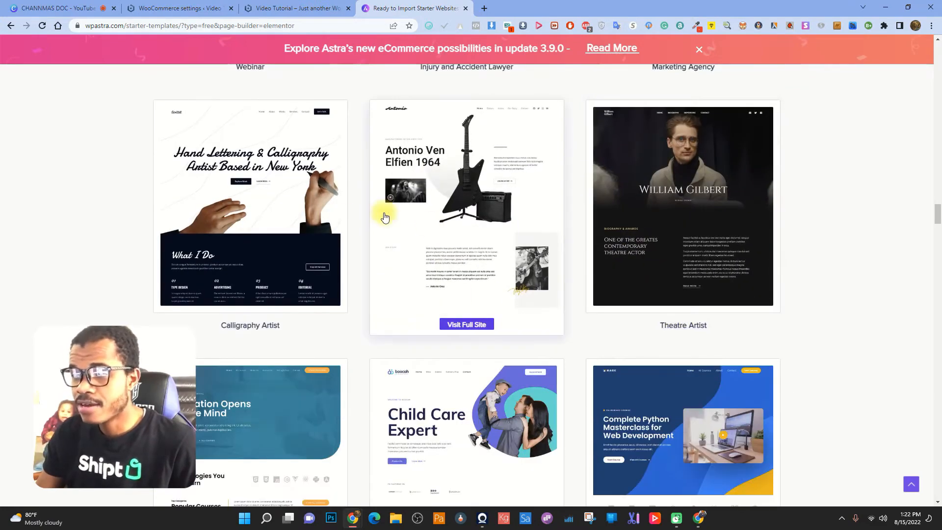
{"action": "right_click", "coordinate": [457, 201]}
{"action": "left_click", "coordinate": [495, 208]}
{"action": "left_click", "coordinate": [505, 9]}
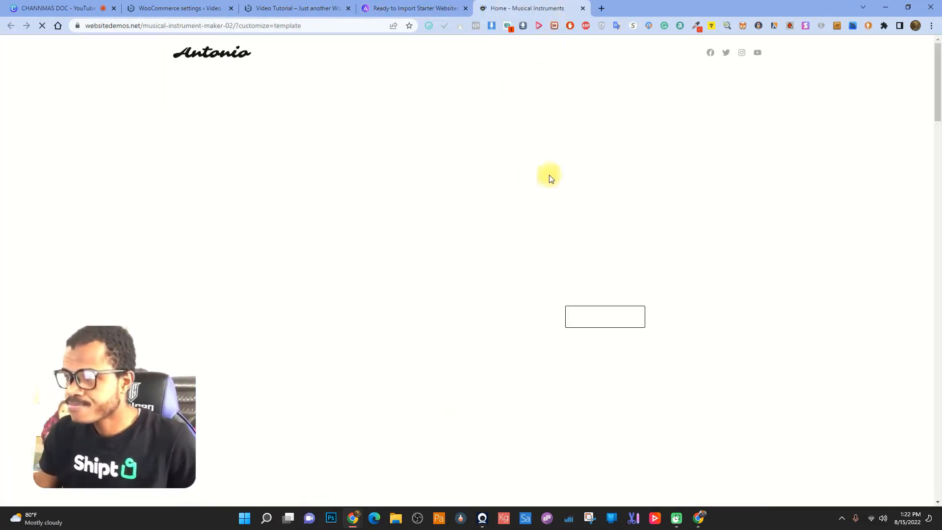
Look through the Musical Instruments demo's home page, examining its guitar categories, content sections and footer.
{"action": "scroll", "coordinate": [248, 206], "scroll_direction": "down", "scroll_amount": 3}
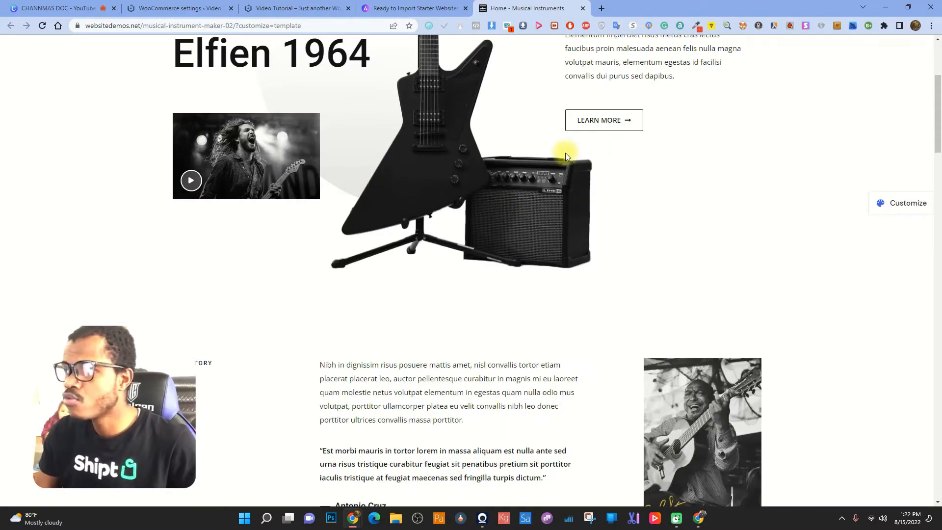
{"action": "scroll", "coordinate": [563, 152], "scroll_direction": "down", "scroll_amount": 10}
{"action": "scroll", "coordinate": [458, 172], "scroll_direction": "down", "scroll_amount": 8}
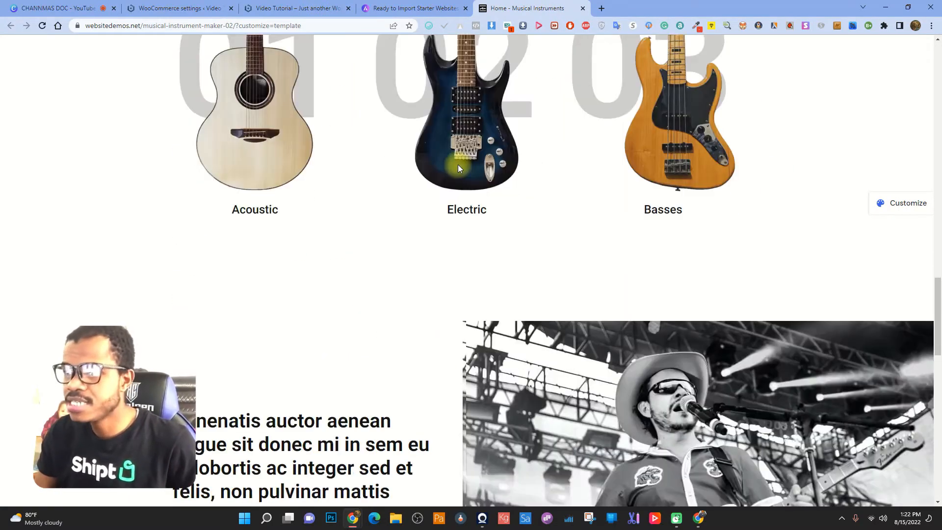
{"action": "scroll", "coordinate": [644, 176], "scroll_direction": "up", "scroll_amount": 4}
{"action": "scroll", "coordinate": [614, 201], "scroll_direction": "down", "scroll_amount": 5}
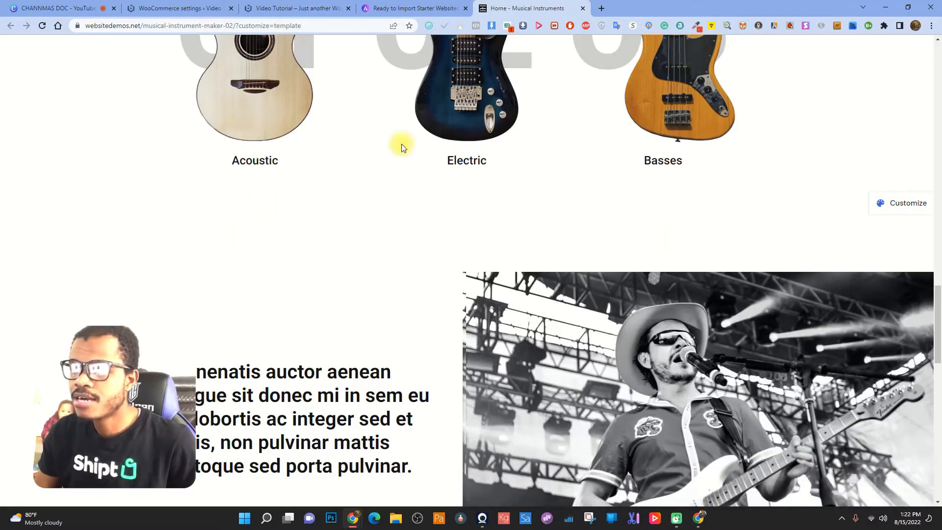
{"action": "scroll", "coordinate": [401, 146], "scroll_direction": "down", "scroll_amount": 15}
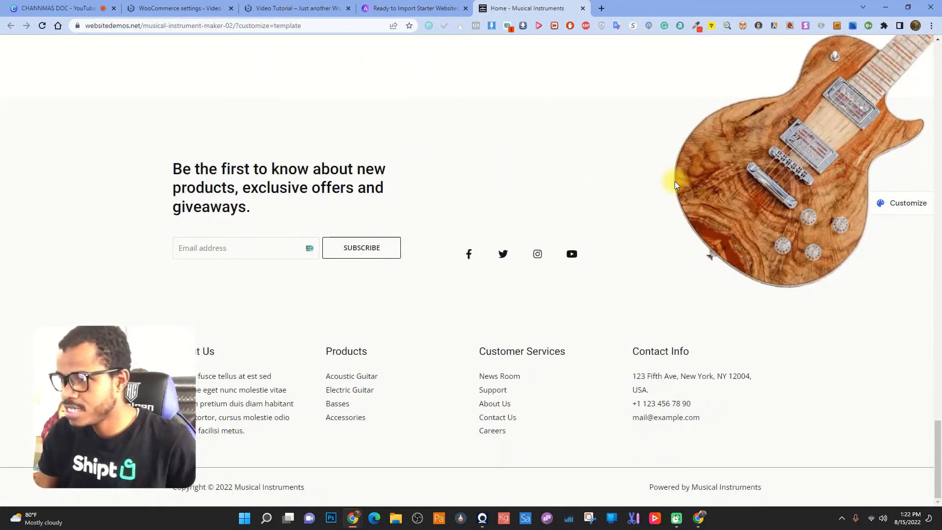
{"action": "scroll", "coordinate": [234, 160], "scroll_direction": "up", "scroll_amount": 6}
{"action": "scroll", "coordinate": [337, 196], "scroll_direction": "down", "scroll_amount": 6}
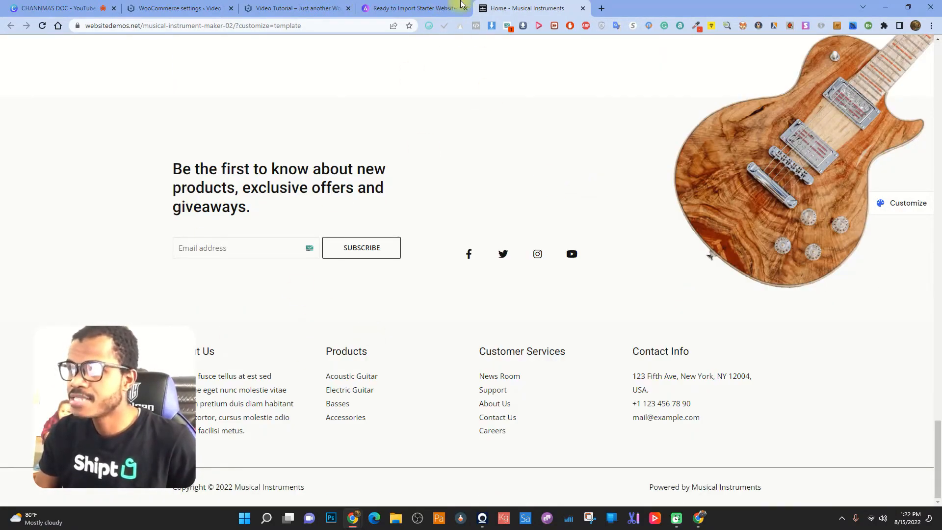
Try the Basses and Support links in the Musical Instruments demo's footer.
{"action": "left_click", "coordinate": [338, 404]}
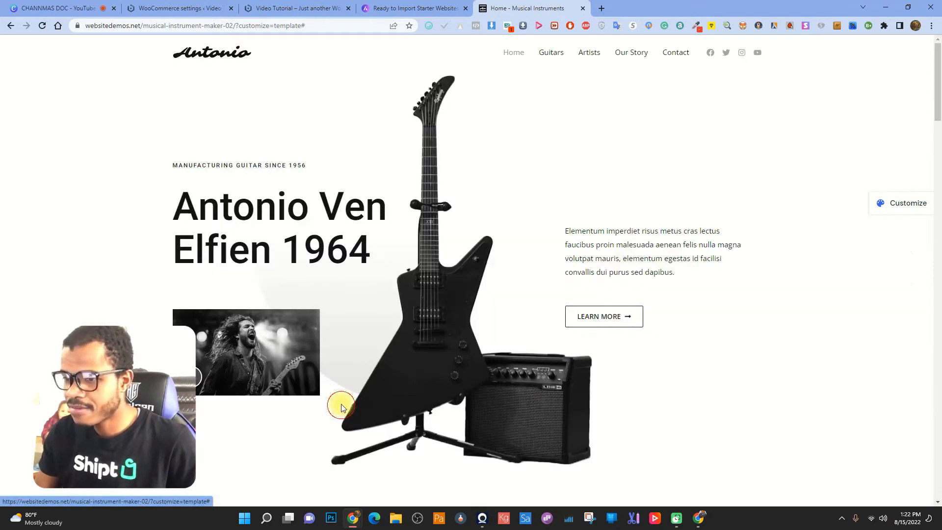
{"action": "scroll", "coordinate": [577, 340], "scroll_direction": "down", "scroll_amount": 10}
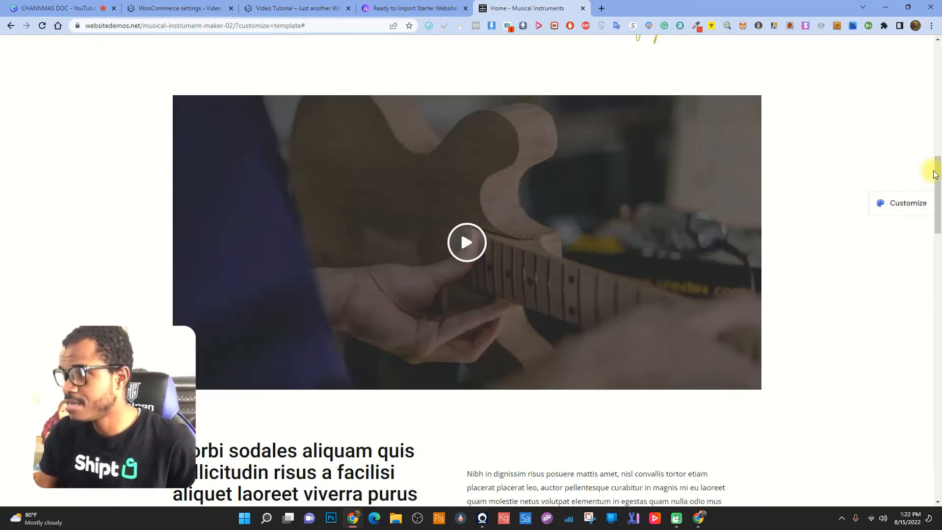
{"action": "left_click_drag", "start_coordinate": [938, 169], "coordinate": [940, 490]}
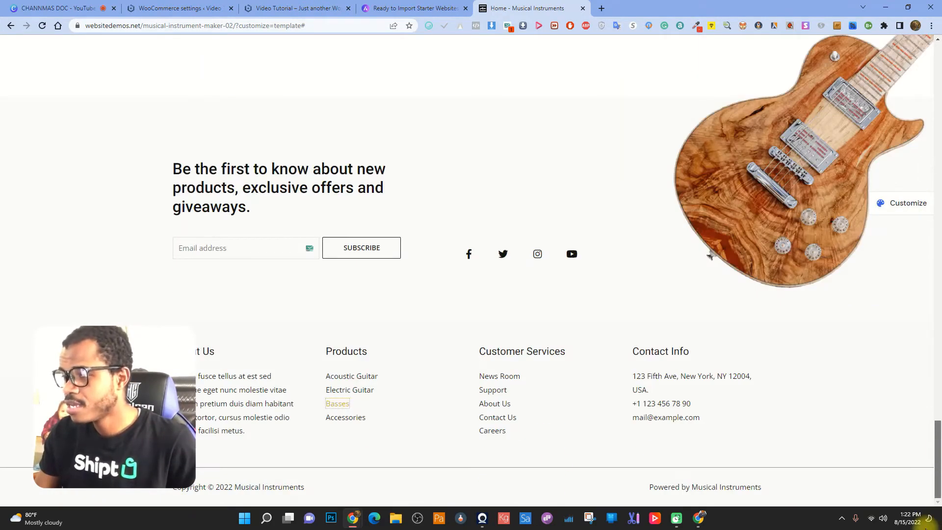
{"action": "left_click", "coordinate": [492, 390]}
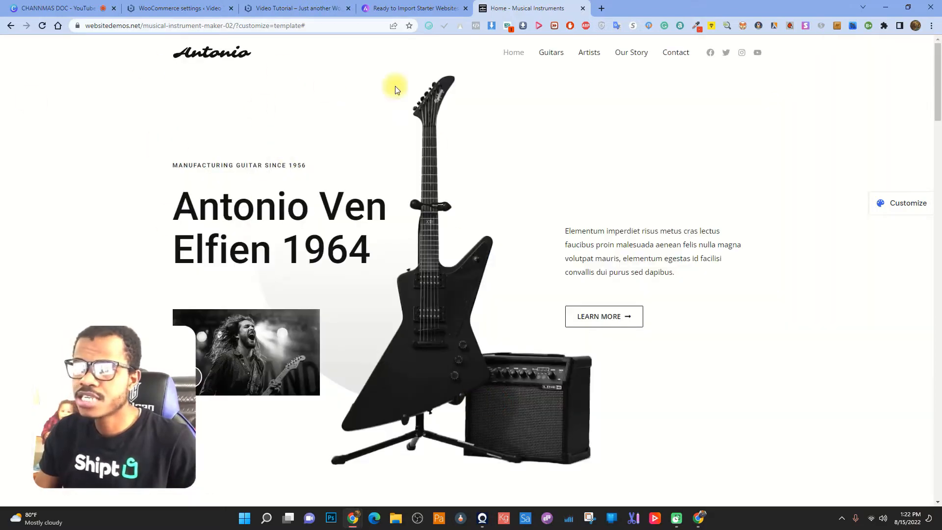
Open the demo's Artists page and examine its featured artist section, highlighting the placeholder text.
{"action": "left_click", "coordinate": [607, 49]}
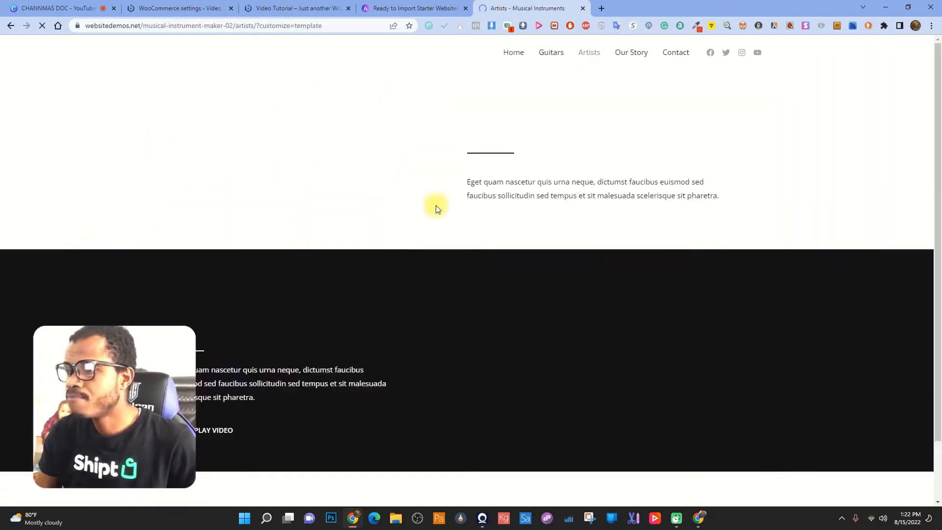
{"action": "scroll", "coordinate": [422, 216], "scroll_direction": "down", "scroll_amount": 2}
{"action": "scroll", "coordinate": [383, 211], "scroll_direction": "down", "scroll_amount": 7}
{"action": "scroll", "coordinate": [314, 165], "scroll_direction": "up", "scroll_amount": 7}
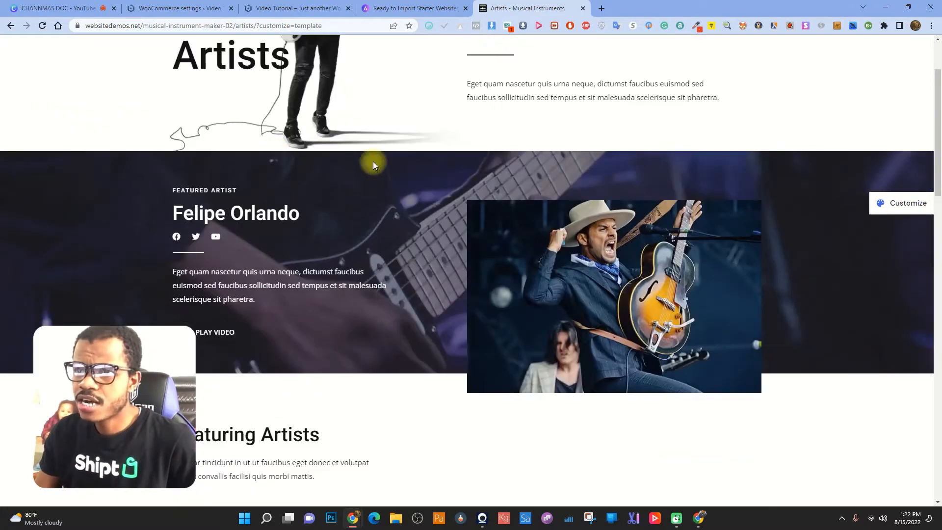
{"action": "left_click_drag", "start_coordinate": [170, 273], "coordinate": [293, 313]}
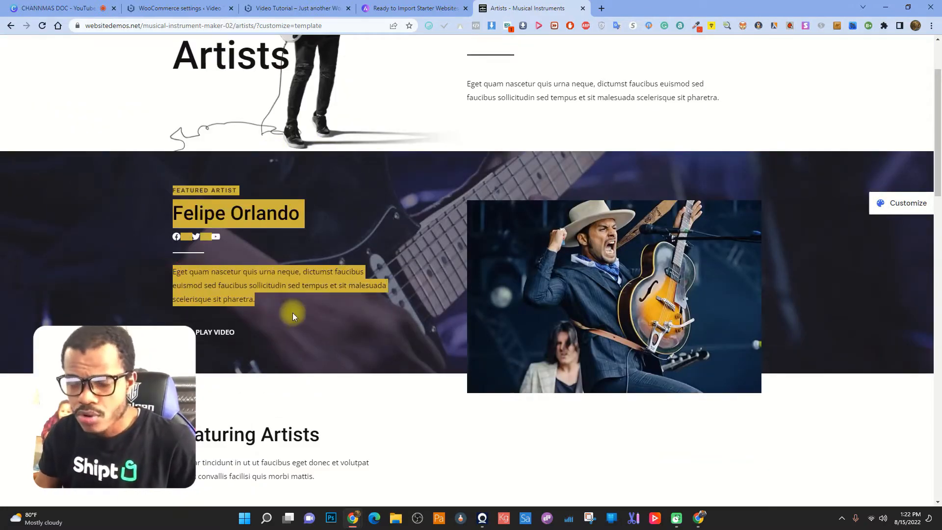
{"action": "left_click", "coordinate": [333, 278]}
Review the Featuring Artists gallery and the footer of the Artists page, highlighting the About Us text.
{"action": "scroll", "coordinate": [361, 275], "scroll_direction": "down", "scroll_amount": 6}
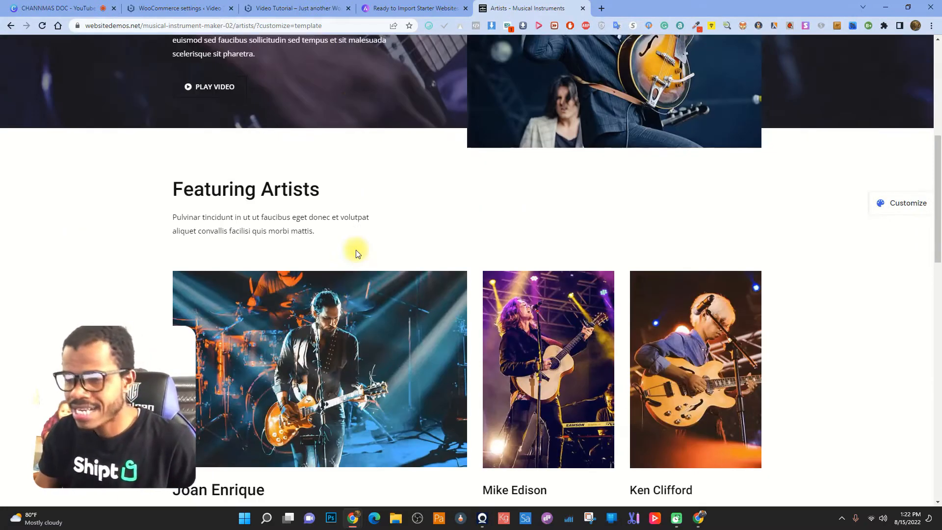
{"action": "scroll", "coordinate": [420, 233], "scroll_direction": "down", "scroll_amount": 7}
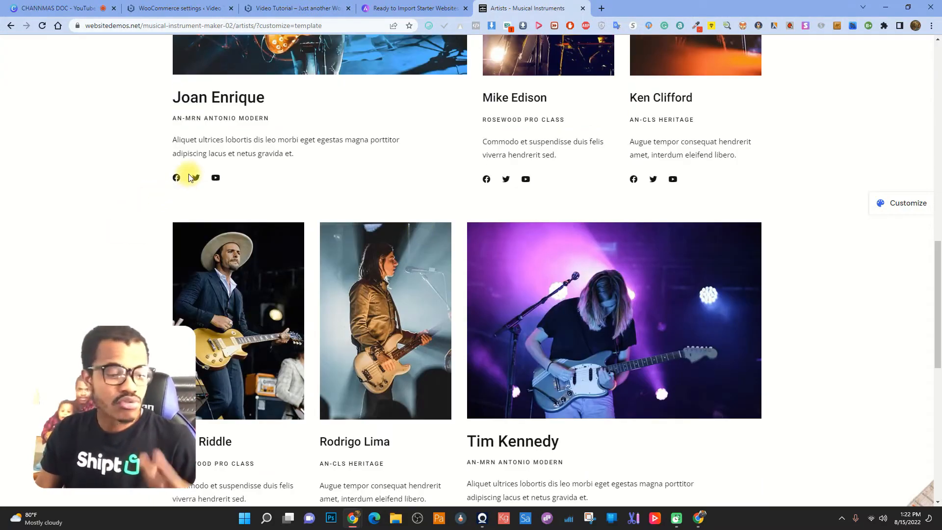
{"action": "scroll", "coordinate": [359, 233], "scroll_direction": "down", "scroll_amount": 10}
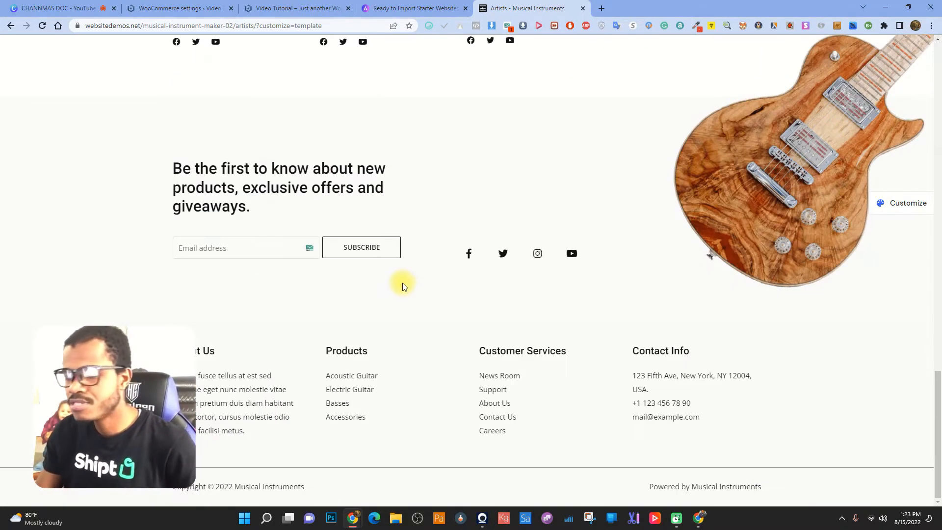
{"action": "triple_click", "coordinate": [215, 374]}
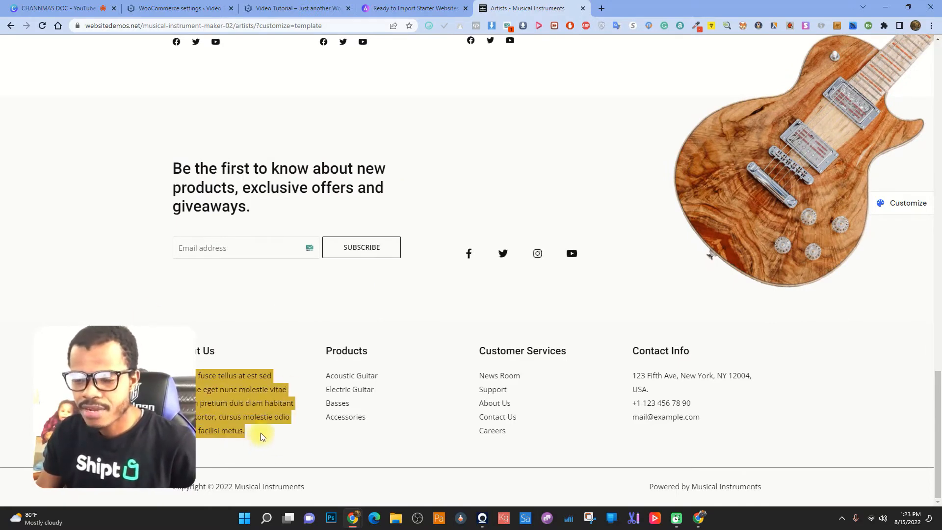
{"action": "left_click", "coordinate": [215, 393]}
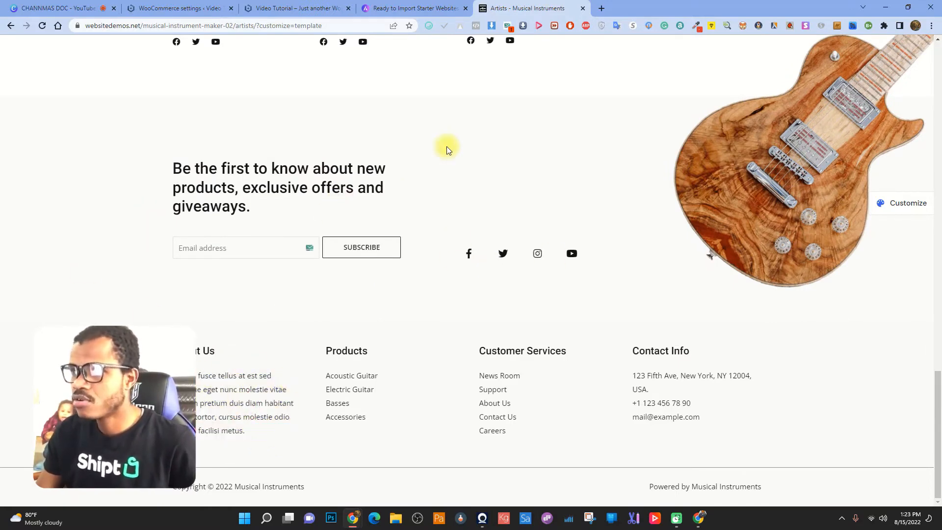
Close the Musical Instruments demo and browse the remaining free Elementor templates to the end of the list to examine the business types covered.
{"action": "scroll", "coordinate": [443, 297], "scroll_direction": "down", "scroll_amount": 12}
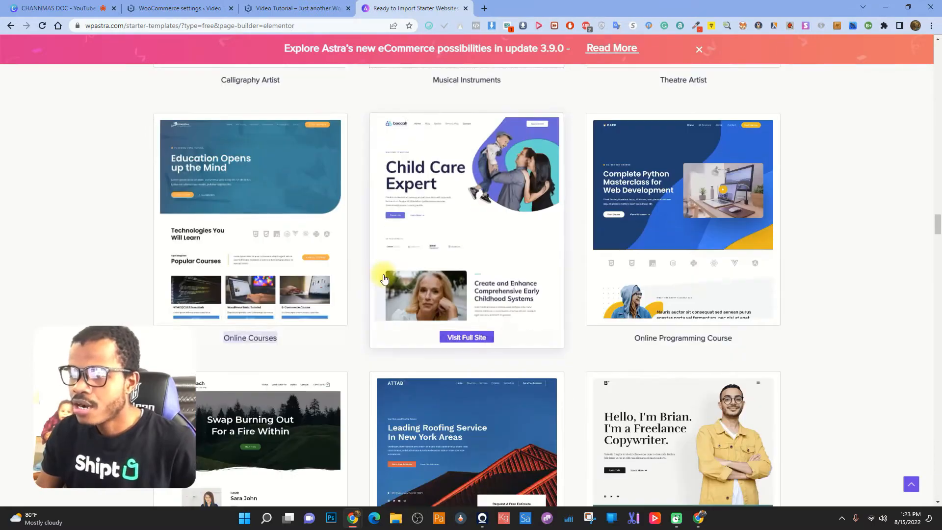
{"action": "scroll", "coordinate": [236, 246], "scroll_direction": "down", "scroll_amount": 6}
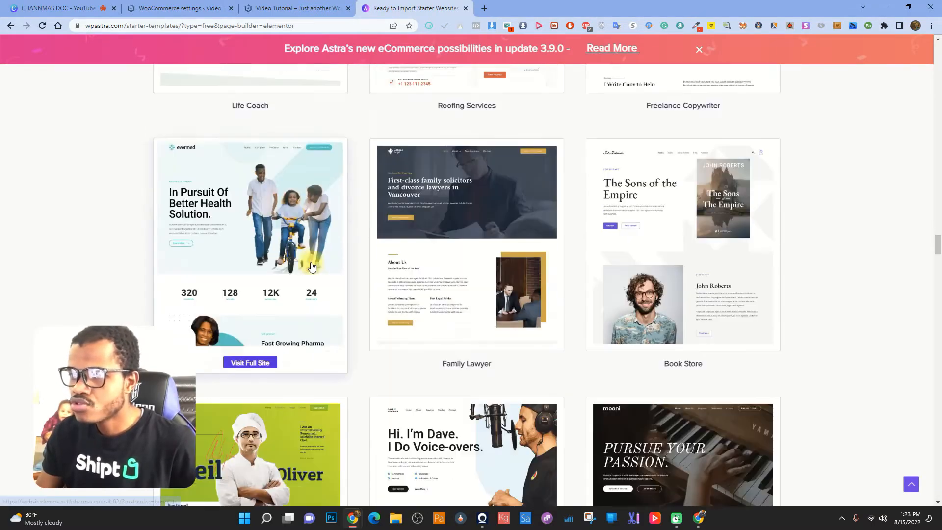
{"action": "scroll", "coordinate": [237, 226], "scroll_direction": "up", "scroll_amount": 5}
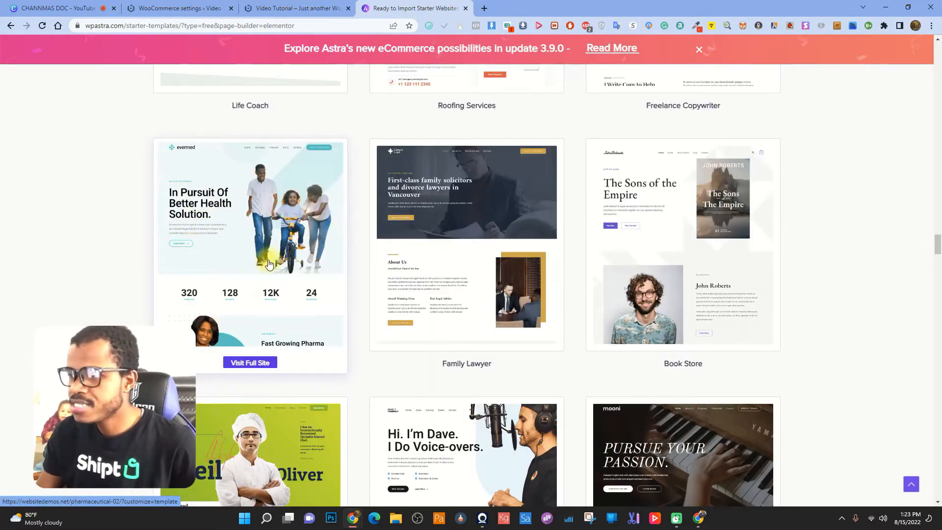
{"action": "scroll", "coordinate": [694, 263], "scroll_direction": "down", "scroll_amount": 7}
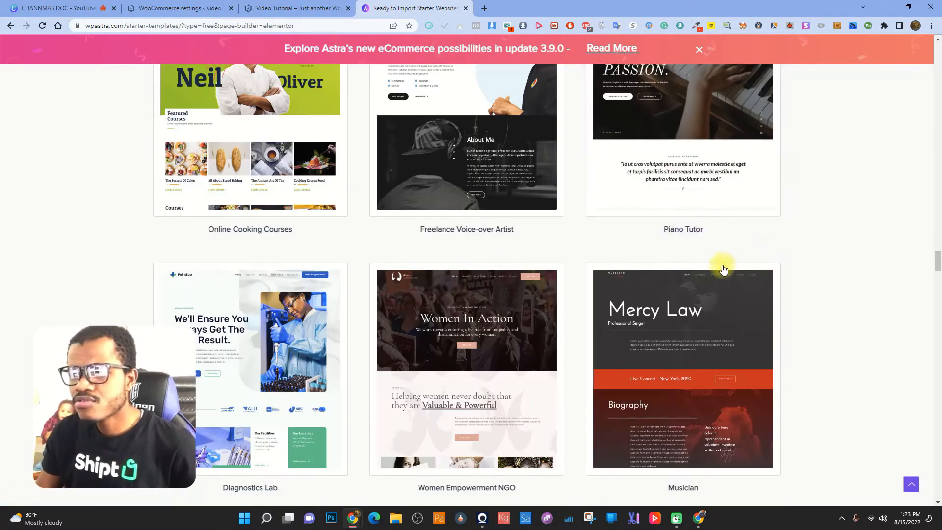
{"action": "scroll", "coordinate": [366, 316], "scroll_direction": "down", "scroll_amount": 6}
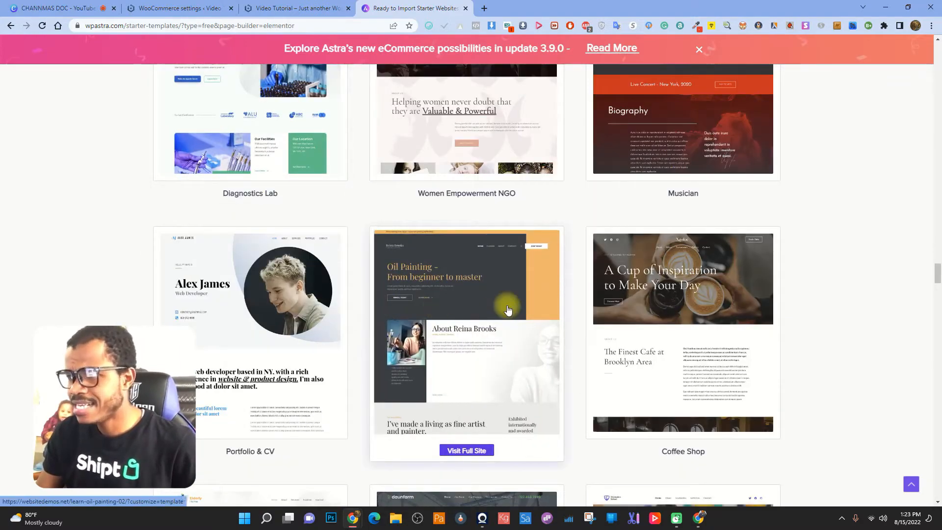
{"action": "scroll", "coordinate": [507, 309], "scroll_direction": "down", "scroll_amount": 13}
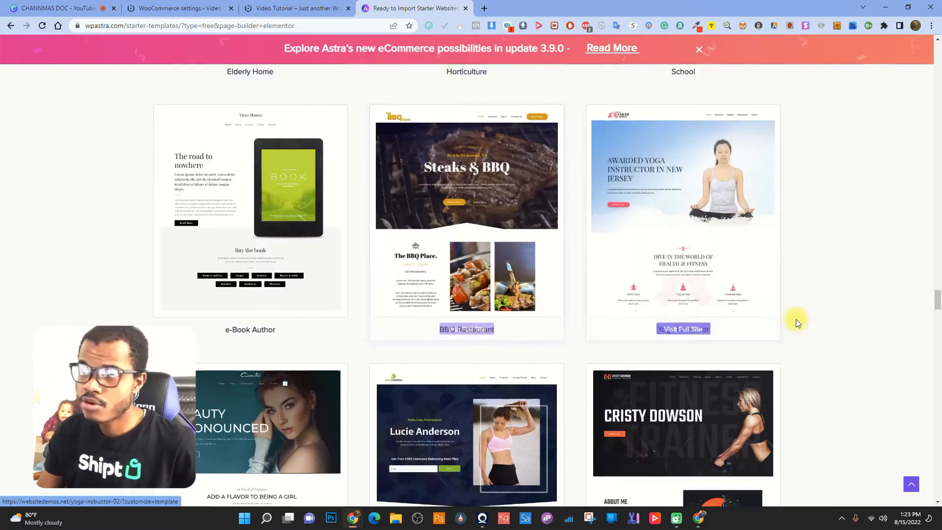
{"action": "scroll", "coordinate": [659, 192], "scroll_direction": "up", "scroll_amount": 5}
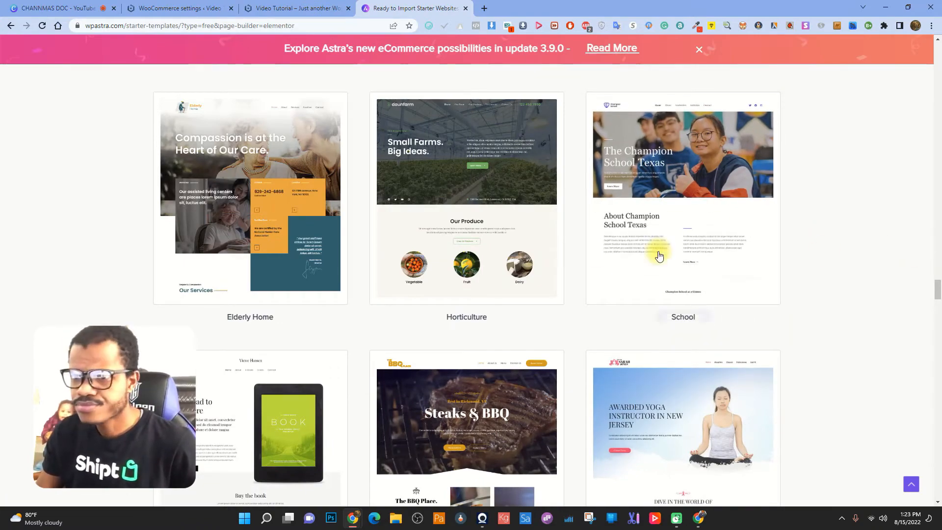
{"action": "scroll", "coordinate": [625, 258], "scroll_direction": "down", "scroll_amount": 12}
{"action": "scroll", "coordinate": [627, 260], "scroll_direction": "down", "scroll_amount": 10}
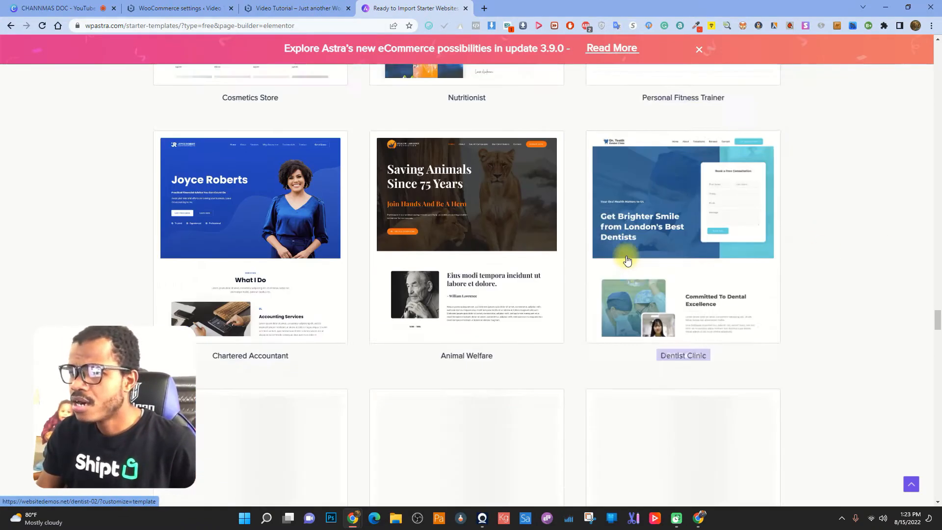
{"action": "scroll", "coordinate": [627, 259], "scroll_direction": "down", "scroll_amount": 14}
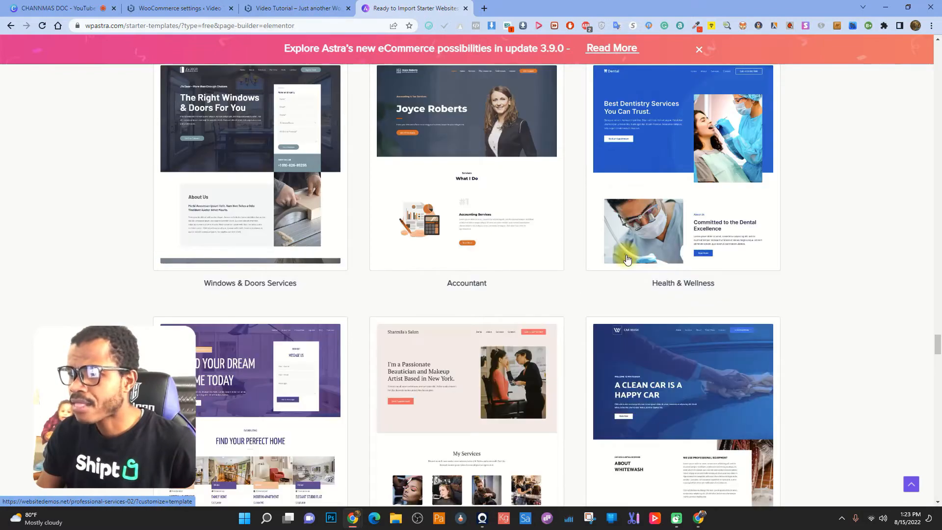
{"action": "scroll", "coordinate": [628, 257], "scroll_direction": "up", "scroll_amount": 6}
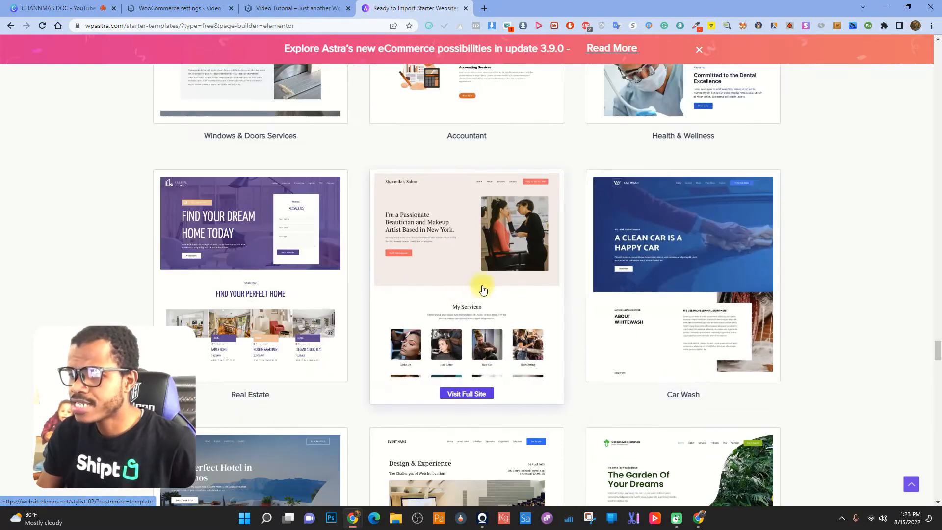
{"action": "scroll", "coordinate": [810, 252], "scroll_direction": "down", "scroll_amount": 16}
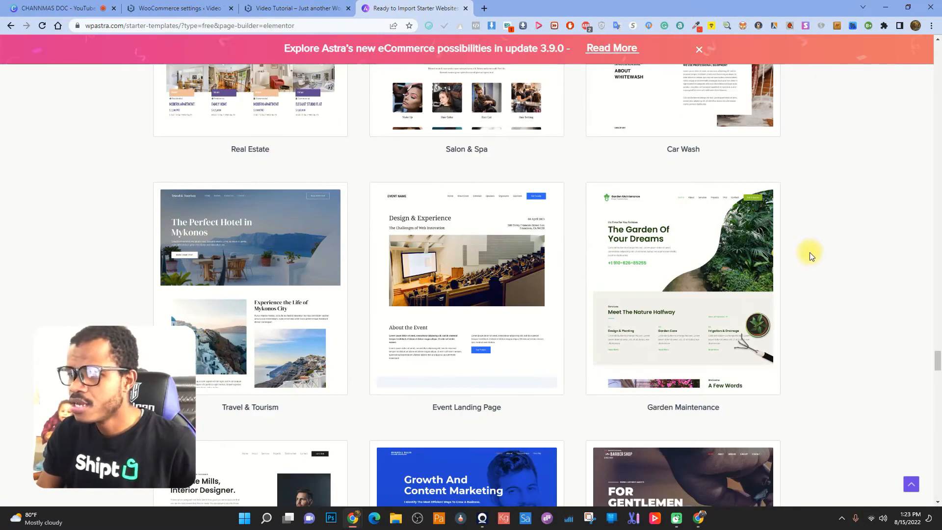
{"action": "scroll", "coordinate": [811, 252], "scroll_direction": "down", "scroll_amount": 18}
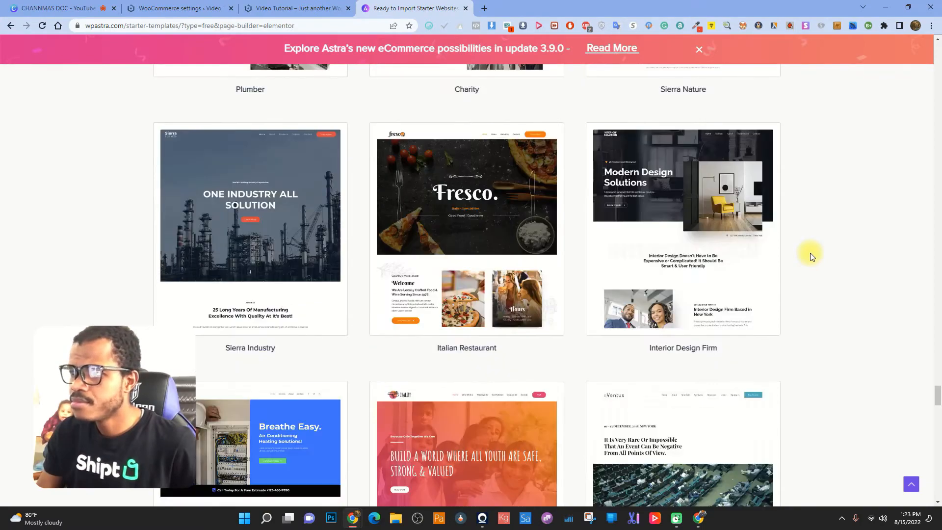
{"action": "scroll", "coordinate": [810, 252], "scroll_direction": "down", "scroll_amount": 17}
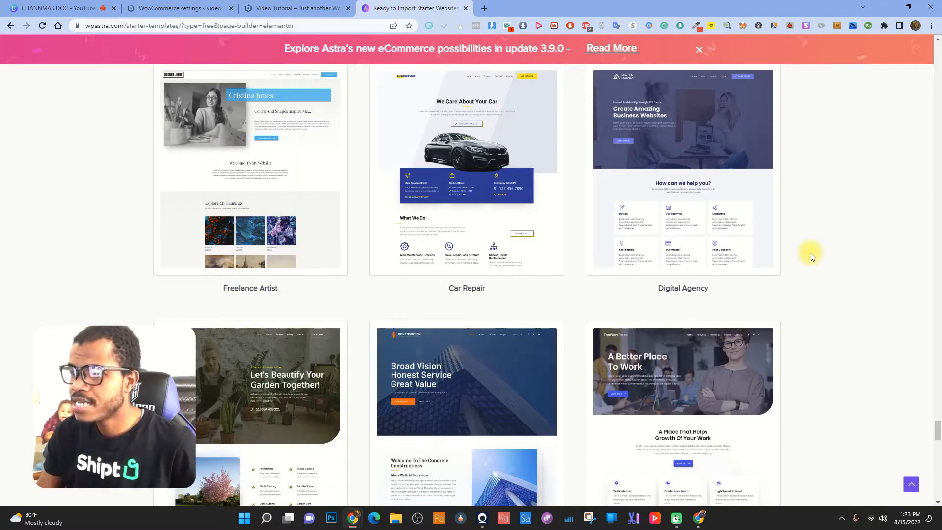
{"action": "scroll", "coordinate": [811, 252], "scroll_direction": "down", "scroll_amount": 6}
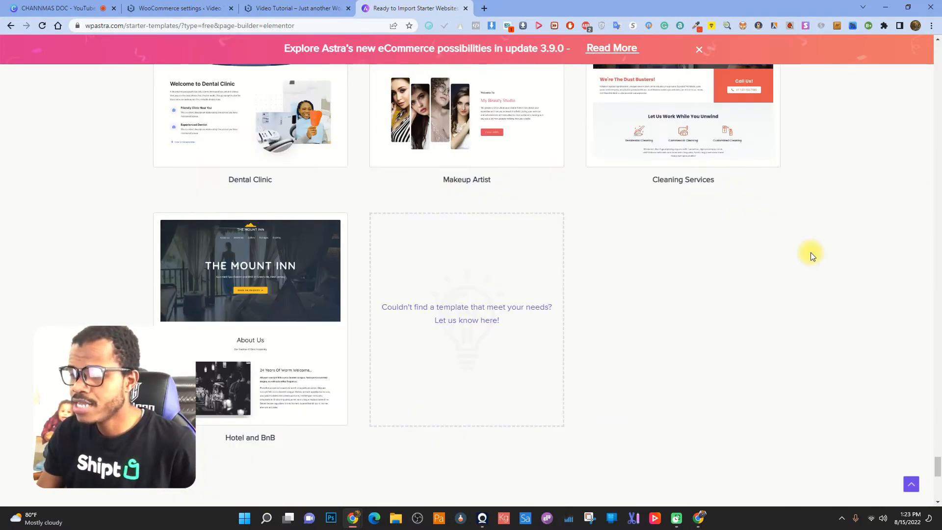
Search the free Elementor templates page for "music" and open the Musician template's demo.
{"action": "scroll", "coordinate": [811, 252], "scroll_direction": "up", "scroll_amount": 6}
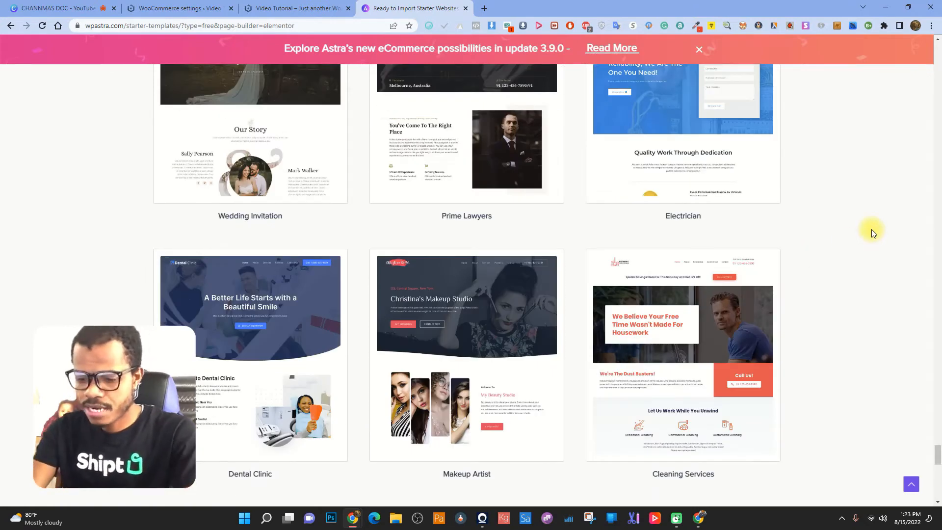
{"action": "key", "text": "ctrl+f"}
{"action": "type", "text": "mus"}
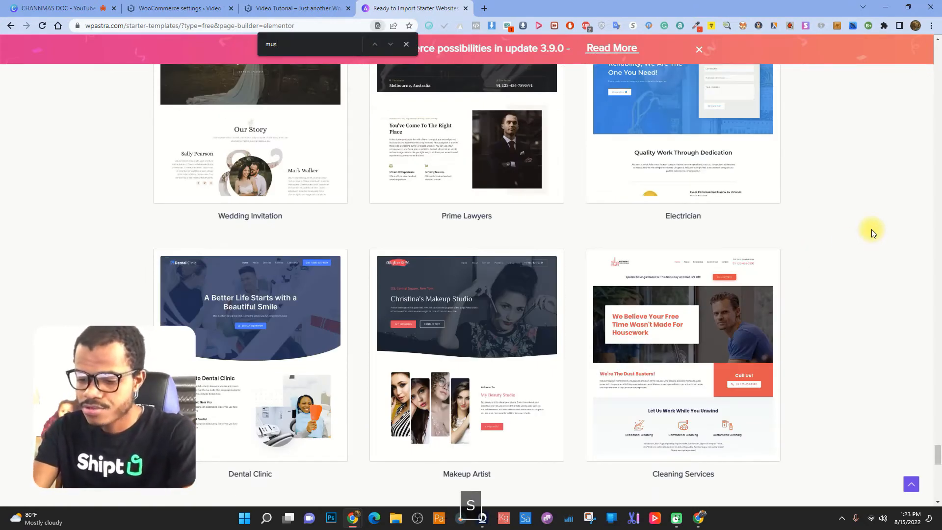
{"action": "type", "text": "ic"}
{"action": "key", "text": "Return"}
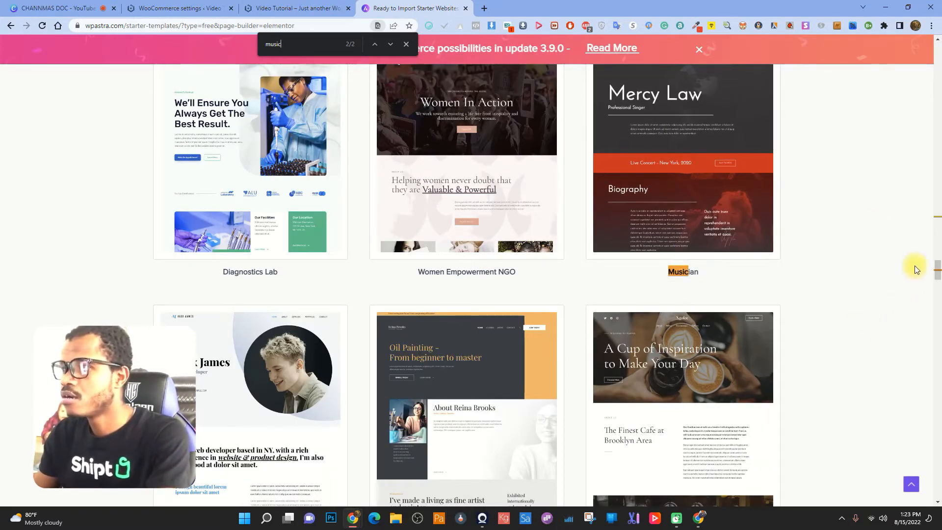
{"action": "scroll", "coordinate": [915, 266], "scroll_direction": "up", "scroll_amount": 3}
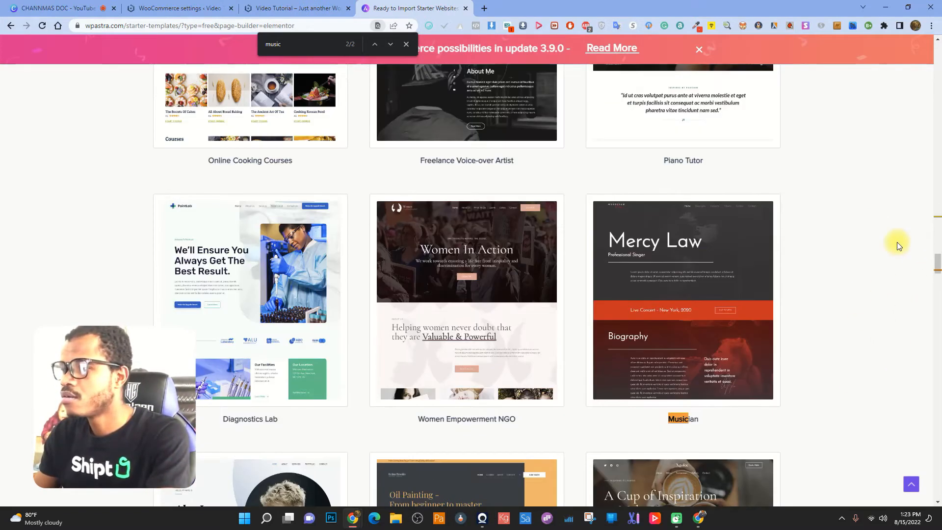
{"action": "left_click", "coordinate": [675, 306]}
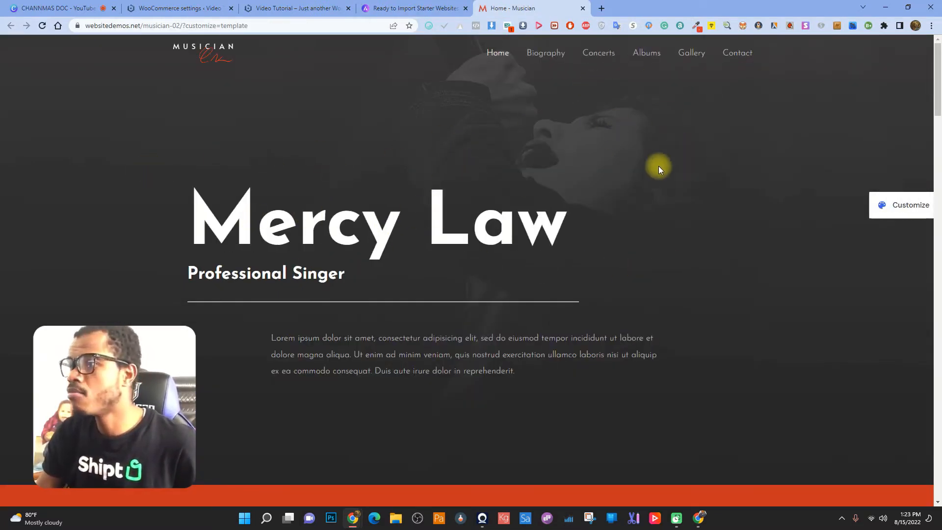
Examine the introduction, Biography and Tour Dates sections on the Musician demo's home page.
{"action": "scroll", "coordinate": [294, 204], "scroll_direction": "down", "scroll_amount": 3}
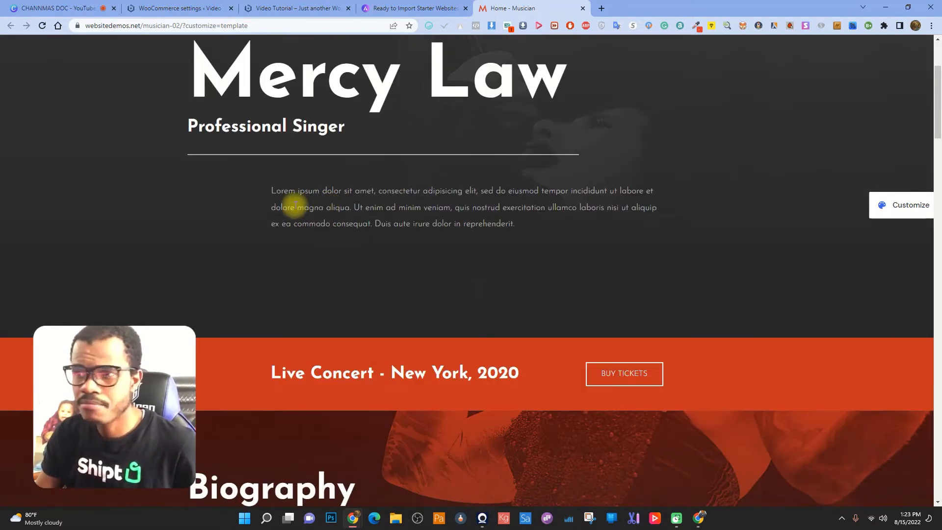
{"action": "scroll", "coordinate": [131, 240], "scroll_direction": "up", "scroll_amount": 3}
{"action": "scroll", "coordinate": [572, 194], "scroll_direction": "down", "scroll_amount": 20}
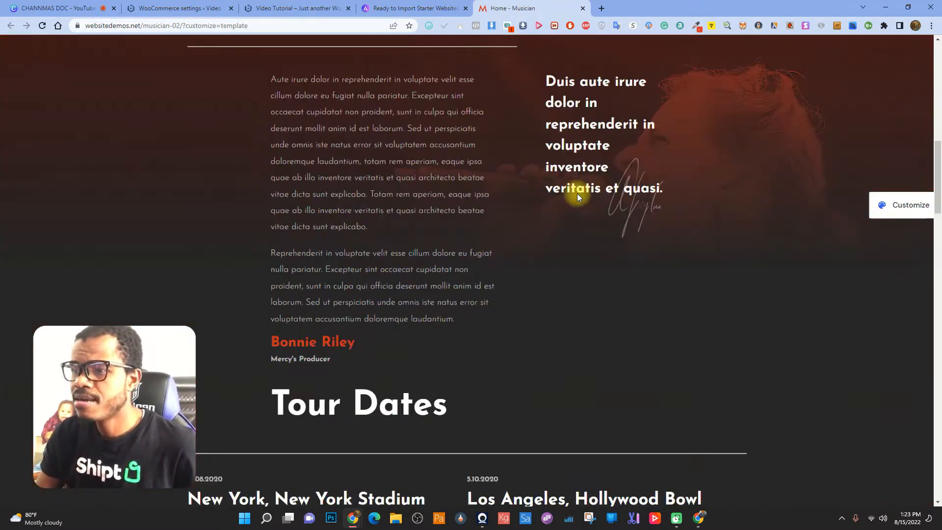
{"action": "scroll", "coordinate": [577, 196], "scroll_direction": "up", "scroll_amount": 7}
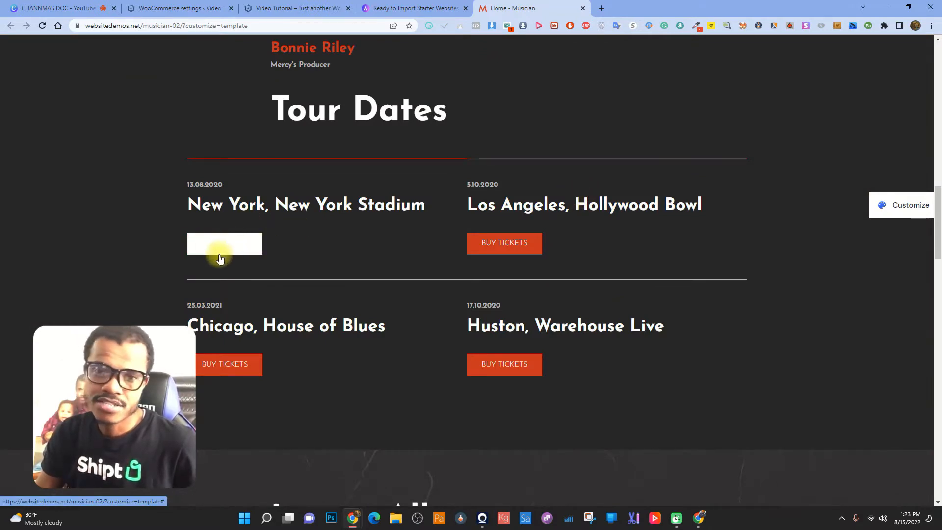
{"action": "scroll", "coordinate": [498, 248], "scroll_direction": "down", "scroll_amount": 10}
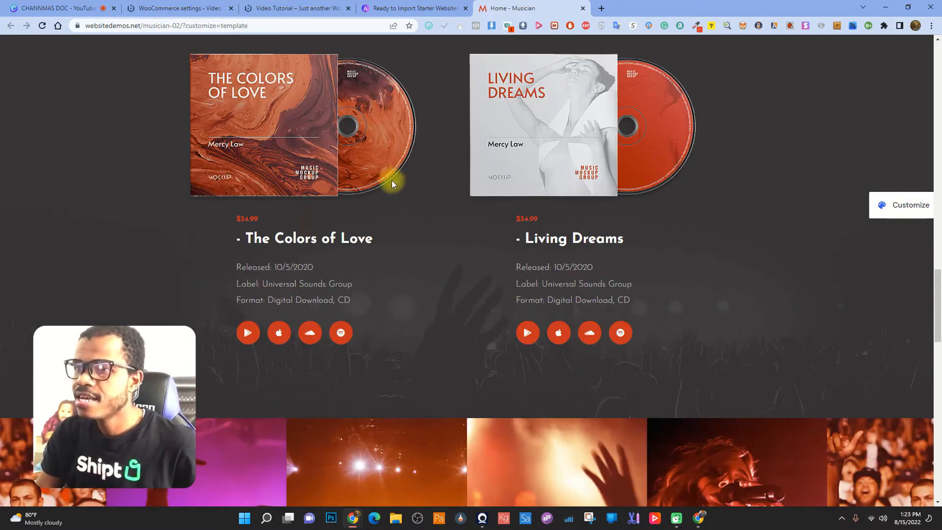
Review the Latest Albums section and the Contact for Booking form on the Musician demo's home page.
{"action": "scroll", "coordinate": [392, 181], "scroll_direction": "up", "scroll_amount": 2}
{"action": "scroll", "coordinate": [251, 234], "scroll_direction": "down", "scroll_amount": 3}
{"action": "scroll", "coordinate": [314, 187], "scroll_direction": "up", "scroll_amount": 2}
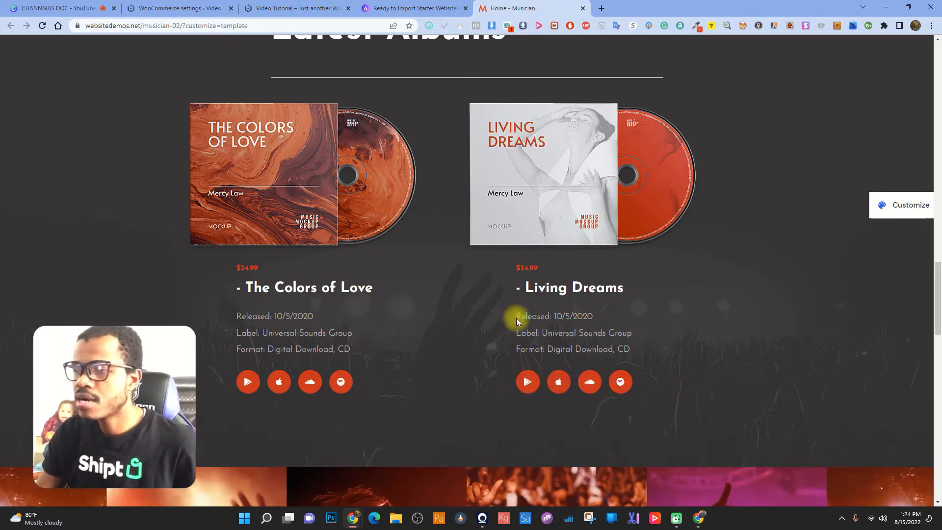
{"action": "scroll", "coordinate": [516, 318], "scroll_direction": "down", "scroll_amount": 10}
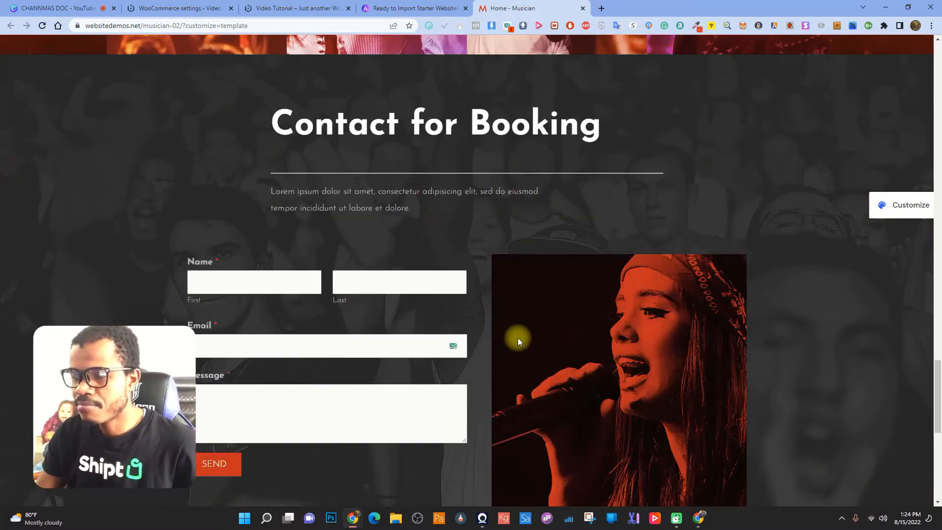
{"action": "scroll", "coordinate": [518, 340], "scroll_direction": "up", "scroll_amount": 10}
{"action": "scroll", "coordinate": [543, 204], "scroll_direction": "up", "scroll_amount": 1}
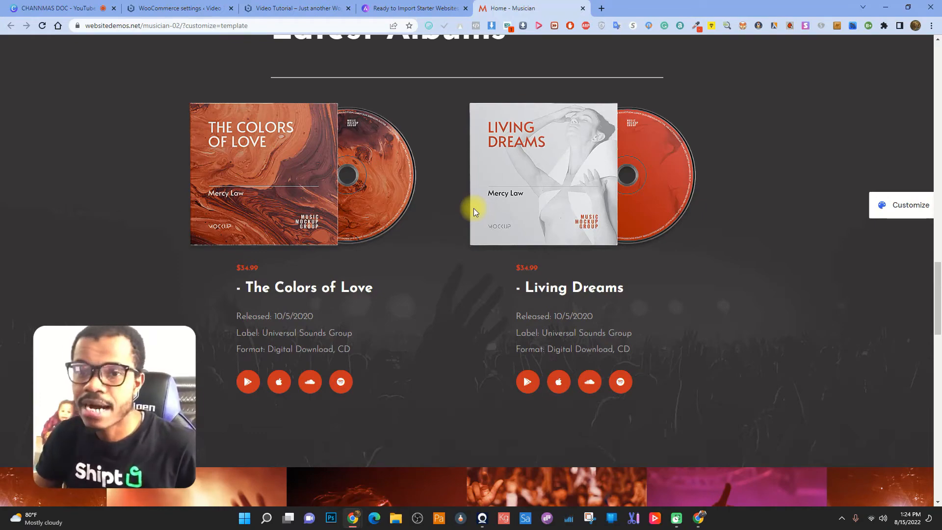
Look over the booking form, newsletter signup and footer of the Musician demo's home page, and return to its header.
{"action": "scroll", "coordinate": [454, 215], "scroll_direction": "down", "scroll_amount": 10}
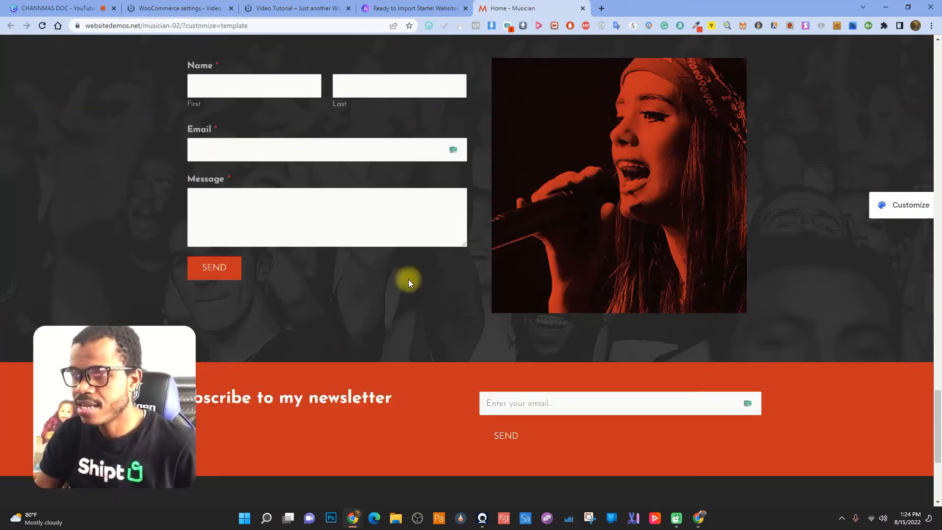
{"action": "scroll", "coordinate": [521, 237], "scroll_direction": "up", "scroll_amount": 4}
{"action": "scroll", "coordinate": [693, 255], "scroll_direction": "down", "scroll_amount": 6}
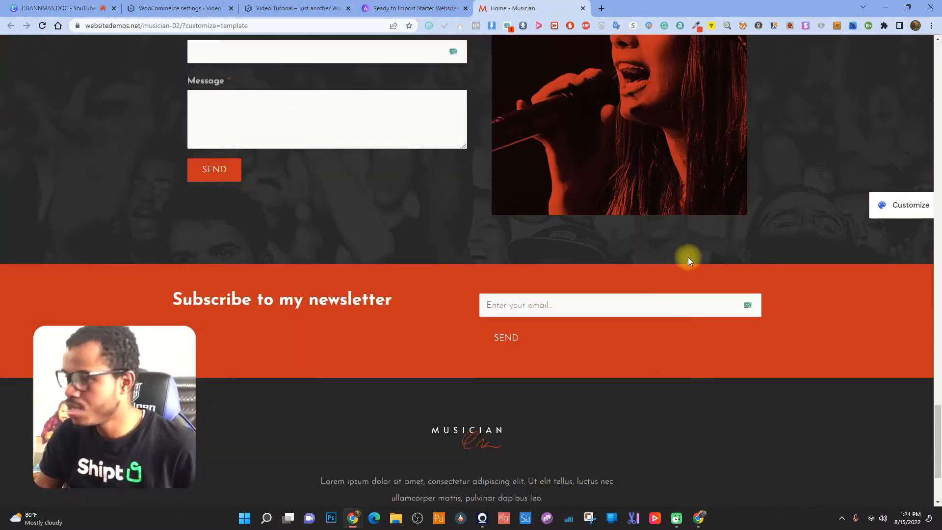
{"action": "scroll", "coordinate": [239, 257], "scroll_direction": "down", "scroll_amount": 3}
{"action": "scroll", "coordinate": [261, 269], "scroll_direction": "up", "scroll_amount": 7}
{"action": "scroll", "coordinate": [260, 269], "scroll_direction": "up", "scroll_amount": 20}
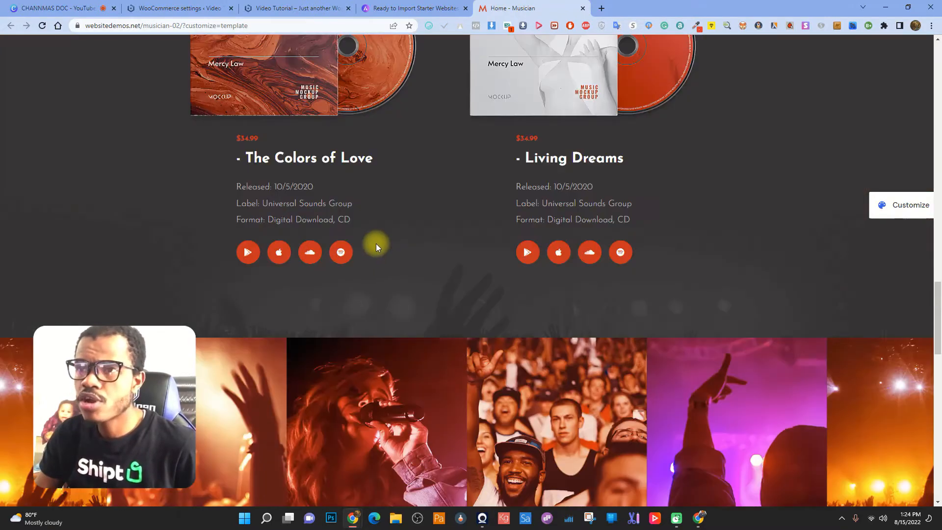
{"action": "scroll", "coordinate": [376, 242], "scroll_direction": "up", "scroll_amount": 2}
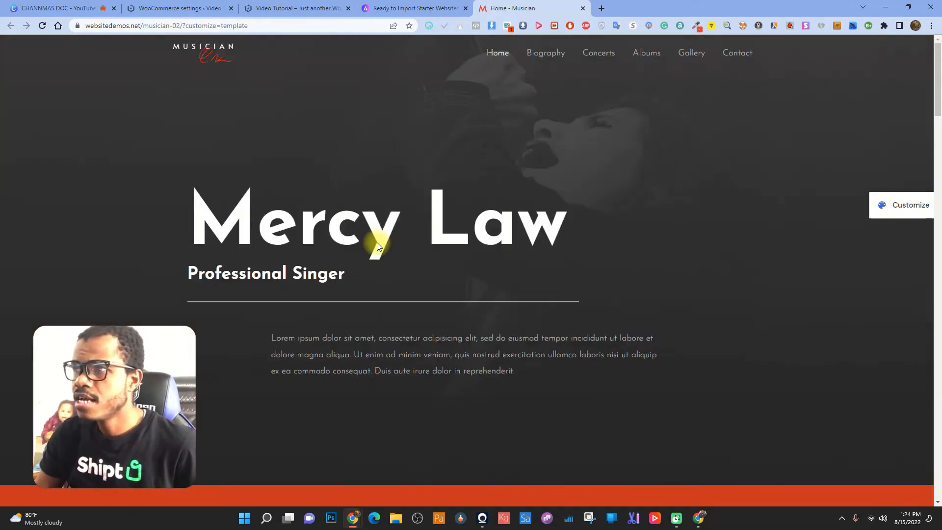
Open the Musician demo's Biography page and look through its content.
{"action": "left_click", "coordinate": [545, 52]}
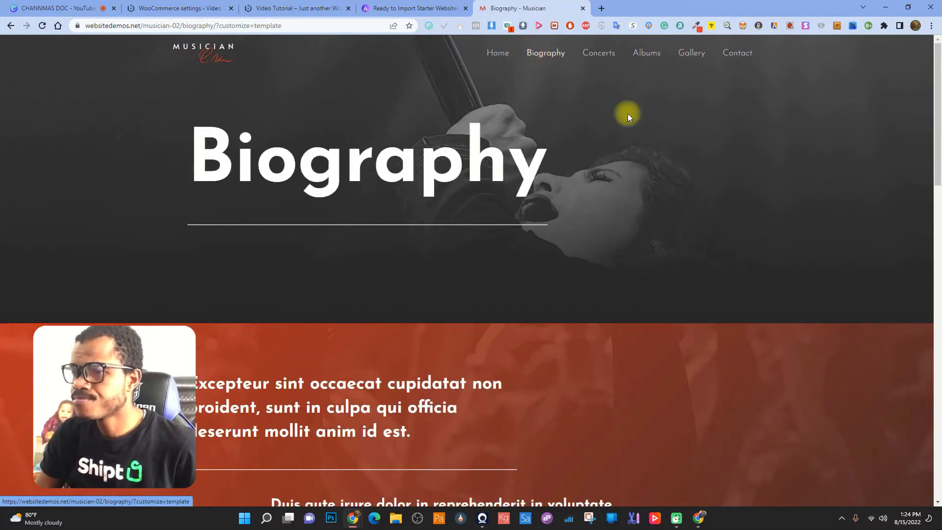
{"action": "scroll", "coordinate": [623, 137], "scroll_direction": "down", "scroll_amount": 12}
{"action": "scroll", "coordinate": [621, 159], "scroll_direction": "up", "scroll_amount": 15}
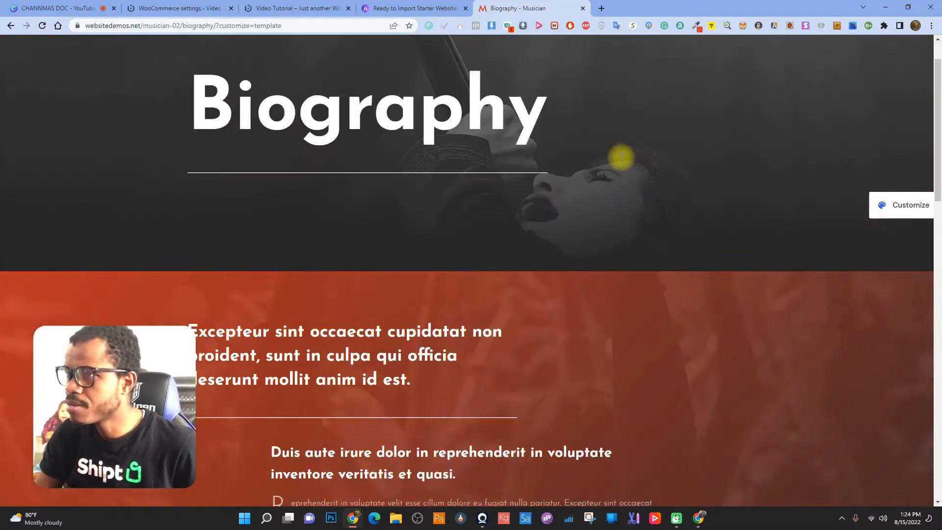
Open the Musician demo's Concerts page, review the listed events and try one of the Buy Tickets links.
{"action": "left_click", "coordinate": [621, 69]}
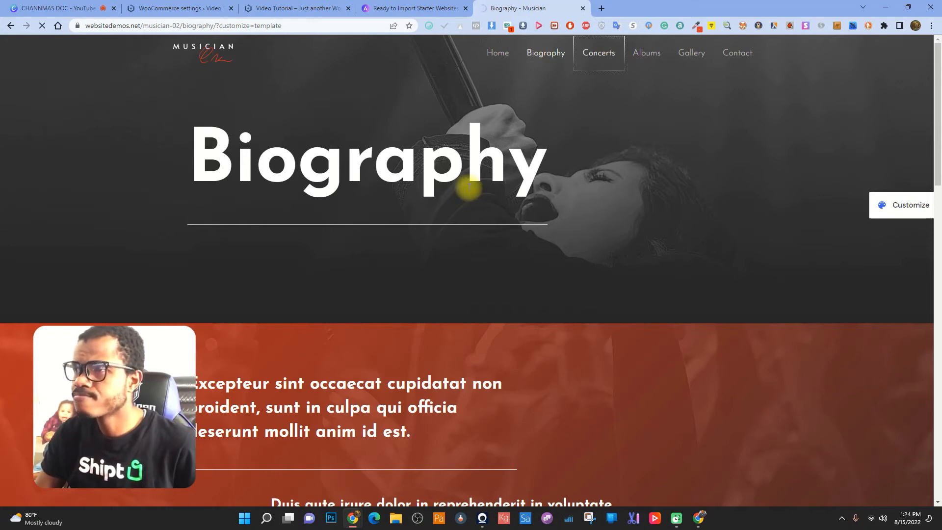
{"action": "scroll", "coordinate": [619, 221], "scroll_direction": "down", "scroll_amount": 10}
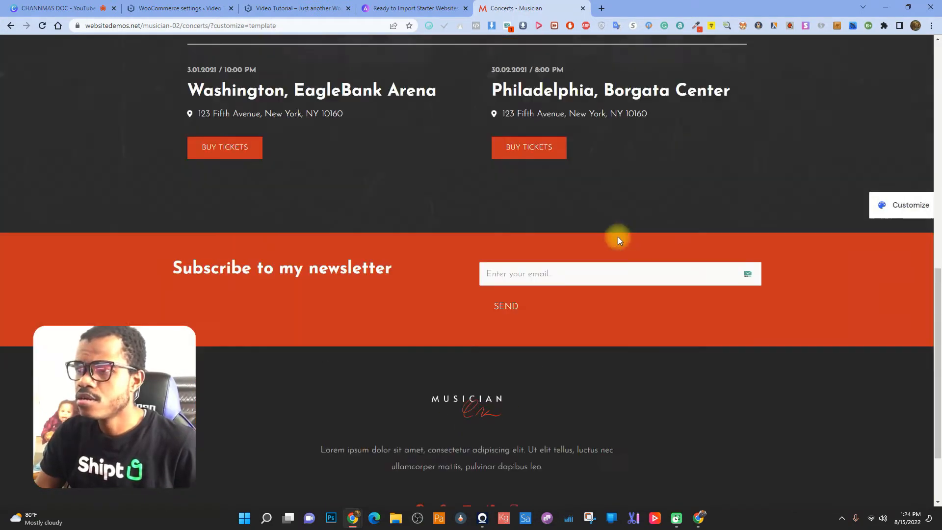
{"action": "scroll", "coordinate": [617, 236], "scroll_direction": "up", "scroll_amount": 6}
{"action": "left_click", "coordinate": [525, 162]}
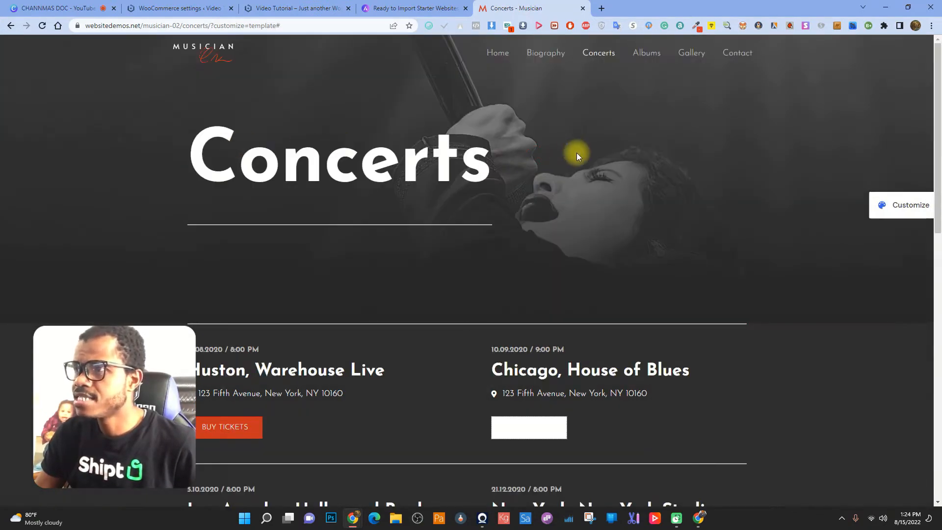
Open the Musician demo's Albums page and look through the listed albums.
{"action": "left_click", "coordinate": [646, 49]}
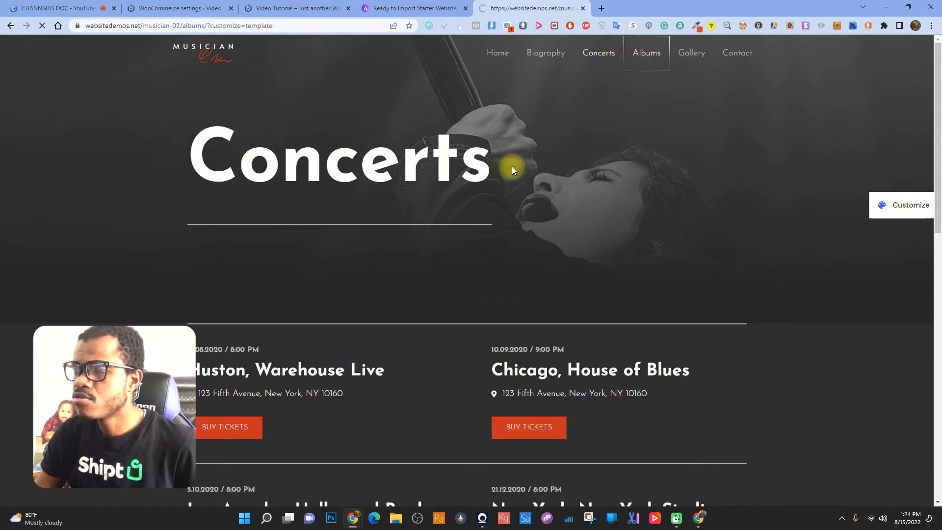
{"action": "scroll", "coordinate": [617, 190], "scroll_direction": "down", "scroll_amount": 15}
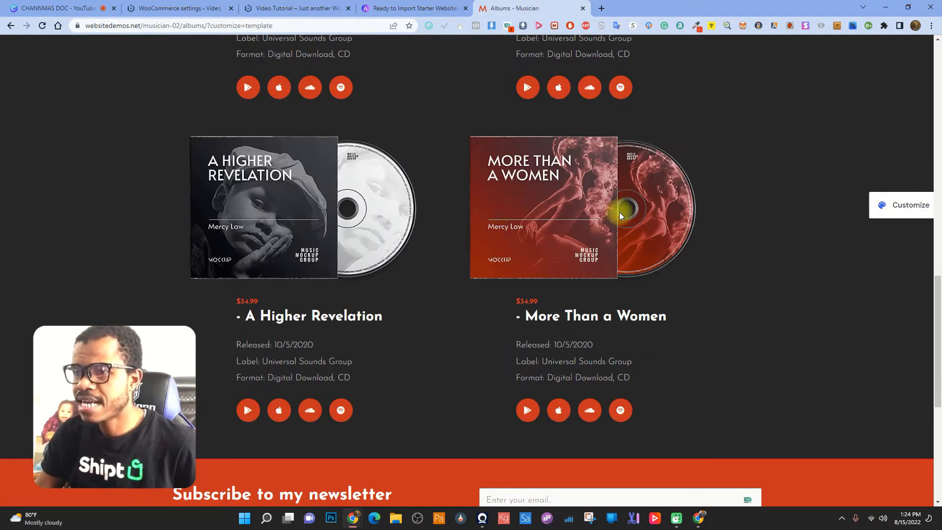
{"action": "scroll", "coordinate": [672, 211], "scroll_direction": "up", "scroll_amount": 15}
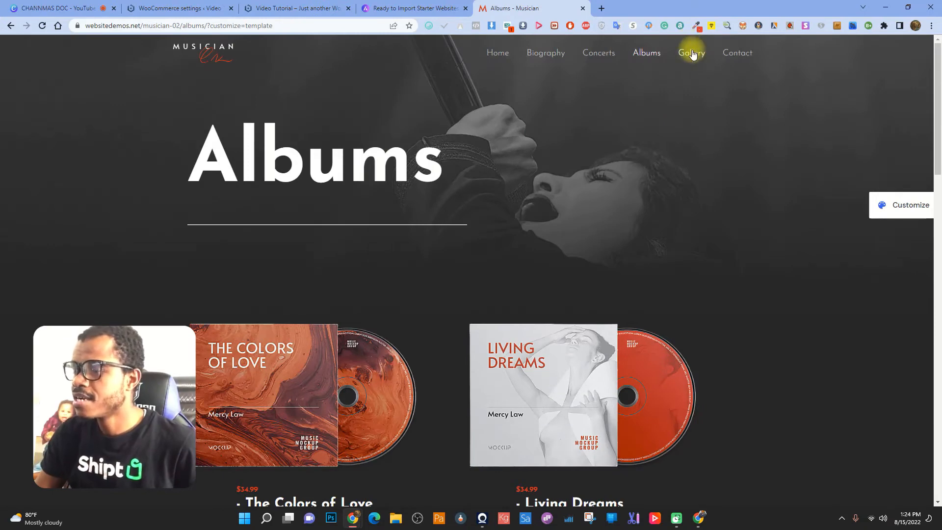
Open the Musician demo's Gallery page and browse its concert photos down to the newsletter section.
{"action": "left_click", "coordinate": [692, 53]}
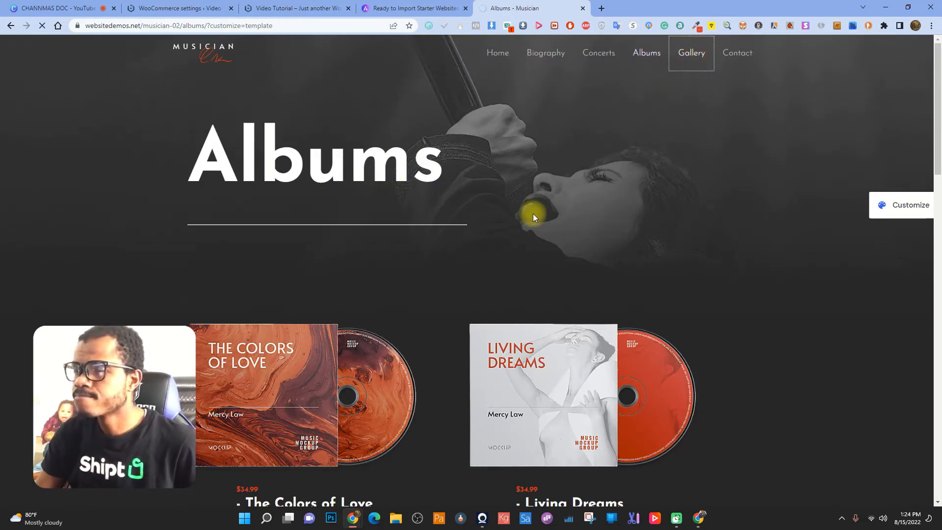
{"action": "scroll", "coordinate": [533, 221], "scroll_direction": "down", "scroll_amount": 12}
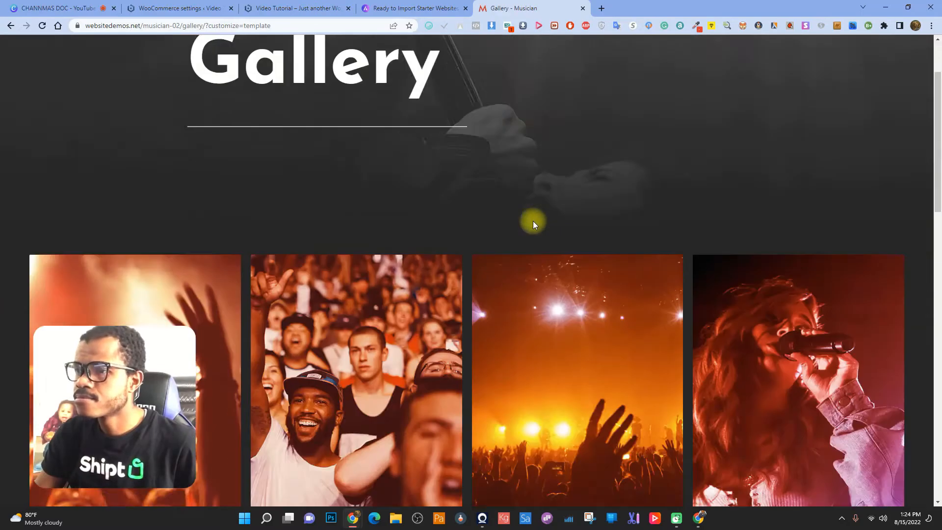
{"action": "scroll", "coordinate": [687, 258], "scroll_direction": "down", "scroll_amount": 4}
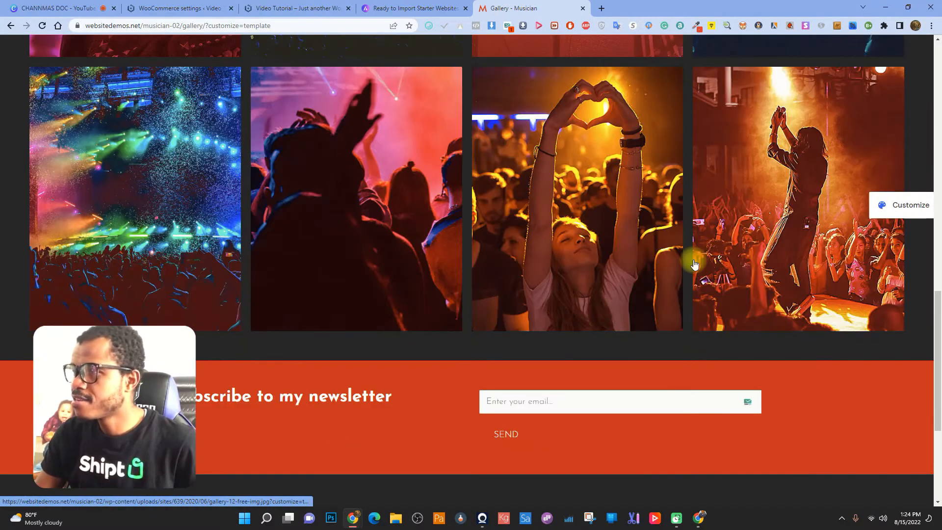
{"action": "scroll", "coordinate": [761, 244], "scroll_direction": "up", "scroll_amount": 8}
{"action": "scroll", "coordinate": [760, 244], "scroll_direction": "up", "scroll_amount": 10}
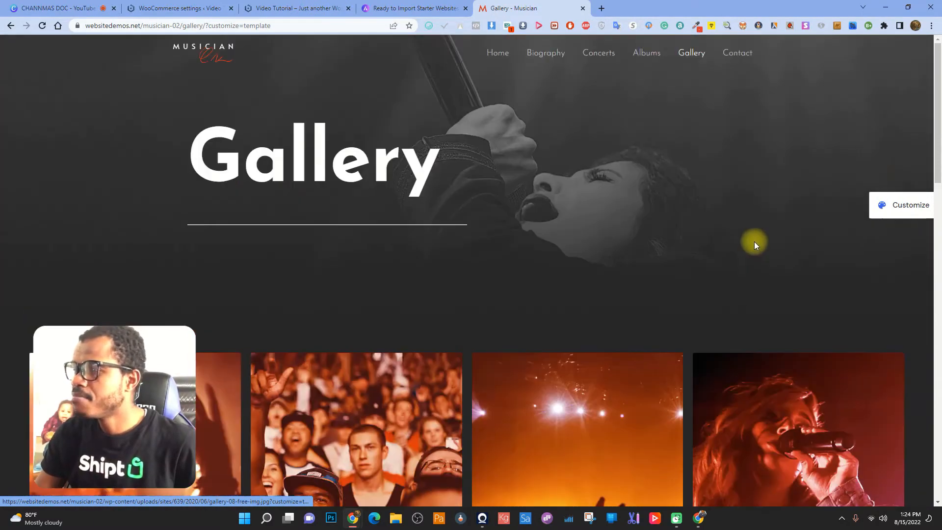
View the Musician demo's Contact page, then close the demo and return to the start of the Astra templates list.
{"action": "left_click", "coordinate": [736, 53]}
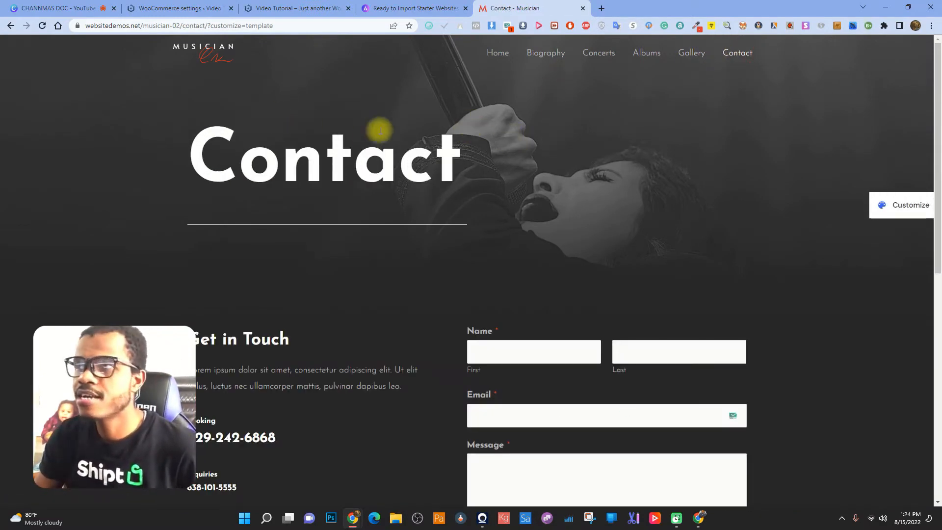
{"action": "left_click", "coordinate": [583, 8]}
{"action": "scroll", "coordinate": [275, 141], "scroll_direction": "up", "scroll_amount": 20}
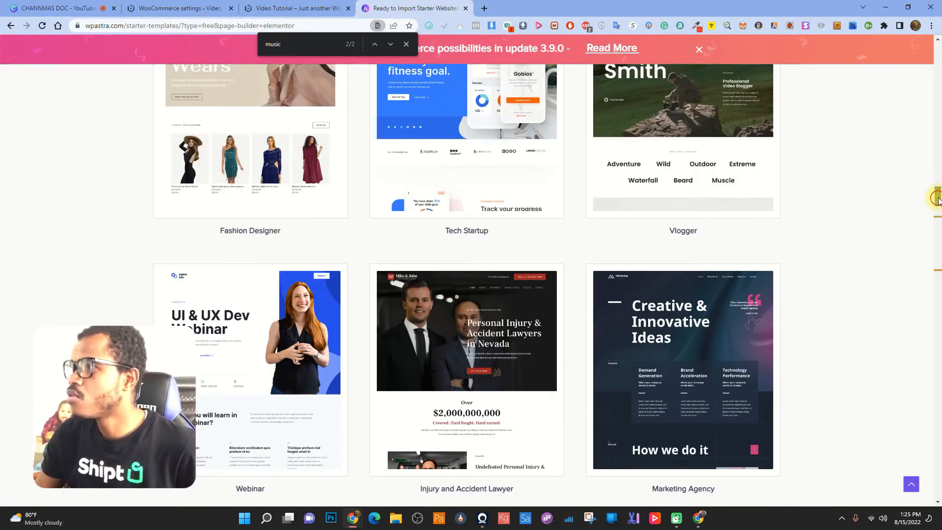
{"action": "left_click_drag", "start_coordinate": [937, 199], "coordinate": [938, 49]}
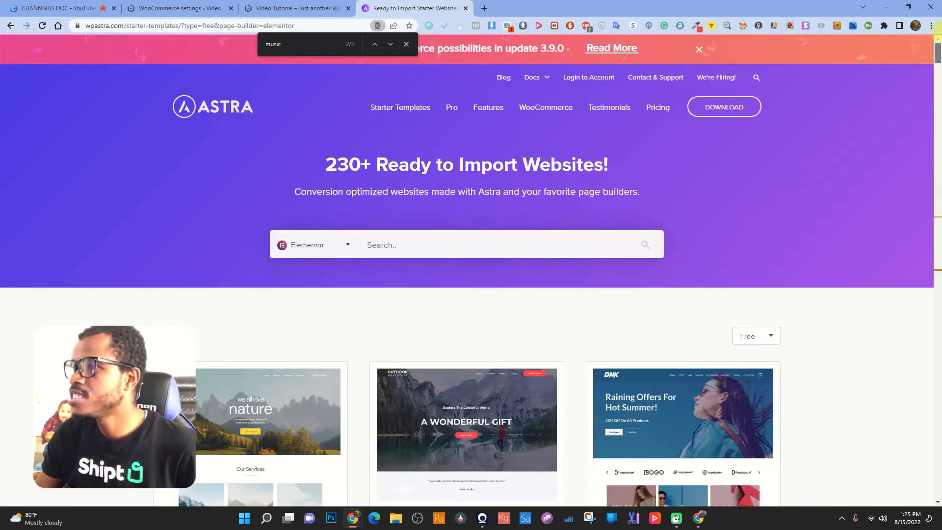
Go to Astra's home page, follow its theme download link and examine the pricing plans and free theme download option.
{"action": "left_click", "coordinate": [194, 100]}
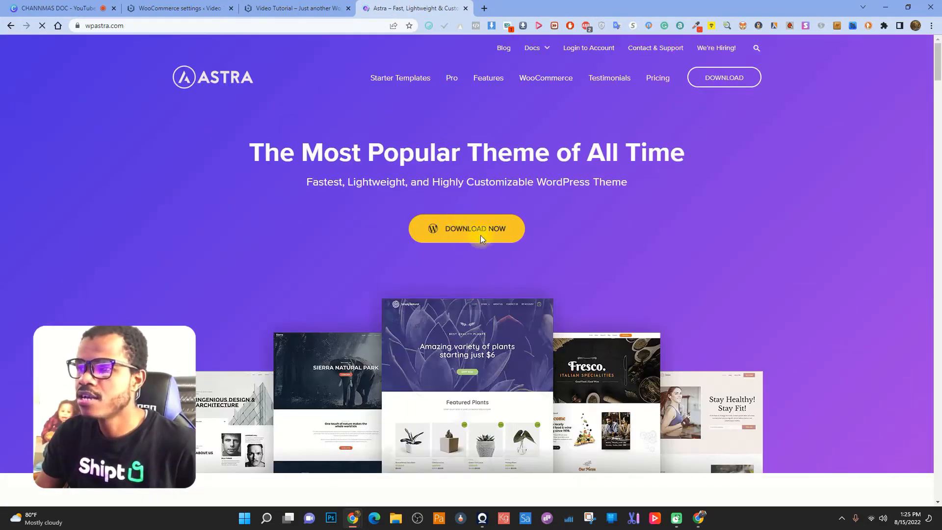
{"action": "left_click", "coordinate": [488, 234]}
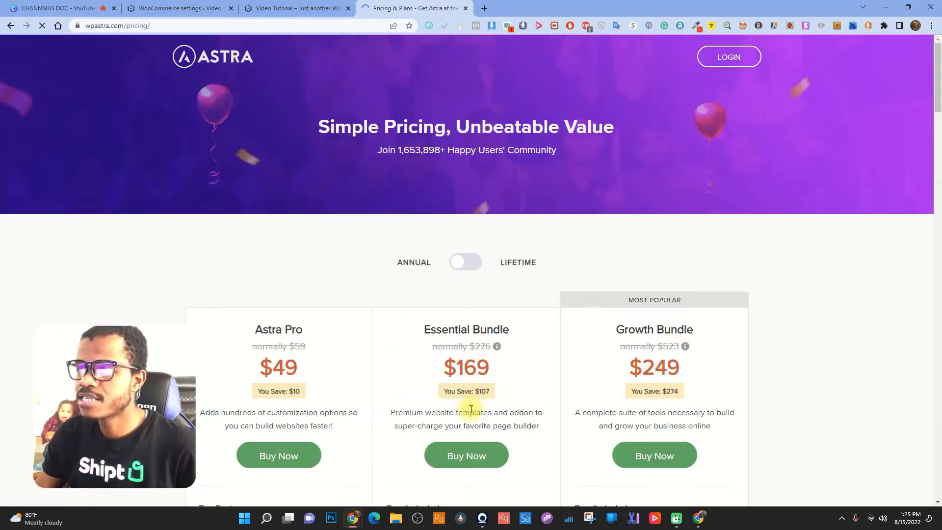
{"action": "scroll", "coordinate": [505, 311], "scroll_direction": "down", "scroll_amount": 4}
{"action": "scroll", "coordinate": [542, 306], "scroll_direction": "down", "scroll_amount": 10}
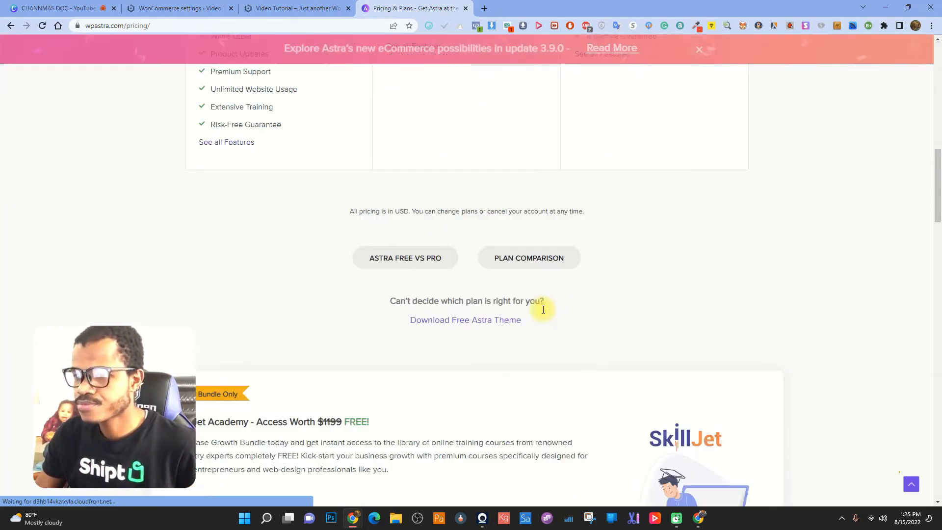
{"action": "scroll", "coordinate": [504, 319], "scroll_direction": "up", "scroll_amount": 6}
{"action": "scroll", "coordinate": [504, 320], "scroll_direction": "up", "scroll_amount": 5}
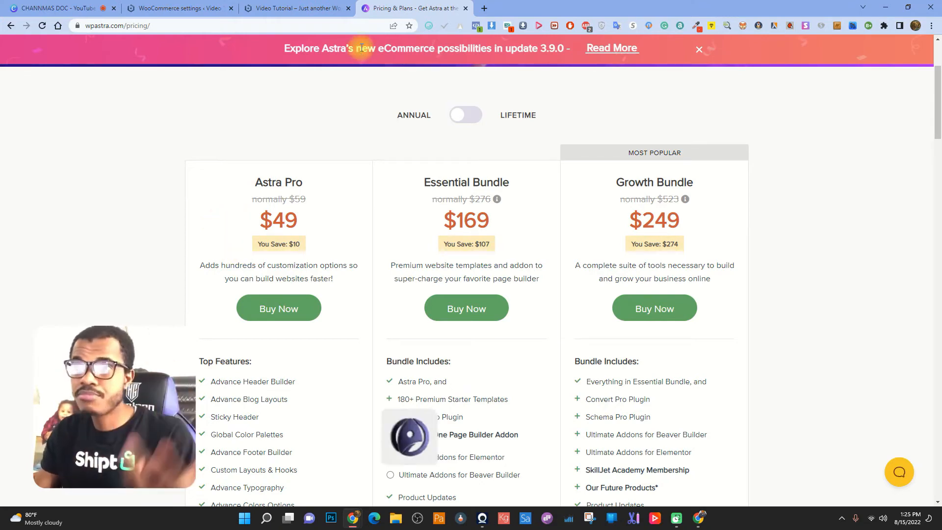
Compare the Astra plans' lifetime pricing with their annual pricing, paying attention to Astra Pro.
{"action": "scroll", "coordinate": [177, 98], "scroll_direction": "up", "scroll_amount": 3}
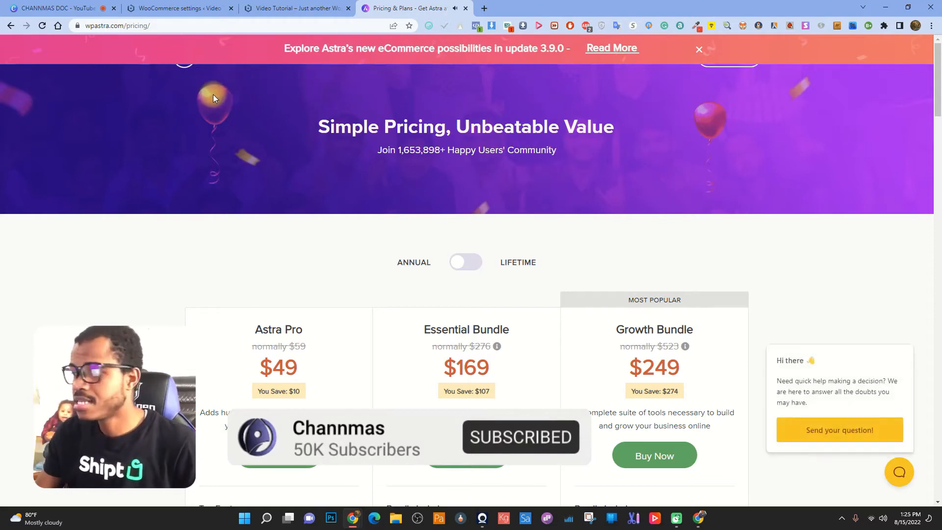
{"action": "left_click", "coordinate": [474, 261]}
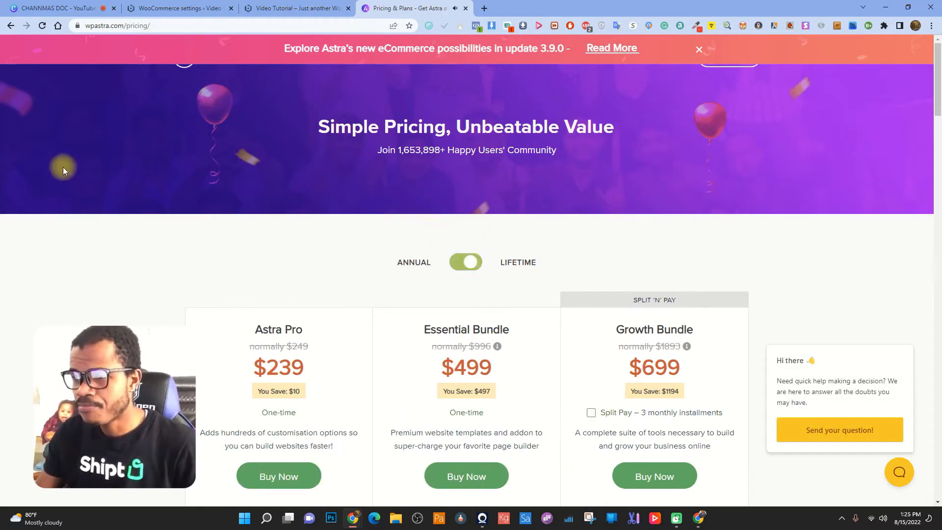
{"action": "left_click_drag", "start_coordinate": [266, 364], "coordinate": [375, 358]}
{"action": "left_click", "coordinate": [327, 306]}
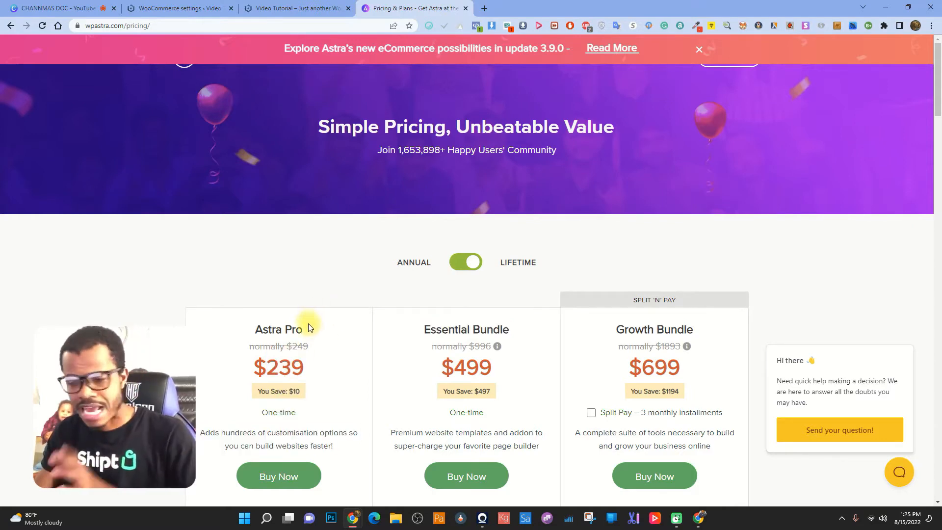
{"action": "scroll", "coordinate": [346, 320], "scroll_direction": "down", "scroll_amount": 1}
{"action": "left_click", "coordinate": [469, 222]}
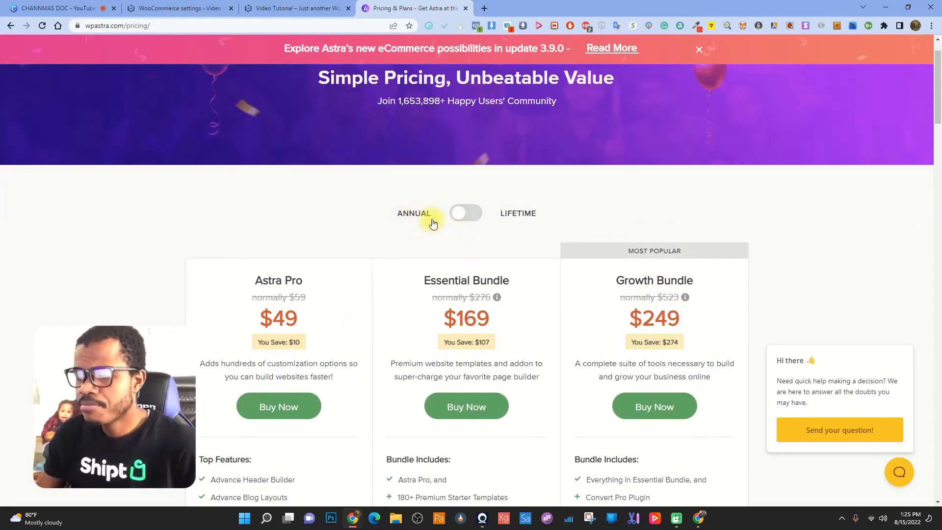
{"action": "left_click_drag", "start_coordinate": [246, 310], "coordinate": [343, 316]}
{"action": "left_click", "coordinate": [327, 273]}
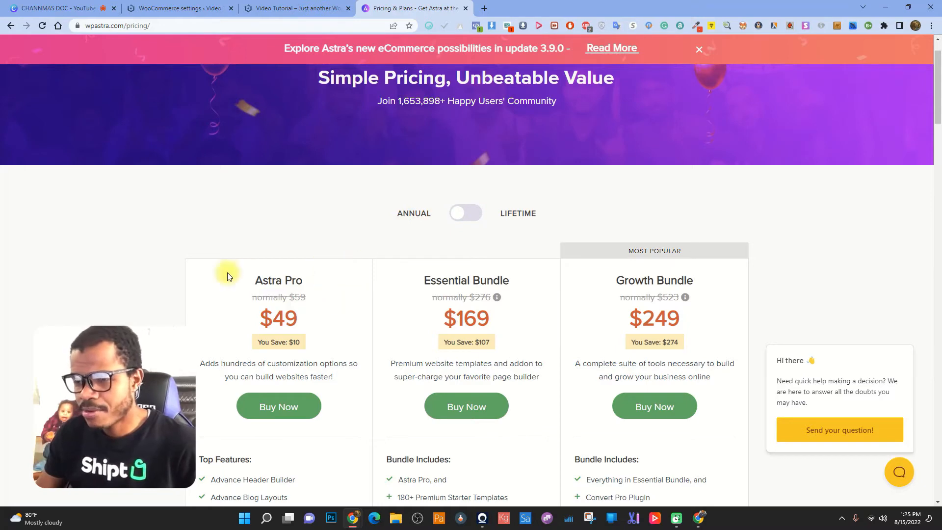
Examine the feature lists of the three Astra plans, including Astra Pro's website usage allowance, and the bundle extras below them.
{"action": "scroll", "coordinate": [491, 332], "scroll_direction": "down", "scroll_amount": 7}
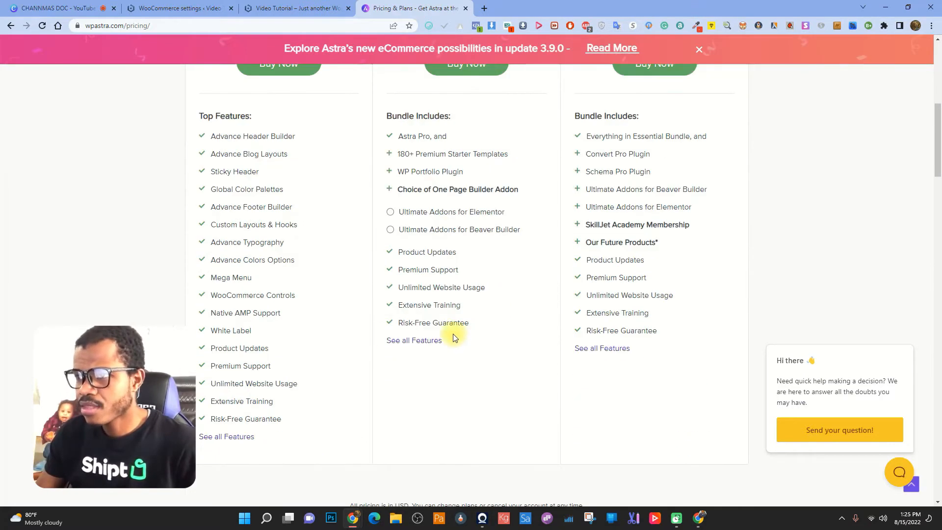
{"action": "scroll", "coordinate": [452, 334], "scroll_direction": "up", "scroll_amount": 2}
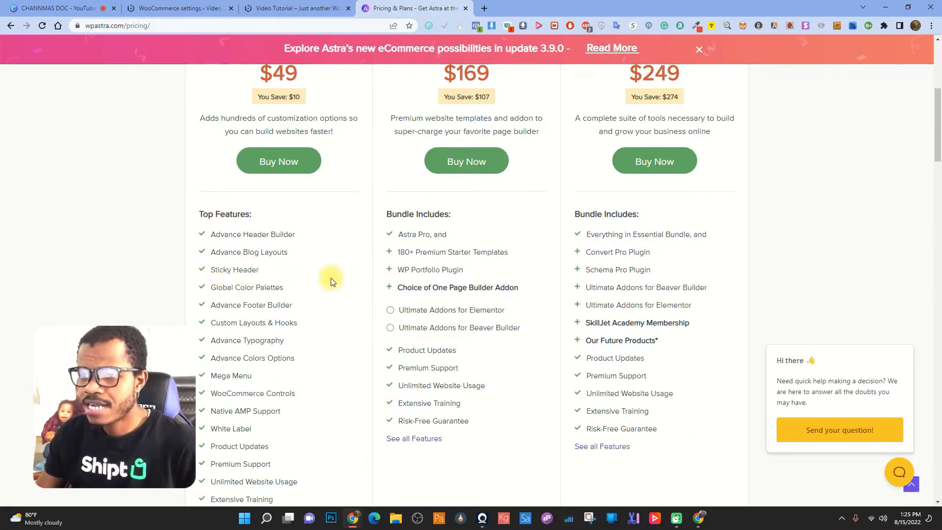
{"action": "scroll", "coordinate": [331, 281], "scroll_direction": "down", "scroll_amount": 5}
{"action": "left_click_drag", "start_coordinate": [222, 242], "coordinate": [332, 237]}
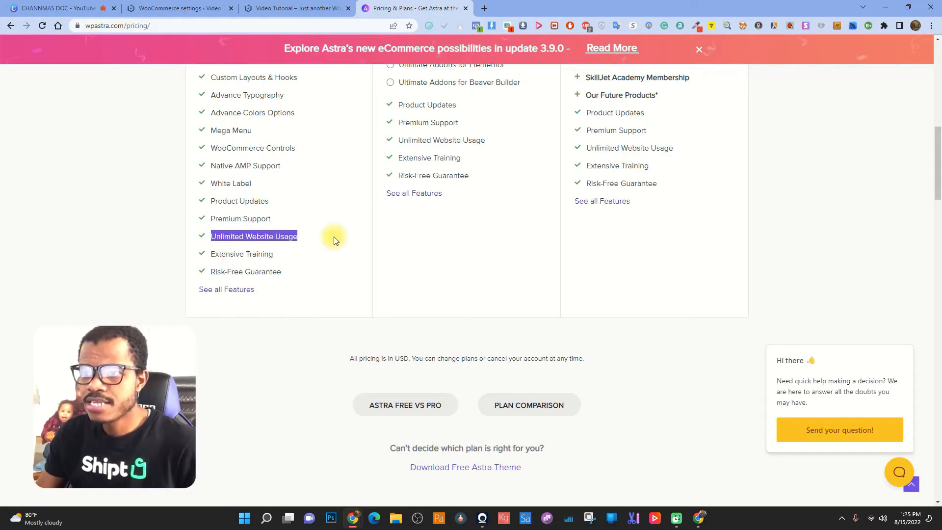
{"action": "left_click", "coordinate": [319, 236]}
{"action": "scroll", "coordinate": [471, 283], "scroll_direction": "up", "scroll_amount": 4}
{"action": "scroll", "coordinate": [469, 295], "scroll_direction": "down", "scroll_amount": 12}
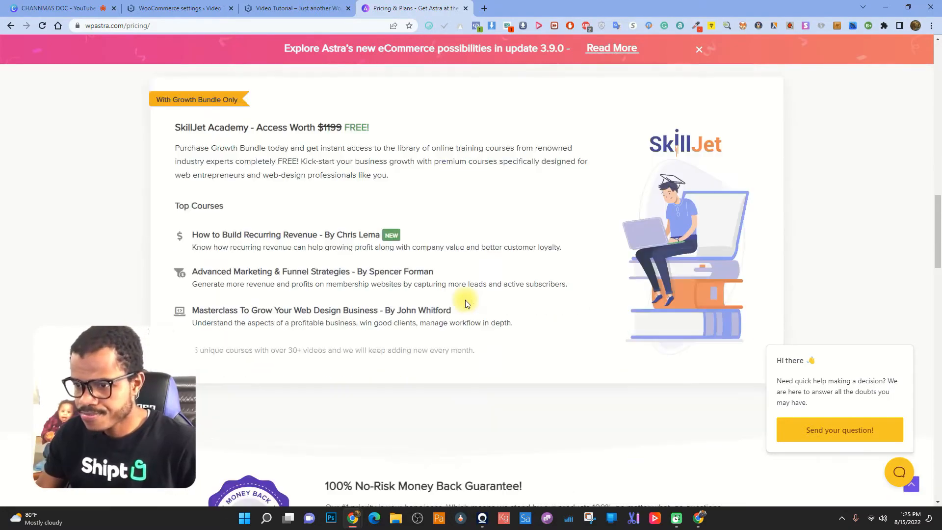
{"action": "scroll", "coordinate": [465, 299], "scroll_direction": "up", "scroll_amount": 12}
{"action": "scroll", "coordinate": [331, 234], "scroll_direction": "up", "scroll_amount": 7}
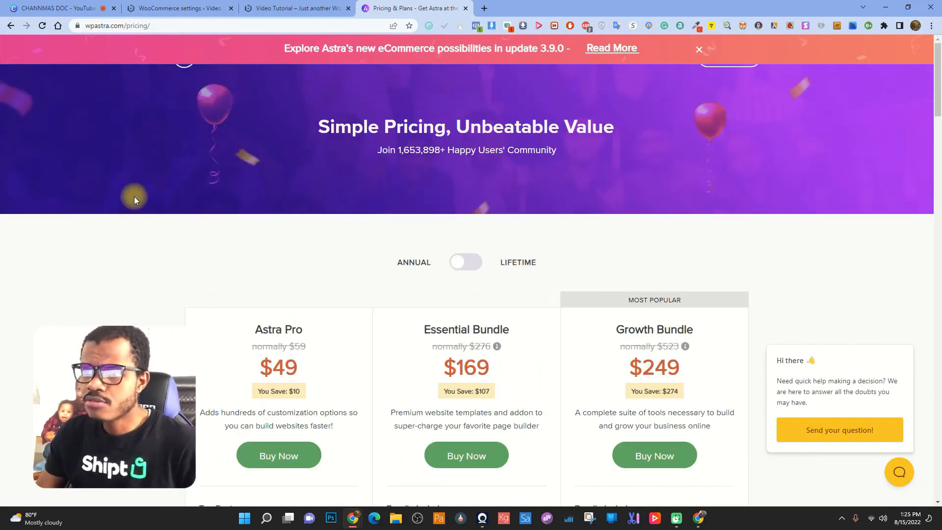
Request the free Astra theme with a first name and email address, and save the zip file in the Downloads folder.
{"action": "scroll", "coordinate": [454, 313], "scroll_direction": "down", "scroll_amount": 14}
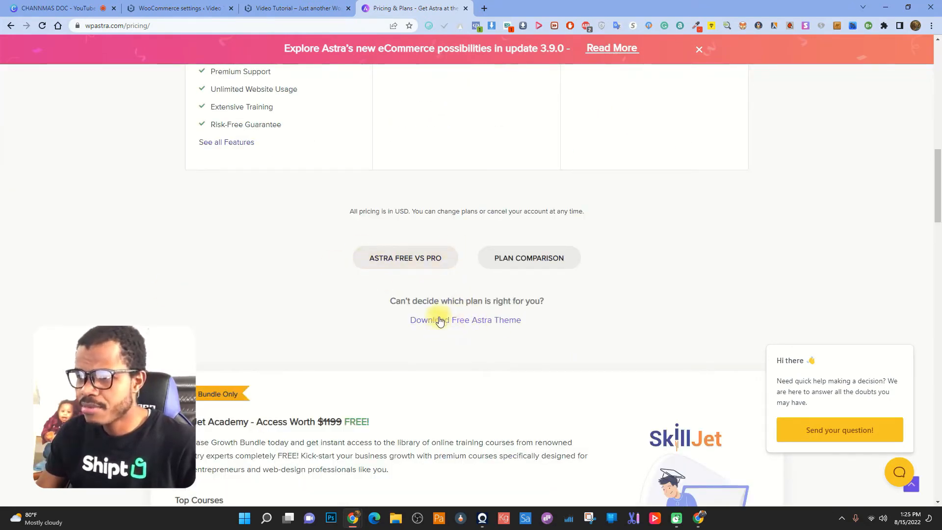
{"action": "left_click", "coordinate": [472, 327]}
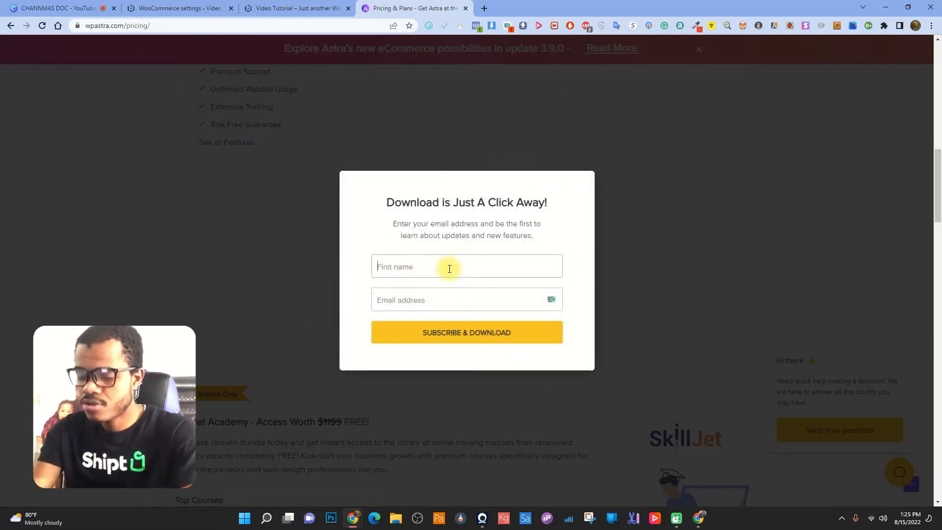
{"action": "type", "text": "Pat"}
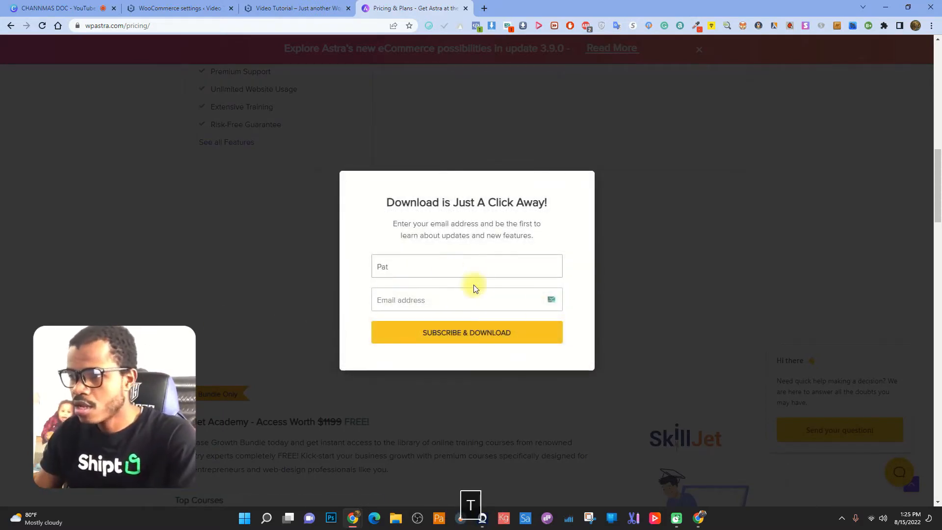
{"action": "left_click", "coordinate": [551, 300]}
{"action": "left_click", "coordinate": [407, 328]}
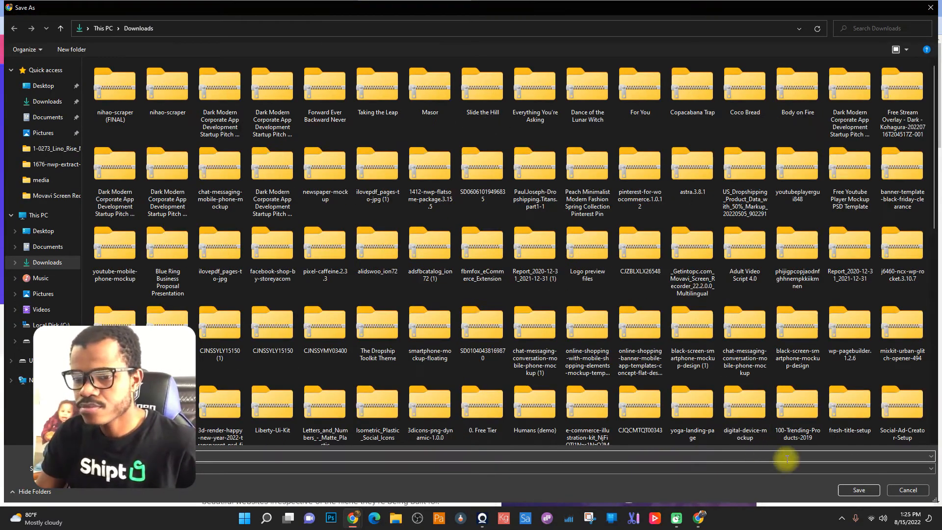
{"action": "left_click", "coordinate": [856, 490]}
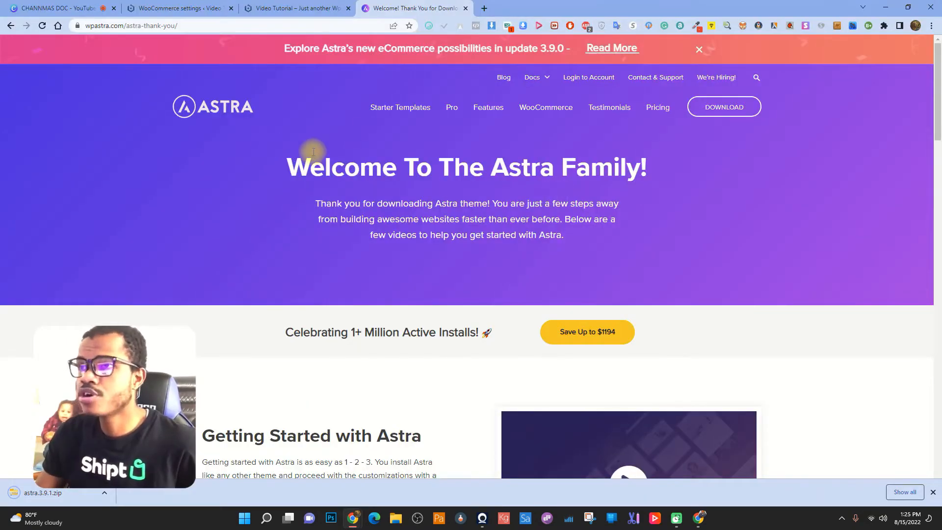
Return to the WordPress admin and open the Add Themes page.
{"action": "left_click", "coordinate": [321, 8]}
{"action": "left_click", "coordinate": [192, 6]}
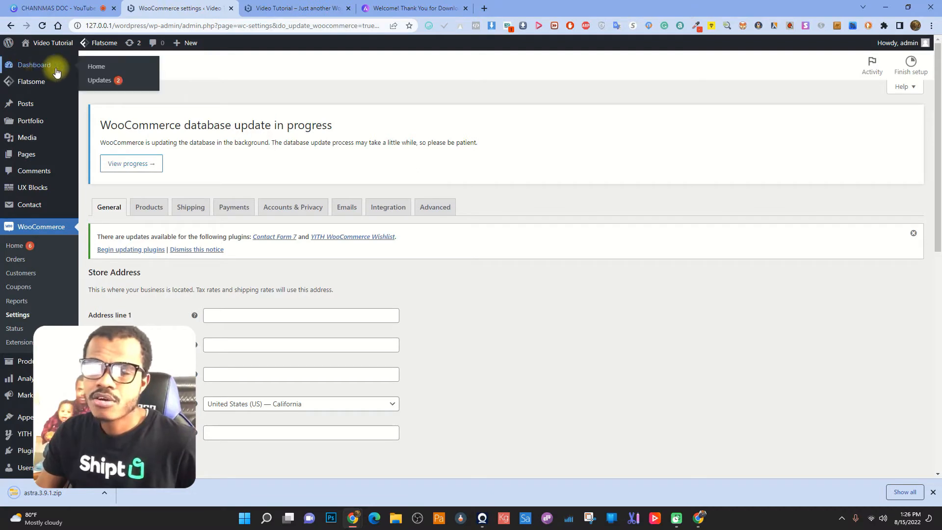
{"action": "scroll", "coordinate": [13, 323], "scroll_direction": "down", "scroll_amount": 2}
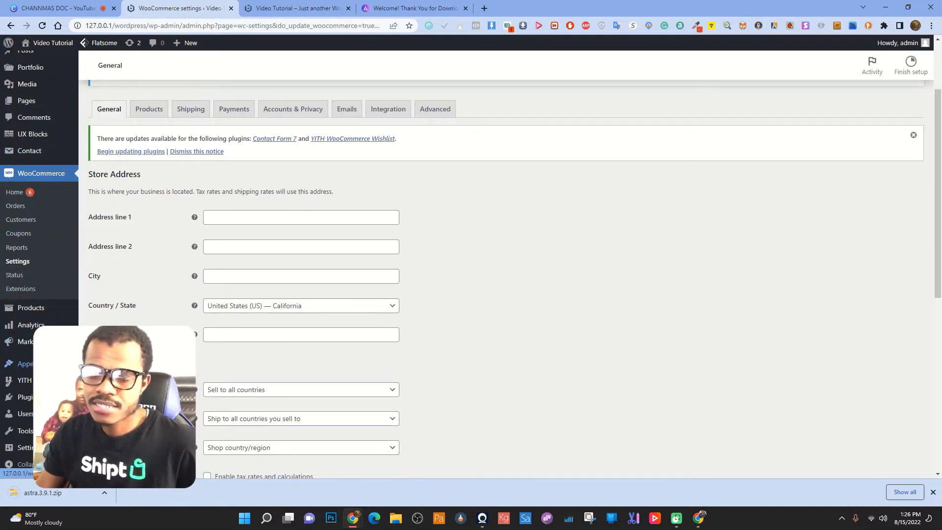
{"action": "left_click", "coordinate": [37, 363]}
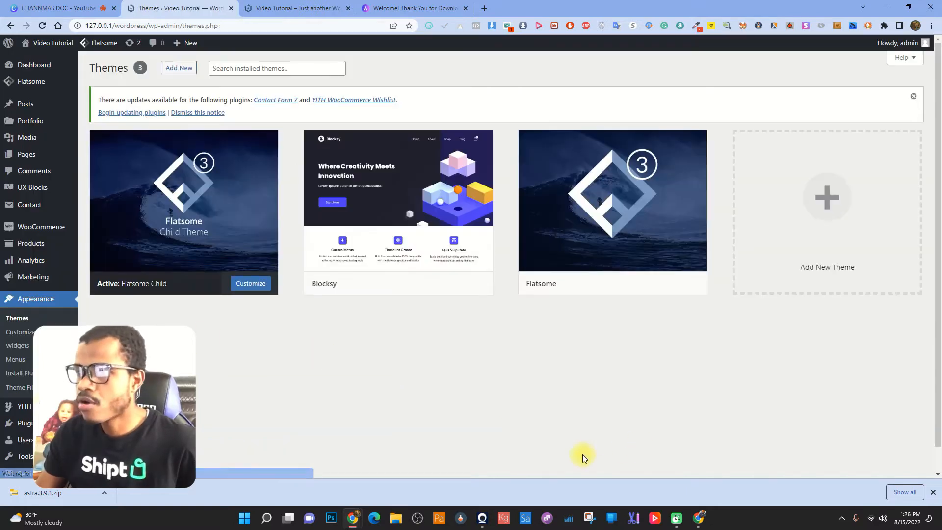
{"action": "left_click", "coordinate": [181, 67]}
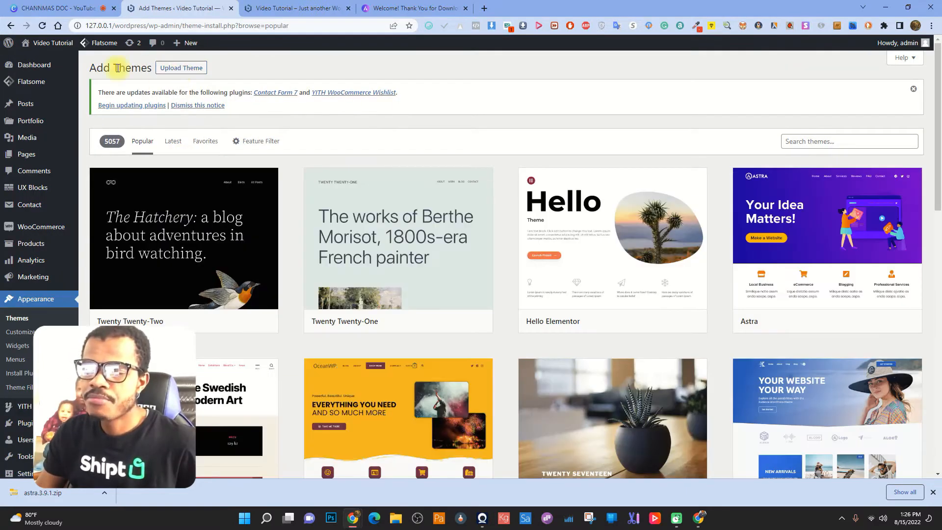
Upload astra.3.9.1.zip from the Downloads folder and install it as a new theme.
{"action": "left_click", "coordinate": [186, 71]}
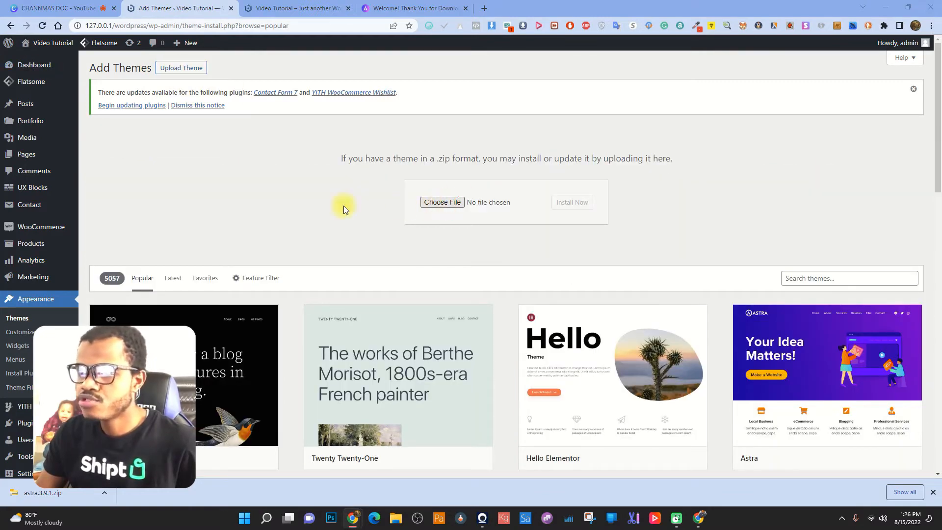
{"action": "left_click", "coordinate": [442, 202]}
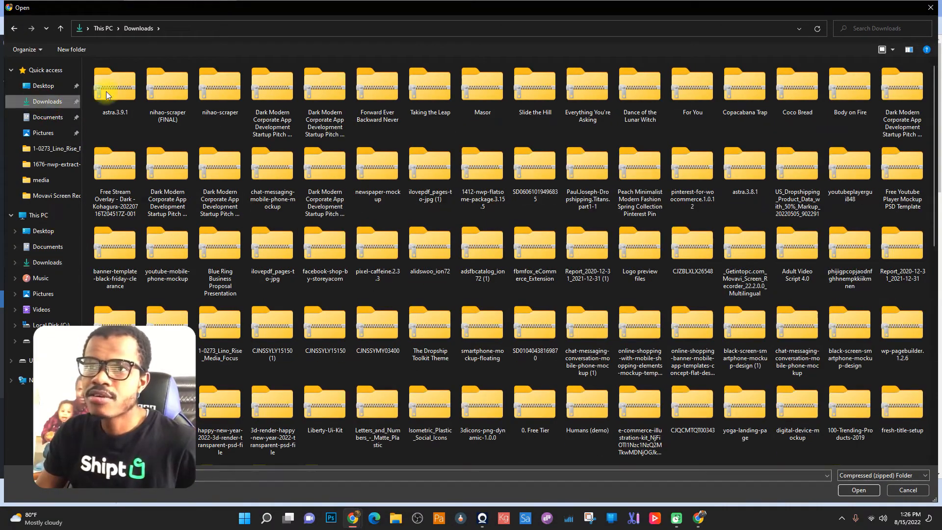
{"action": "left_click", "coordinate": [134, 92]}
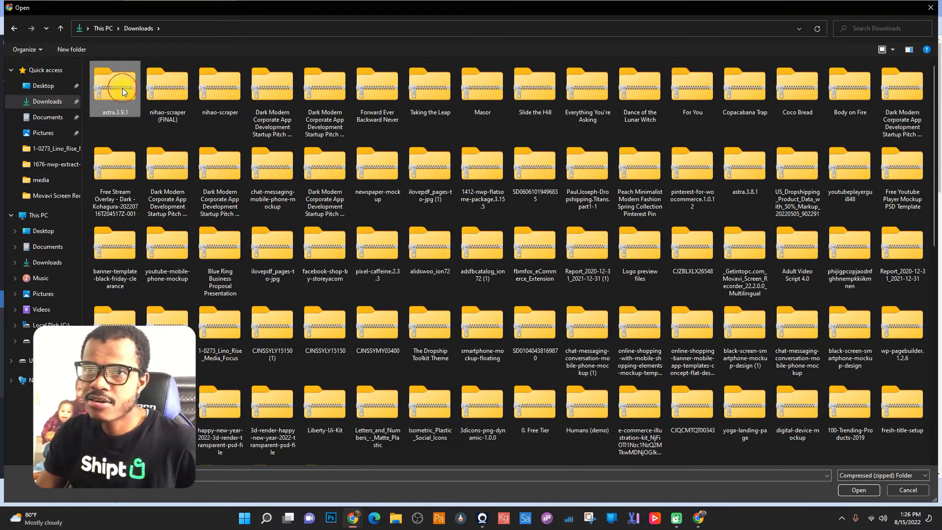
{"action": "left_click", "coordinate": [858, 490]}
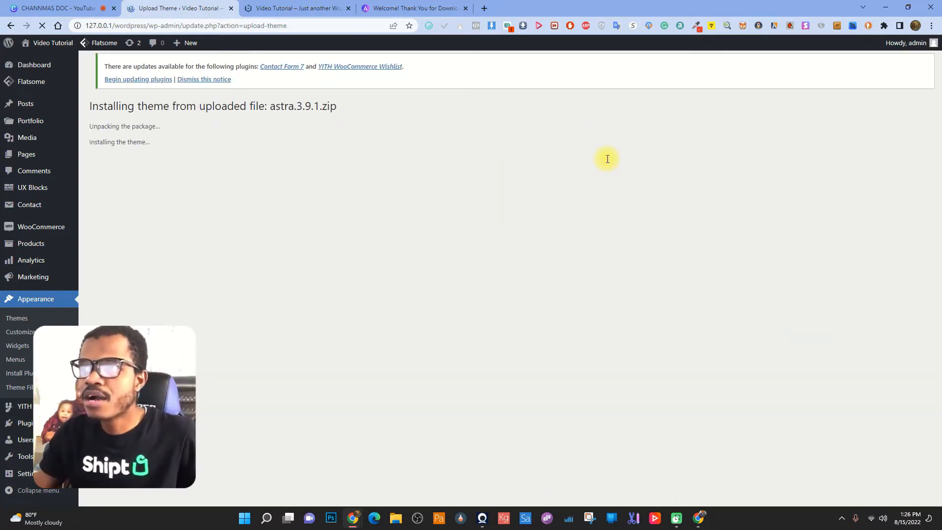
View the storefront home page as it looks with Flatsome, then activate the newly installed Astra theme.
{"action": "left_click", "coordinate": [355, 6]}
{"action": "scroll", "coordinate": [463, 330], "scroll_direction": "down", "scroll_amount": 7}
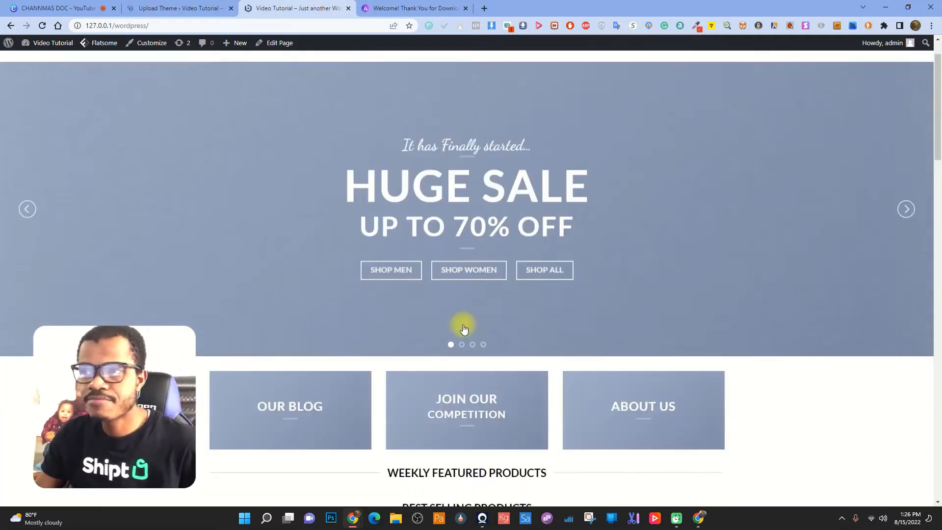
{"action": "scroll", "coordinate": [421, 256], "scroll_direction": "up", "scroll_amount": 5}
{"action": "left_click", "coordinate": [169, 8]}
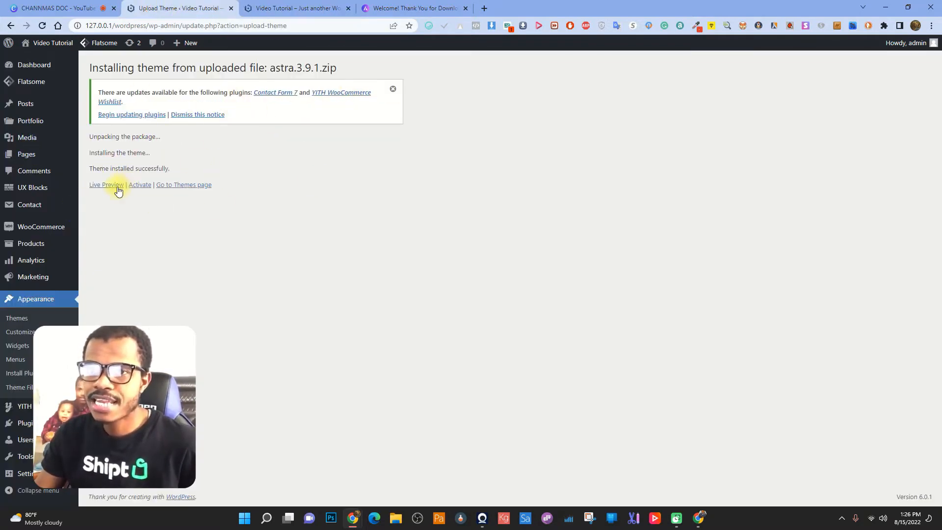
{"action": "left_click", "coordinate": [142, 186]}
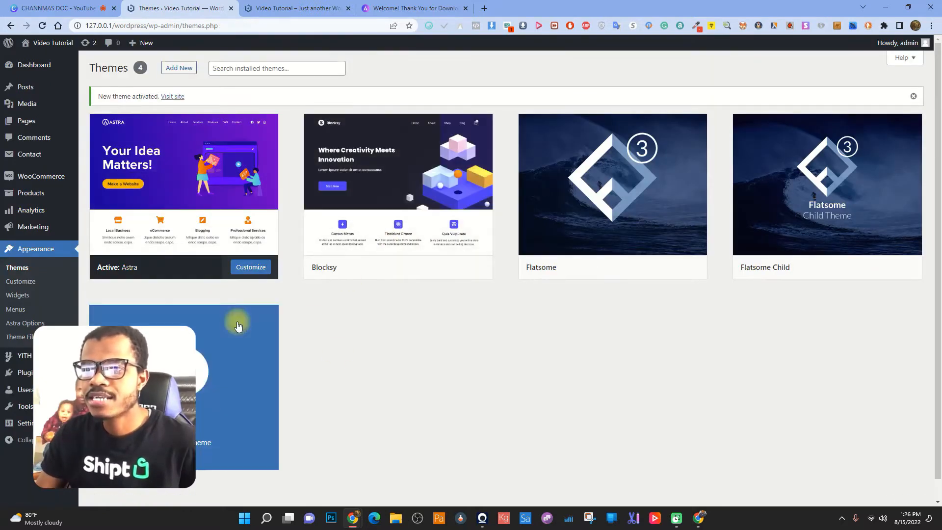
Reload the storefront home page and examine how its Flatsome content displays with the Astra theme.
{"action": "left_click", "coordinate": [259, 5]}
{"action": "left_click", "coordinate": [43, 26]}
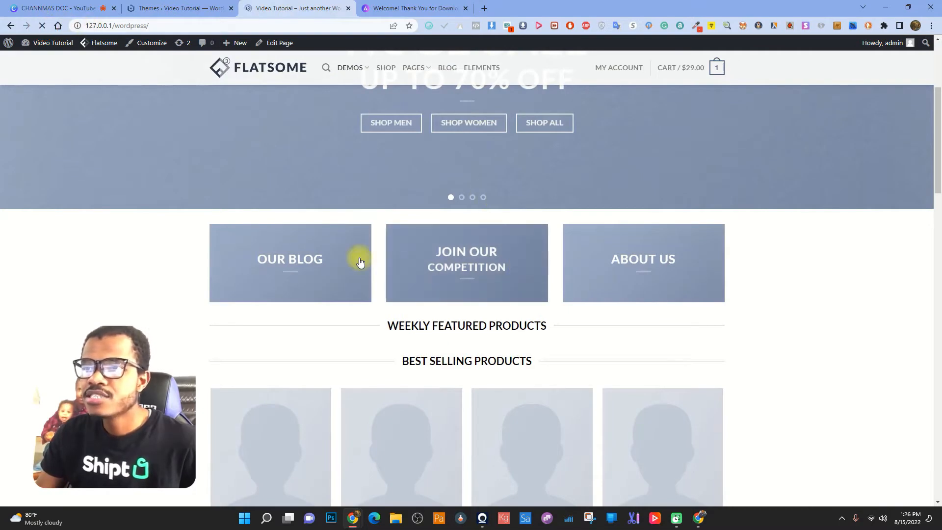
{"action": "scroll", "coordinate": [466, 302], "scroll_direction": "up", "scroll_amount": 4}
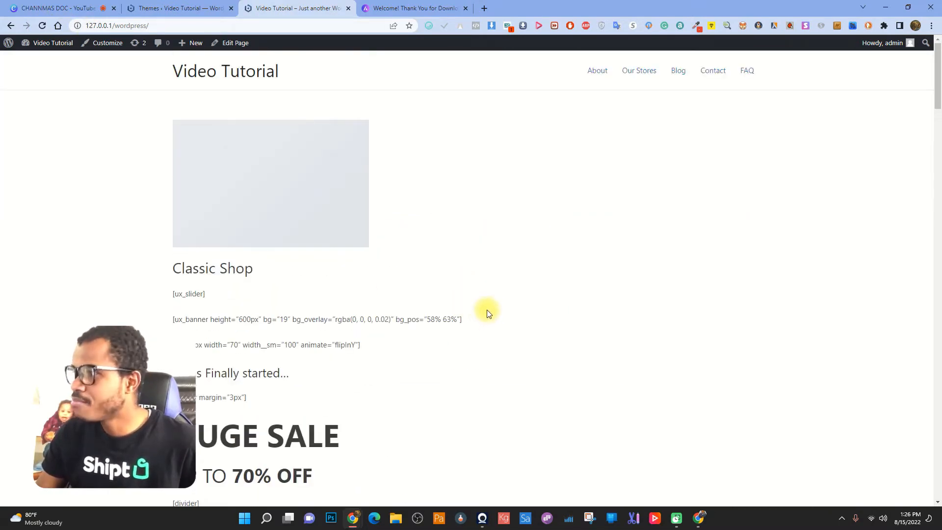
{"action": "scroll", "coordinate": [336, 273], "scroll_direction": "down", "scroll_amount": 20}
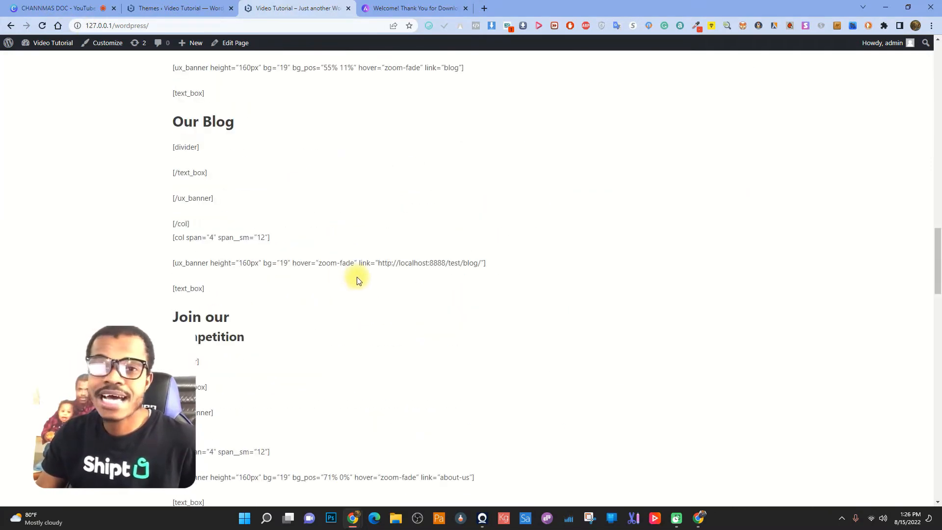
{"action": "scroll", "coordinate": [441, 288], "scroll_direction": "down", "scroll_amount": 15}
{"action": "scroll", "coordinate": [442, 292], "scroll_direction": "up", "scroll_amount": 20}
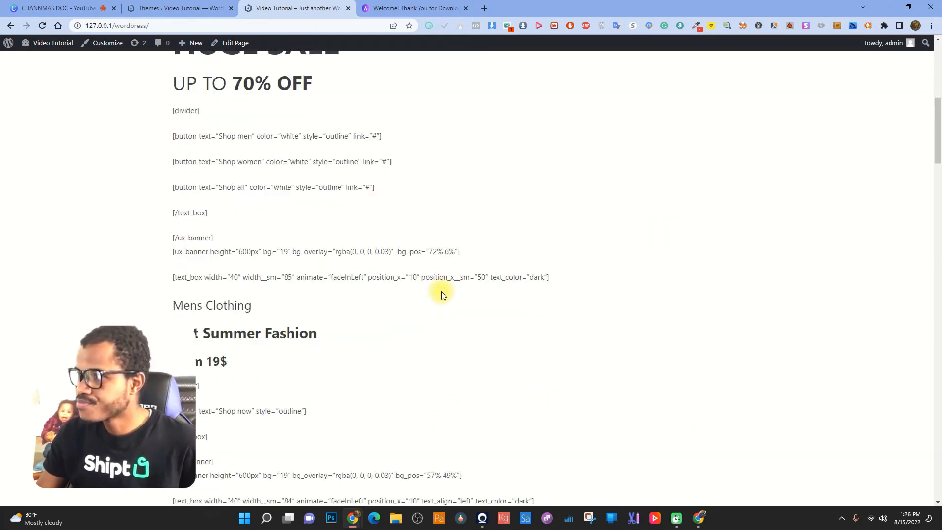
{"action": "scroll", "coordinate": [441, 294], "scroll_direction": "up", "scroll_amount": 8}
Open the Astra Options page and review its customizer links, Pro options, free plugins and starter templates section.
{"action": "left_click", "coordinate": [184, 8]}
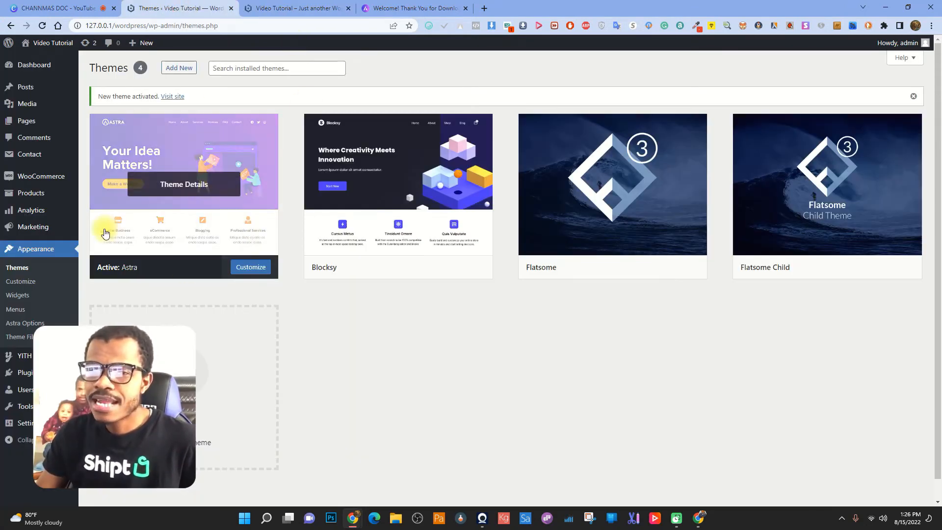
{"action": "left_click", "coordinate": [38, 325]}
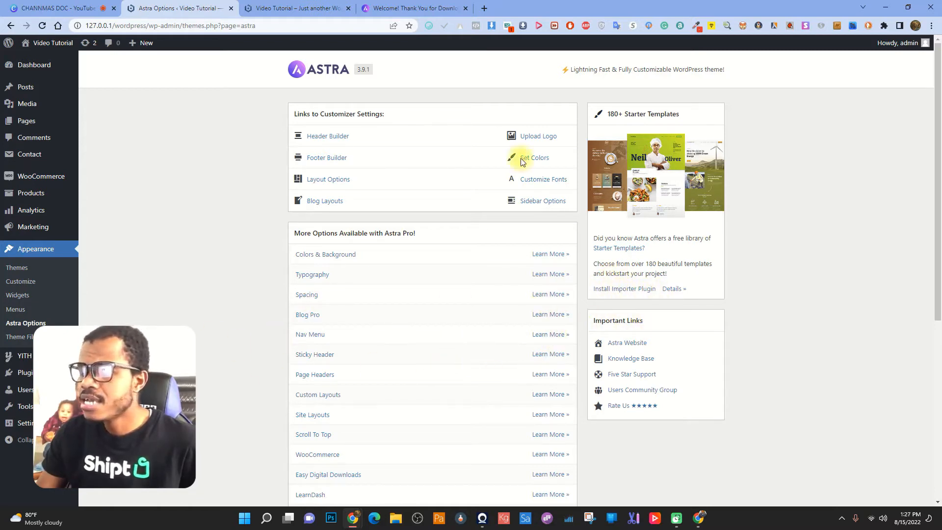
{"action": "scroll", "coordinate": [653, 326], "scroll_direction": "down", "scroll_amount": 2}
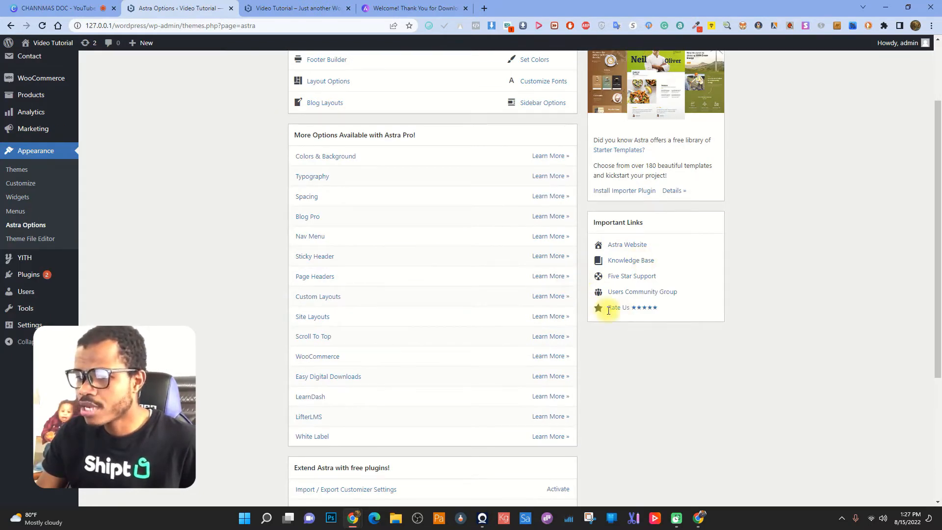
{"action": "scroll", "coordinate": [608, 309], "scroll_direction": "down", "scroll_amount": 4}
{"action": "scroll", "coordinate": [608, 309], "scroll_direction": "up", "scroll_amount": 6}
{"action": "scroll", "coordinate": [464, 320], "scroll_direction": "down", "scroll_amount": 6}
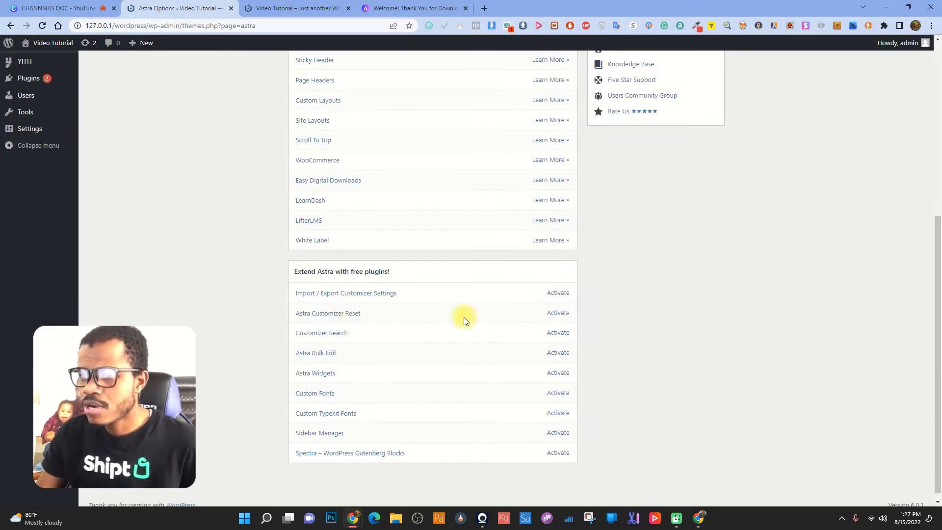
{"action": "scroll", "coordinate": [665, 275], "scroll_direction": "up", "scroll_amount": 6}
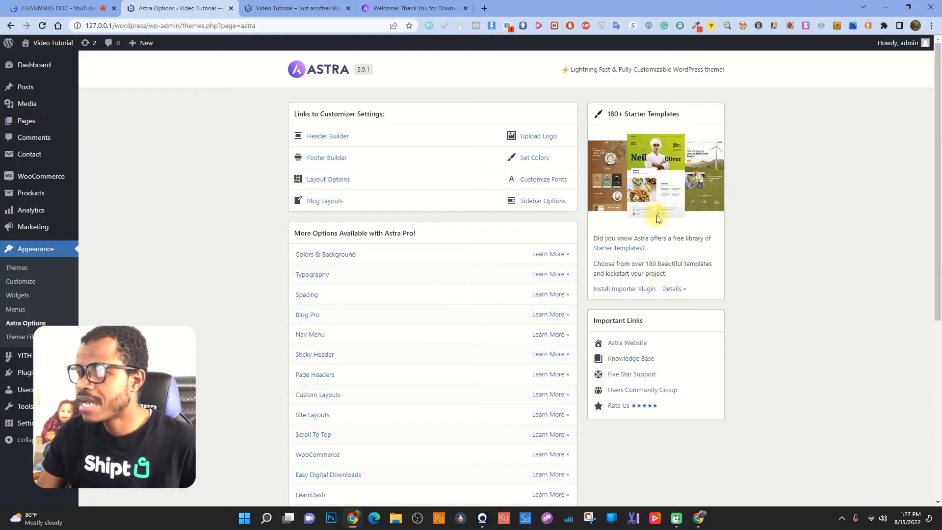
Install the Starter Templates importer plugin and start building the website with Elementor as the page builder.
{"action": "left_click", "coordinate": [620, 290]}
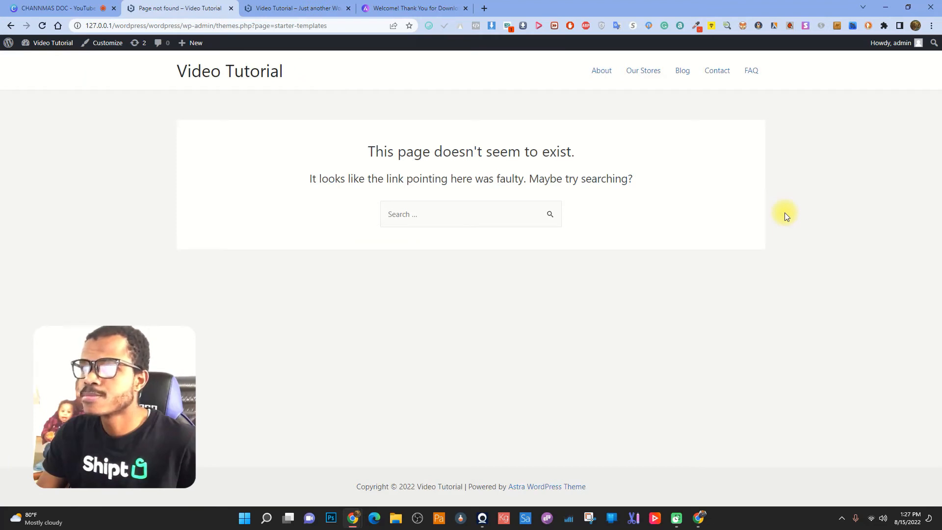
{"action": "left_click", "coordinate": [7, 26]}
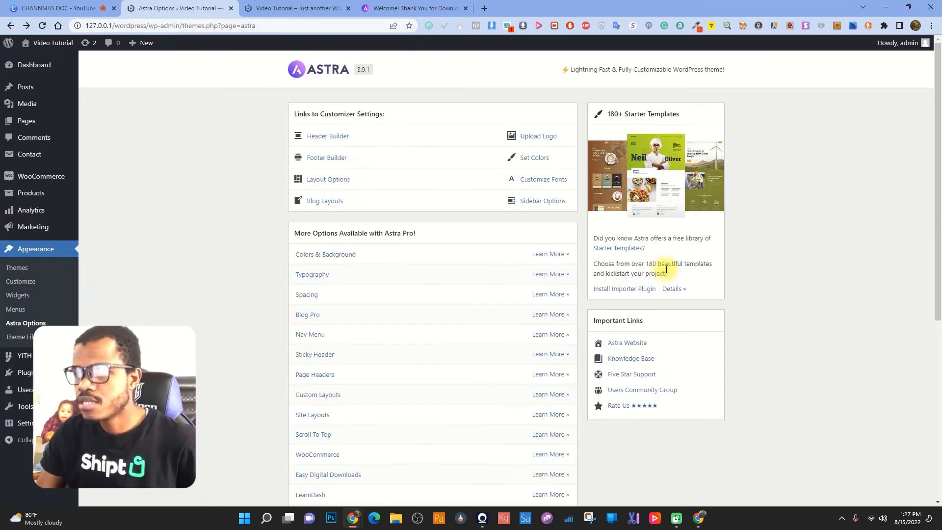
{"action": "left_click", "coordinate": [42, 25]}
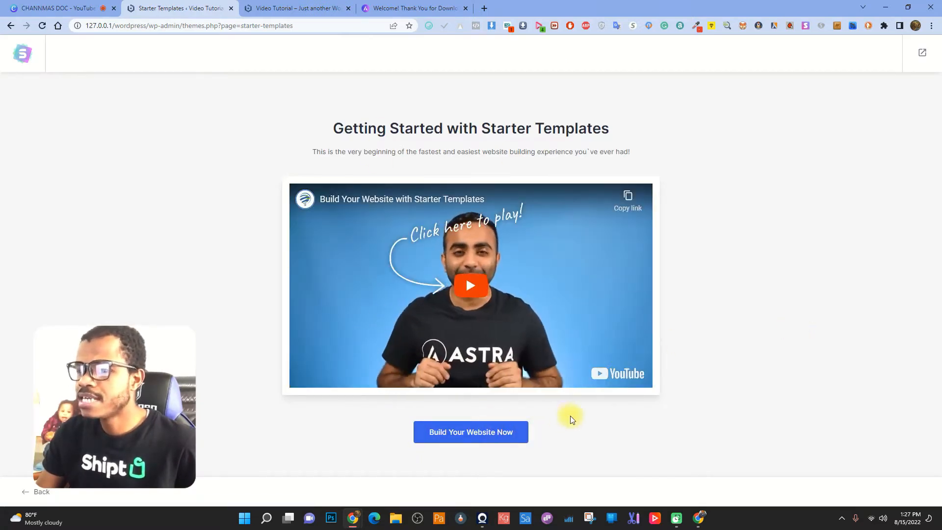
{"action": "left_click", "coordinate": [473, 434]}
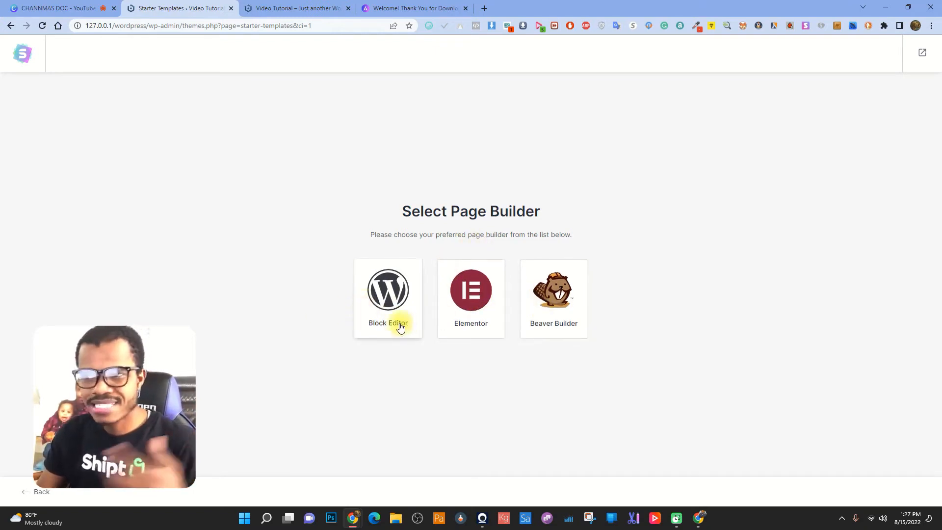
{"action": "left_click", "coordinate": [471, 295]}
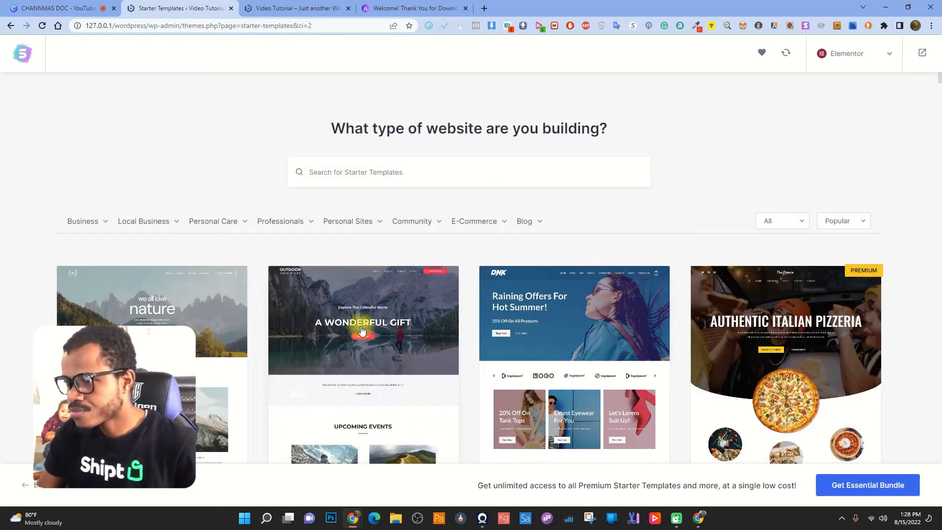
Browse the Elementor starter templates and check the options for filtering by type and sorting by popularity.
{"action": "scroll", "coordinate": [439, 320], "scroll_direction": "down", "scroll_amount": 3}
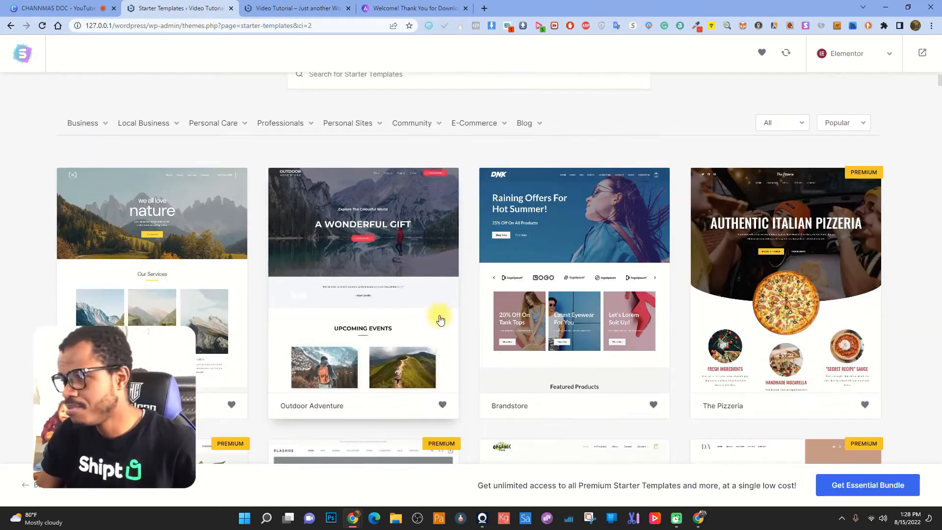
{"action": "scroll", "coordinate": [442, 319], "scroll_direction": "down", "scroll_amount": 20}
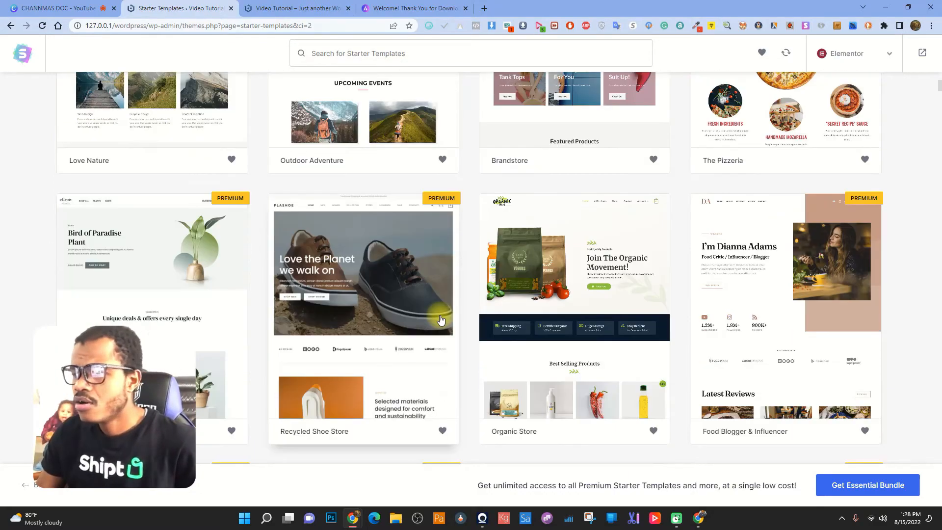
{"action": "scroll", "coordinate": [559, 318], "scroll_direction": "down", "scroll_amount": 20}
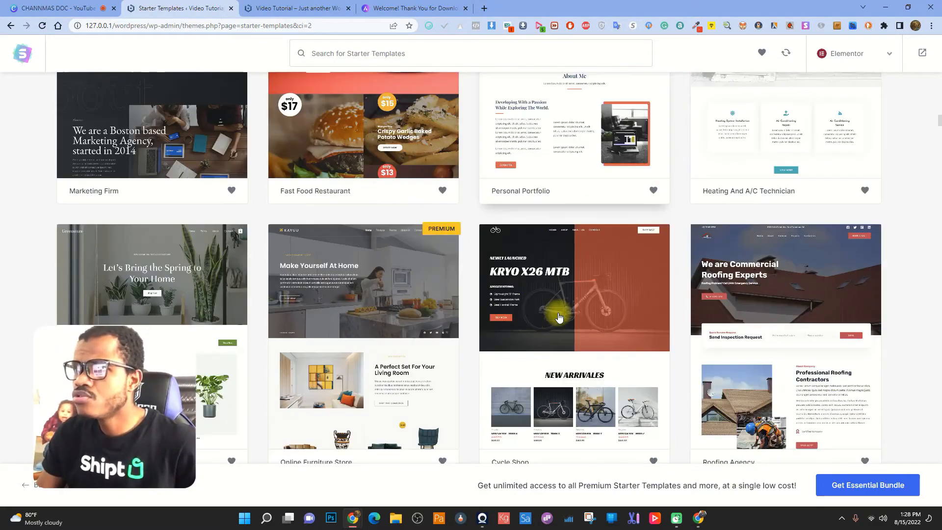
{"action": "scroll", "coordinate": [559, 318], "scroll_direction": "down", "scroll_amount": 7}
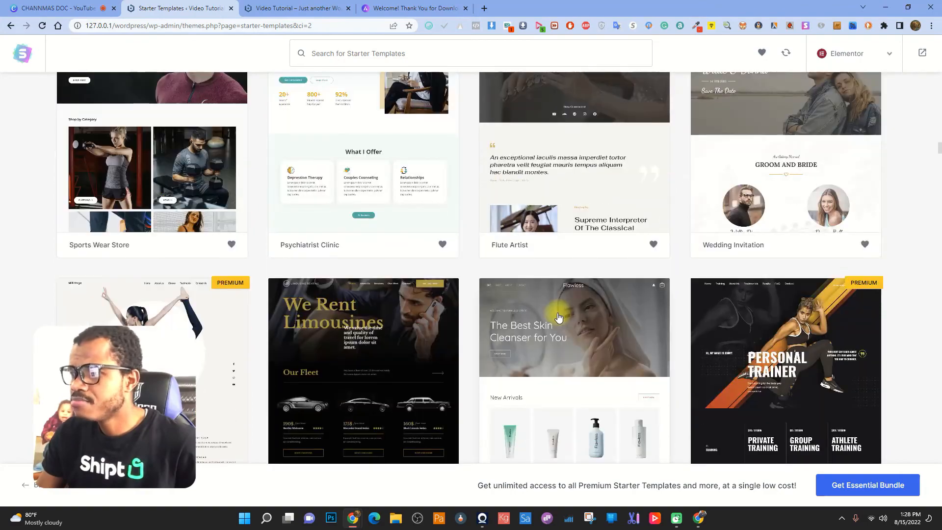
{"action": "scroll", "coordinate": [743, 239], "scroll_direction": "up", "scroll_amount": 15}
{"action": "scroll", "coordinate": [744, 241], "scroll_direction": "up", "scroll_amount": 20}
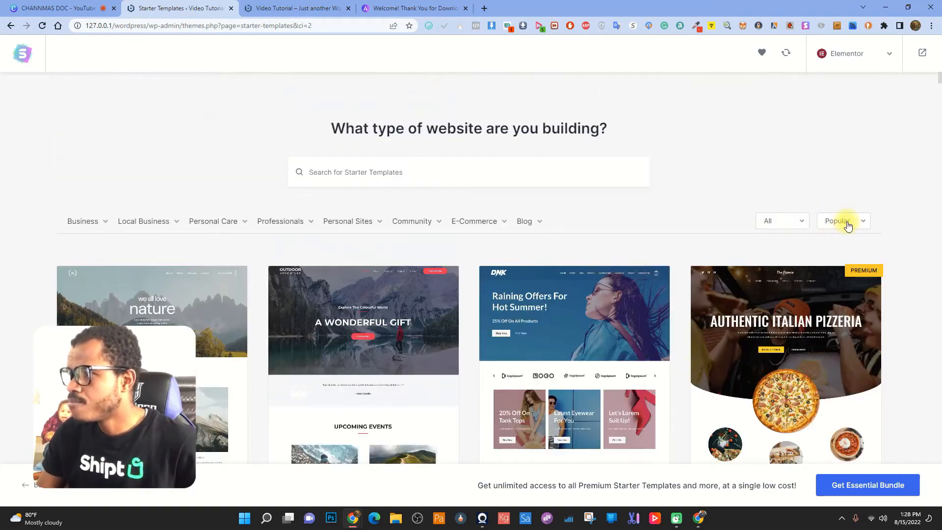
{"action": "left_click", "coordinate": [848, 224]}
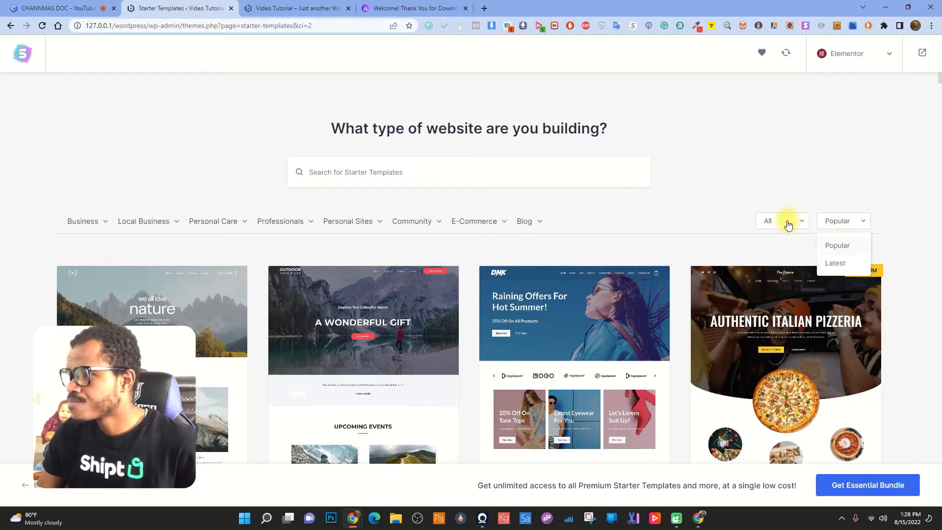
{"action": "left_click", "coordinate": [785, 219]}
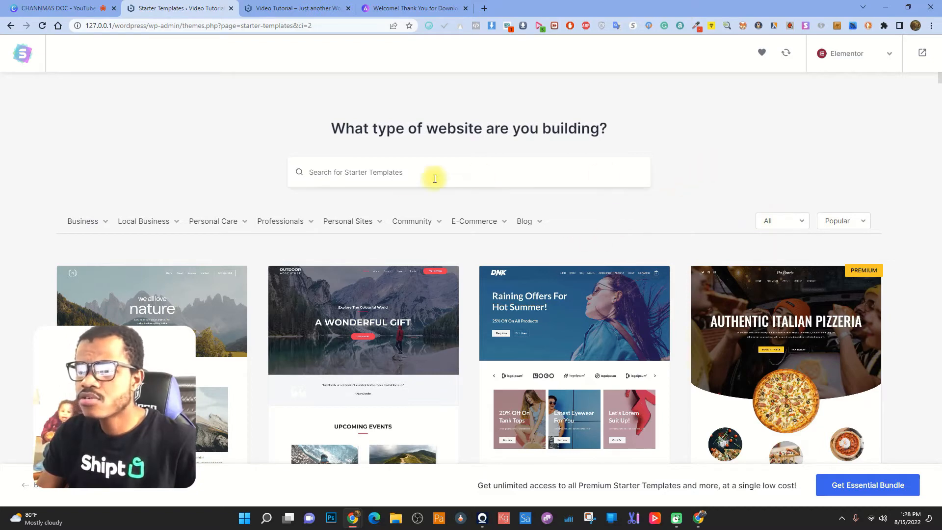
Search the starter templates for "music" and select the Musician template, continuing without uploading a logo.
{"action": "left_click", "coordinate": [385, 176]}
{"action": "type", "text": "music"}
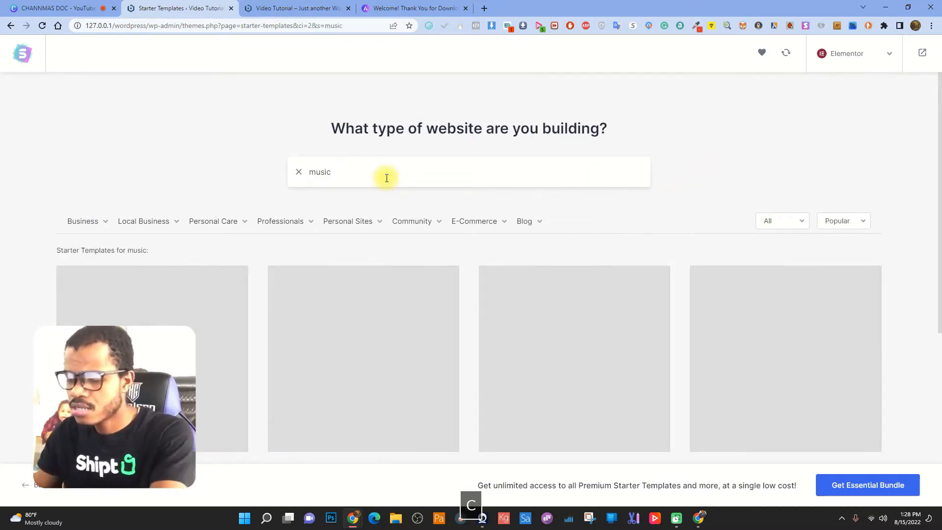
{"action": "key", "text": "Return"}
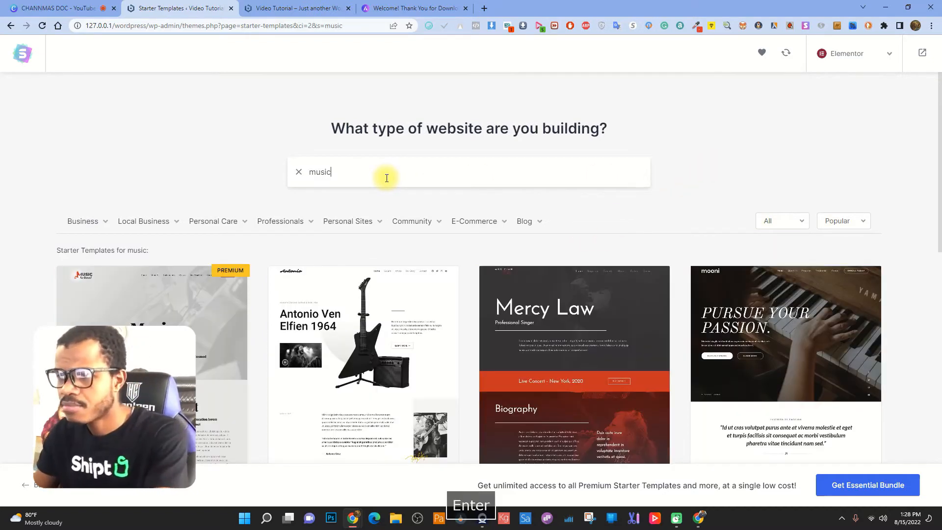
{"action": "scroll", "coordinate": [529, 195], "scroll_direction": "down", "scroll_amount": 4}
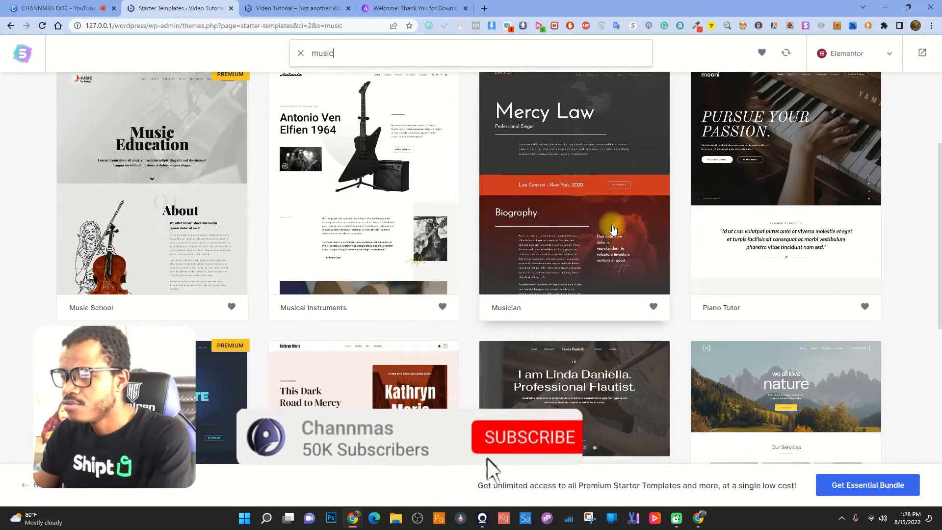
{"action": "left_click", "coordinate": [593, 198]}
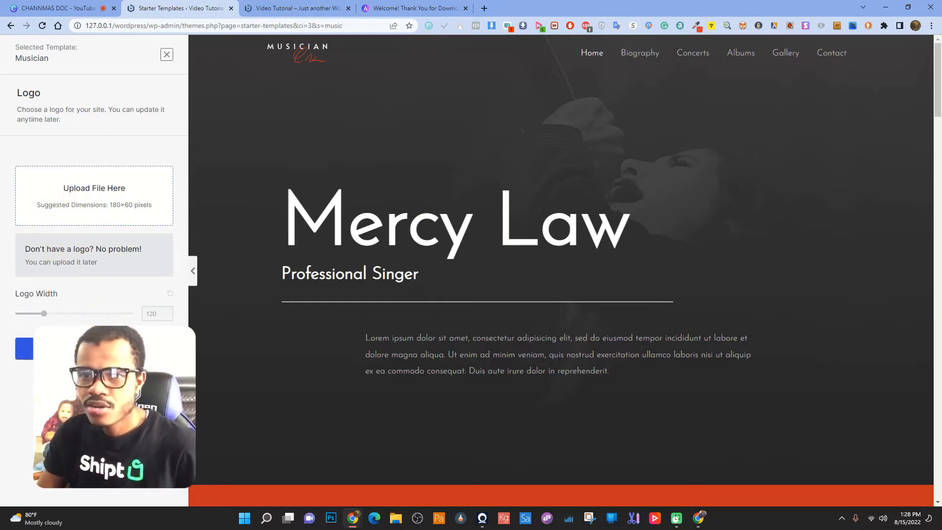
{"action": "left_click", "coordinate": [93, 348]}
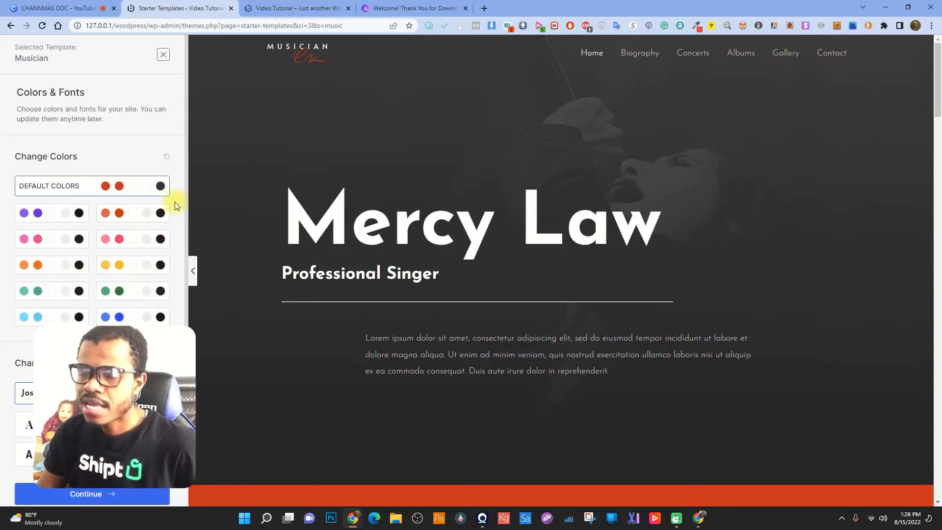
Preview the Musician template with the yellow, pink and orange color palettes, and return it to the default colors.
{"action": "scroll", "coordinate": [587, 432], "scroll_direction": "down", "scroll_amount": 5}
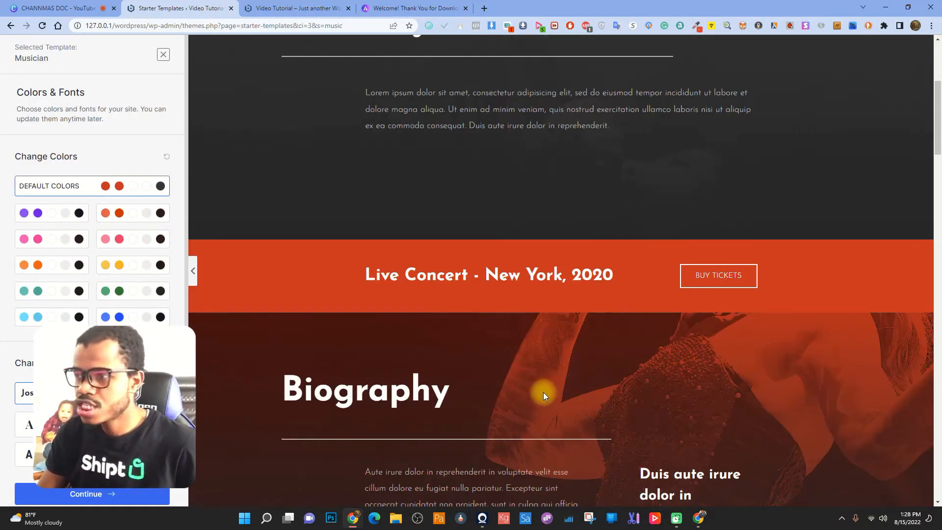
{"action": "scroll", "coordinate": [638, 382], "scroll_direction": "down", "scroll_amount": 4}
{"action": "scroll", "coordinate": [711, 371], "scroll_direction": "up", "scroll_amount": 6}
{"action": "scroll", "coordinate": [709, 373], "scroll_direction": "down", "scroll_amount": 4}
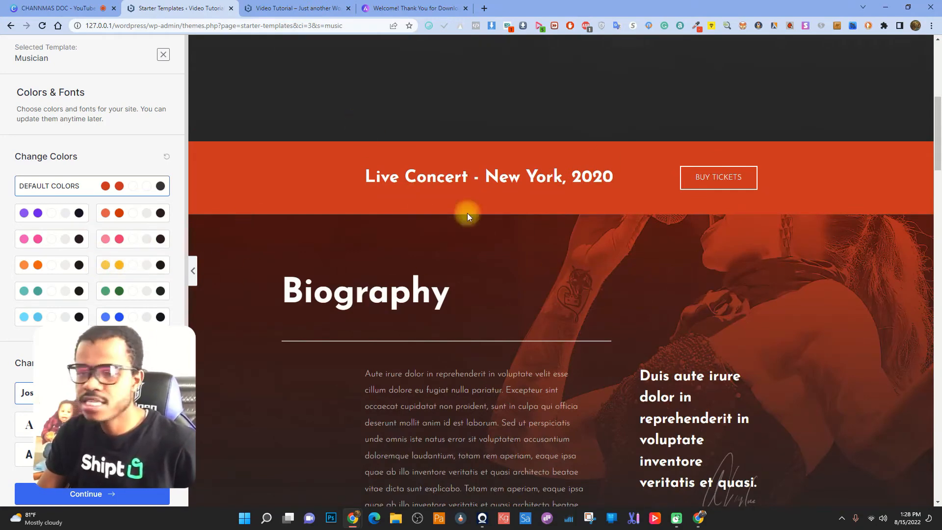
{"action": "left_click", "coordinate": [118, 264]}
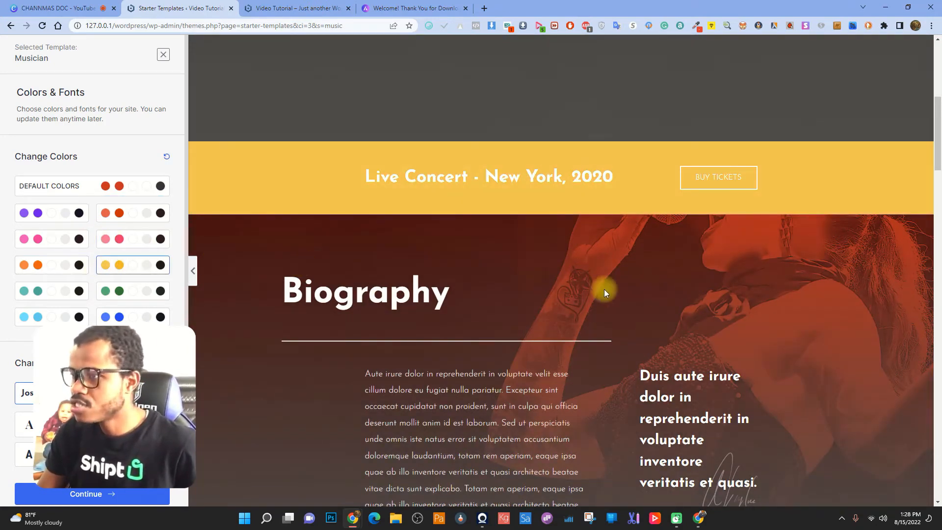
{"action": "left_click", "coordinate": [114, 235]}
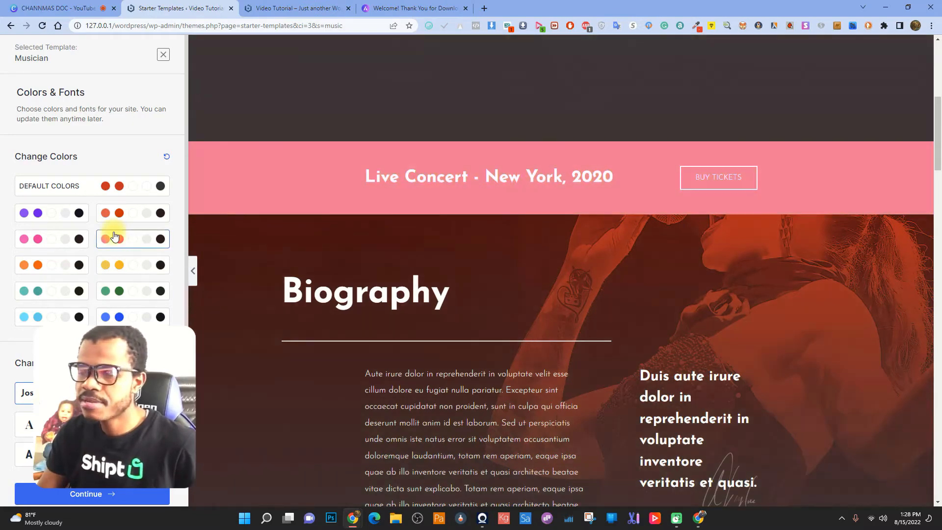
{"action": "scroll", "coordinate": [600, 229], "scroll_direction": "down", "scroll_amount": 20}
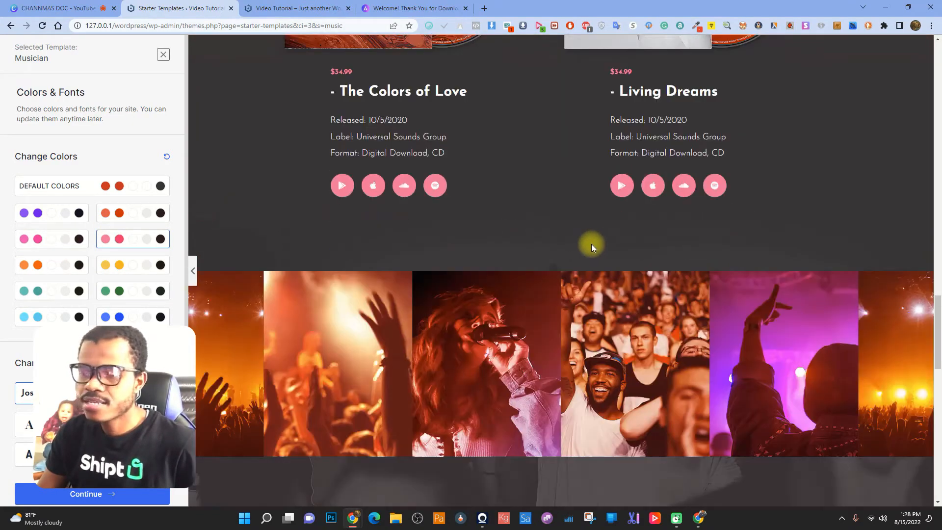
{"action": "scroll", "coordinate": [591, 246], "scroll_direction": "down", "scroll_amount": 3}
{"action": "left_click", "coordinate": [53, 265]}
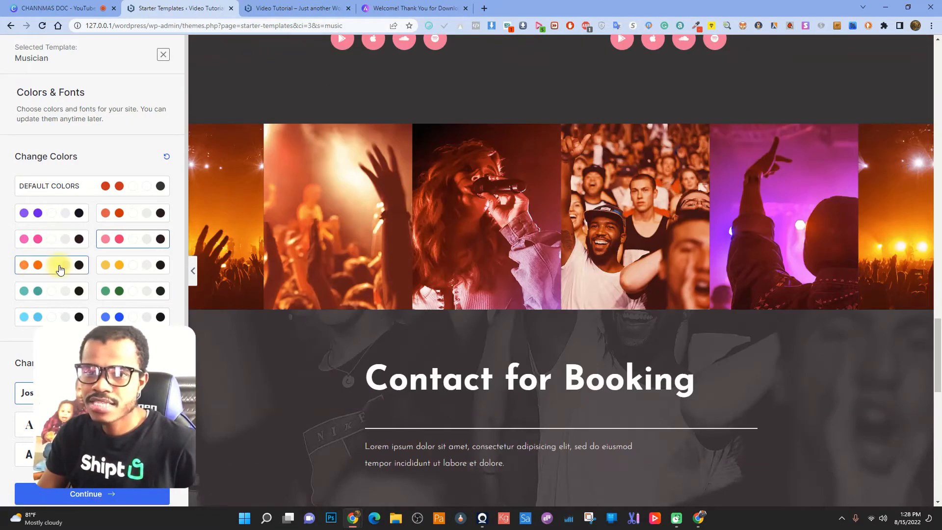
{"action": "scroll", "coordinate": [639, 230], "scroll_direction": "up", "scroll_amount": 6}
{"action": "scroll", "coordinate": [640, 230], "scroll_direction": "up", "scroll_amount": 4}
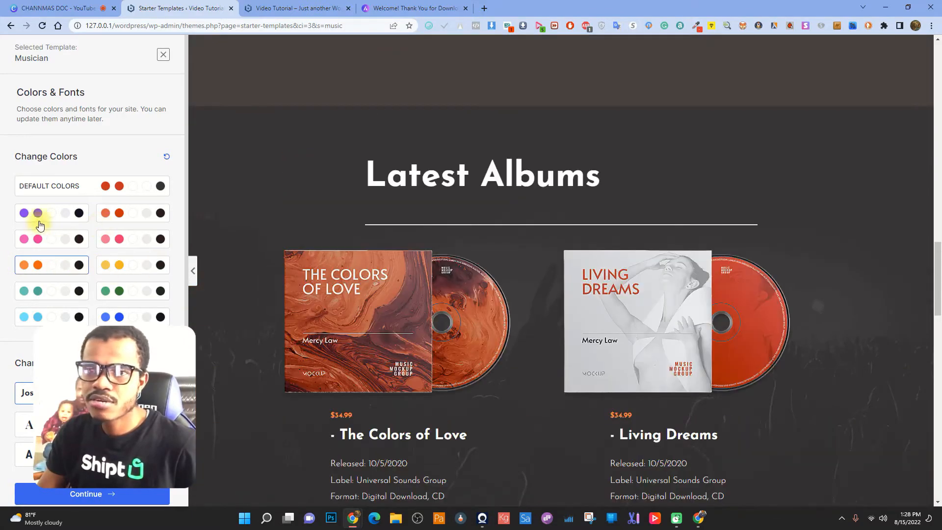
{"action": "left_click", "coordinate": [77, 187]}
{"action": "scroll", "coordinate": [708, 247], "scroll_direction": "up", "scroll_amount": 12}
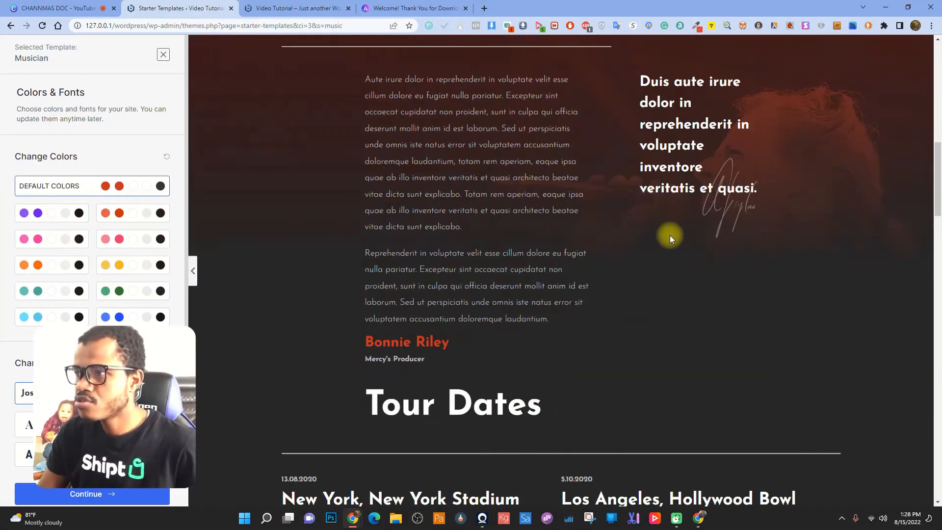
Try three alternative font pairings on the Musician template and return it to its default fonts.
{"action": "scroll", "coordinate": [311, 341], "scroll_direction": "down", "scroll_amount": 4}
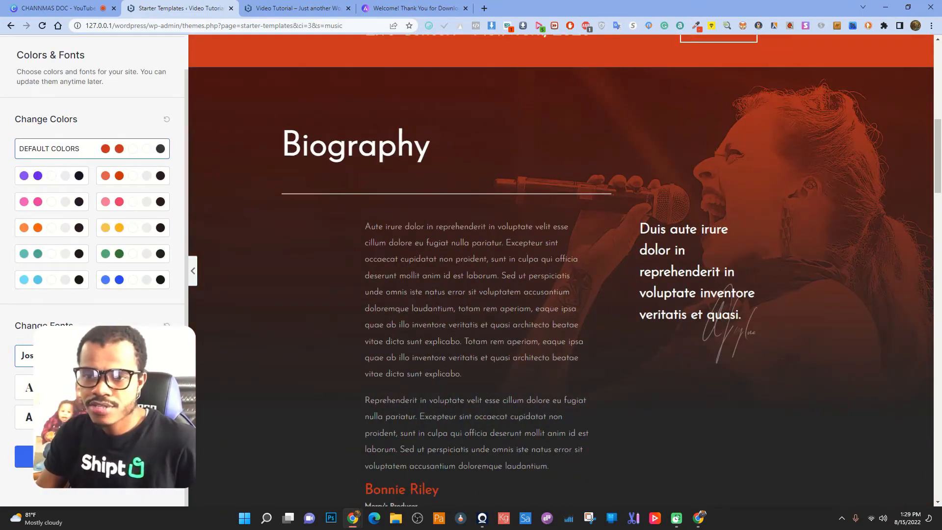
{"action": "left_click", "coordinate": [112, 388]}
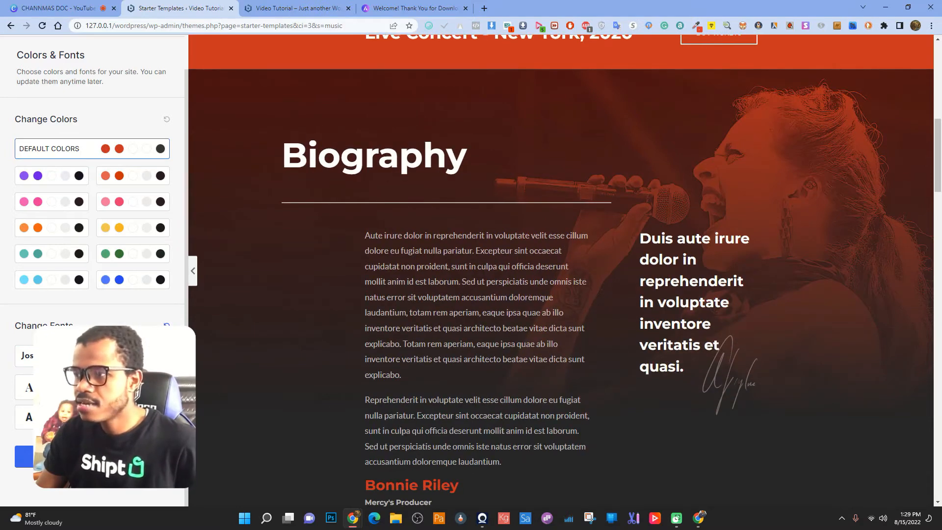
{"action": "left_click", "coordinate": [152, 387]}
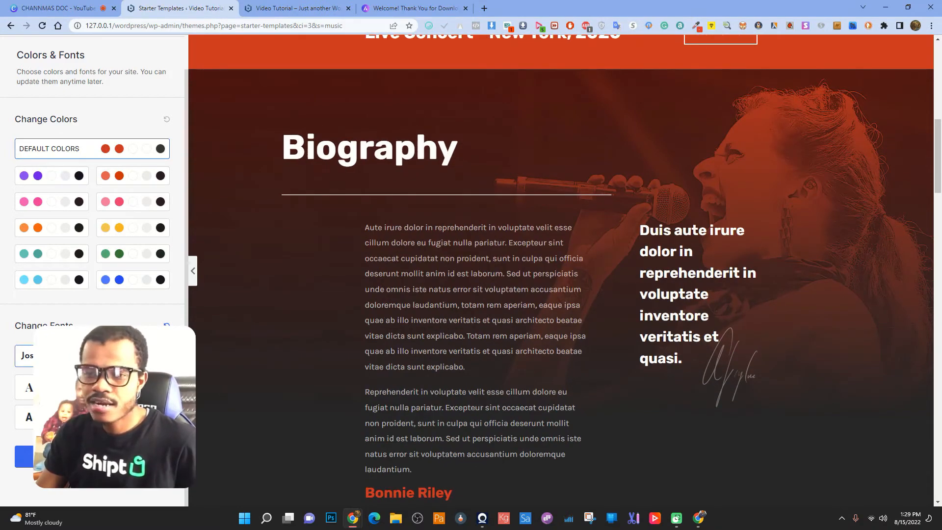
{"action": "left_click", "coordinate": [30, 385]}
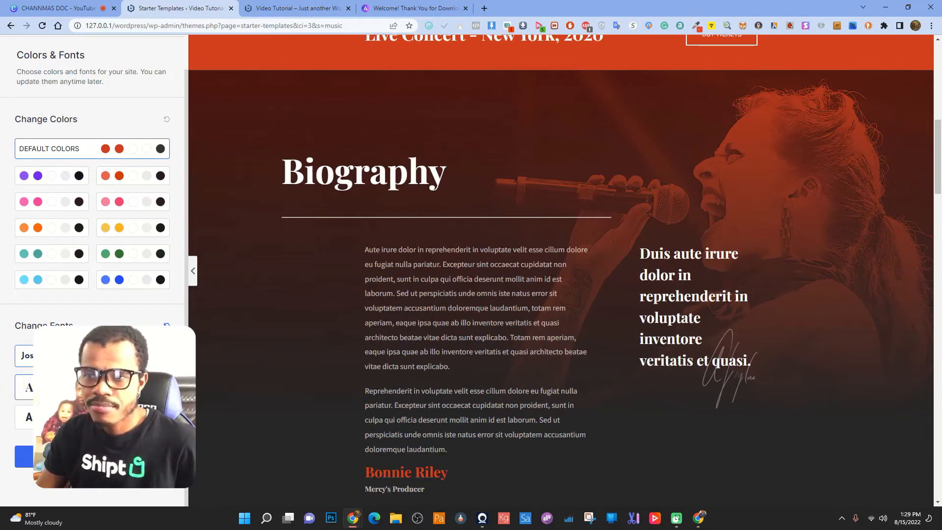
{"action": "left_click", "coordinate": [22, 356]}
{"action": "scroll", "coordinate": [508, 331], "scroll_direction": "down", "scroll_amount": 15}
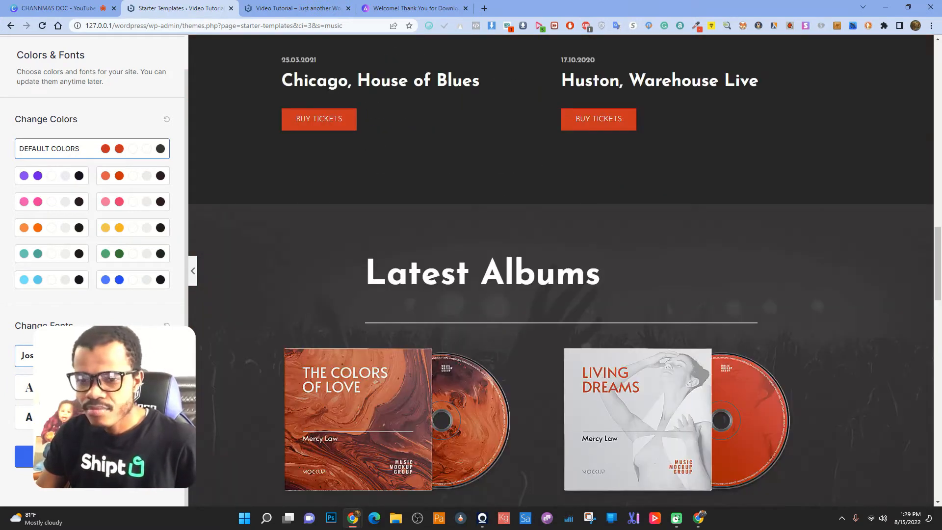
Continue with the default colors and fonts, and build the website with all the advanced import options enabled.
{"action": "left_click", "coordinate": [93, 457]}
{"action": "left_click", "coordinate": [411, 210]}
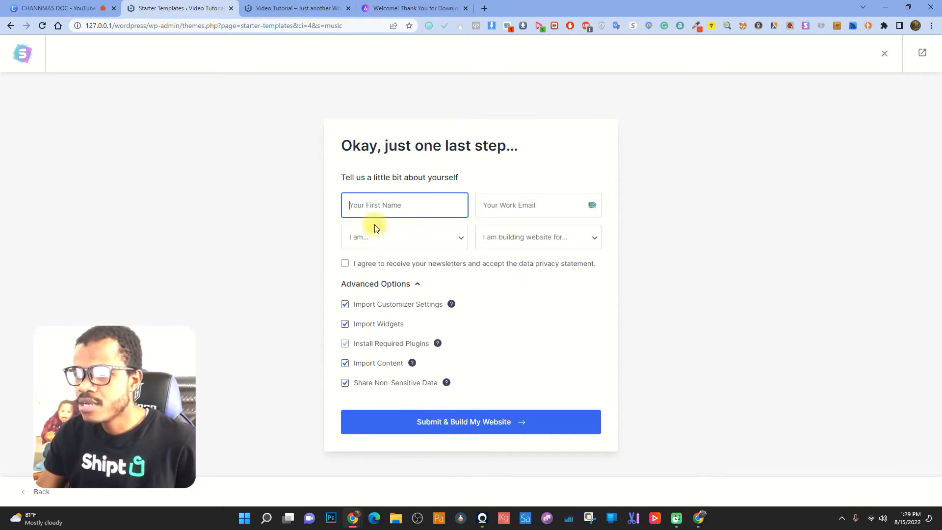
{"action": "left_click", "coordinate": [474, 426]}
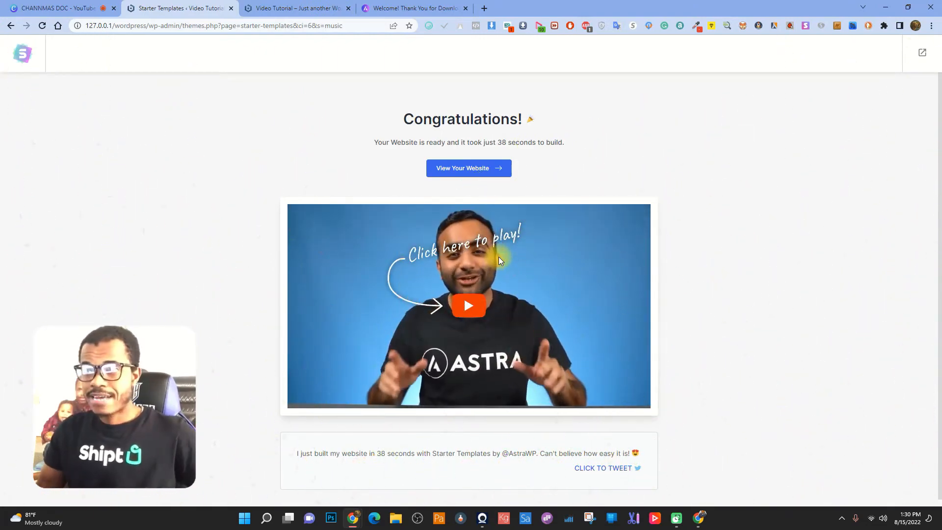
Look over the imported music homepage from the hero section through tour dates, albums, gallery and booking form to the footer.
{"action": "left_click", "coordinate": [299, 5]}
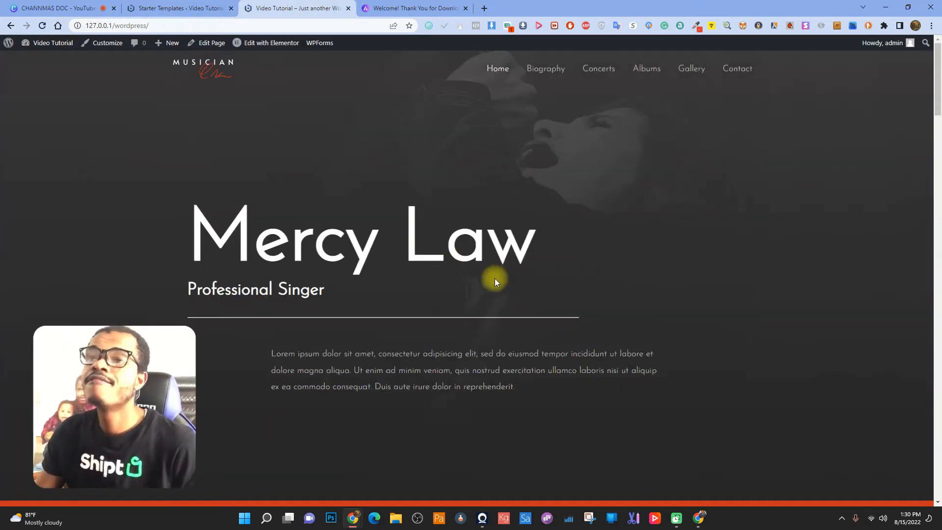
{"action": "scroll", "coordinate": [495, 280], "scroll_direction": "down", "scroll_amount": 18}
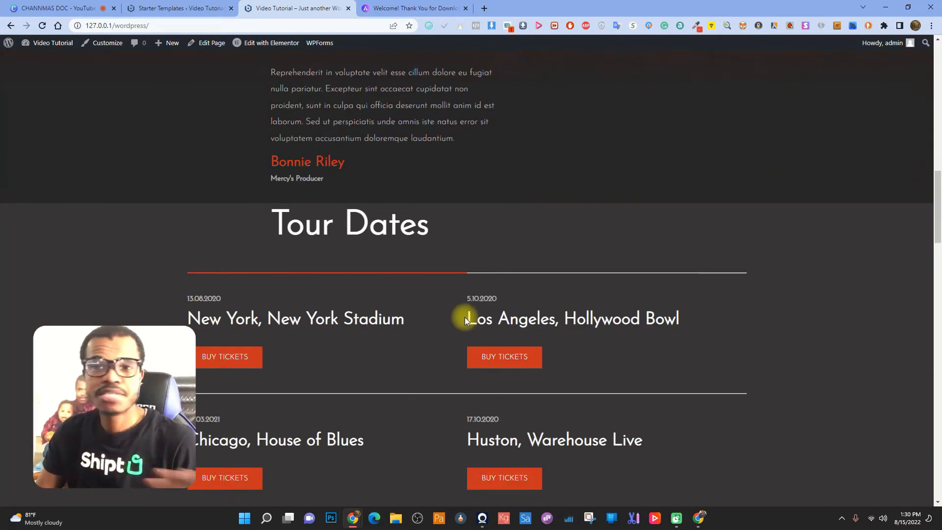
{"action": "scroll", "coordinate": [465, 316], "scroll_direction": "down", "scroll_amount": 10}
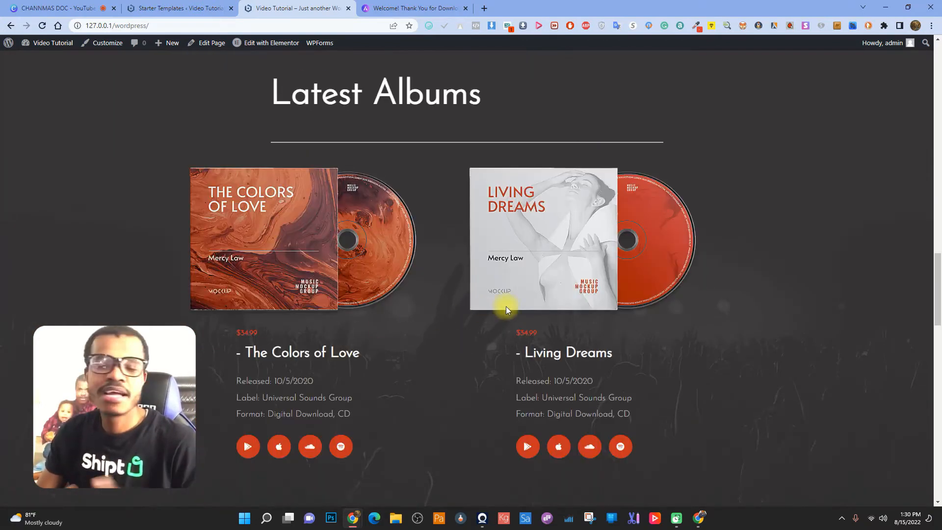
{"action": "scroll", "coordinate": [506, 309], "scroll_direction": "down", "scroll_amount": 4}
{"action": "scroll", "coordinate": [507, 310], "scroll_direction": "down", "scroll_amount": 2}
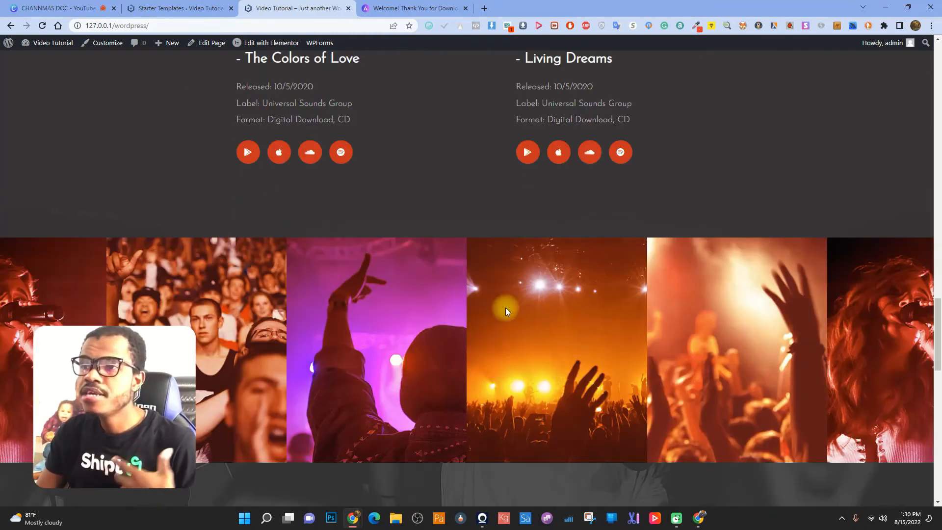
{"action": "scroll", "coordinate": [343, 292], "scroll_direction": "up", "scroll_amount": 15}
{"action": "scroll", "coordinate": [319, 309], "scroll_direction": "down", "scroll_amount": 7}
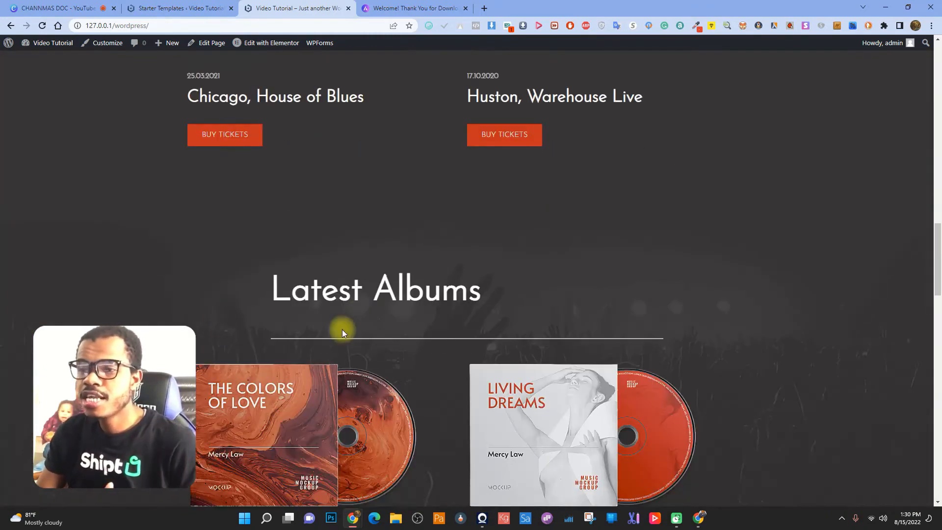
{"action": "scroll", "coordinate": [343, 332], "scroll_direction": "down", "scroll_amount": 12}
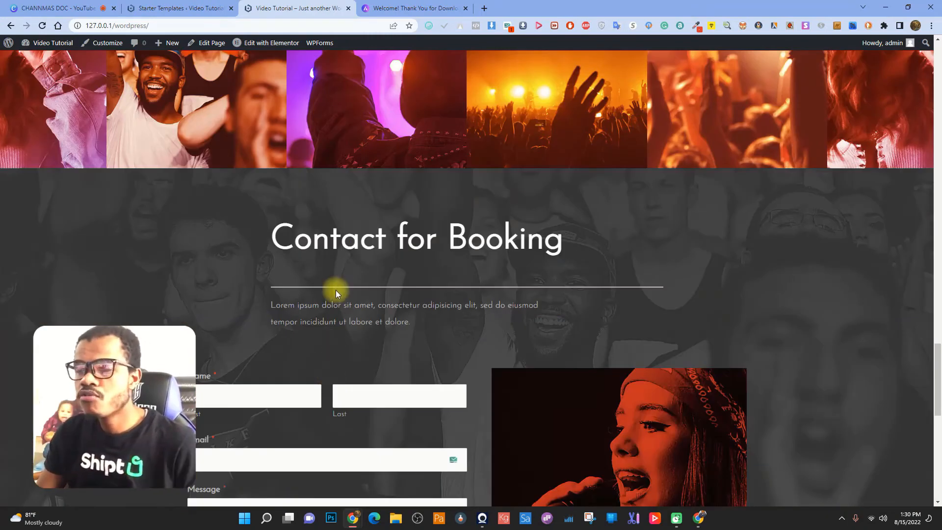
{"action": "scroll", "coordinate": [336, 293], "scroll_direction": "down", "scroll_amount": 7}
{"action": "scroll", "coordinate": [204, 314], "scroll_direction": "down", "scroll_amount": 4}
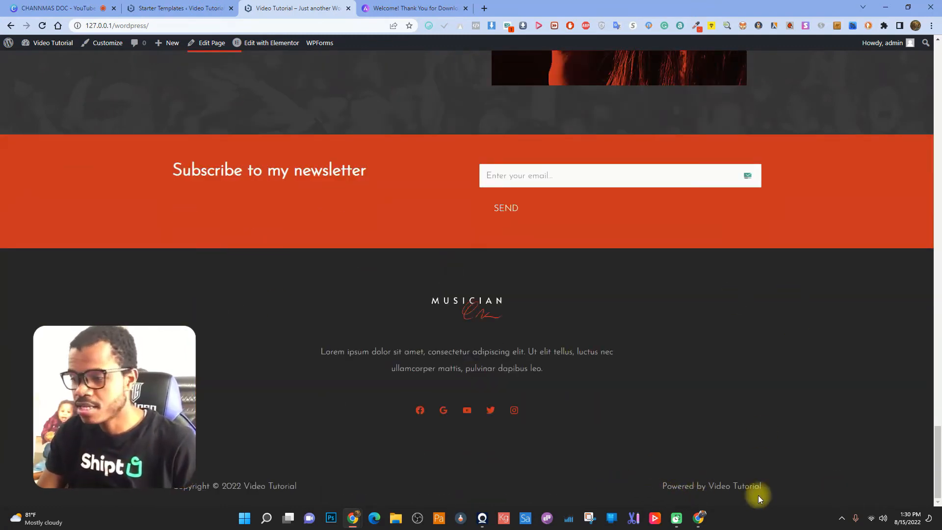
Close the Astra welcome page and return to the Starter Templates completion page.
{"action": "left_click", "coordinate": [392, 8]}
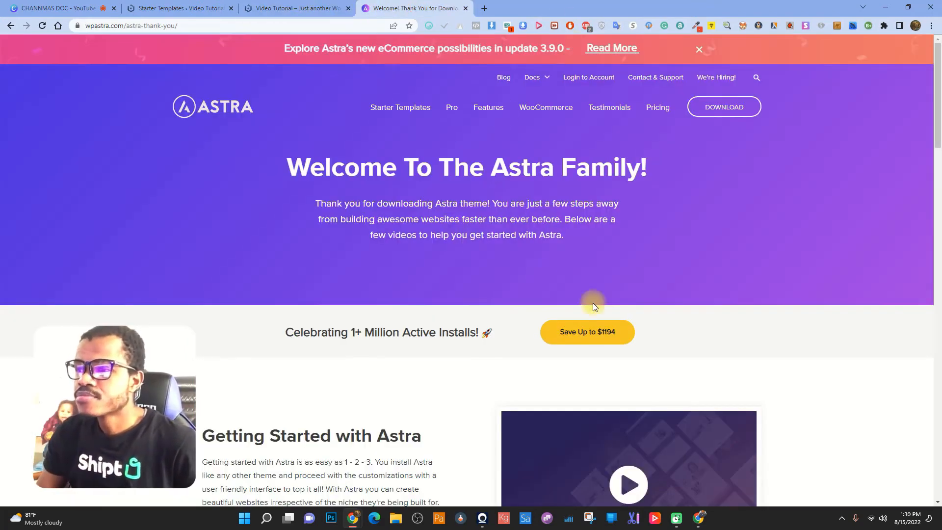
{"action": "left_click", "coordinate": [466, 8]}
{"action": "left_click", "coordinate": [194, 8]}
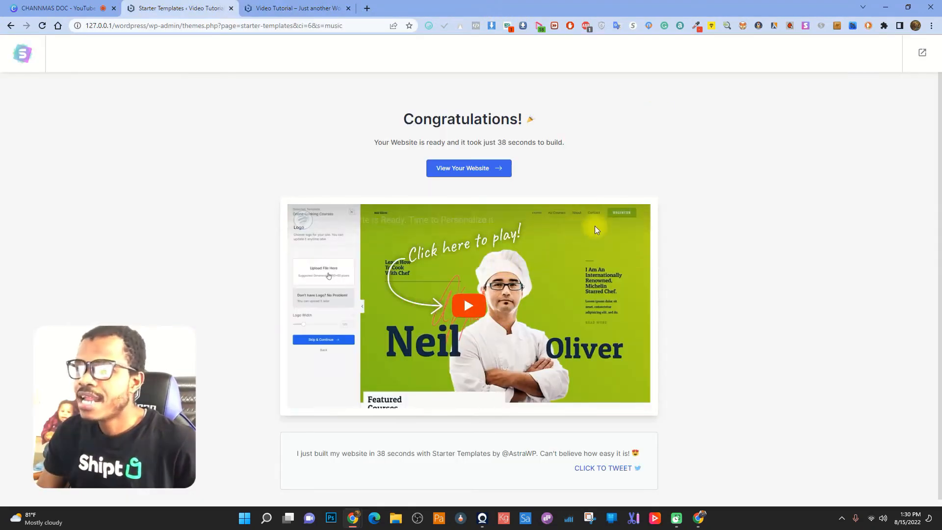
Open the finished website from the Starter Templates completion page, and close that completion page.
{"action": "left_click", "coordinate": [472, 168]}
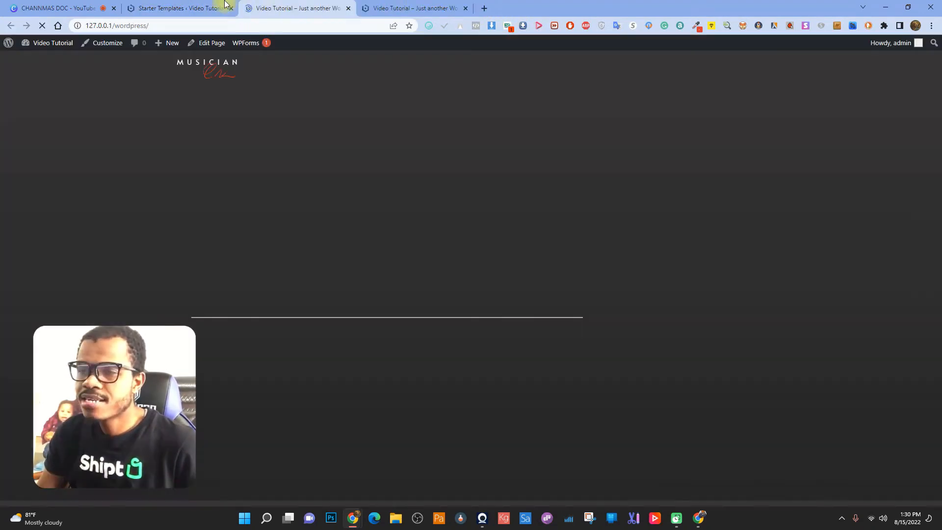
{"action": "left_click", "coordinate": [199, 8]}
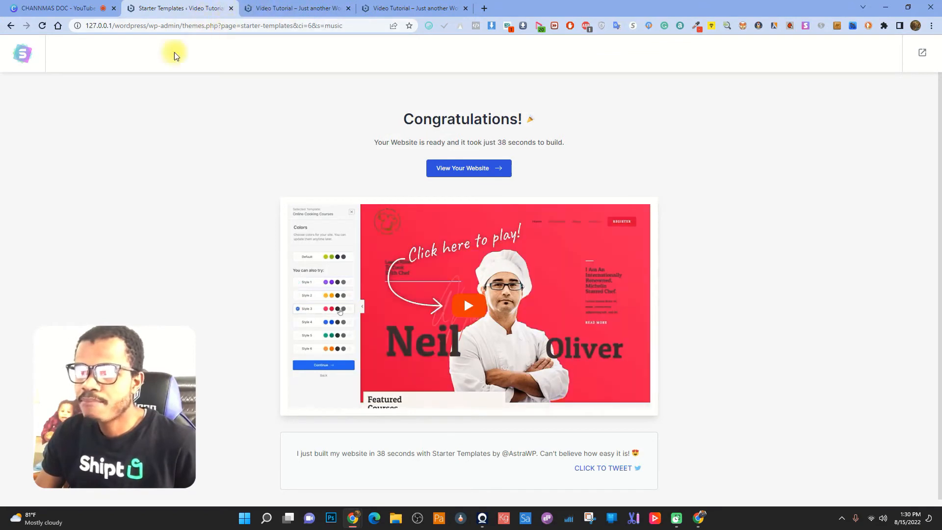
{"action": "left_click", "coordinate": [231, 9]}
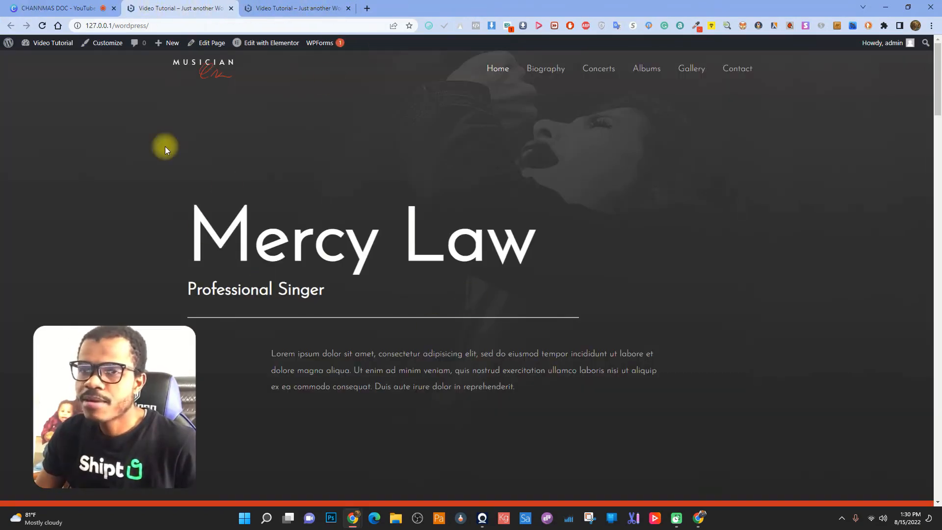
Open the WordPress dashboard and dismiss the Starter Templates rating notice.
{"action": "mouse_move", "coordinate": [47, 47]}
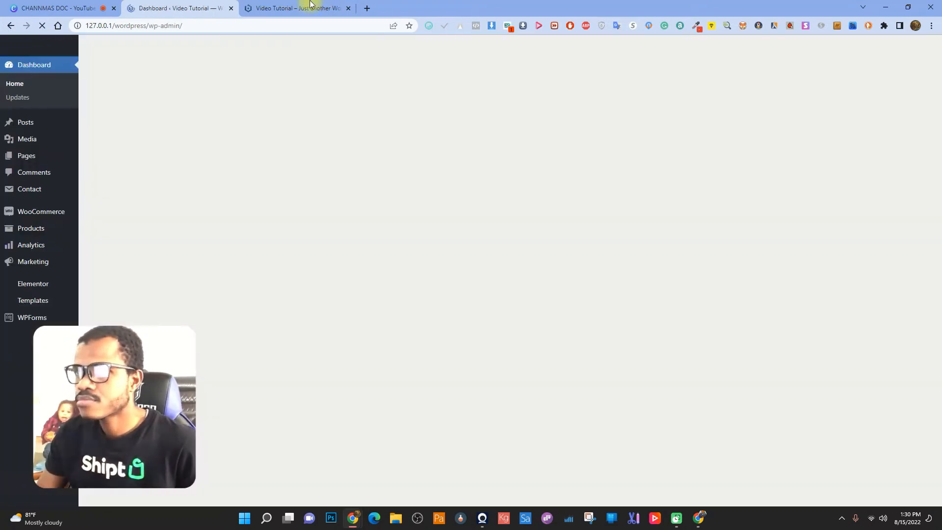
{"action": "left_click", "coordinate": [309, 8]}
{"action": "scroll", "coordinate": [437, 267], "scroll_direction": "up", "scroll_amount": 20}
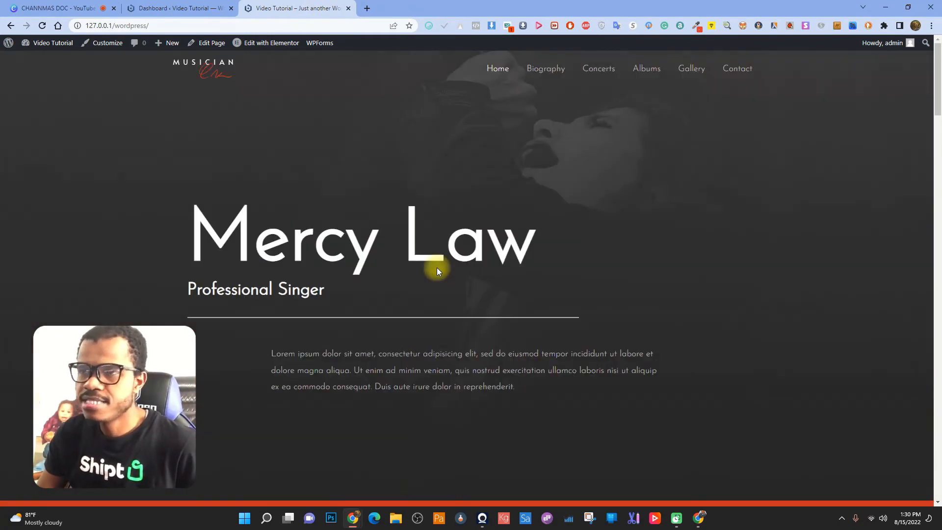
{"action": "left_click", "coordinate": [211, 7]}
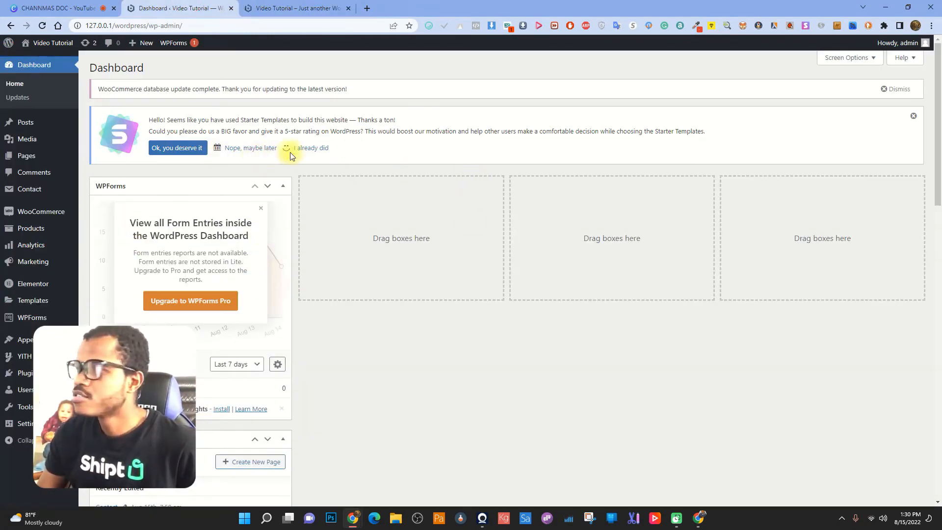
{"action": "left_click", "coordinate": [914, 118]}
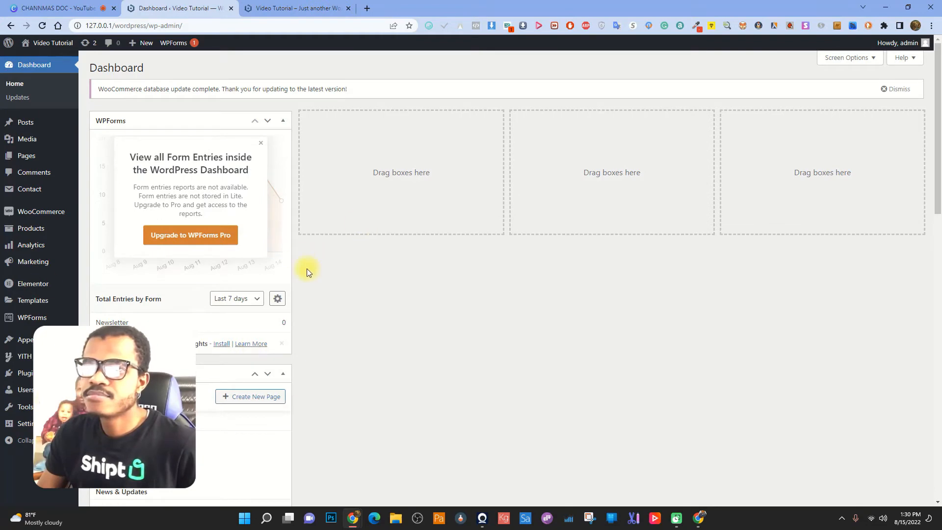
Hide the YITH Latest Updates, YITH Blog news, Elementor Overview and WPForms dashboard boxes, and dismiss the WooCommerce update notice.
{"action": "left_click", "coordinate": [851, 58]}
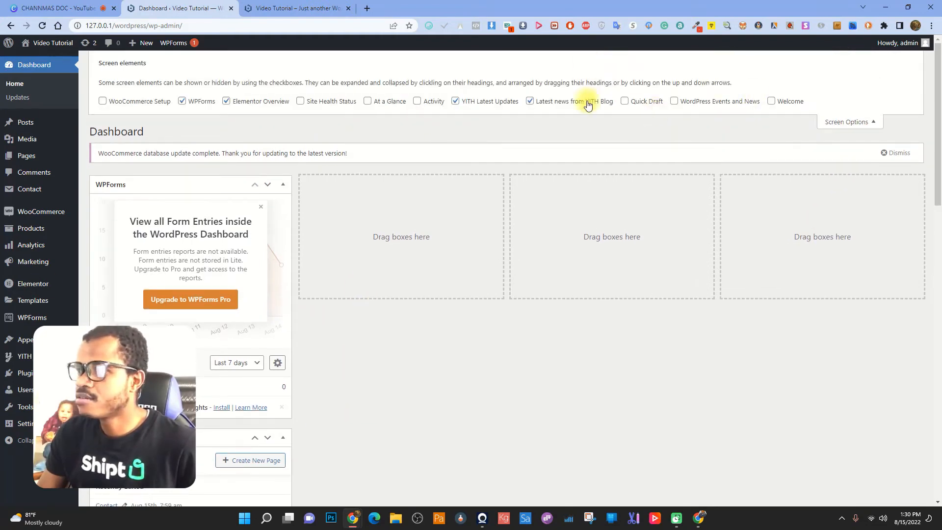
{"action": "left_click", "coordinate": [457, 101]}
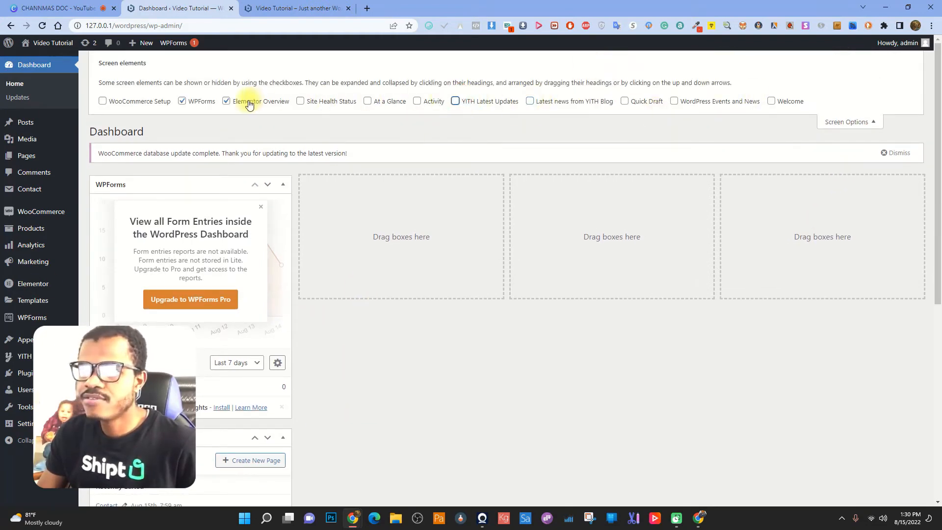
{"action": "left_click", "coordinate": [226, 101]}
{"action": "left_click", "coordinate": [182, 102]}
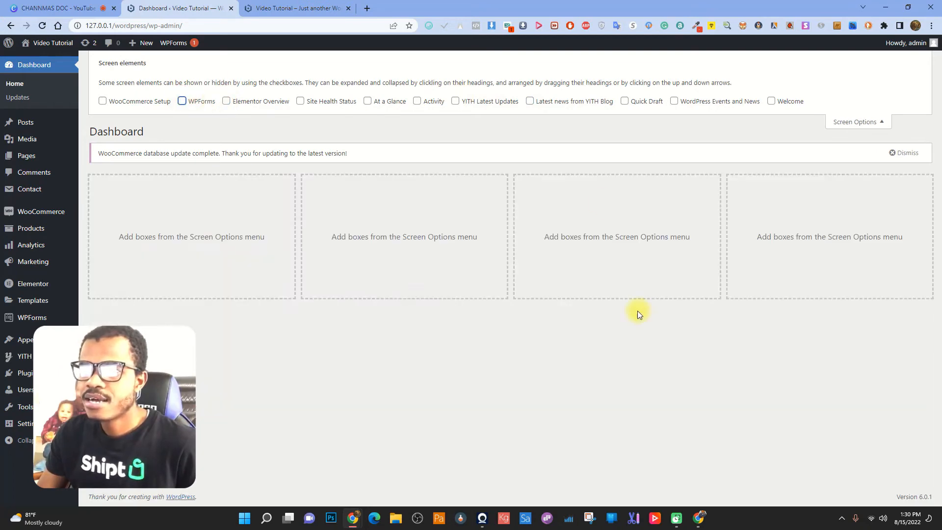
{"action": "left_click", "coordinate": [897, 154]}
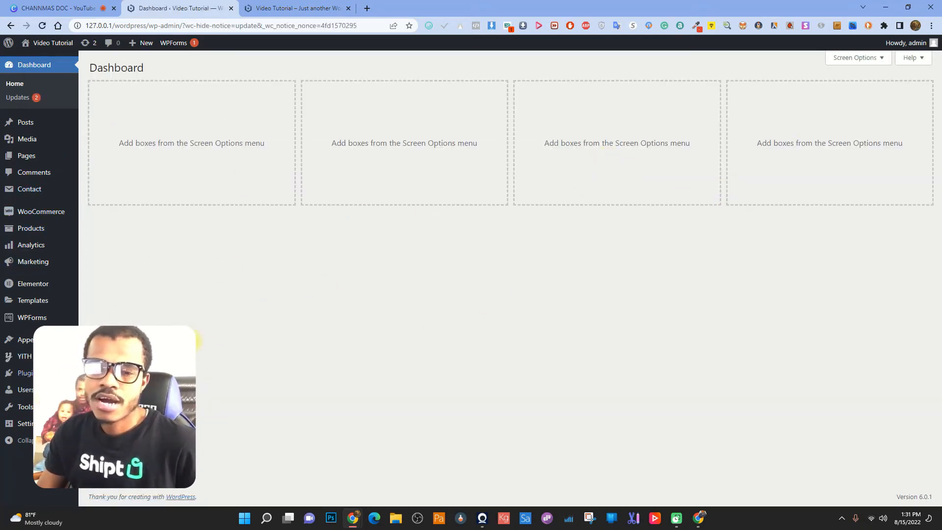
Open the list of all WordPress pages and look through the page titles.
{"action": "left_click", "coordinate": [295, 7]}
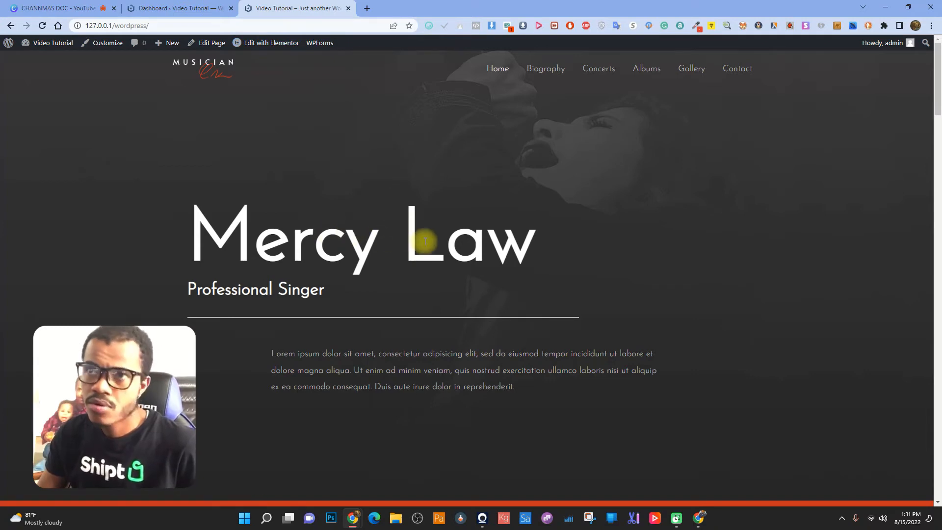
{"action": "left_click", "coordinate": [175, 8]}
{"action": "mouse_move", "coordinate": [87, 157]}
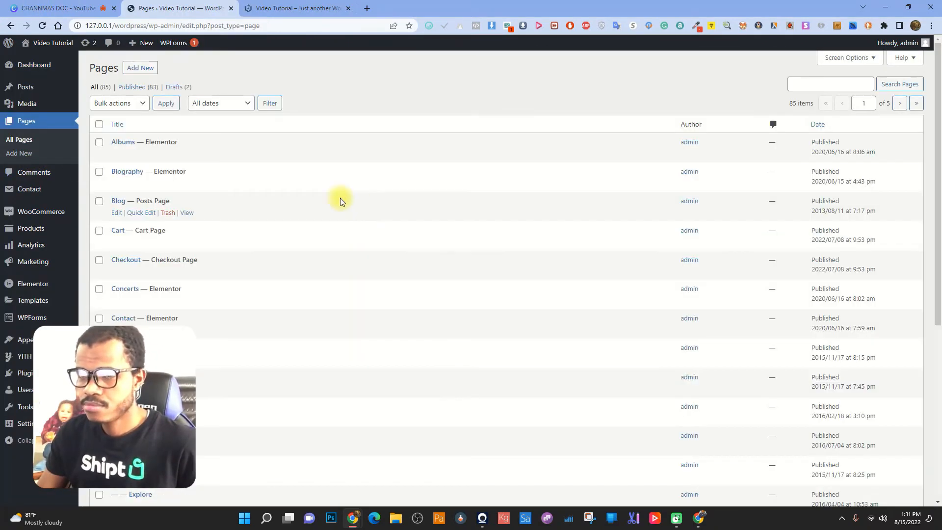
{"action": "scroll", "coordinate": [206, 245], "scroll_direction": "down", "scroll_amount": 6}
{"action": "scroll", "coordinate": [226, 280], "scroll_direction": "up", "scroll_amount": 4}
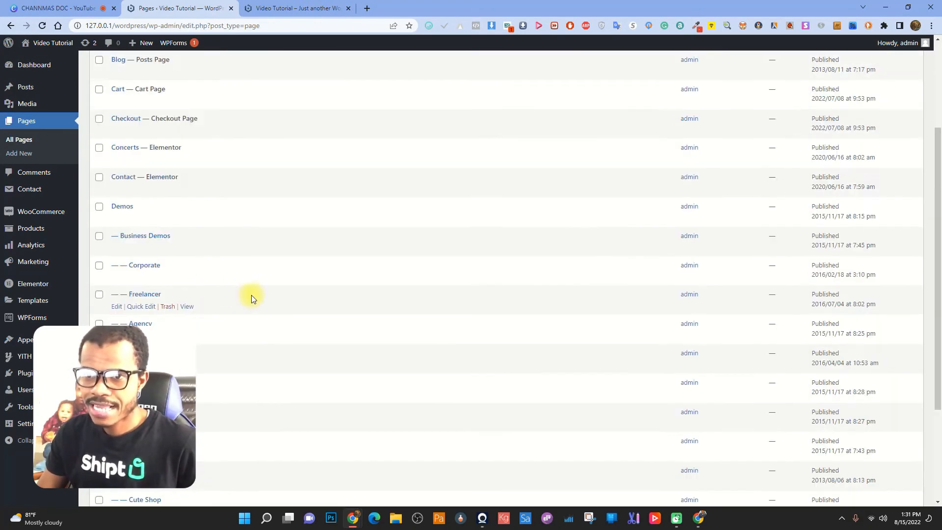
{"action": "scroll", "coordinate": [323, 231], "scroll_direction": "up", "scroll_amount": 3}
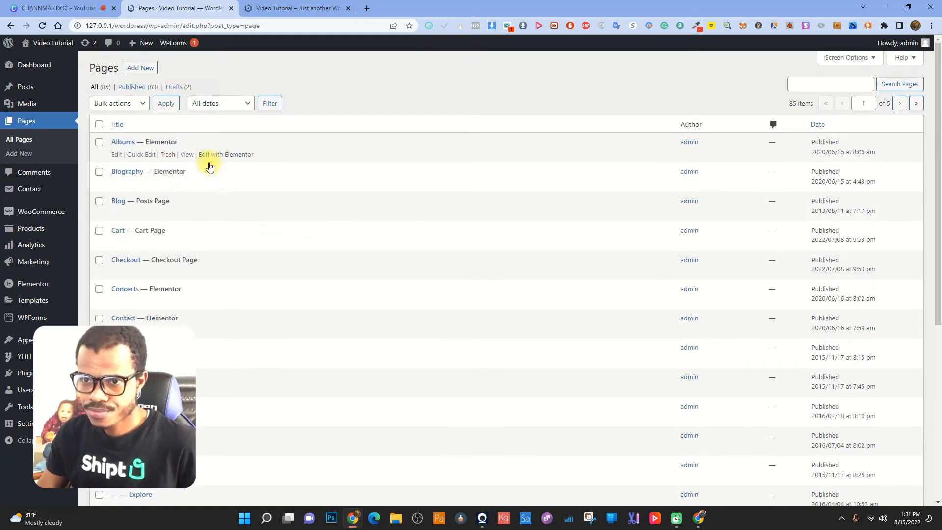
{"action": "scroll", "coordinate": [240, 221], "scroll_direction": "down", "scroll_amount": 1}
{"action": "scroll", "coordinate": [240, 221], "scroll_direction": "down", "scroll_amount": 5}
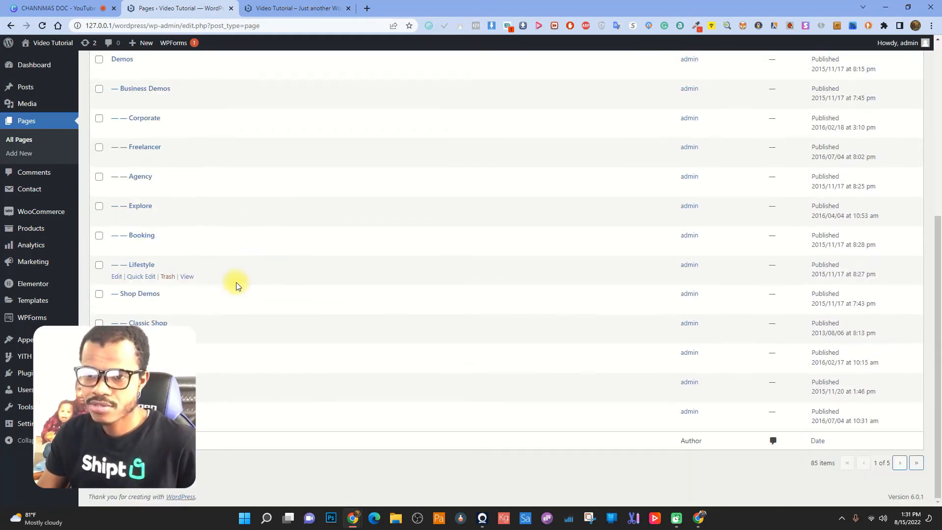
{"action": "scroll", "coordinate": [233, 278], "scroll_direction": "up", "scroll_amount": 5}
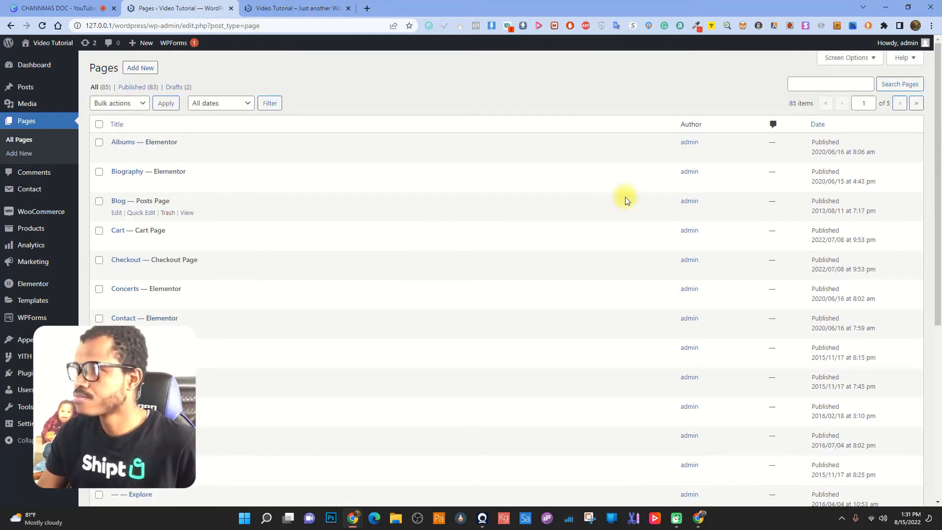
Set the Pages list to show 200 items per page and find the Home front page in it.
{"action": "left_click", "coordinate": [851, 59]}
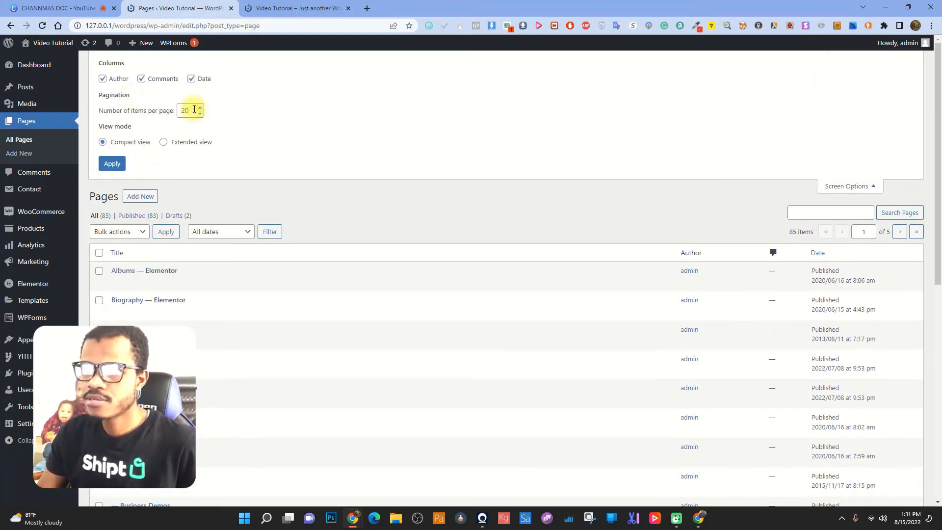
{"action": "type", "text": "0"}
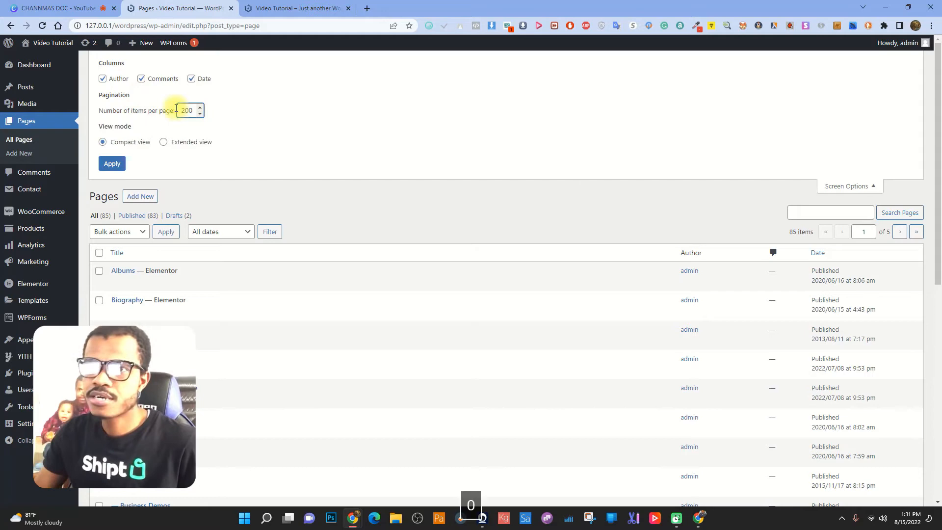
{"action": "left_click", "coordinate": [118, 164]}
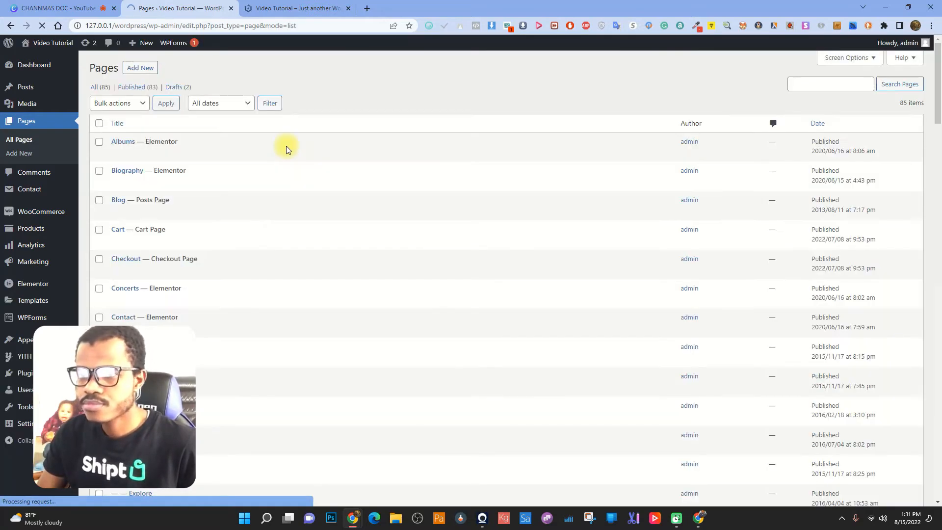
{"action": "scroll", "coordinate": [278, 184], "scroll_direction": "down", "scroll_amount": 8}
{"action": "scroll", "coordinate": [279, 186], "scroll_direction": "down", "scroll_amount": 20}
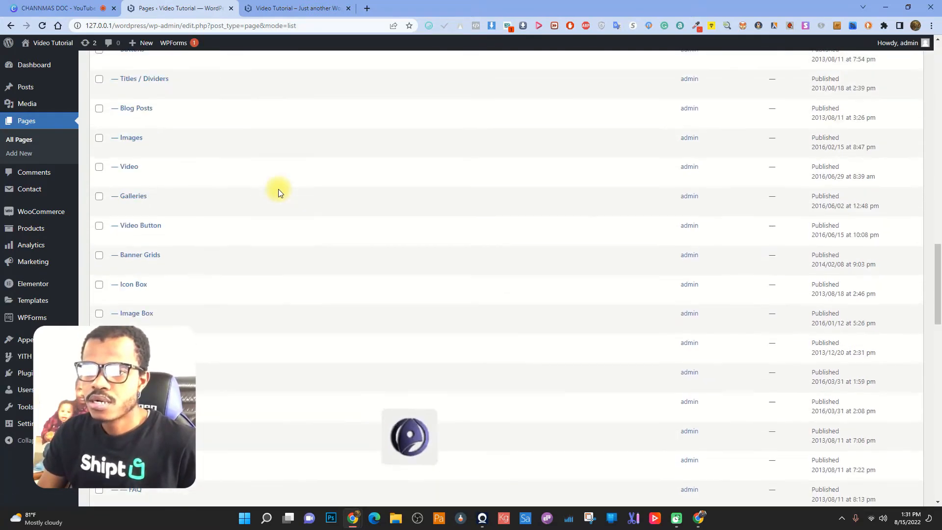
{"action": "scroll", "coordinate": [279, 192], "scroll_direction": "down", "scroll_amount": 7}
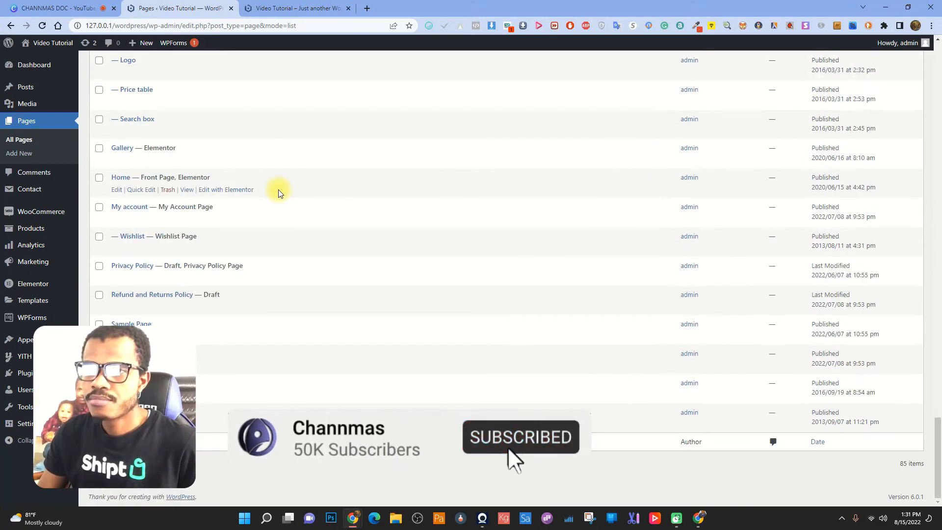
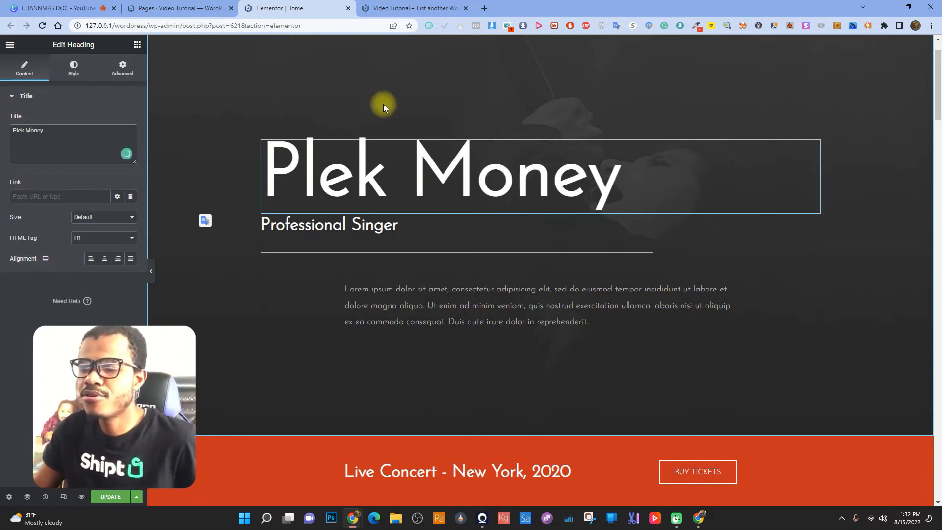
Select the Professional Singer heading, the intro paragraph and the Live Concert heading in turn to see their editable text.
{"action": "double_click", "coordinate": [373, 225]}
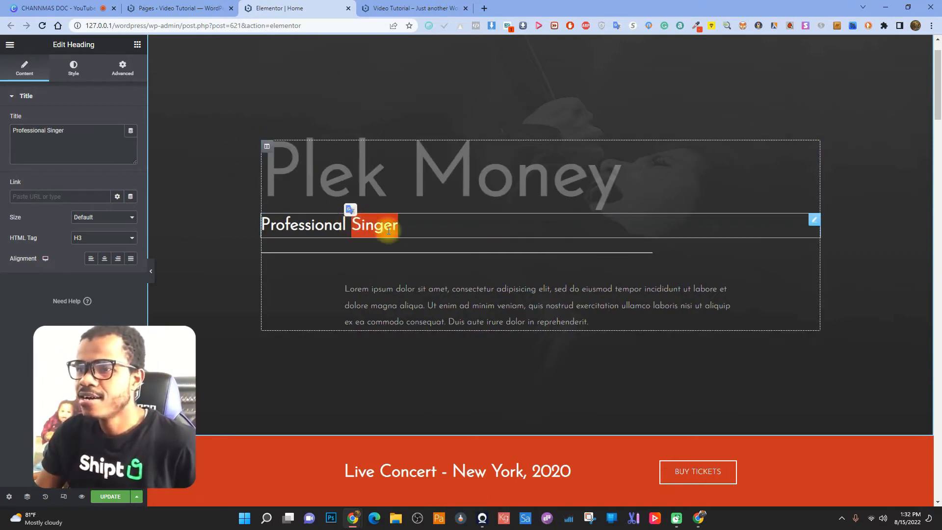
{"action": "left_click", "coordinate": [412, 227]}
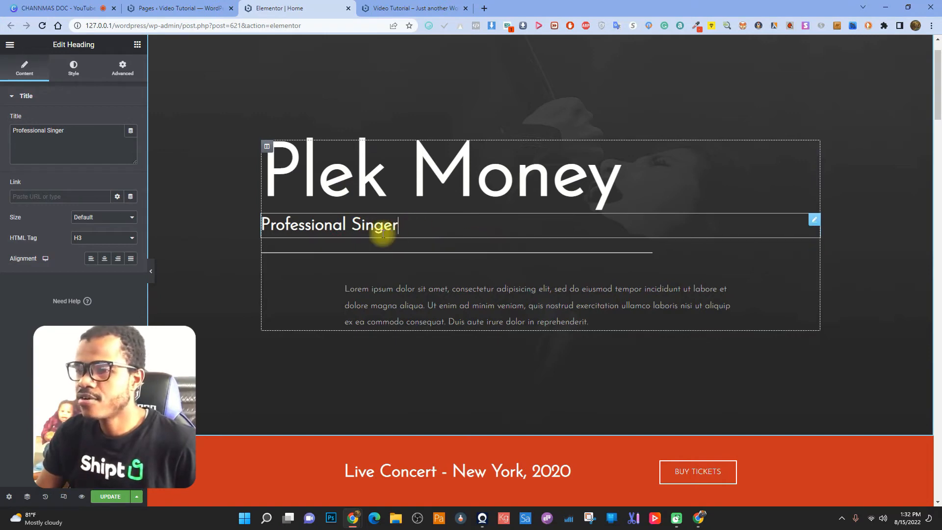
{"action": "left_click_drag", "start_coordinate": [423, 228], "coordinate": [252, 224]}
{"action": "left_click", "coordinate": [441, 302]}
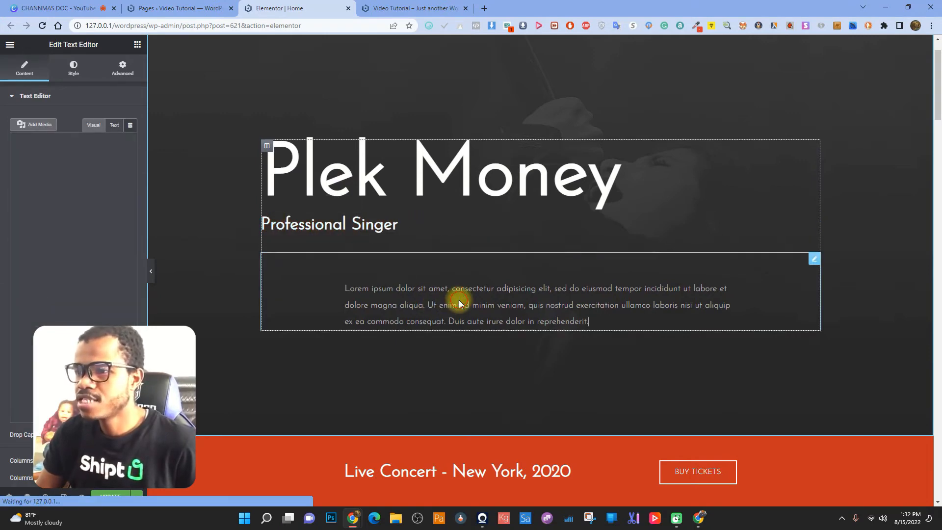
{"action": "left_click_drag", "start_coordinate": [65, 210], "coordinate": [4, 169]}
{"action": "scroll", "coordinate": [662, 312], "scroll_direction": "down", "scroll_amount": 5}
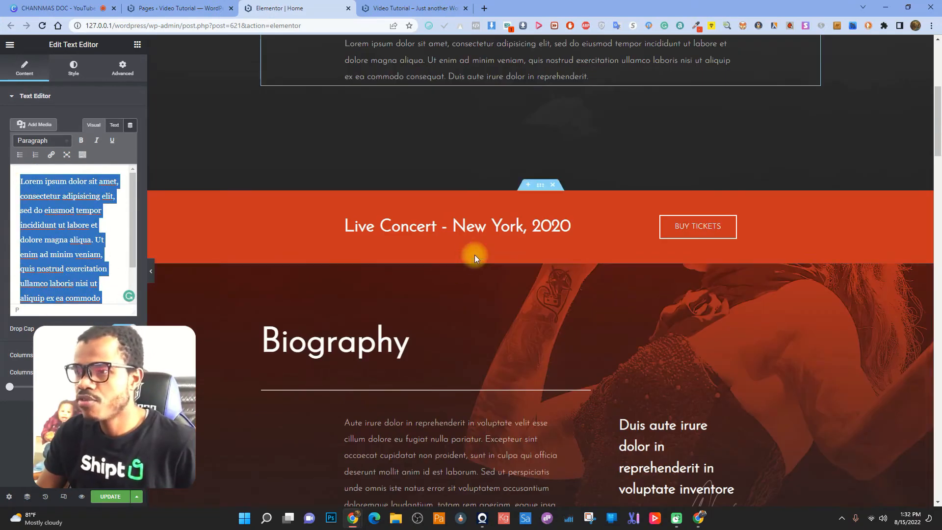
{"action": "left_click", "coordinate": [534, 228]}
{"action": "left_click", "coordinate": [499, 222]}
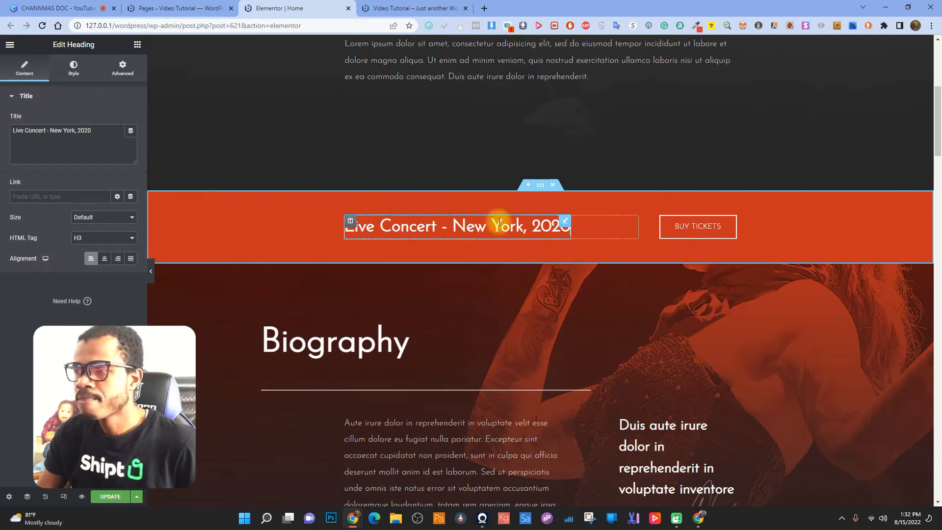
Look over the hero, Live Concert and Biography sections of the homepage to examine which content can be edited.
{"action": "scroll", "coordinate": [604, 273], "scroll_direction": "up", "scroll_amount": 1}
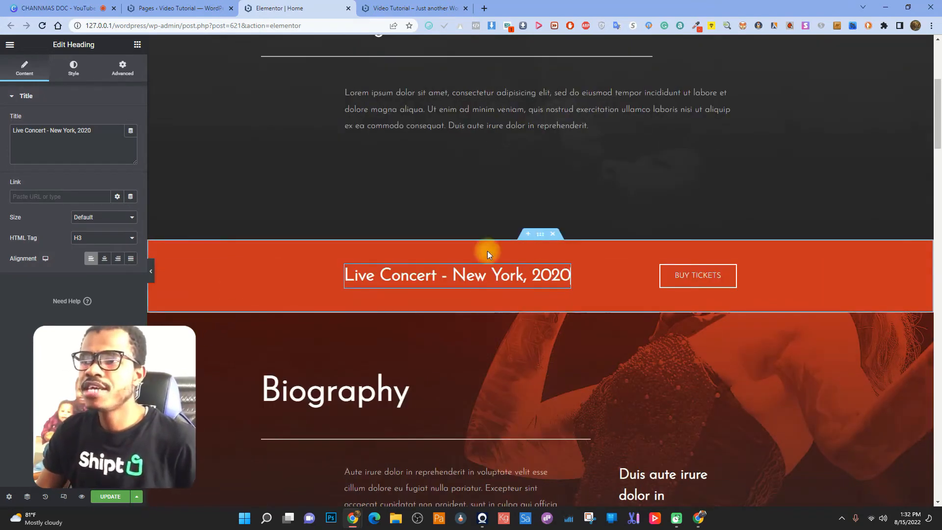
{"action": "scroll", "coordinate": [540, 243], "scroll_direction": "up", "scroll_amount": 5}
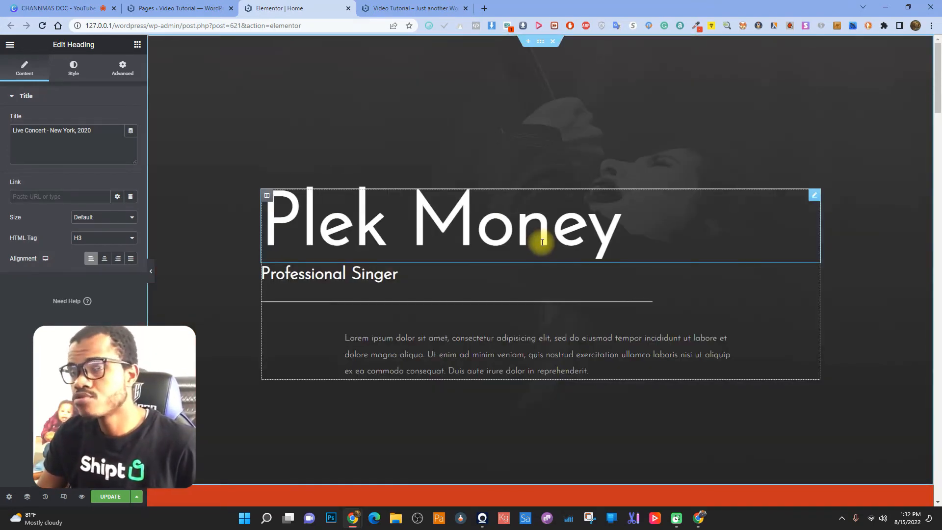
{"action": "scroll", "coordinate": [542, 242], "scroll_direction": "down", "scroll_amount": 10}
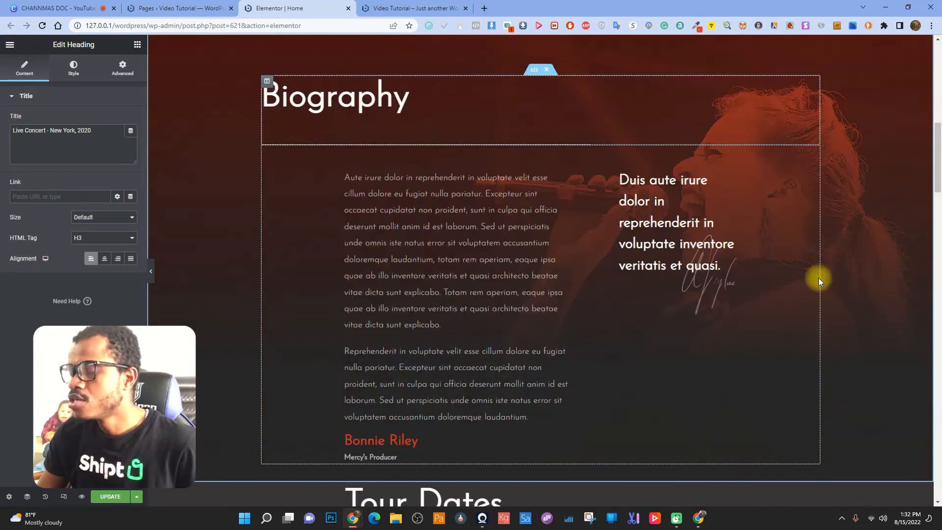
{"action": "scroll", "coordinate": [483, 273], "scroll_direction": "down", "scroll_amount": 5}
{"action": "scroll", "coordinate": [605, 257], "scroll_direction": "up", "scroll_amount": 9}
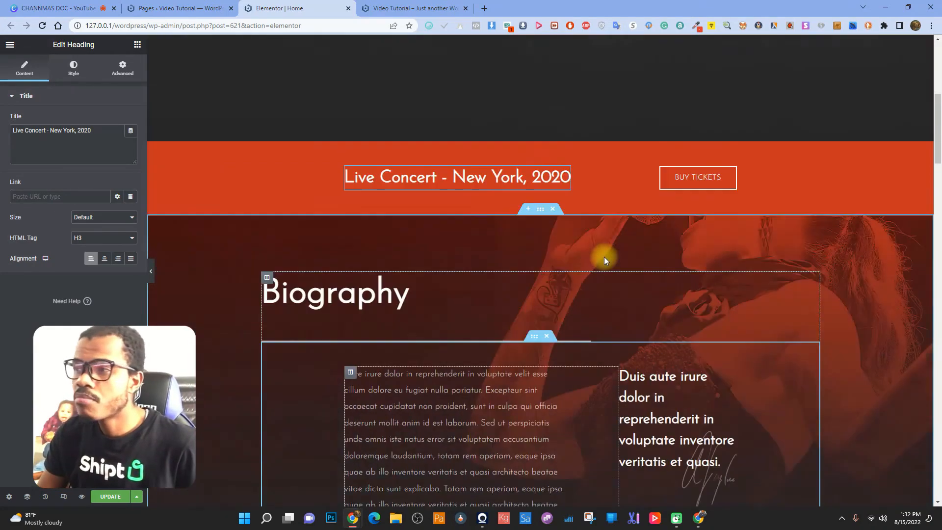
{"action": "scroll", "coordinate": [605, 257], "scroll_direction": "down", "scroll_amount": 4}
{"action": "scroll", "coordinate": [421, 211], "scroll_direction": "up", "scroll_amount": 5}
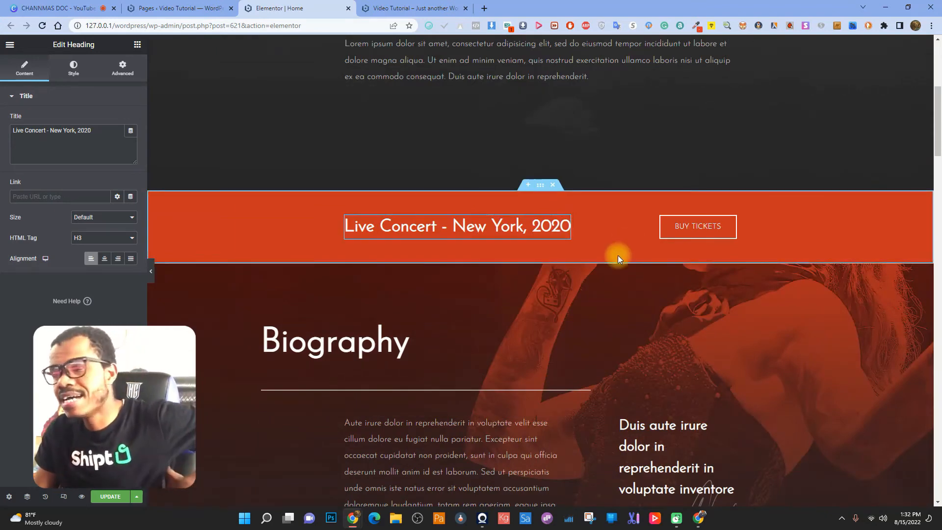
{"action": "scroll", "coordinate": [612, 260], "scroll_direction": "up", "scroll_amount": 3}
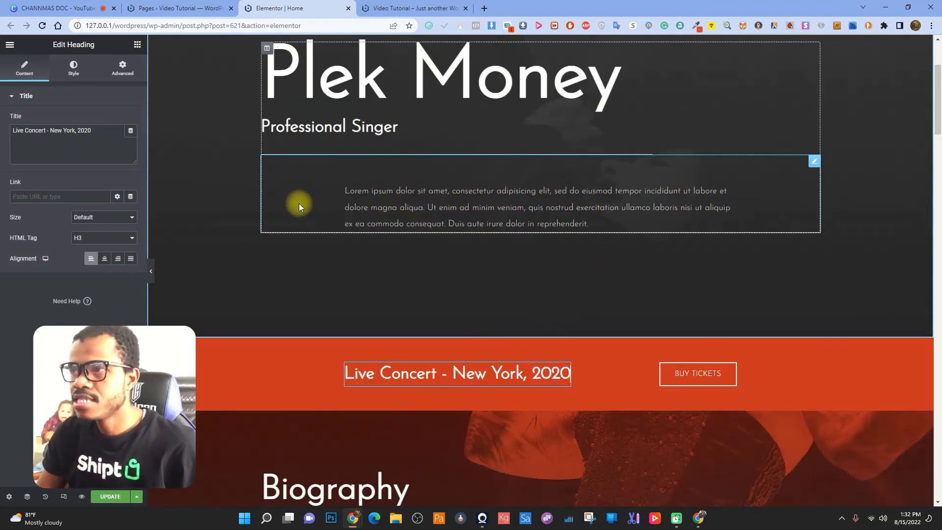
{"action": "scroll", "coordinate": [299, 203], "scroll_direction": "up", "scroll_amount": 3}
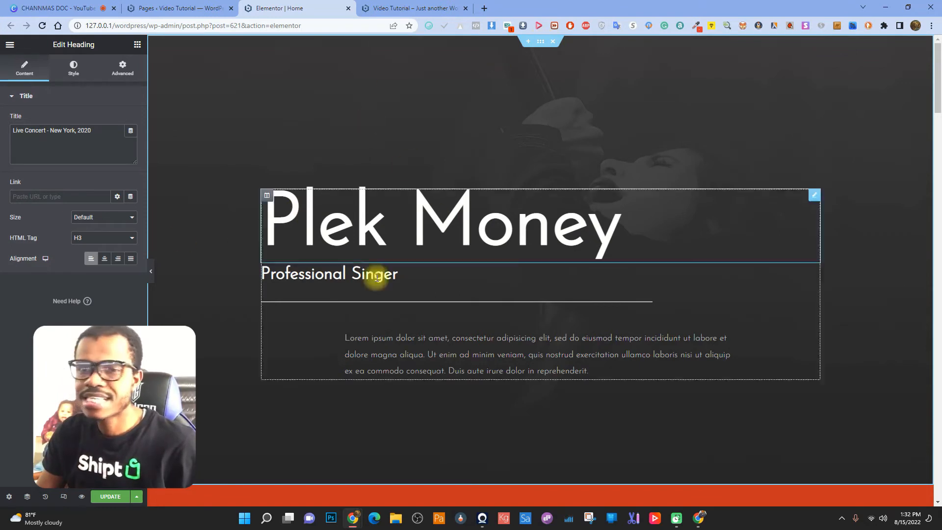
Show the available actions for the hero section and close them without choosing any.
{"action": "right_click", "coordinate": [540, 39]}
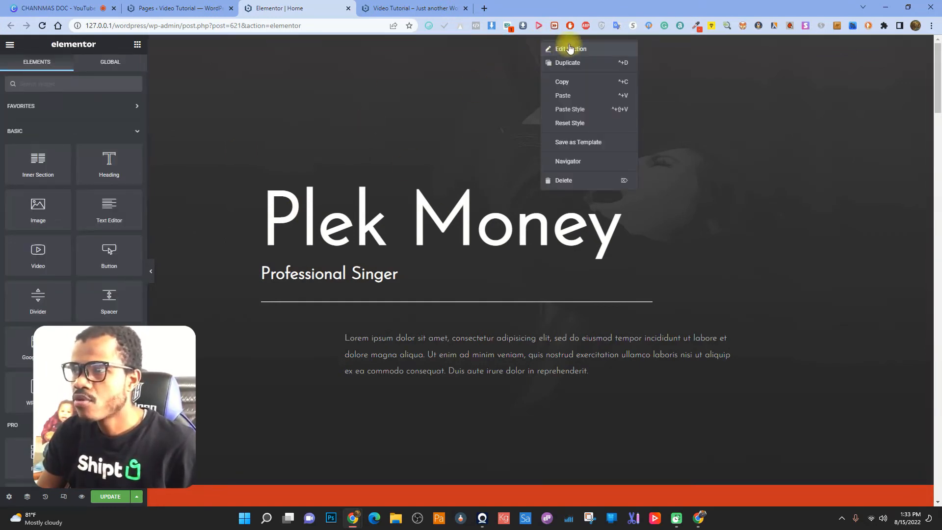
{"action": "left_click", "coordinate": [531, 52]}
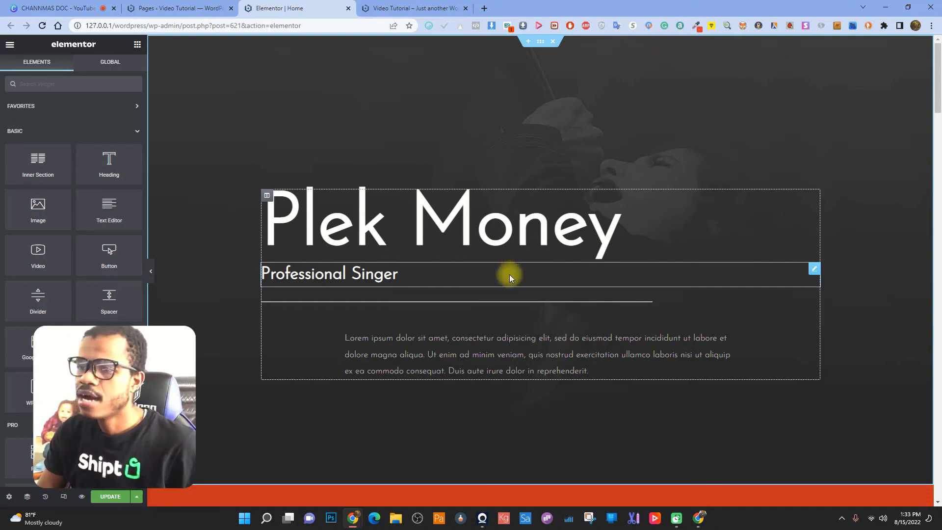
Try rearranging the Biography columns by moving the text column after the quote and back, and moving the outer column.
{"action": "scroll", "coordinate": [213, 255], "scroll_direction": "down", "scroll_amount": 5}
{"action": "scroll", "coordinate": [294, 255], "scroll_direction": "down", "scroll_amount": 6}
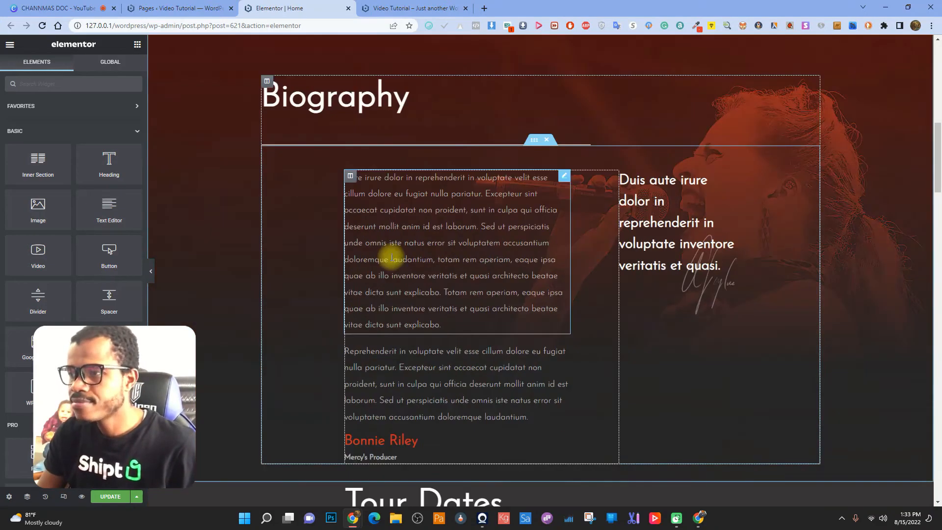
{"action": "scroll", "coordinate": [442, 250], "scroll_direction": "up", "scroll_amount": 2}
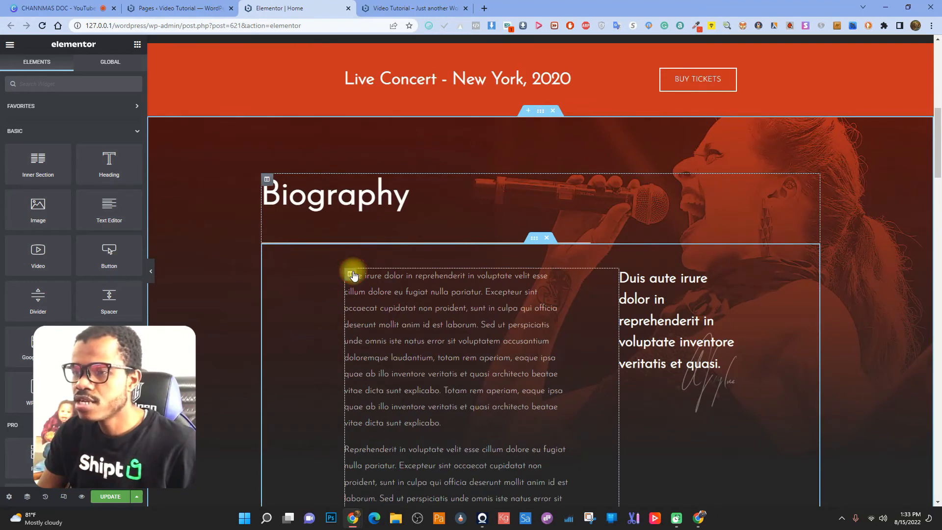
{"action": "left_click_drag", "start_coordinate": [352, 274], "coordinate": [687, 295]}
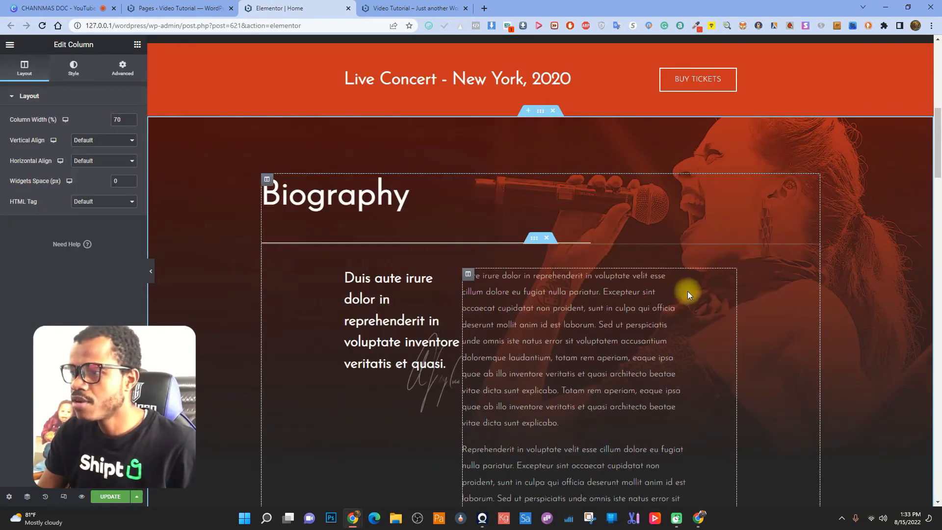
{"action": "left_click_drag", "start_coordinate": [468, 273], "coordinate": [343, 294]}
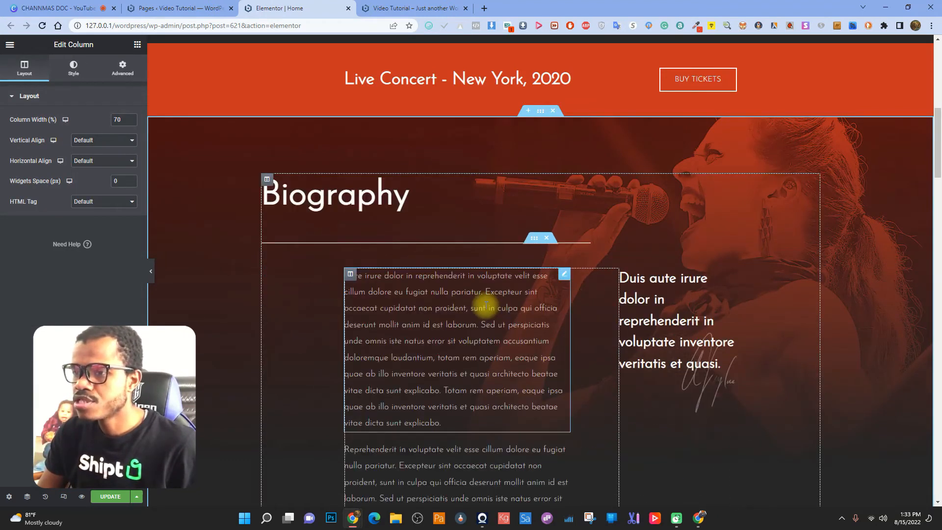
{"action": "left_click_drag", "start_coordinate": [267, 180], "coordinate": [507, 235]}
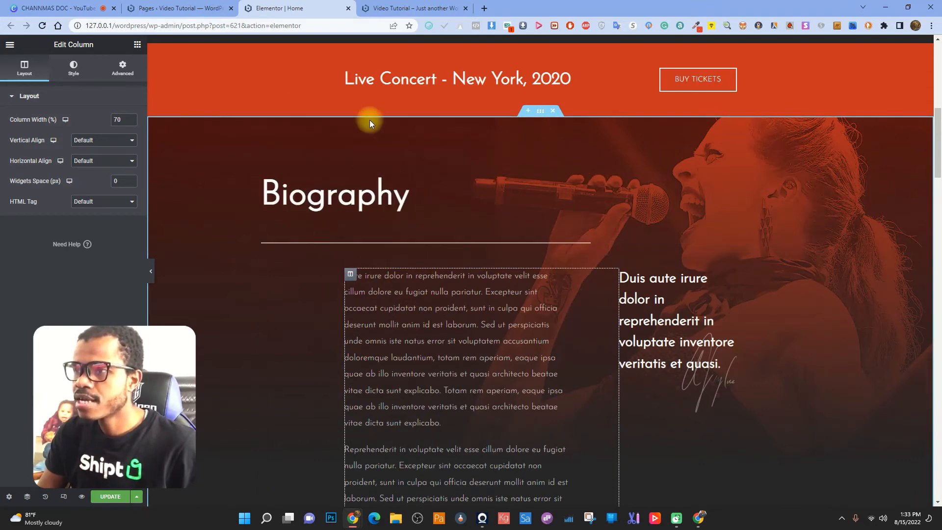
Add a two-column section above Biography with a Heading widget in the first column and an Image widget in the second.
{"action": "left_click", "coordinate": [528, 112]}
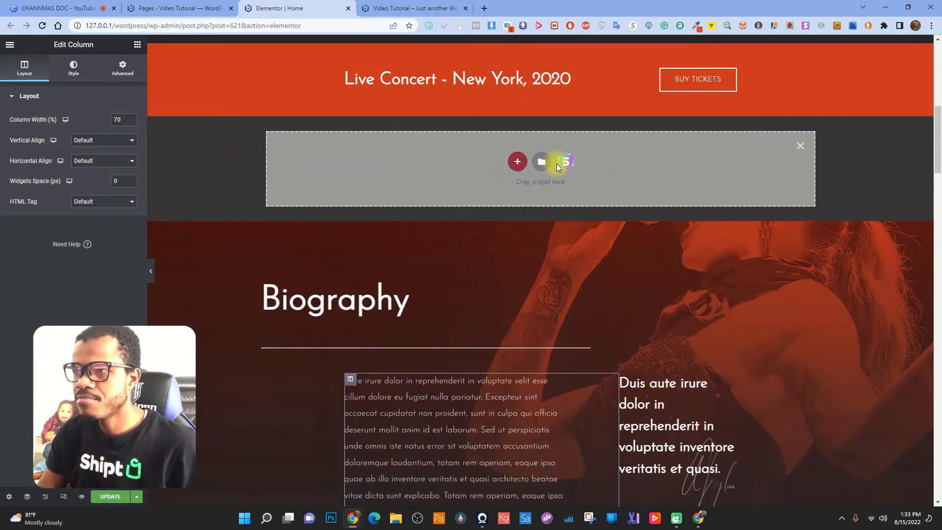
{"action": "left_click", "coordinate": [524, 165]}
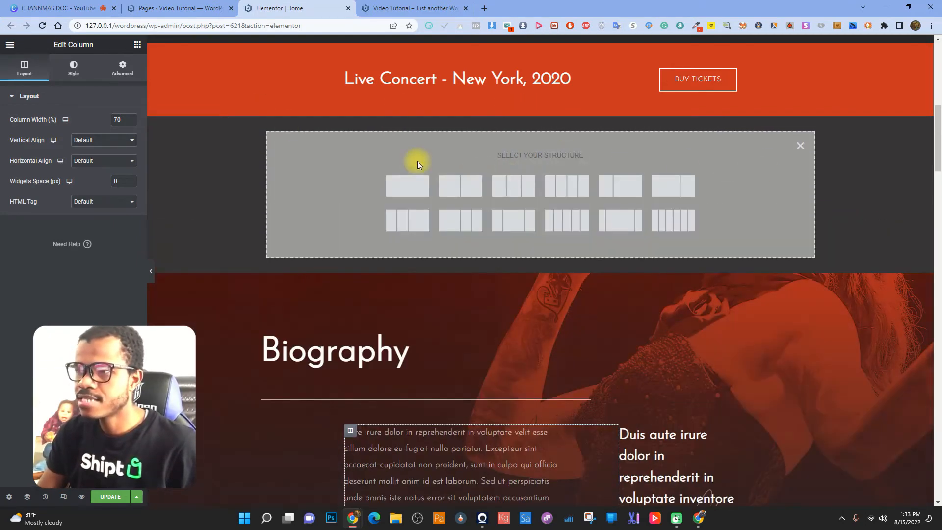
{"action": "left_click", "coordinate": [470, 184]}
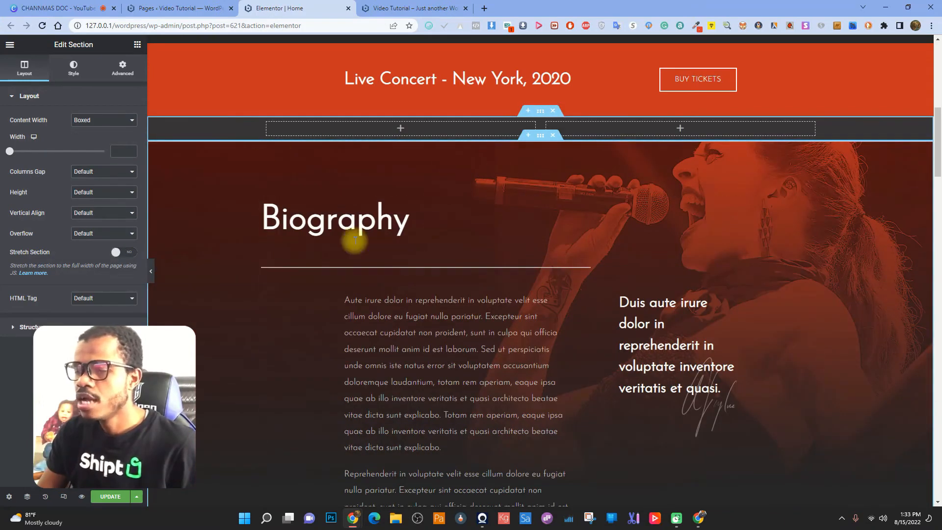
{"action": "left_click", "coordinate": [137, 45]}
{"action": "left_click_drag", "start_coordinate": [104, 167], "coordinate": [410, 128]}
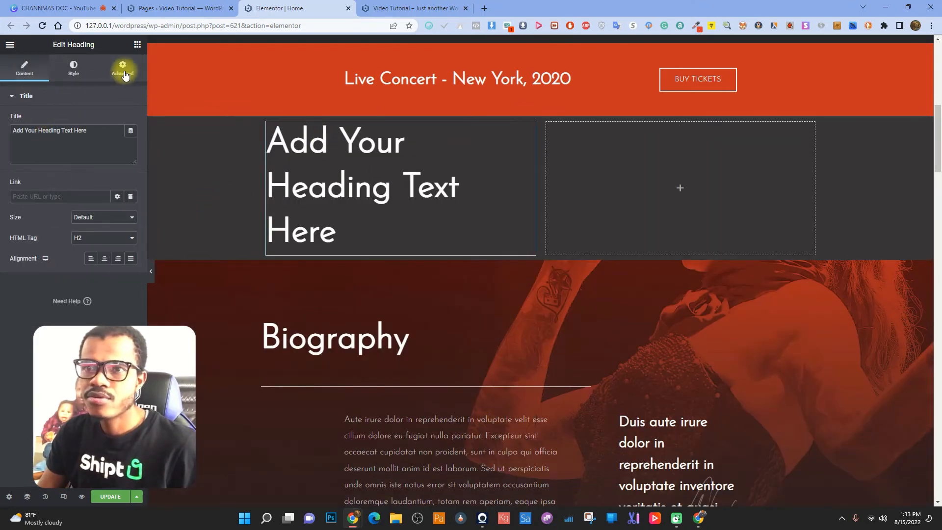
{"action": "left_click", "coordinate": [137, 46]}
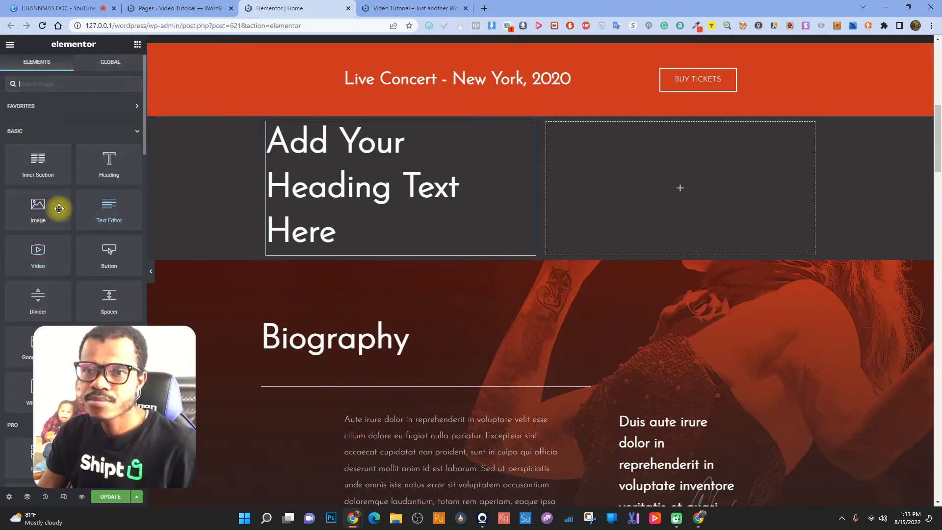
{"action": "left_click_drag", "start_coordinate": [45, 210], "coordinate": [660, 154]}
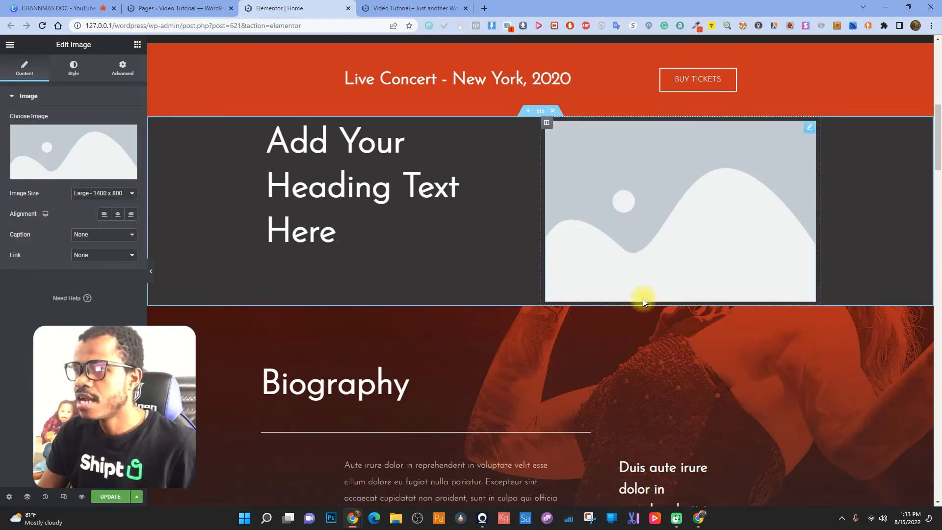
Delete the two-column section holding the placeholder heading and image above Biography.
{"action": "scroll", "coordinate": [297, 337], "scroll_direction": "up", "scroll_amount": 2}
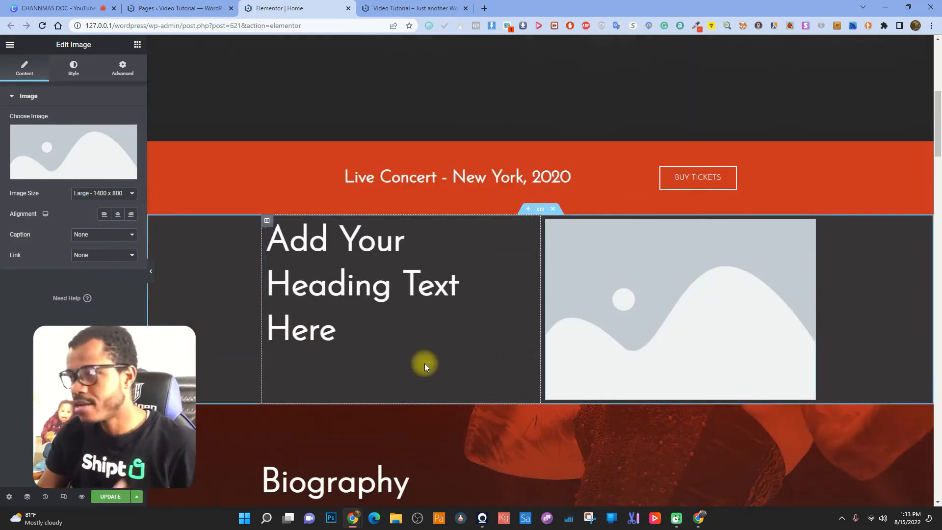
{"action": "left_click", "coordinate": [552, 210]}
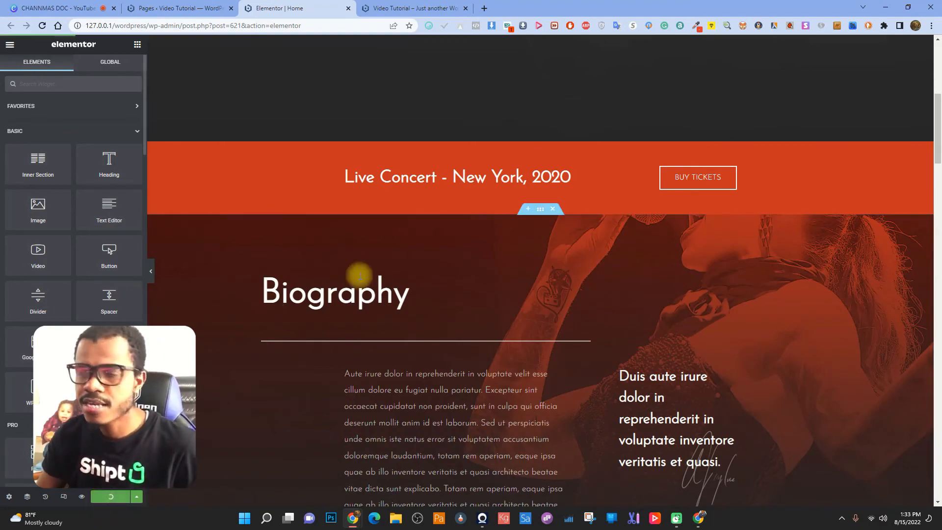
Open the media library for The Colors of Love album cover in the Latest Albums section.
{"action": "scroll", "coordinate": [522, 338], "scroll_direction": "down", "scroll_amount": 15}
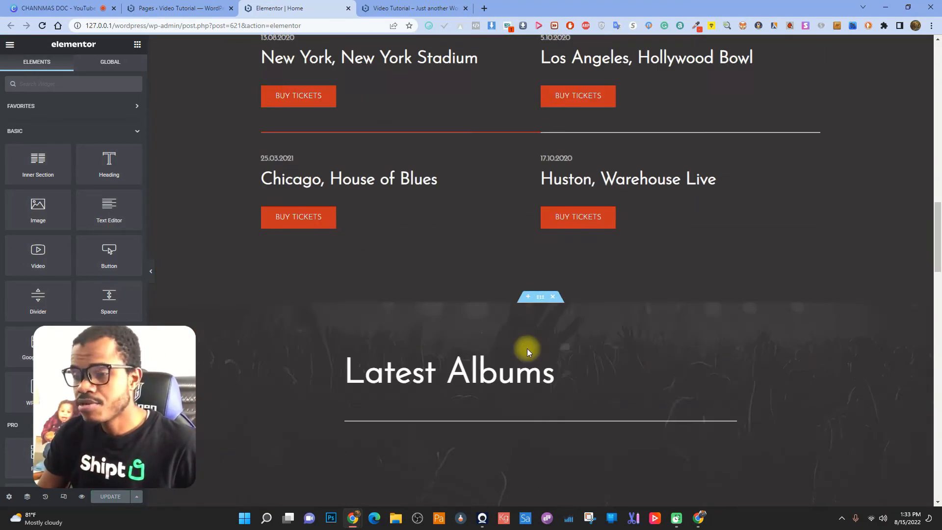
{"action": "scroll", "coordinate": [515, 328], "scroll_direction": "down", "scroll_amount": 3}
{"action": "left_click", "coordinate": [279, 212]}
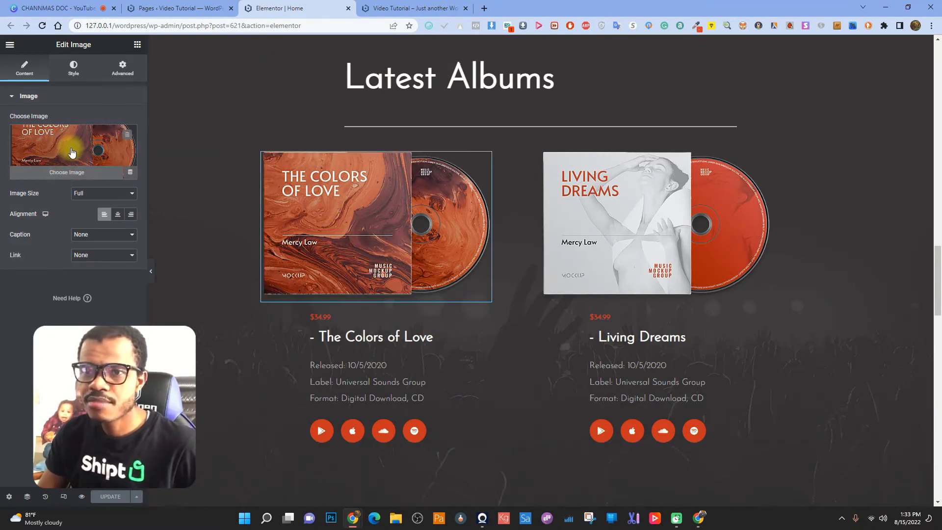
{"action": "left_click", "coordinate": [110, 170]}
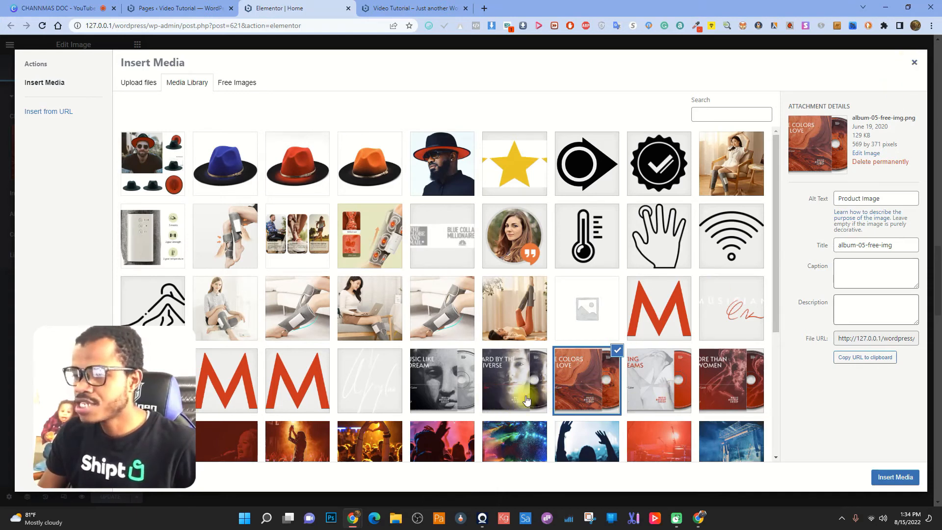
Switch to the live site and view the album covers in its Latest Albums section.
{"action": "left_click", "coordinate": [400, 5]}
{"action": "scroll", "coordinate": [346, 278], "scroll_direction": "down", "scroll_amount": 20}
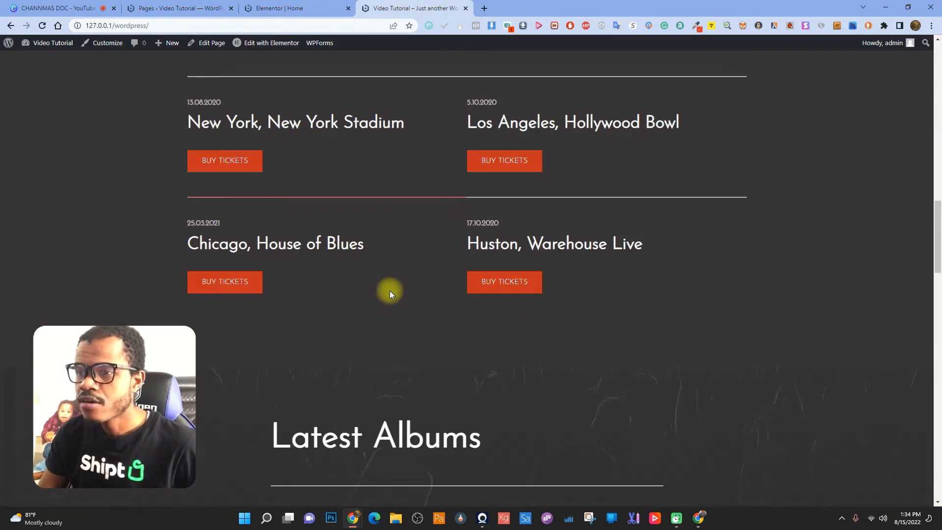
{"action": "scroll", "coordinate": [403, 246], "scroll_direction": "up", "scroll_amount": 1}
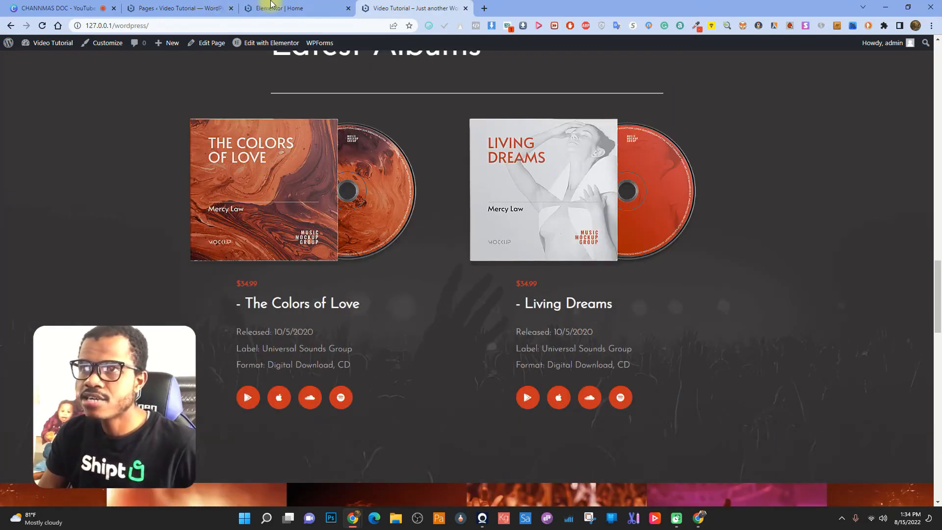
Return to the Elementor media library and check the pixel dimensions of the selected album cover in its attachment details.
{"action": "left_click", "coordinate": [214, 6]}
{"action": "left_click", "coordinate": [320, 7]}
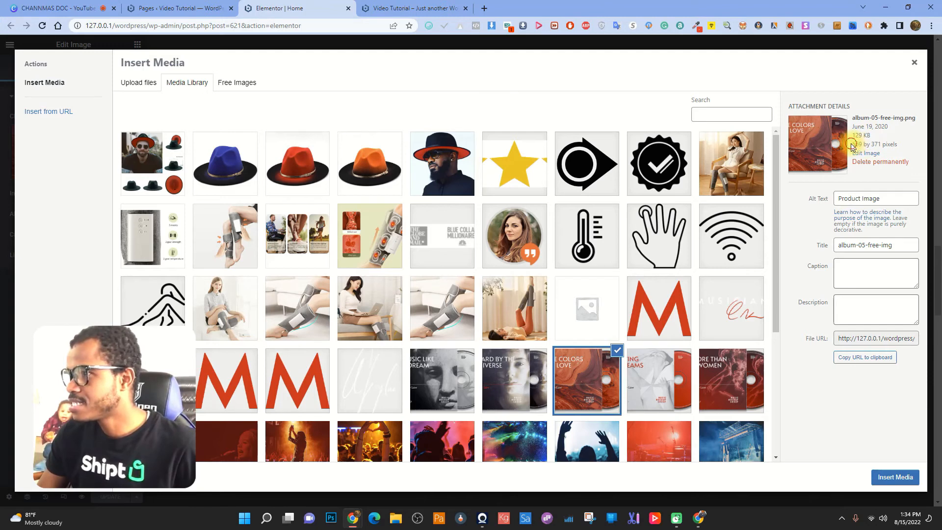
{"action": "left_click_drag", "start_coordinate": [851, 146], "coordinate": [892, 144]}
{"action": "left_click", "coordinate": [877, 144]}
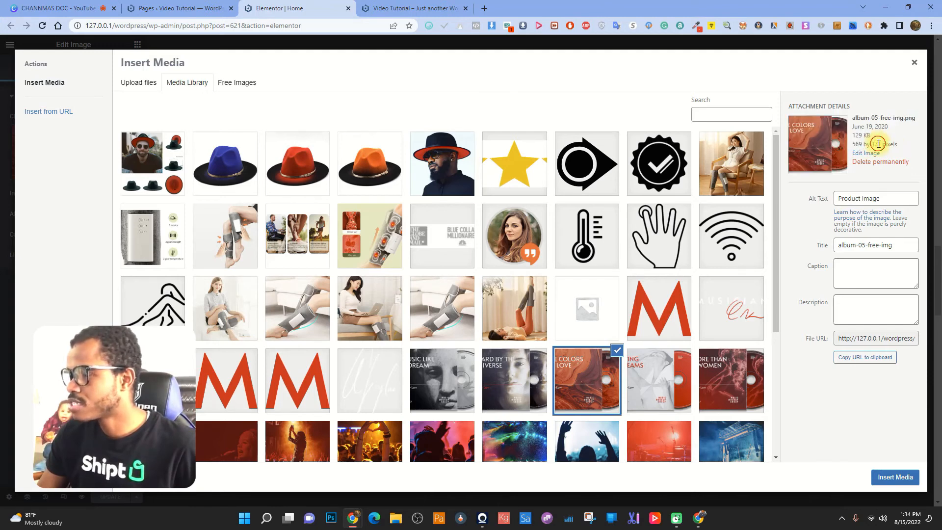
{"action": "left_click", "coordinate": [905, 146]}
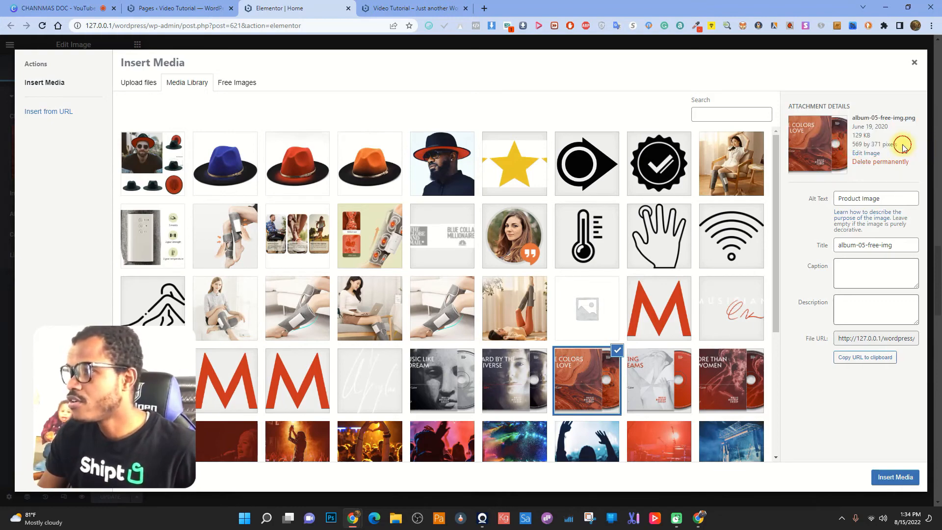
Switch to the live site and look over the Latest Albums section and the photo gallery below it.
{"action": "left_click", "coordinate": [411, 4]}
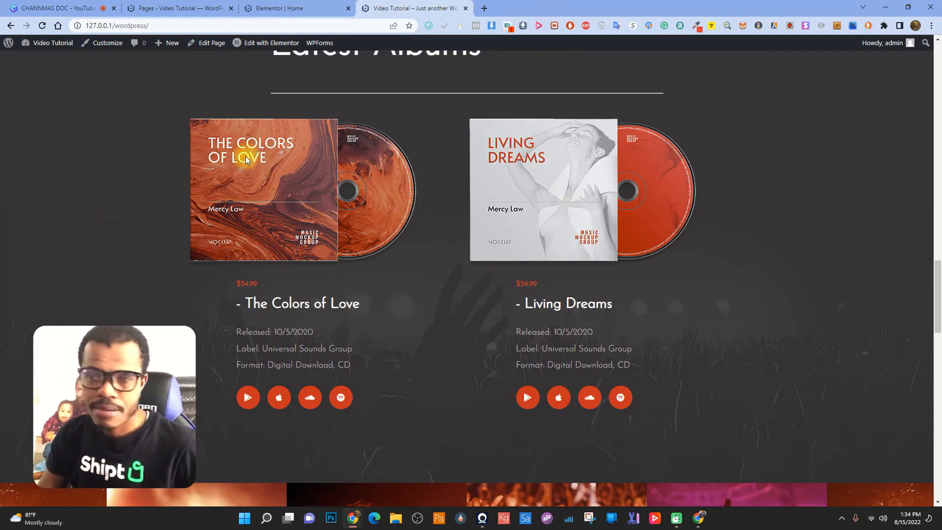
{"action": "scroll", "coordinate": [431, 190], "scroll_direction": "down", "scroll_amount": 9}
{"action": "scroll", "coordinate": [442, 185], "scroll_direction": "up", "scroll_amount": 13}
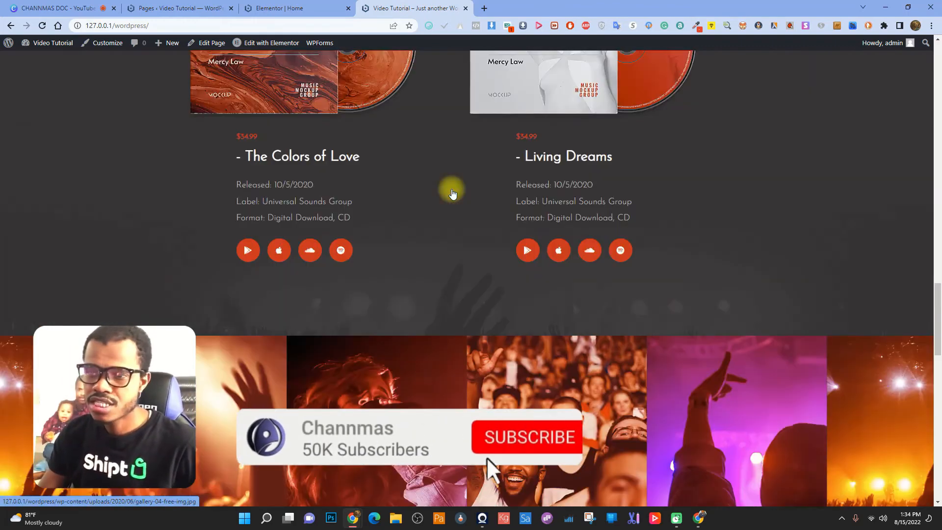
{"action": "scroll", "coordinate": [448, 189], "scroll_direction": "up", "scroll_amount": 5}
Return to the Elementor editor for the Home page and close the media library without inserting an image.
{"action": "left_click", "coordinate": [223, 8]}
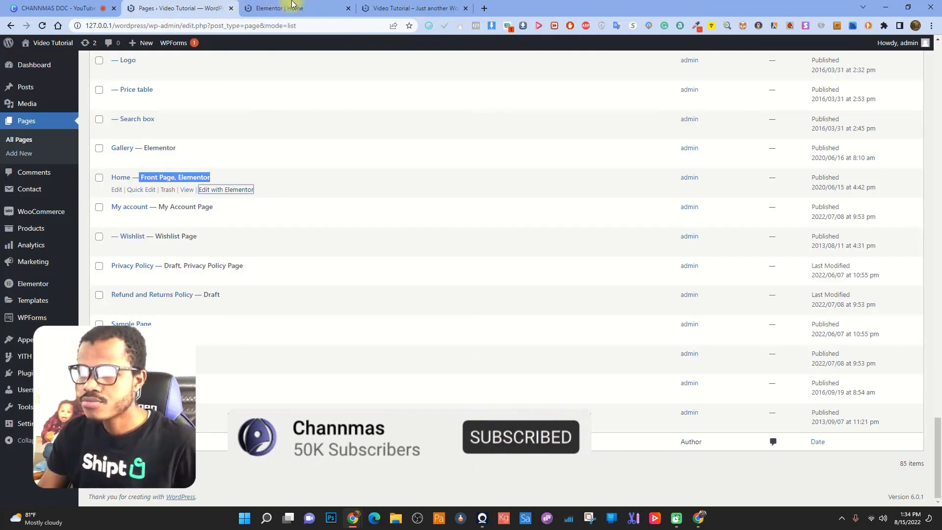
{"action": "left_click", "coordinate": [295, 8]}
{"action": "left_click", "coordinate": [914, 62]}
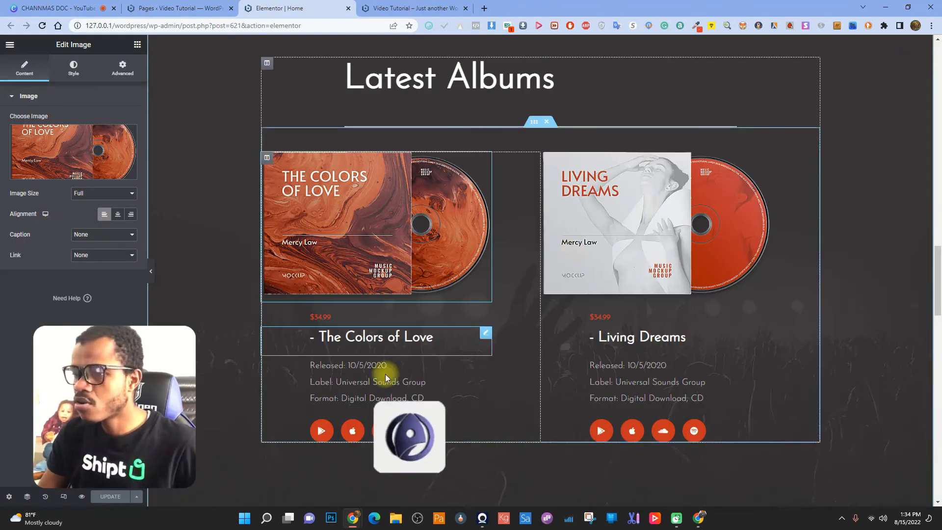
Add another item to the social icons under The Colors of Love and clear its default WordPress icon.
{"action": "left_click", "coordinate": [352, 430]}
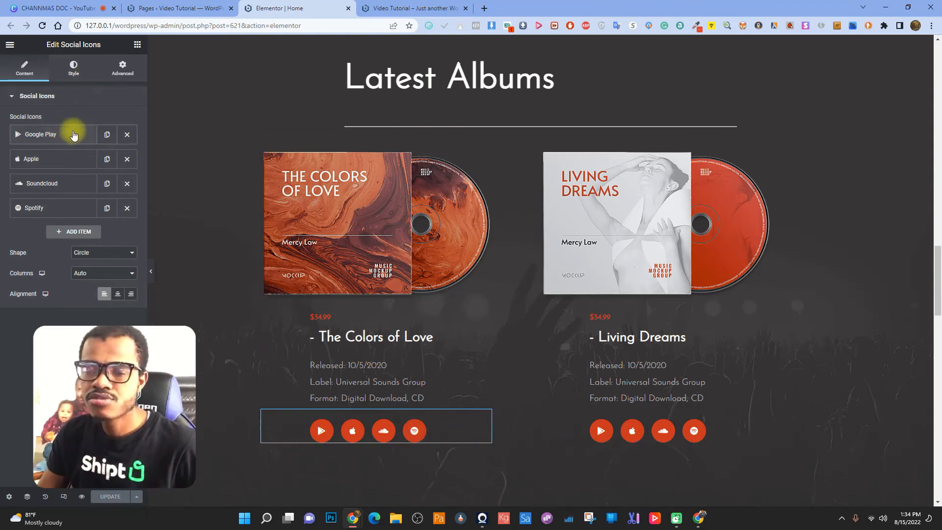
{"action": "left_click", "coordinate": [78, 230]}
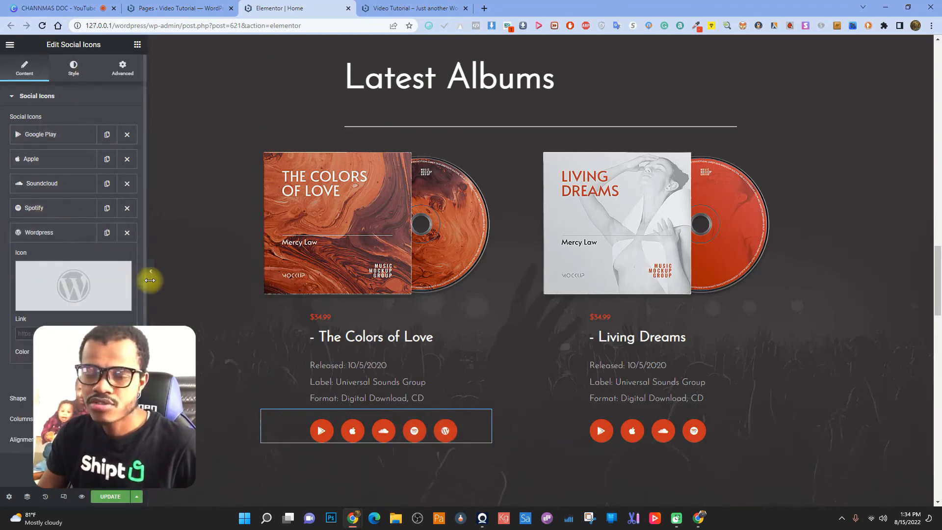
{"action": "mouse_move", "coordinate": [119, 278]}
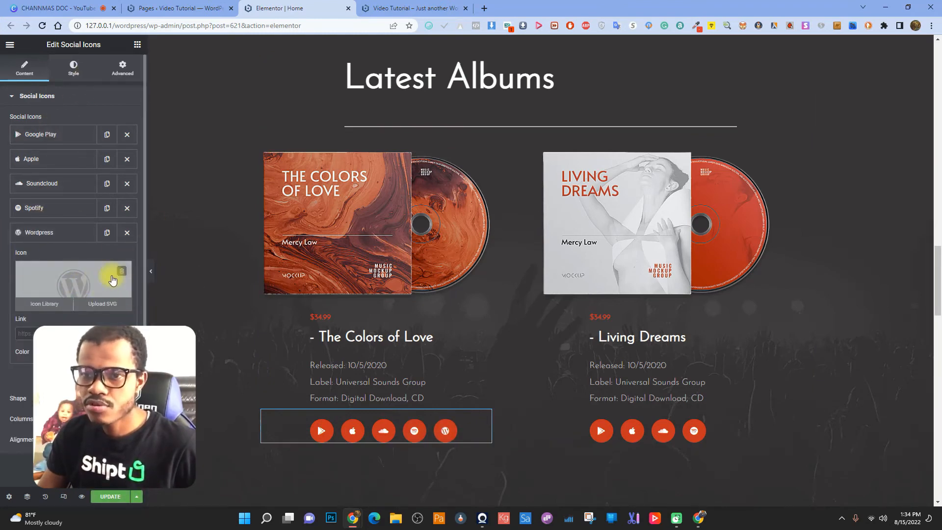
{"action": "left_click", "coordinate": [122, 271]}
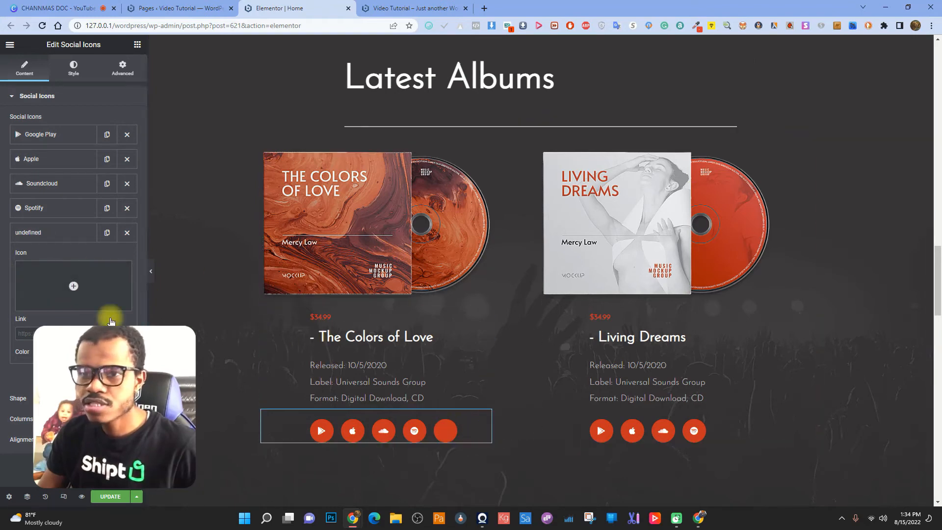
{"action": "left_click", "coordinate": [123, 233]}
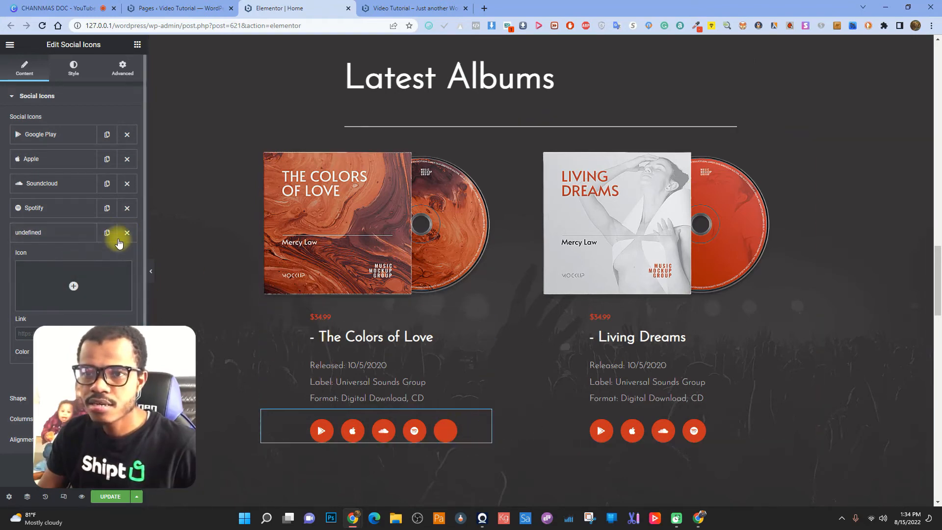
{"action": "left_click", "coordinate": [81, 234]}
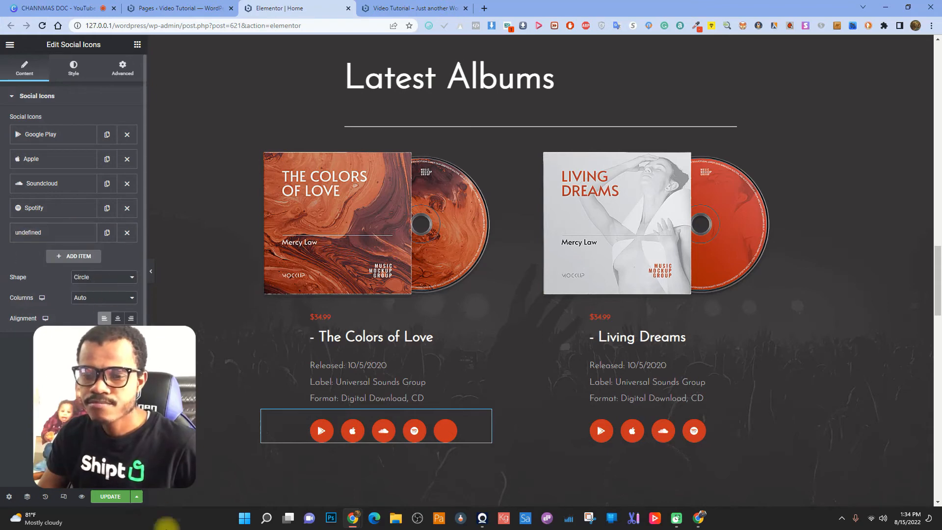
Reload the Home page editor, discarding the unsaved social icon changes.
{"action": "left_click", "coordinate": [42, 25]}
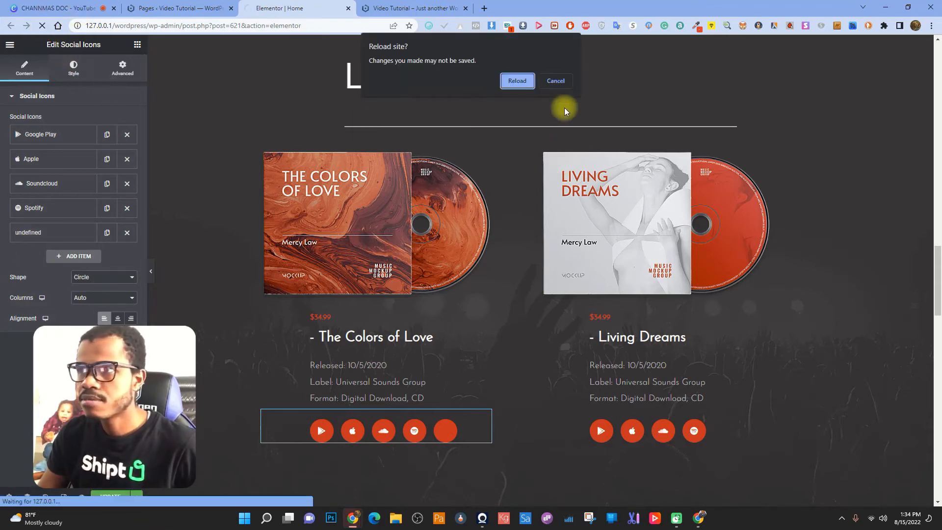
{"action": "left_click", "coordinate": [517, 81]}
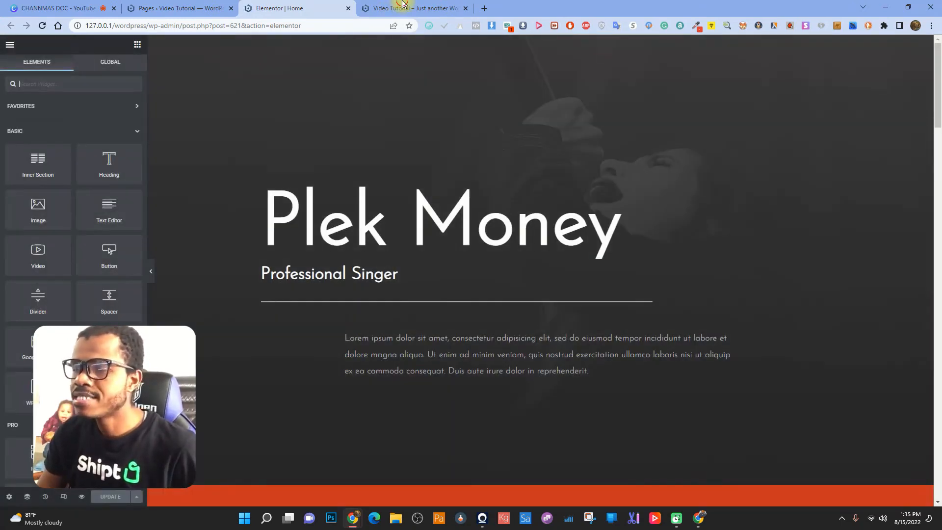
Open the Biography page from the live site's navigation in a new tab and edit it with Elementor.
{"action": "left_click", "coordinate": [402, 5]}
{"action": "scroll", "coordinate": [648, 185], "scroll_direction": "up", "scroll_amount": 10}
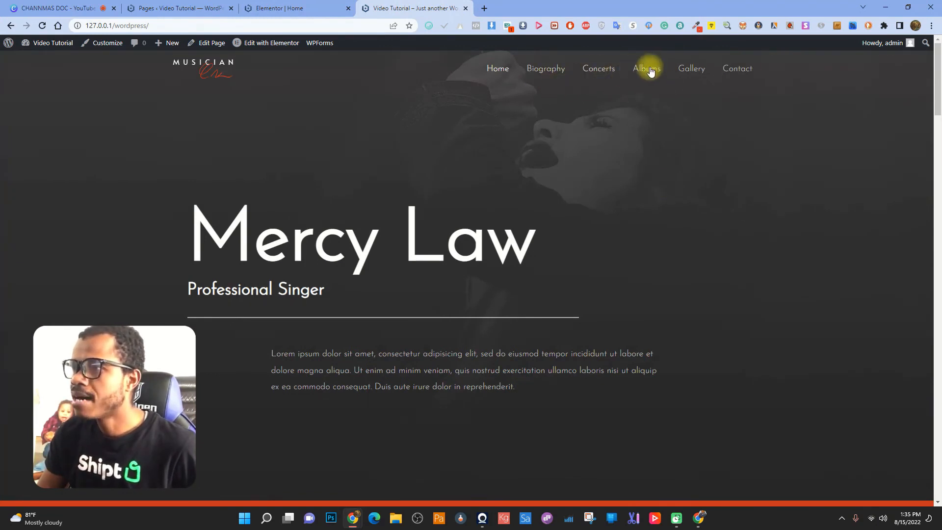
{"action": "right_click", "coordinate": [552, 72]}
{"action": "left_click", "coordinate": [569, 75]}
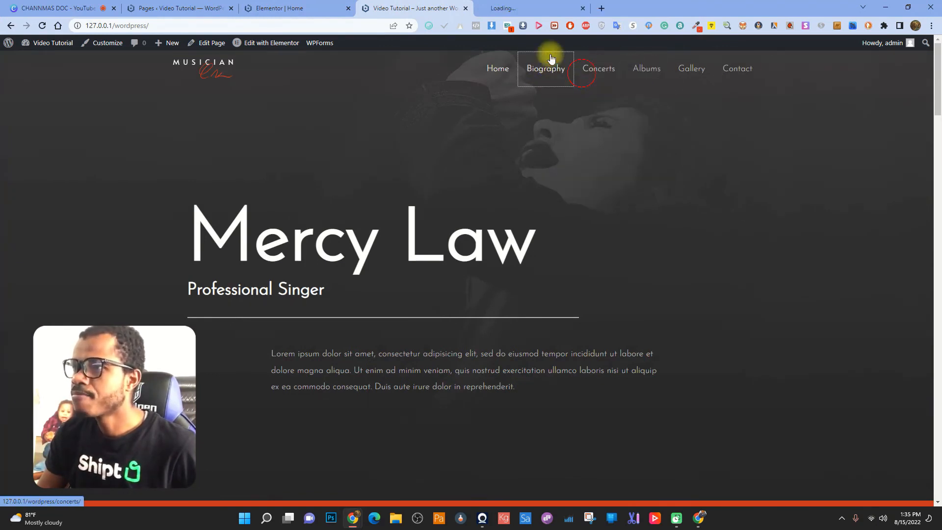
{"action": "left_click", "coordinate": [540, 8]}
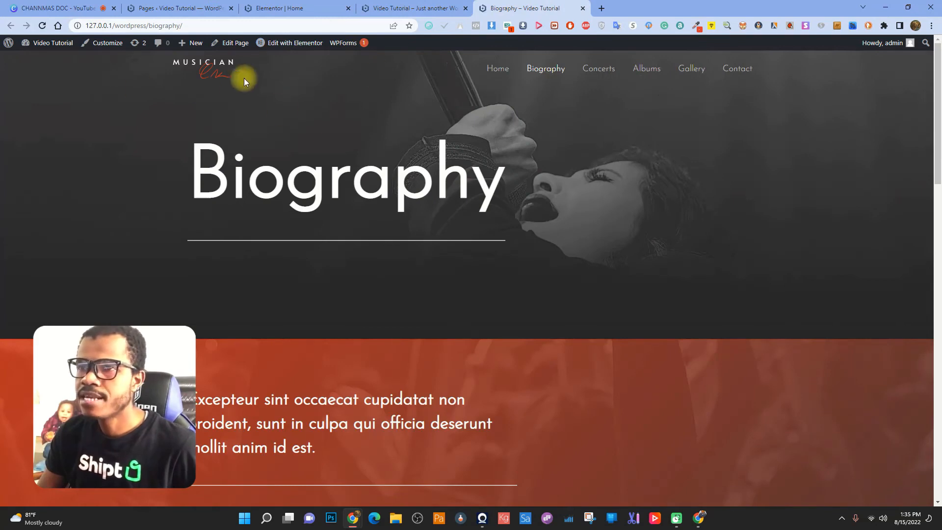
{"action": "left_click", "coordinate": [302, 46]}
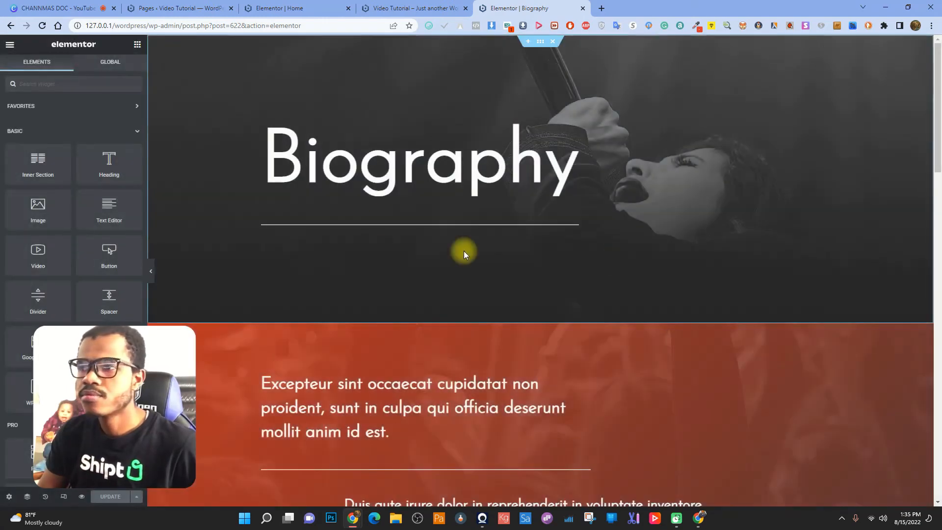
Change the Biography page's main heading to "My Biography" and save the update.
{"action": "left_click", "coordinate": [448, 164]}
{"action": "left_click", "coordinate": [63, 143]}
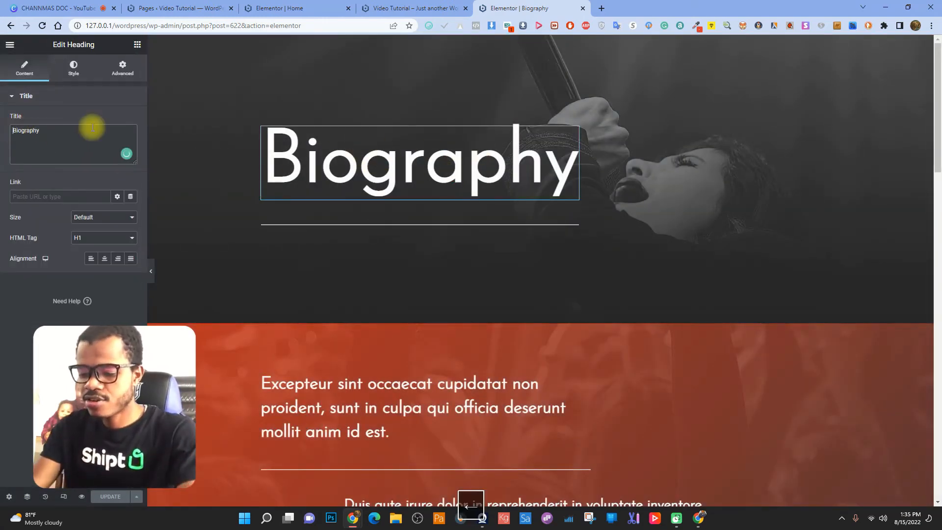
{"action": "type", "text": "My"}
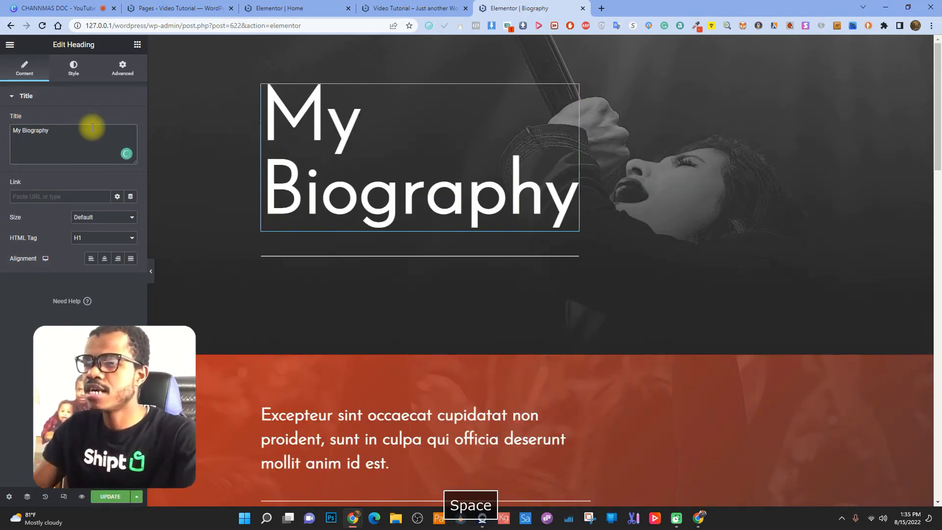
{"action": "scroll", "coordinate": [540, 275], "scroll_direction": "down", "scroll_amount": 5}
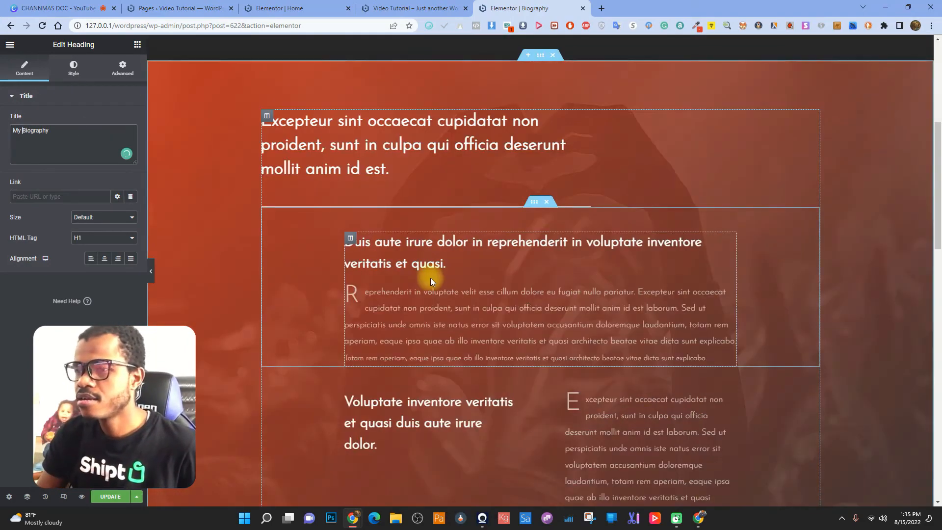
{"action": "scroll", "coordinate": [430, 278], "scroll_direction": "down", "scroll_amount": 15}
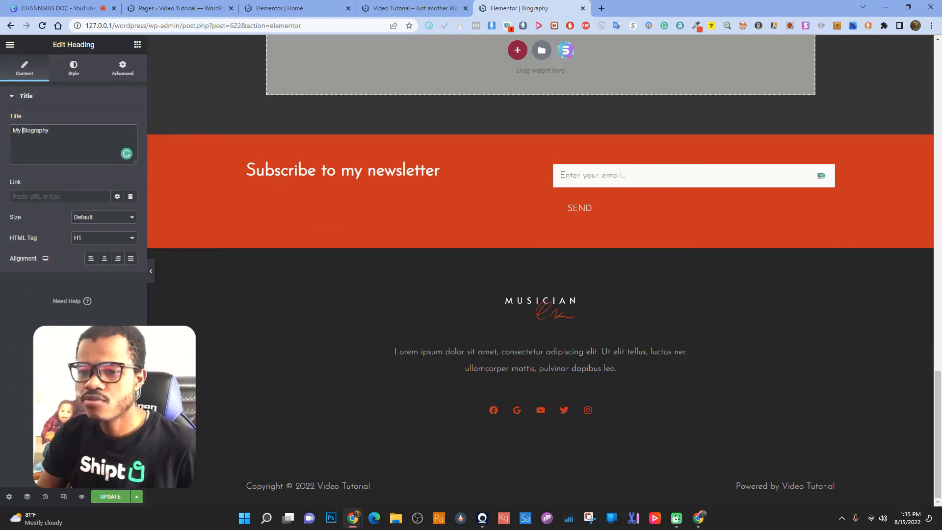
Open the Biography page on the live site and check the edited heading and the content below.
{"action": "left_click", "coordinate": [422, 8]}
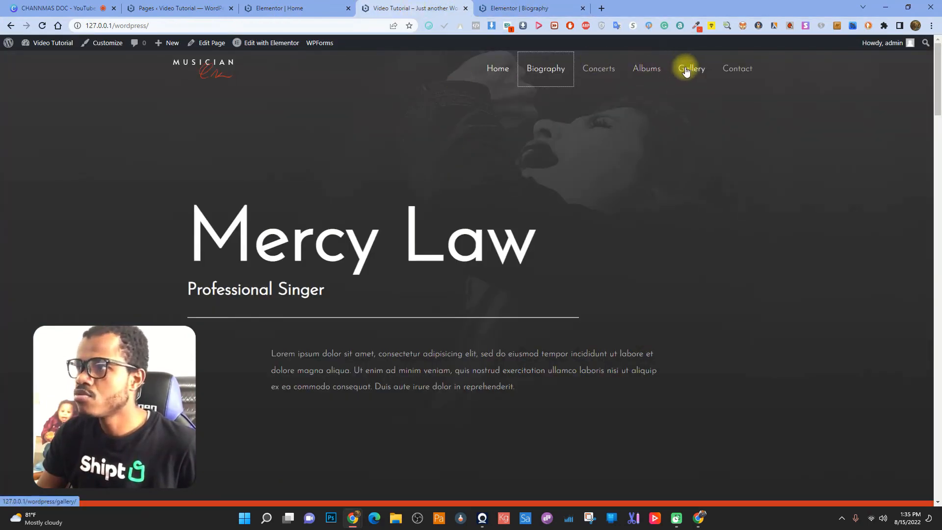
{"action": "left_click", "coordinate": [545, 68]}
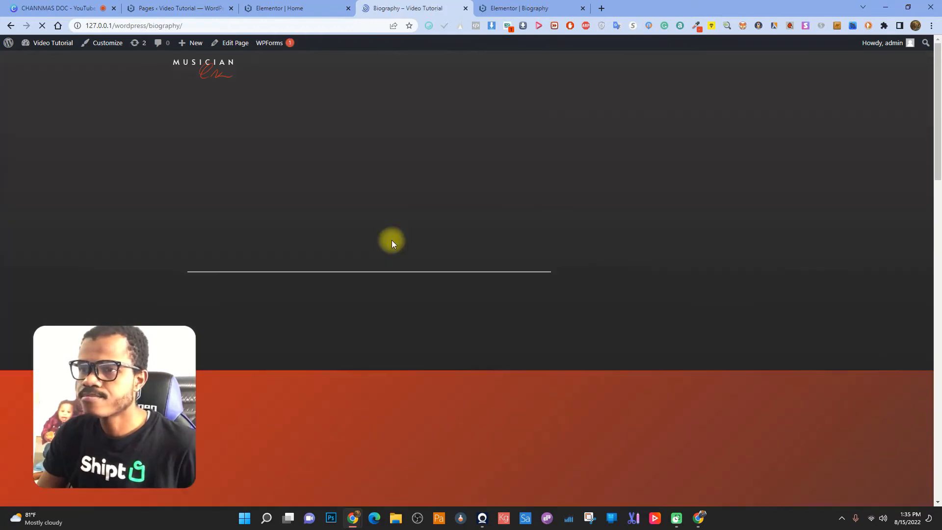
{"action": "scroll", "coordinate": [397, 211], "scroll_direction": "down", "scroll_amount": 15}
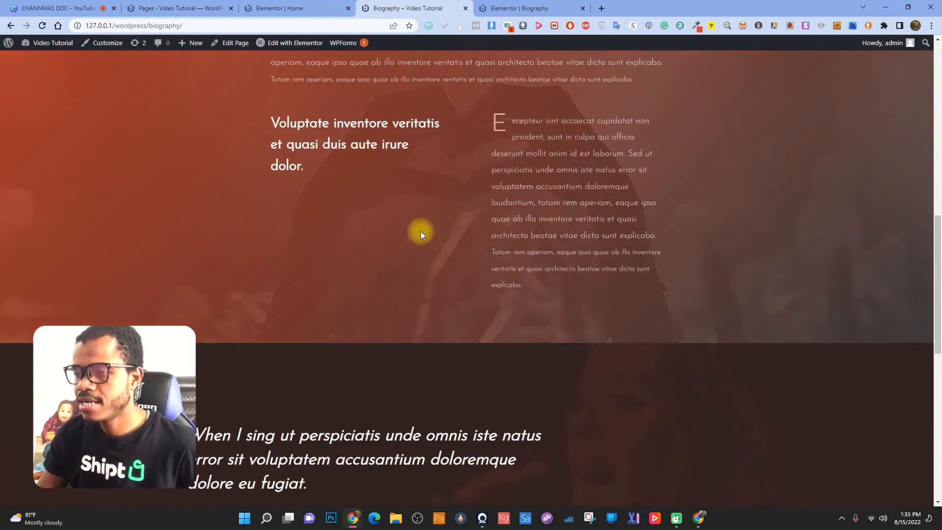
{"action": "scroll", "coordinate": [372, 252], "scroll_direction": "up", "scroll_amount": 8}
{"action": "scroll", "coordinate": [372, 252], "scroll_direction": "up", "scroll_amount": 10}
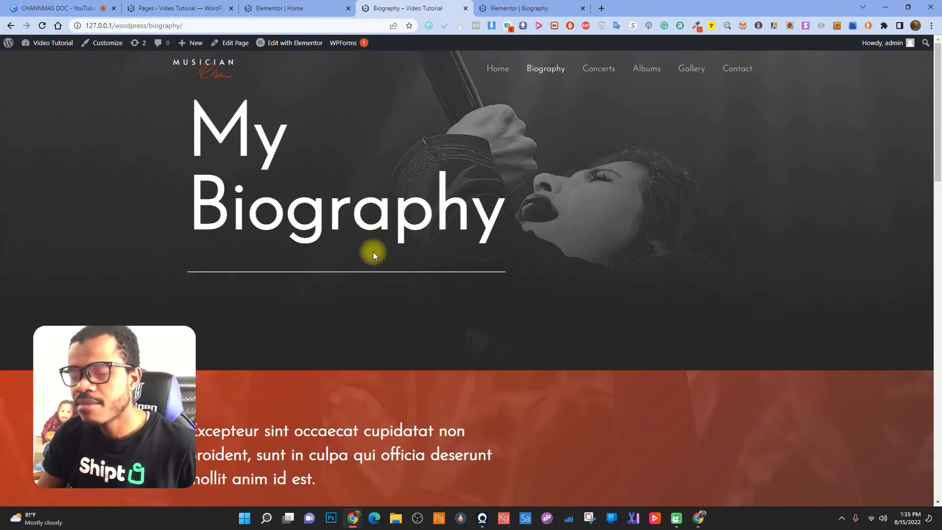
Inspect the live site in the browser's responsive mobile preview, review the homepage there, and close the developer tools.
{"action": "right_click", "coordinate": [640, 89]}
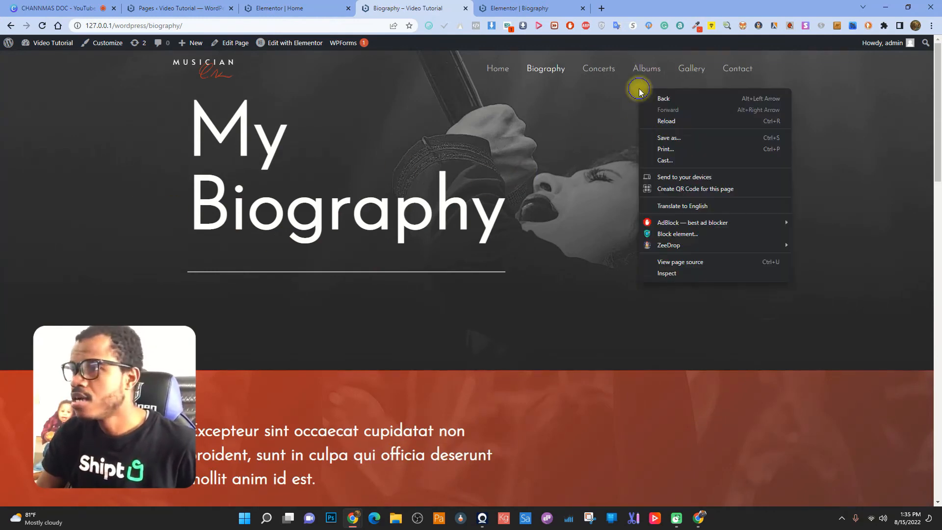
{"action": "left_click", "coordinate": [668, 274]}
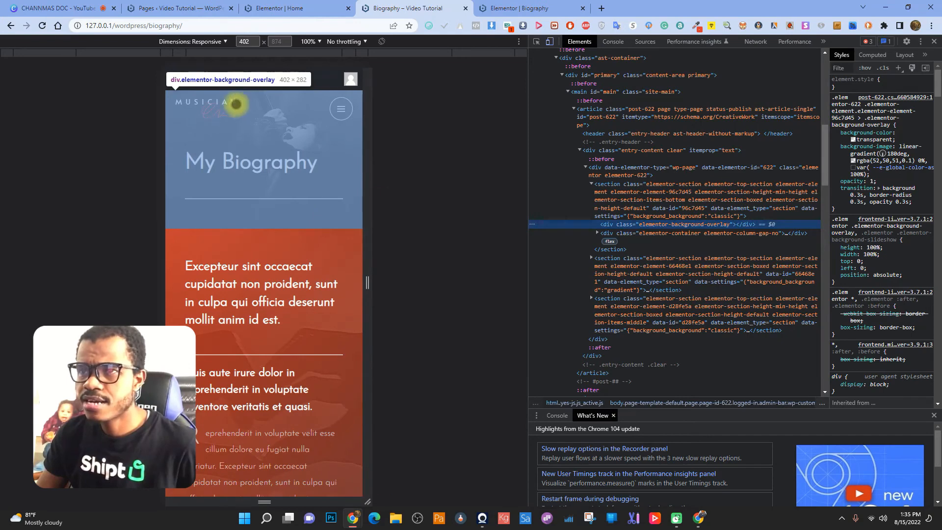
{"action": "left_click", "coordinate": [223, 108]}
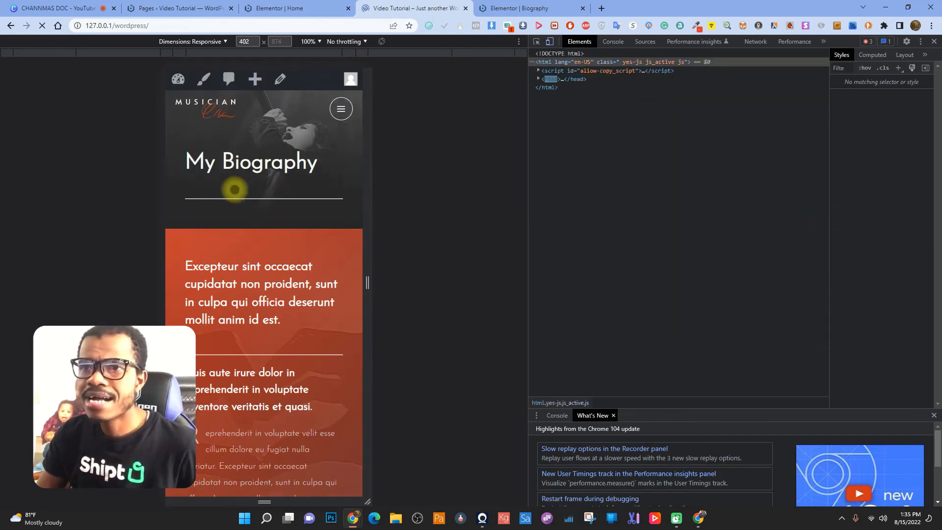
{"action": "scroll", "coordinate": [294, 183], "scroll_direction": "down", "scroll_amount": 1}
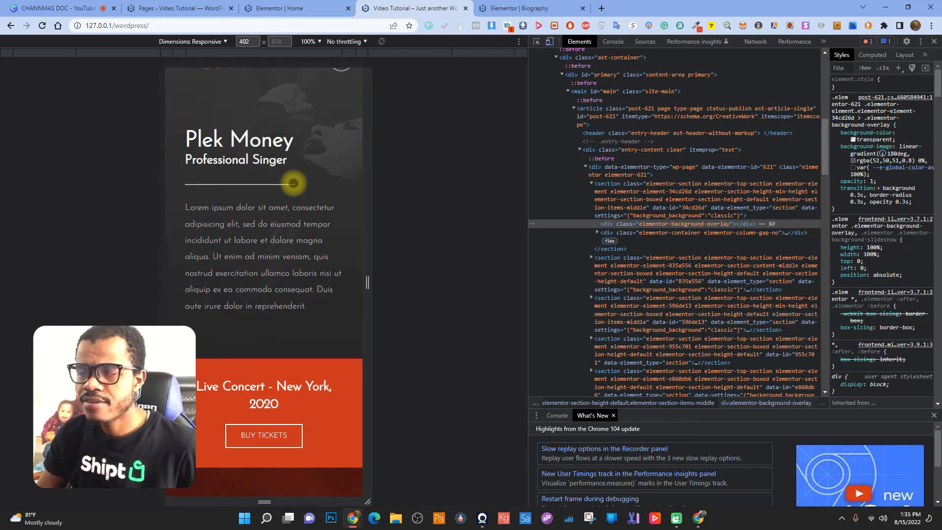
{"action": "scroll", "coordinate": [274, 196], "scroll_direction": "down", "scroll_amount": 15}
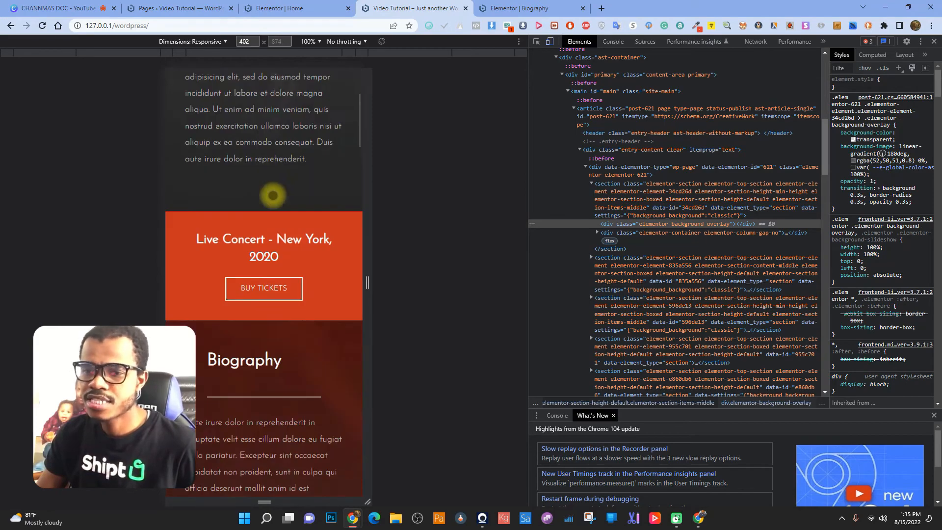
{"action": "scroll", "coordinate": [283, 221], "scroll_direction": "down", "scroll_amount": 5}
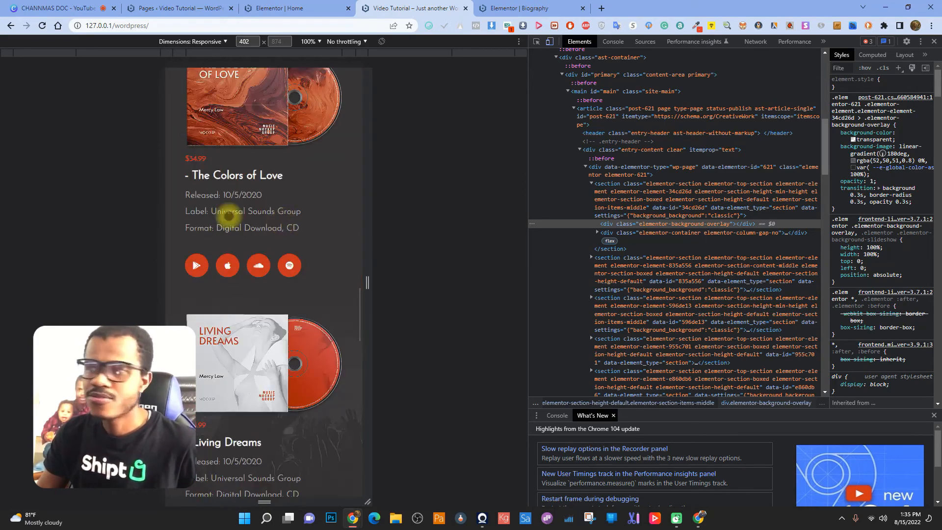
{"action": "left_click", "coordinate": [934, 41]}
Review the live homepage at desktop width from the album section up to the hero heading.
{"action": "scroll", "coordinate": [324, 280], "scroll_direction": "down", "scroll_amount": 3}
{"action": "scroll", "coordinate": [397, 241], "scroll_direction": "up", "scroll_amount": 14}
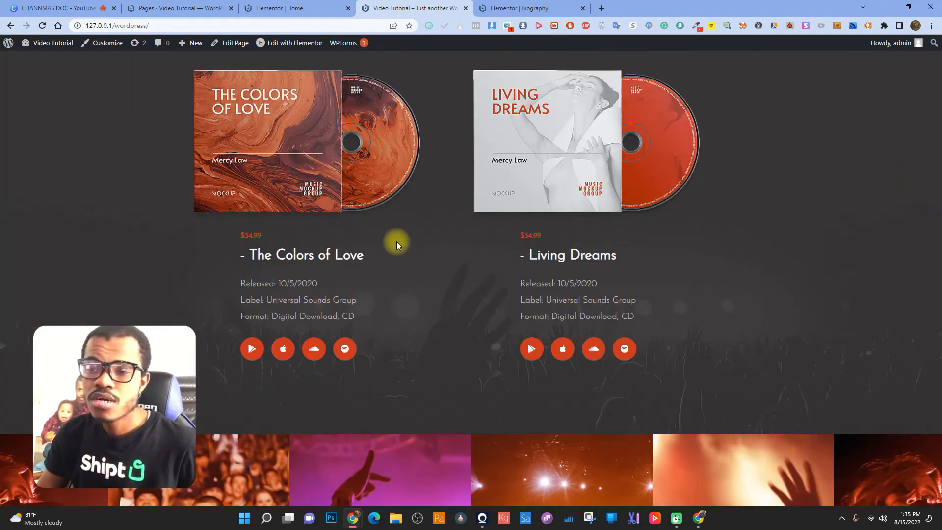
{"action": "scroll", "coordinate": [401, 235], "scroll_direction": "up", "scroll_amount": 6}
{"action": "scroll", "coordinate": [402, 235], "scroll_direction": "up", "scroll_amount": 10}
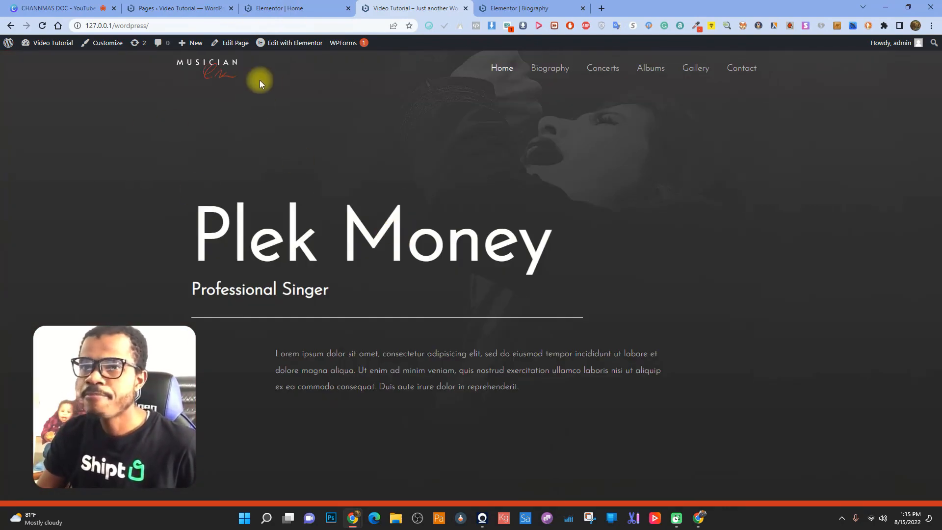
Return to the Elementor editor for the Biography page.
{"action": "left_click", "coordinate": [196, 5]}
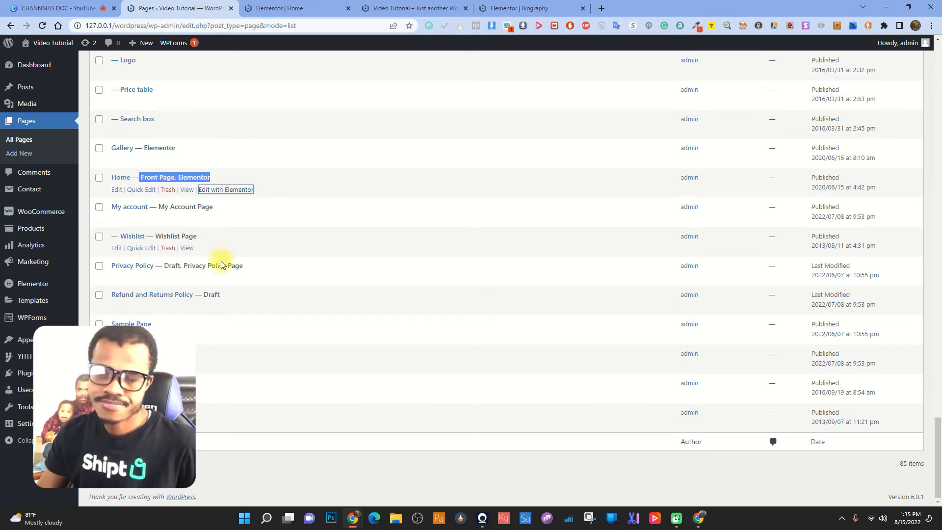
{"action": "left_click", "coordinate": [410, 6]}
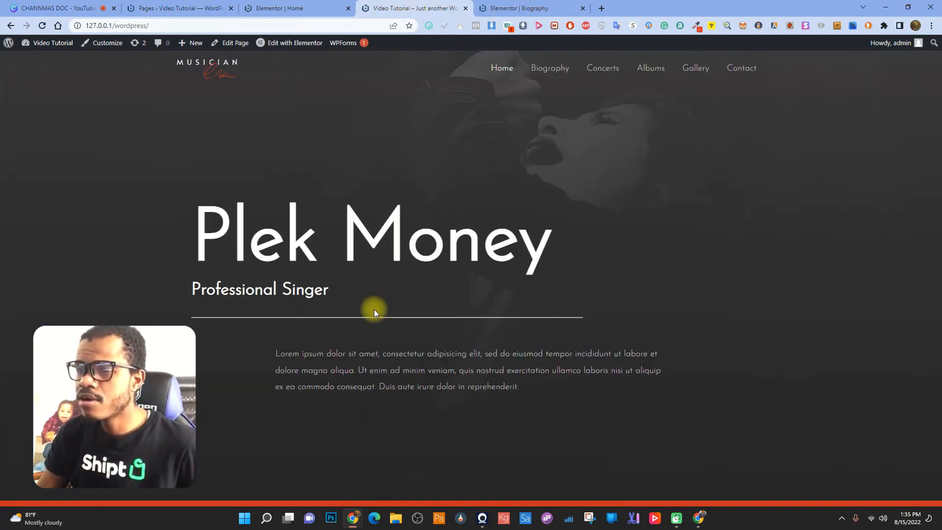
{"action": "left_click", "coordinate": [329, 4]}
{"action": "left_click", "coordinate": [480, 6]}
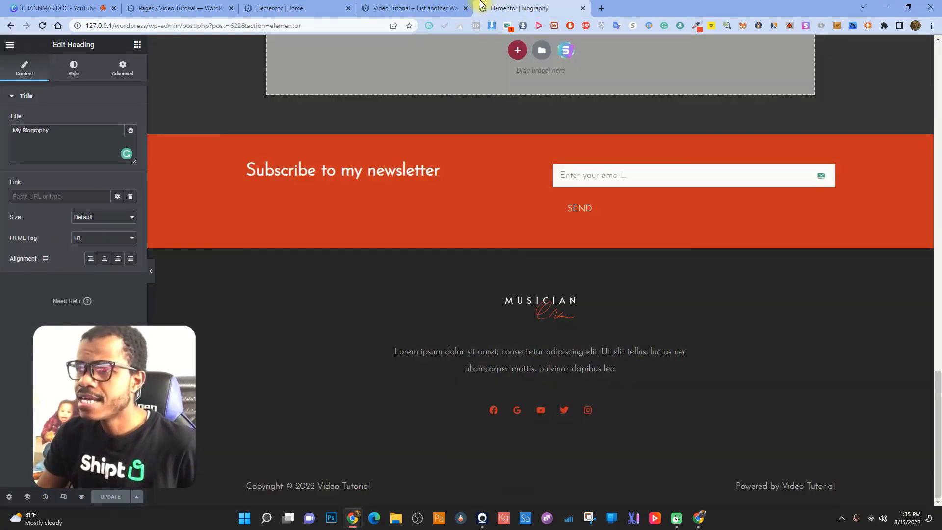
Close the Biography page editor and review the live homepage down to the Latest Albums section.
{"action": "scroll", "coordinate": [455, 151], "scroll_direction": "up", "scroll_amount": 6}
{"action": "left_click", "coordinate": [582, 8]}
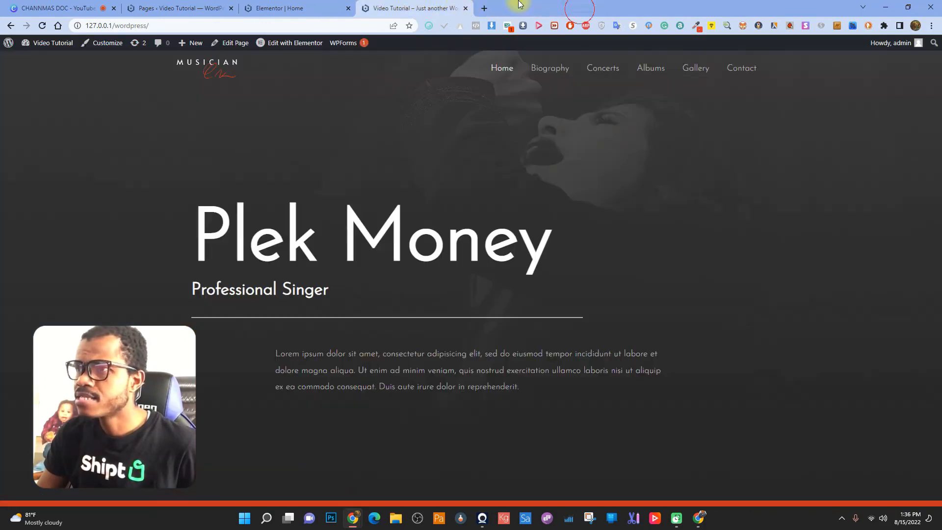
{"action": "scroll", "coordinate": [429, 301], "scroll_direction": "down", "scroll_amount": 7}
{"action": "scroll", "coordinate": [427, 290], "scroll_direction": "up", "scroll_amount": 7}
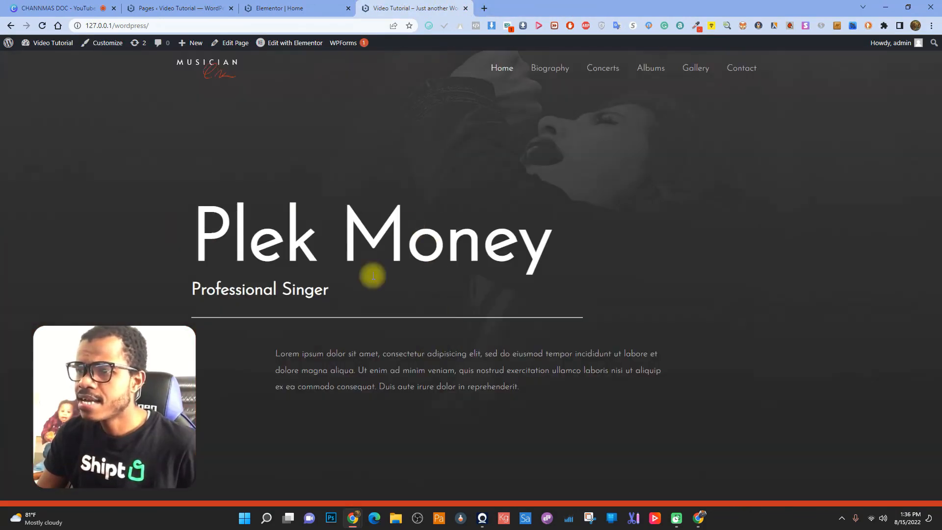
{"action": "scroll", "coordinate": [379, 394], "scroll_direction": "down", "scroll_amount": 12}
{"action": "scroll", "coordinate": [380, 395], "scroll_direction": "down", "scroll_amount": 12}
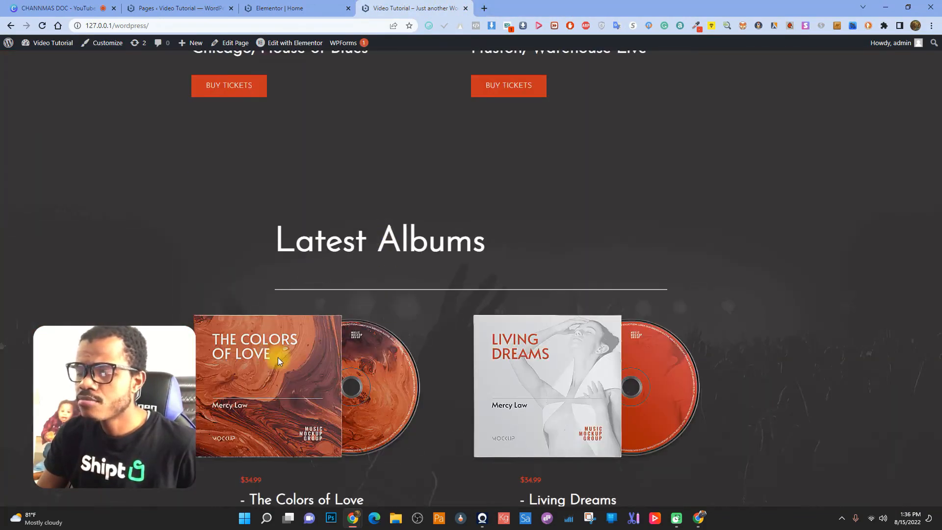
Copy the album title "The Colors of Love" from the Latest Albums section of the live homepage.
{"action": "scroll", "coordinate": [277, 357], "scroll_direction": "down", "scroll_amount": 3}
{"action": "left_click_drag", "start_coordinate": [259, 352], "coordinate": [374, 351]}
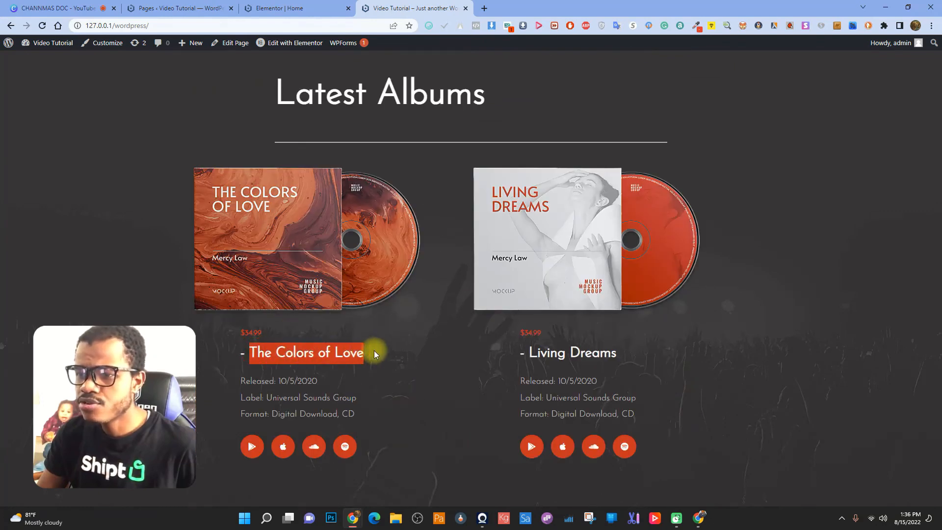
{"action": "right_click", "coordinate": [355, 352]}
{"action": "left_click", "coordinate": [396, 364]}
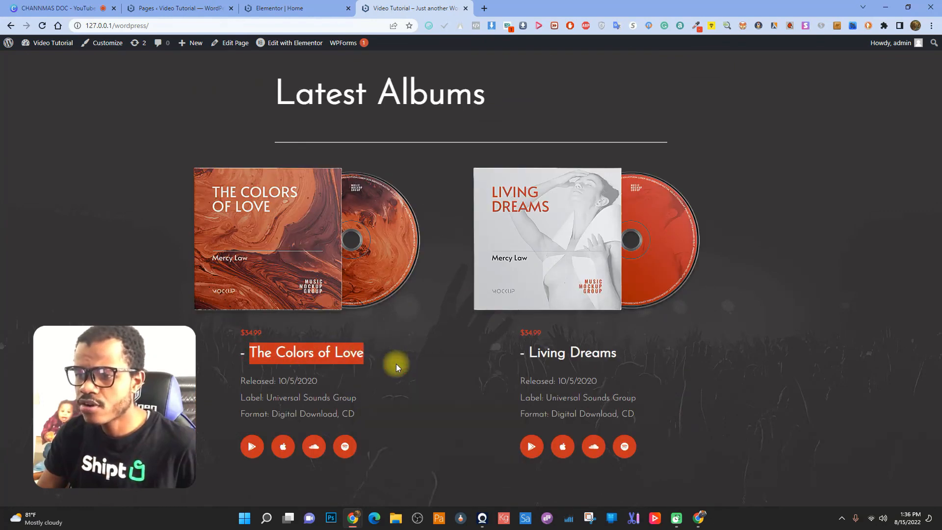
{"action": "right_click", "coordinate": [346, 352]}
{"action": "left_click", "coordinate": [393, 361]}
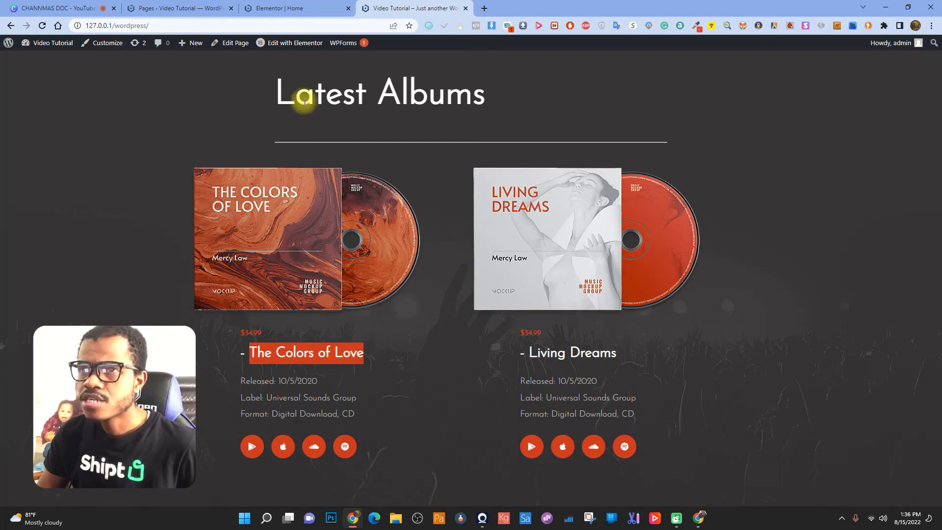
Switch to the Home page's Elementor editor and select The Colors of Love cover image under Latest Albums.
{"action": "scroll", "coordinate": [373, 143], "scroll_direction": "up", "scroll_amount": 20}
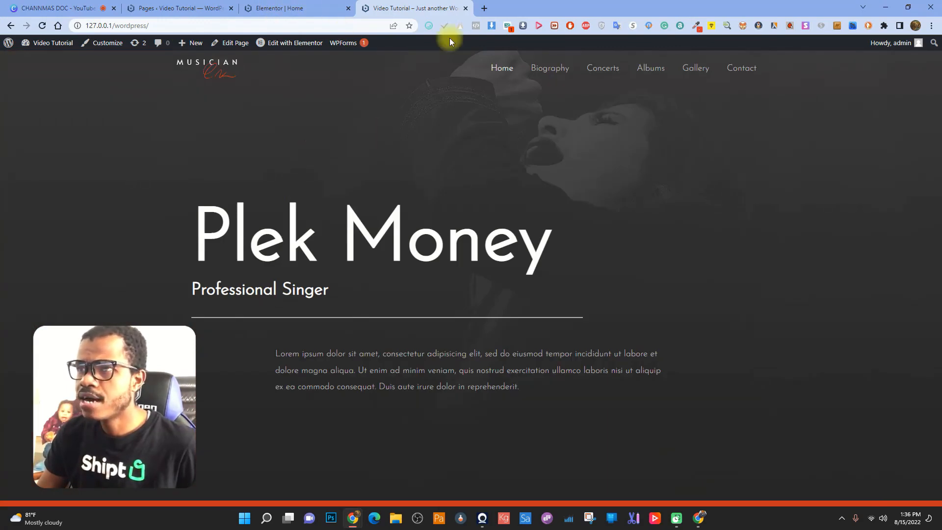
{"action": "left_click", "coordinate": [314, 7]}
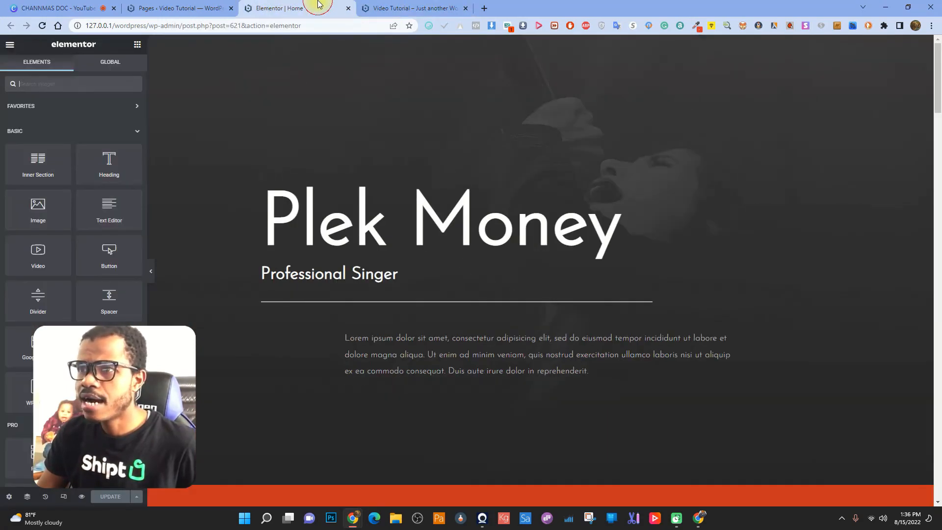
{"action": "scroll", "coordinate": [393, 339], "scroll_direction": "down", "scroll_amount": 15}
{"action": "scroll", "coordinate": [410, 339], "scroll_direction": "down", "scroll_amount": 7}
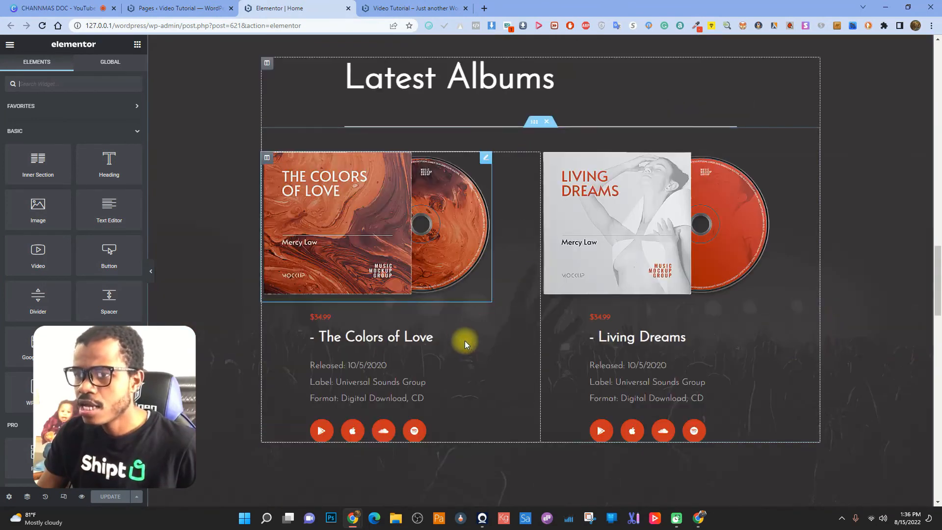
{"action": "left_click", "coordinate": [363, 234]}
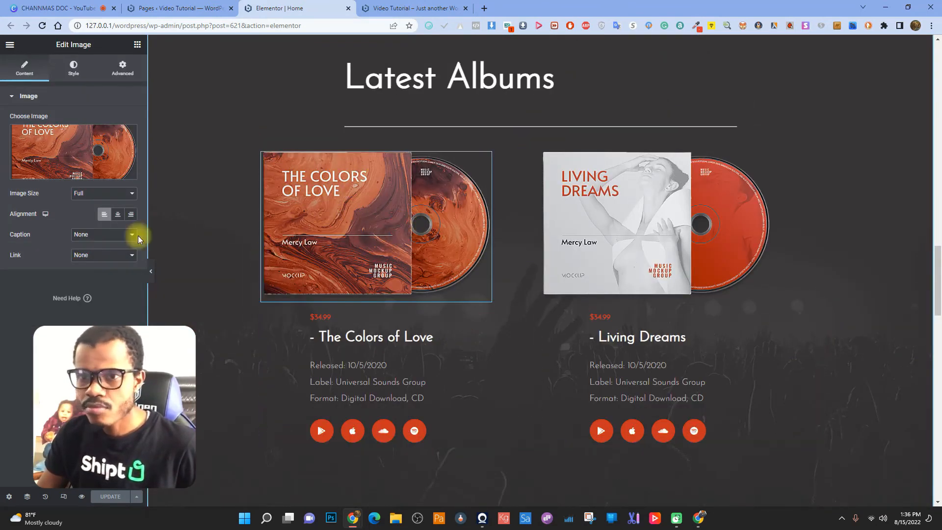
Look through the cover image's style and advanced settings, and set its link type to Custom URL.
{"action": "left_click", "coordinate": [74, 68]}
{"action": "left_click", "coordinate": [123, 71]}
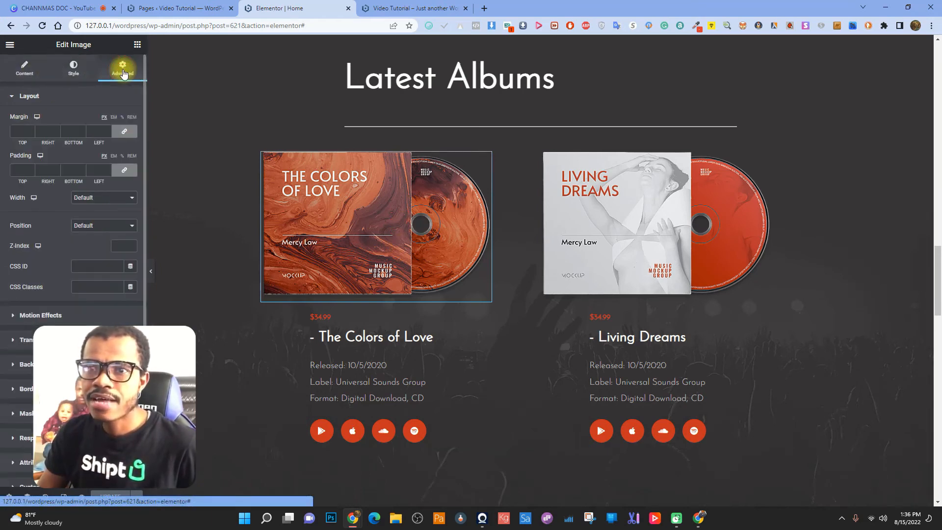
{"action": "scroll", "coordinate": [71, 324], "scroll_direction": "down", "scroll_amount": 2}
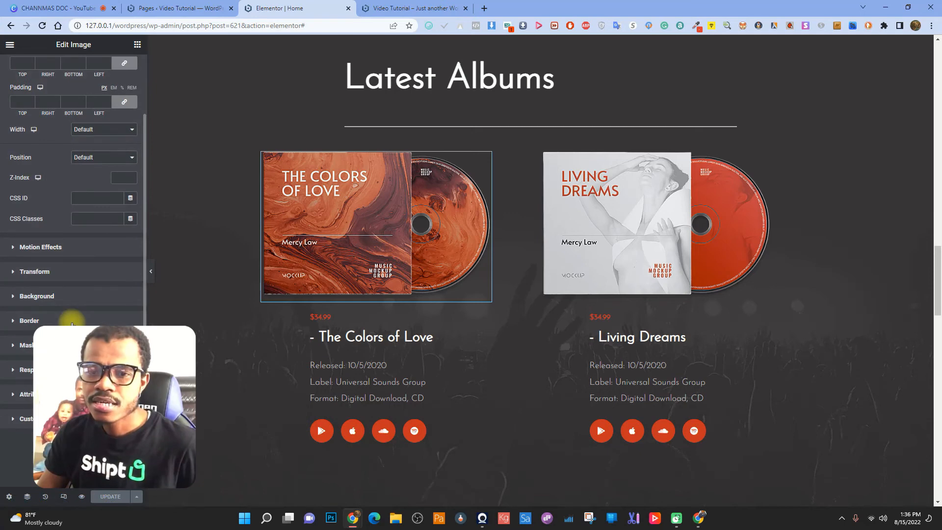
{"action": "scroll", "coordinate": [72, 324], "scroll_direction": "up", "scroll_amount": 2}
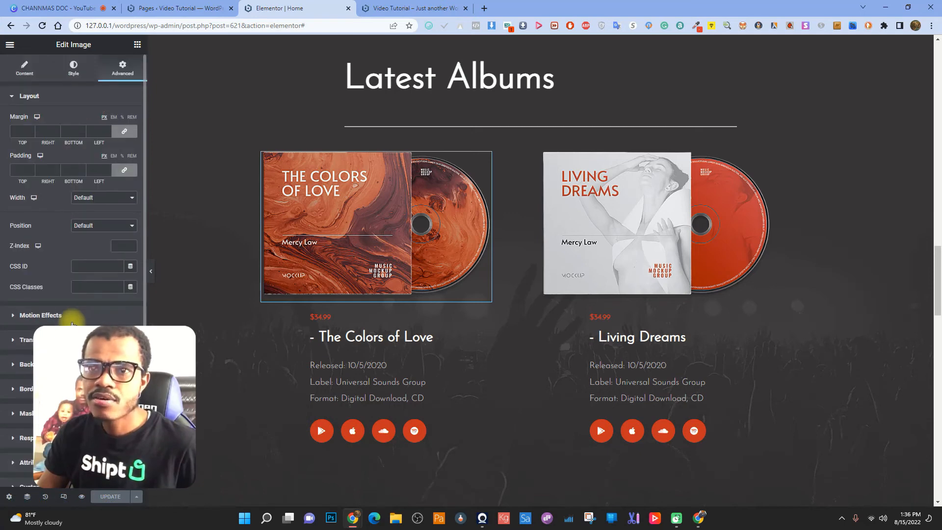
{"action": "left_click", "coordinate": [25, 68]}
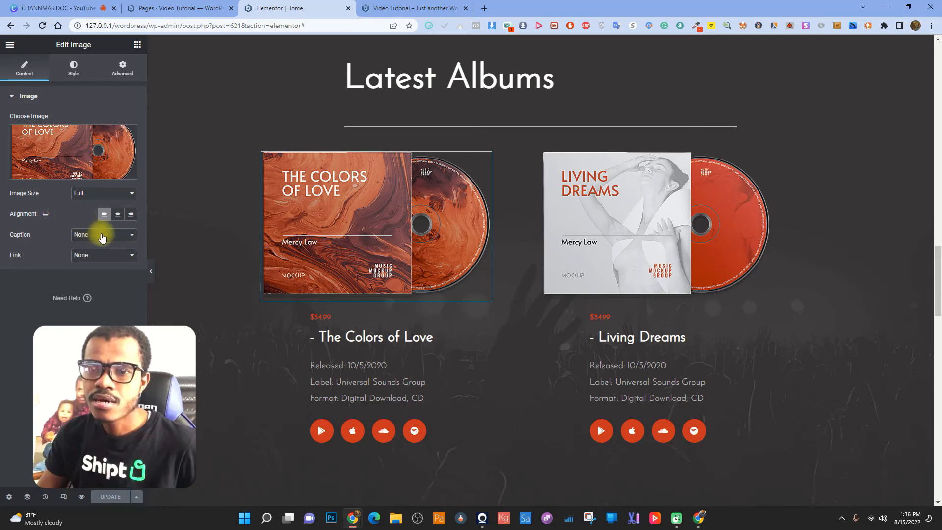
{"action": "left_click", "coordinate": [98, 255]}
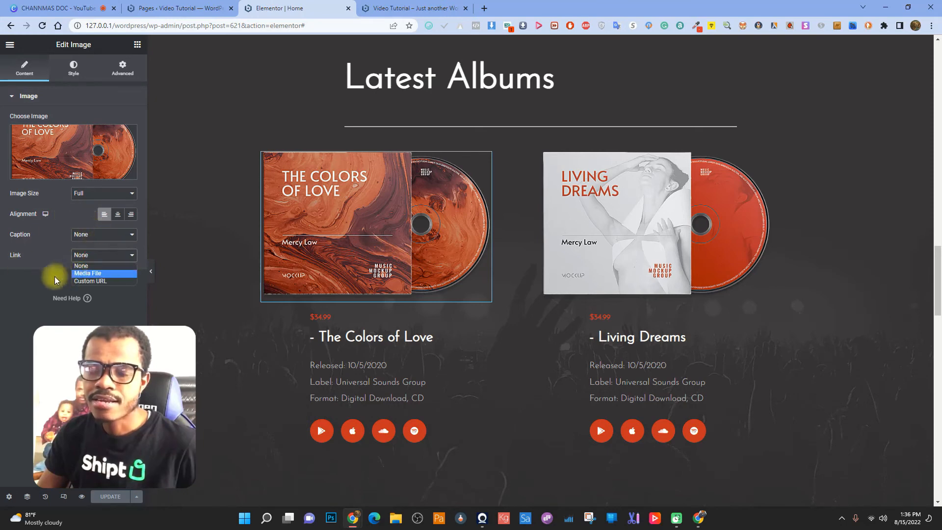
{"action": "left_click", "coordinate": [90, 281]}
Search the WooCommerce products for "The Colors of Love" and clear the search text.
{"action": "left_click", "coordinate": [150, 7]}
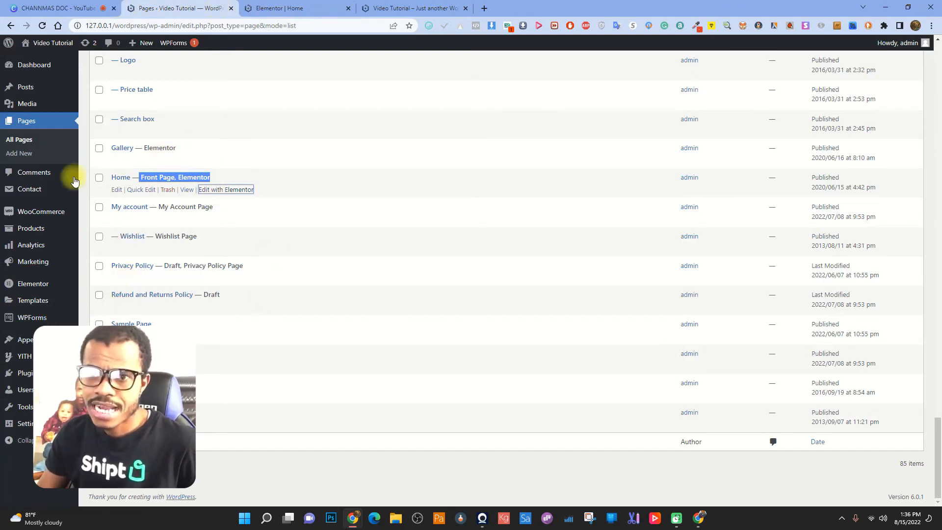
{"action": "left_click", "coordinate": [83, 230]}
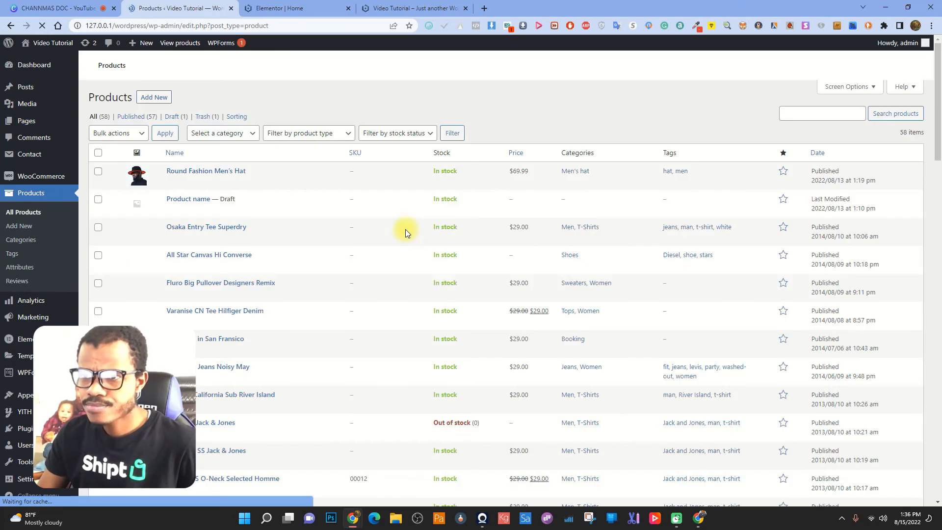
{"action": "left_click", "coordinate": [824, 116]}
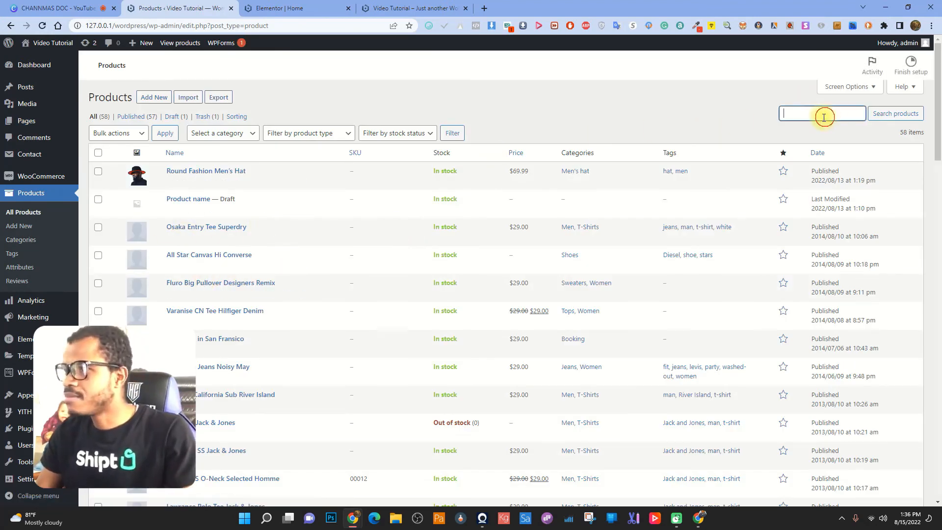
{"action": "key", "text": "ctrl+v"}
{"action": "key", "text": "Return"}
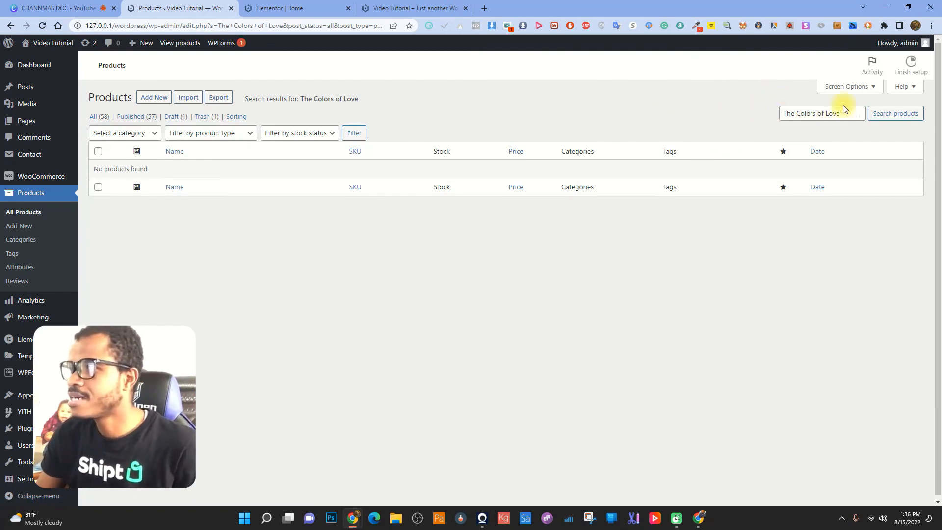
{"action": "left_click", "coordinate": [859, 113]}
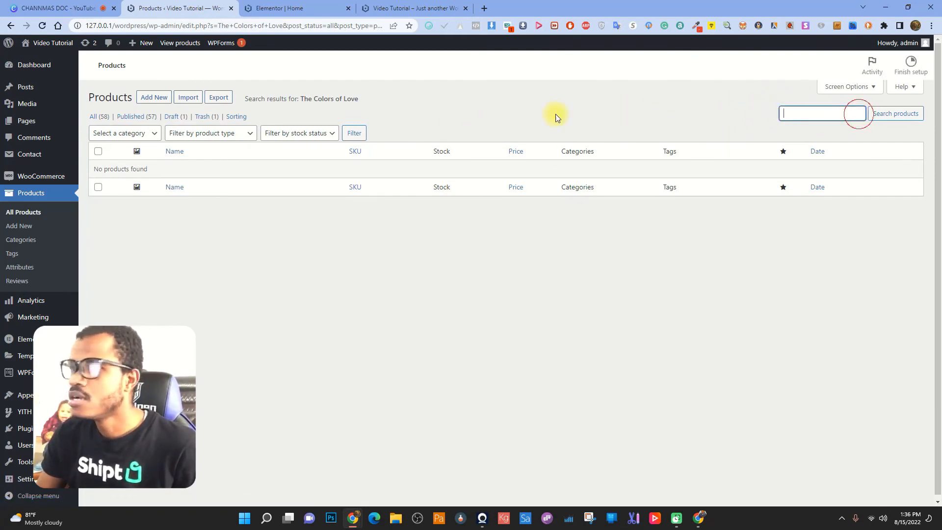
Add a new product named "The Colors of Love" with the description "This is the color of love description".
{"action": "left_click", "coordinate": [153, 101]}
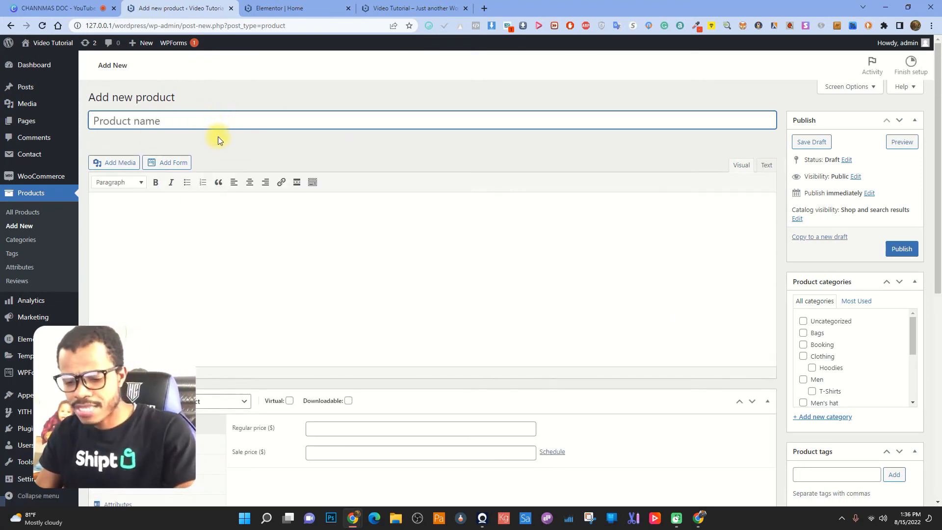
{"action": "key", "text": "ctrl+v"}
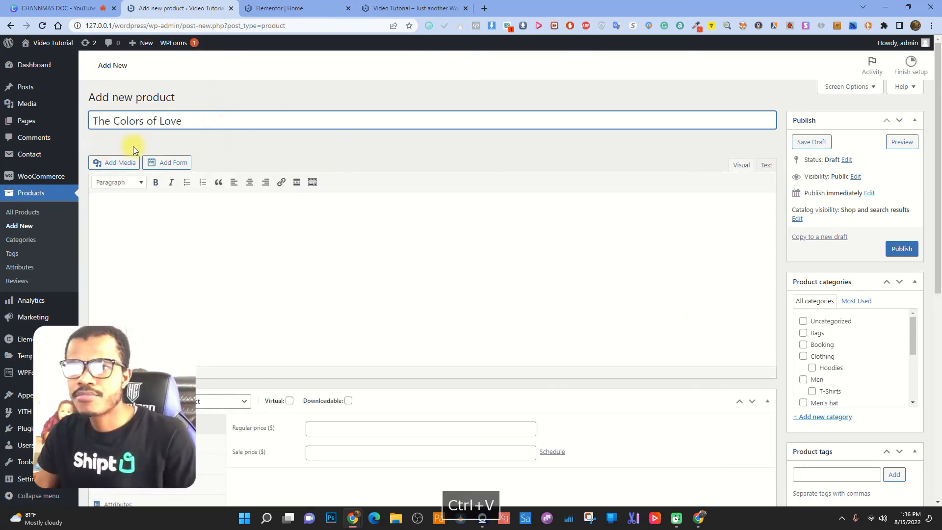
{"action": "left_click", "coordinate": [216, 209]}
{"action": "type", "text": "Th"}
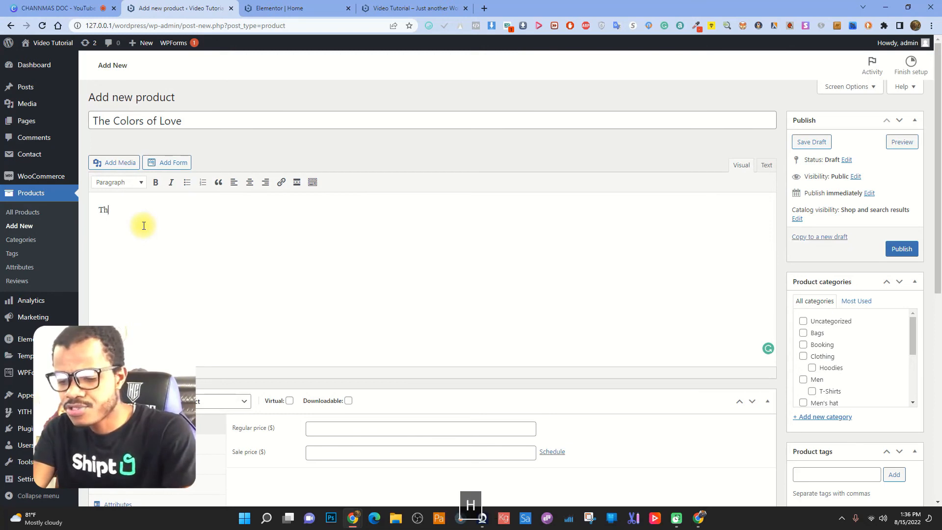
{"action": "type", "text": "is "}
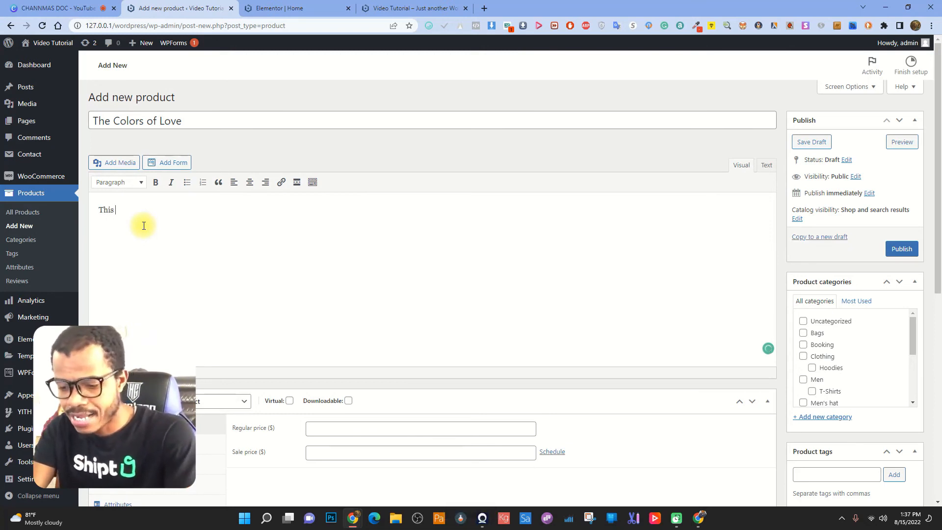
{"action": "type", "text": "is"}
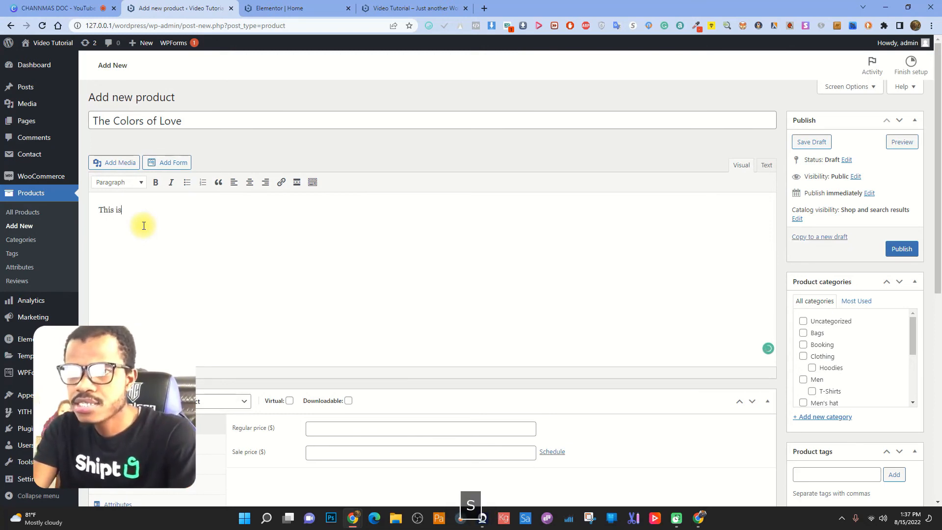
{"action": "type", "text": " the color"}
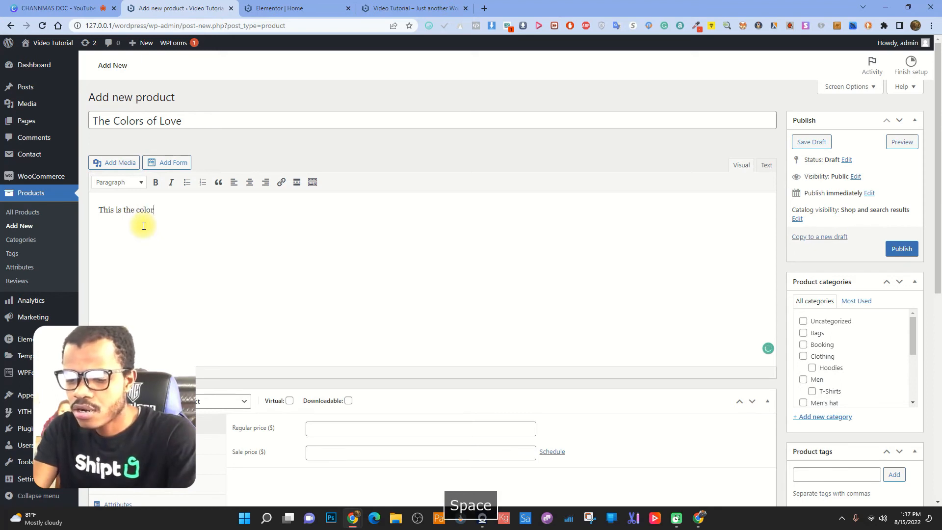
{"action": "type", "text": " of love description"}
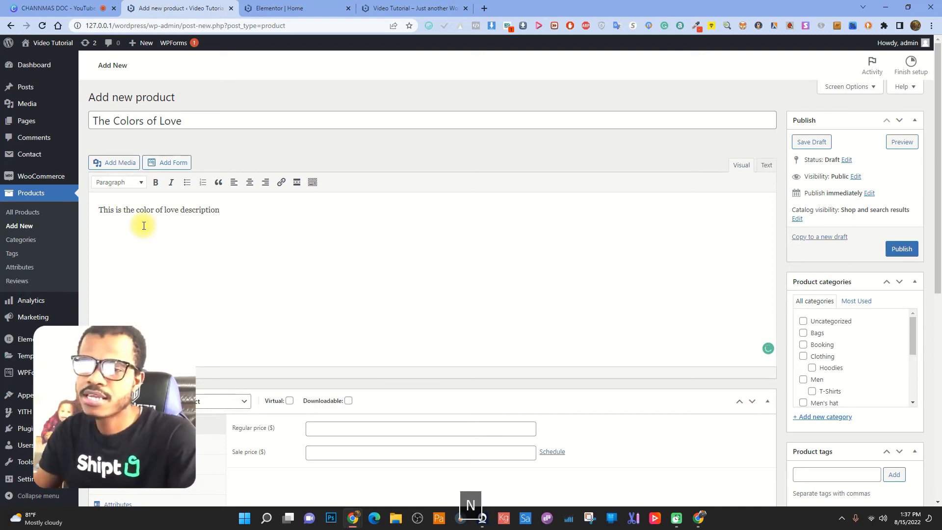
{"action": "key", "text": "ctrl+a"}
{"action": "left_click", "coordinate": [245, 256]}
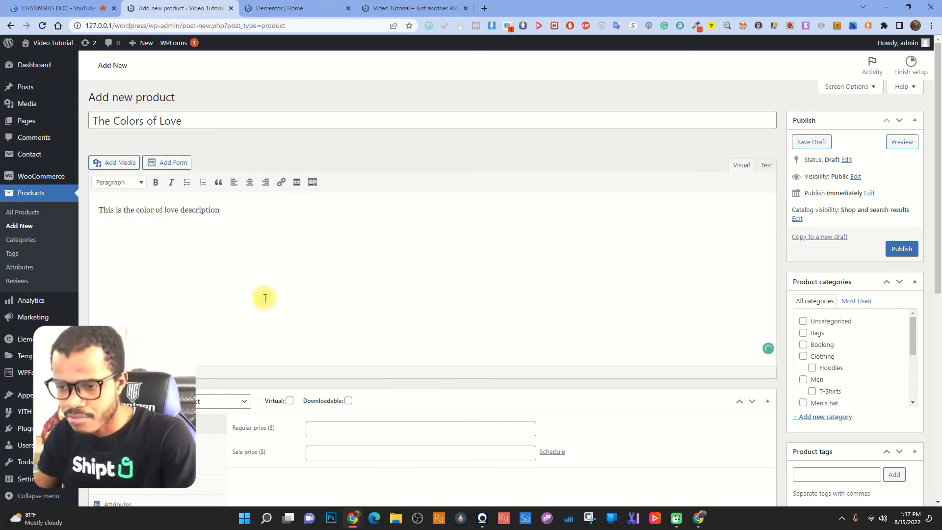
Set the product's regular price to 34.99, matching the album price on the Home page, and publish the product.
{"action": "scroll", "coordinate": [265, 299], "scroll_direction": "down", "scroll_amount": 3}
{"action": "left_click", "coordinate": [339, 282]}
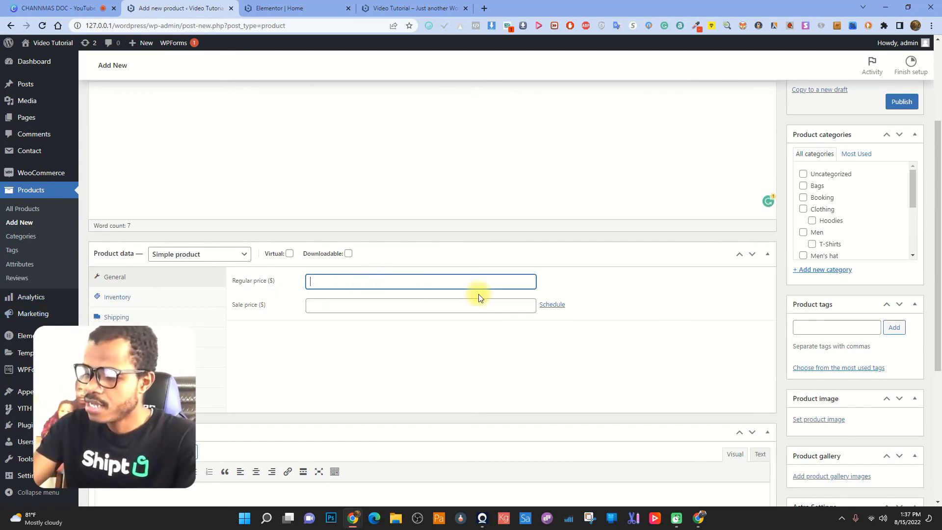
{"action": "left_click", "coordinate": [299, 8]}
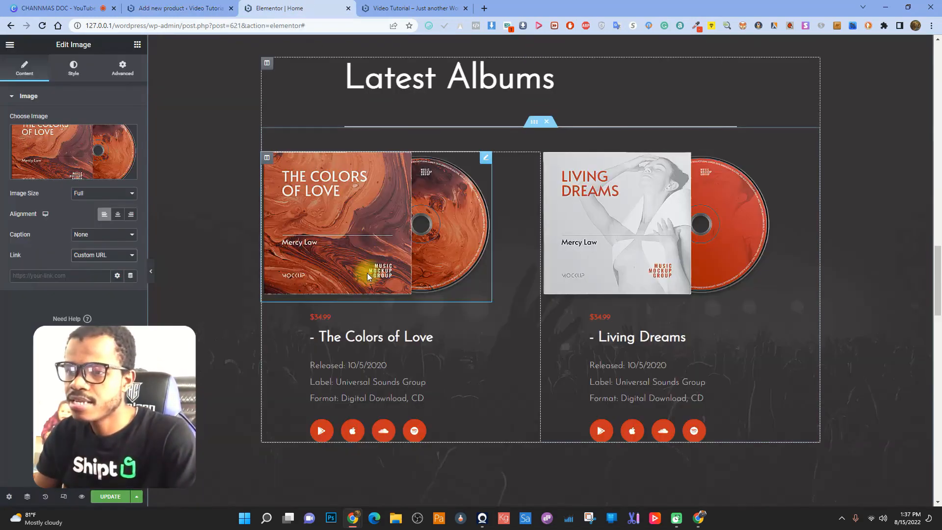
{"action": "left_click", "coordinate": [175, 7]}
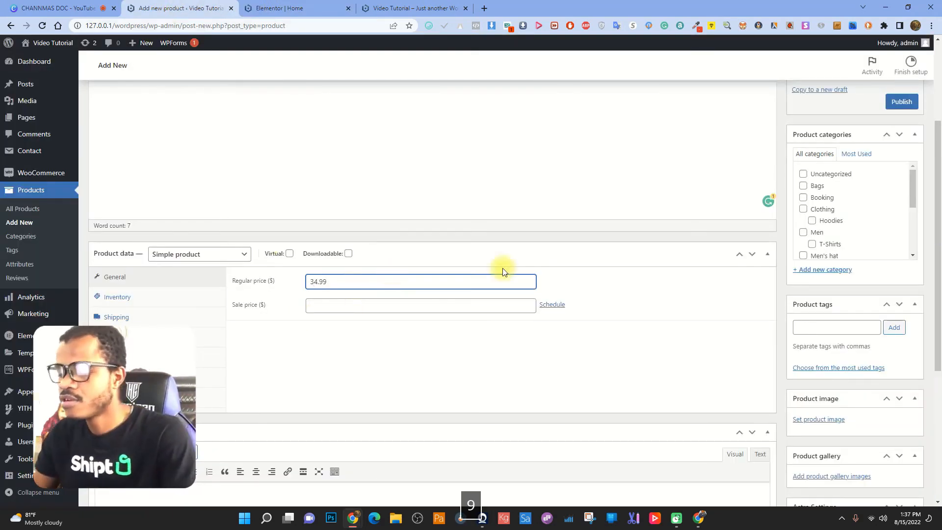
{"action": "scroll", "coordinate": [294, 330], "scroll_direction": "down", "scroll_amount": 5}
{"action": "scroll", "coordinate": [282, 318], "scroll_direction": "up", "scroll_amount": 5}
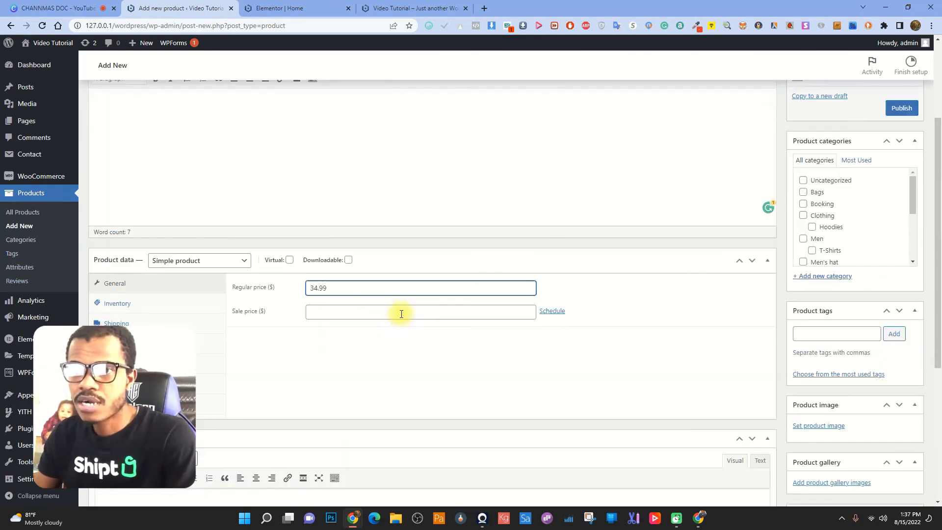
{"action": "scroll", "coordinate": [883, 221], "scroll_direction": "up", "scroll_amount": 3}
{"action": "left_click", "coordinate": [902, 250]}
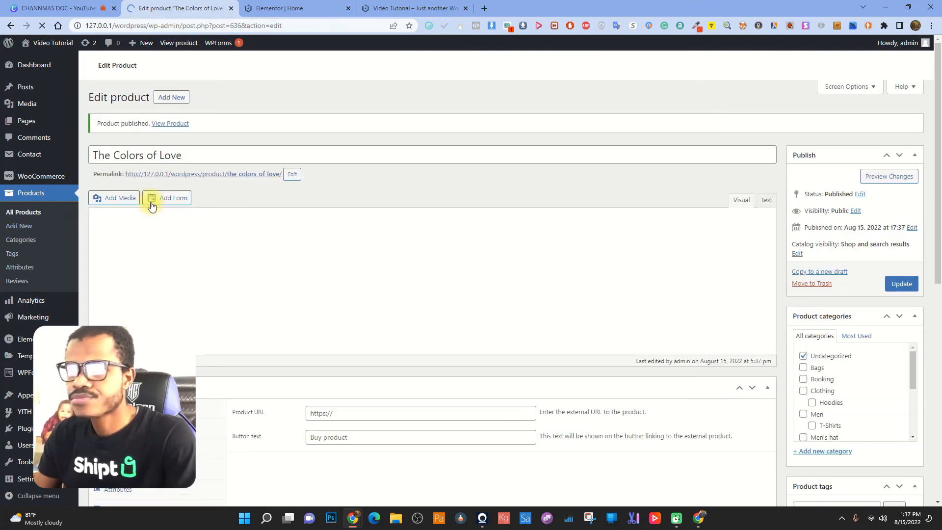
Check the published product's page in a new browser tab and return to the product editor.
{"action": "right_click", "coordinate": [170, 123]}
{"action": "left_click", "coordinate": [205, 134]}
{"action": "left_click", "coordinate": [269, 7]}
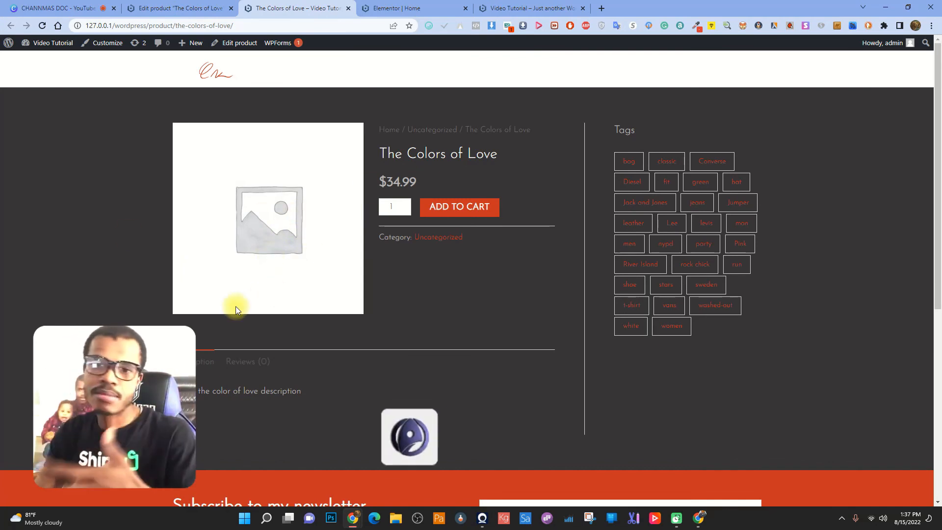
{"action": "left_click", "coordinate": [179, 8]}
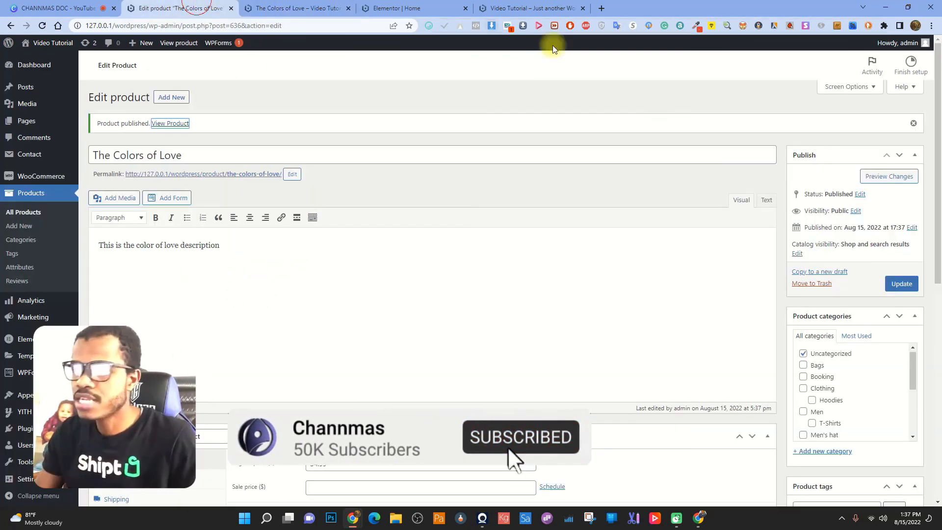
Add the "The Colors of Love" album cover from the media library to the product gallery.
{"action": "scroll", "coordinate": [852, 362], "scroll_direction": "down", "scroll_amount": 3}
{"action": "scroll", "coordinate": [864, 446], "scroll_direction": "down", "scroll_amount": 7}
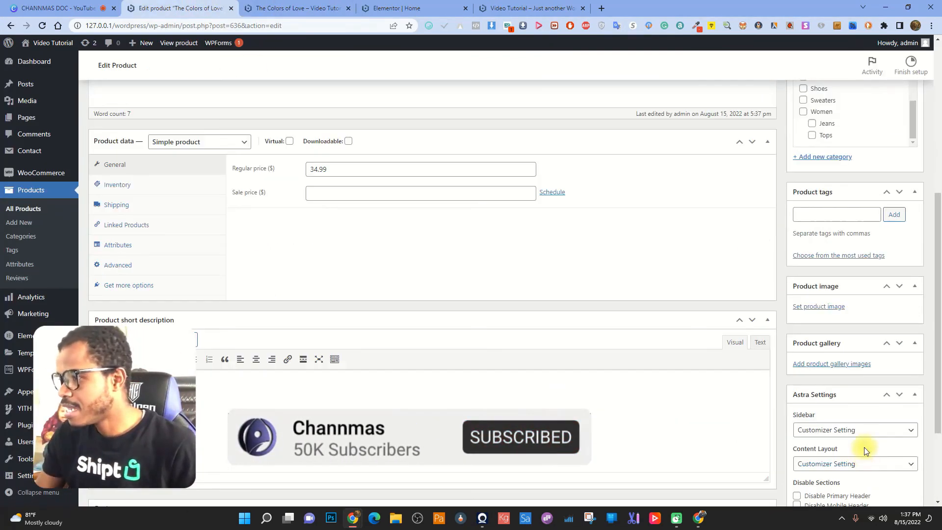
{"action": "left_click", "coordinate": [812, 364]}
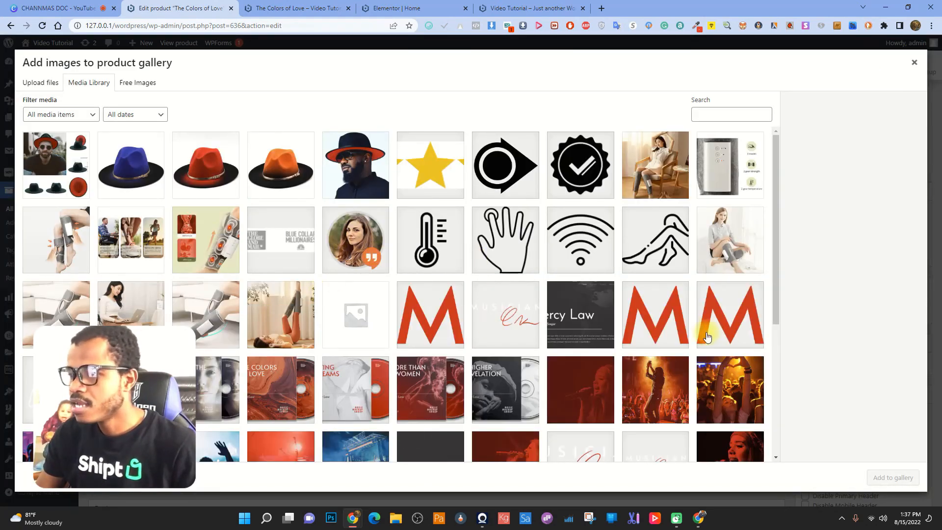
{"action": "scroll", "coordinate": [706, 337], "scroll_direction": "down", "scroll_amount": 3}
{"action": "left_click", "coordinate": [407, 245]}
{"action": "left_click", "coordinate": [280, 239]}
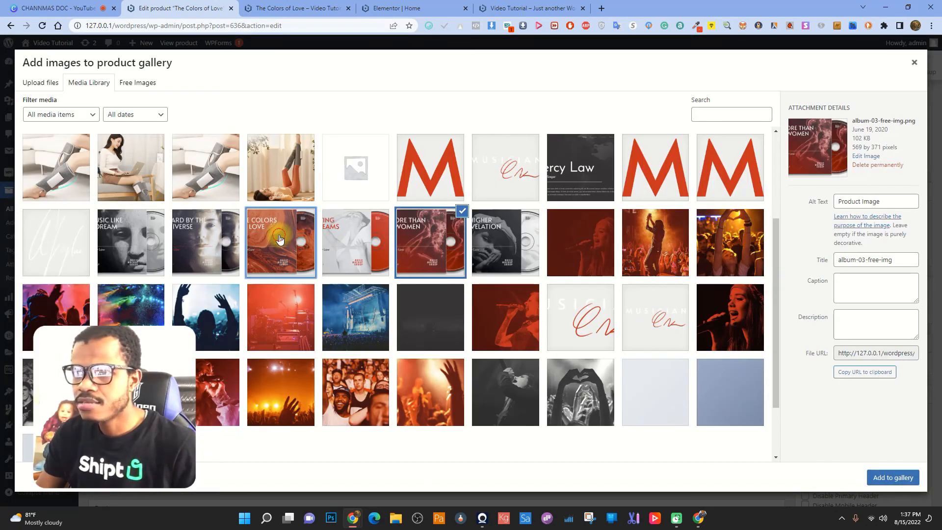
{"action": "left_click", "coordinate": [893, 477]}
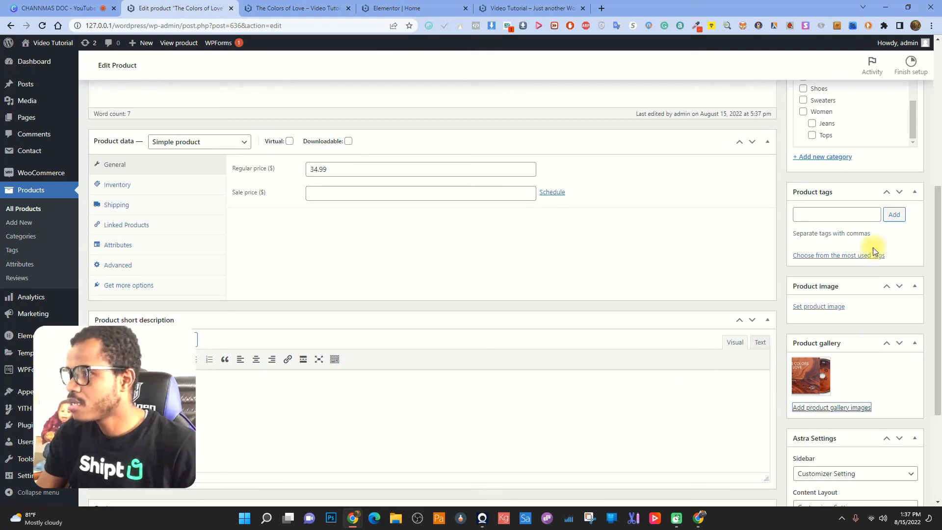
Update the product and reload its product page to check the images.
{"action": "scroll", "coordinate": [882, 275], "scroll_direction": "down", "scroll_amount": 3}
{"action": "scroll", "coordinate": [862, 305], "scroll_direction": "up", "scroll_amount": 6}
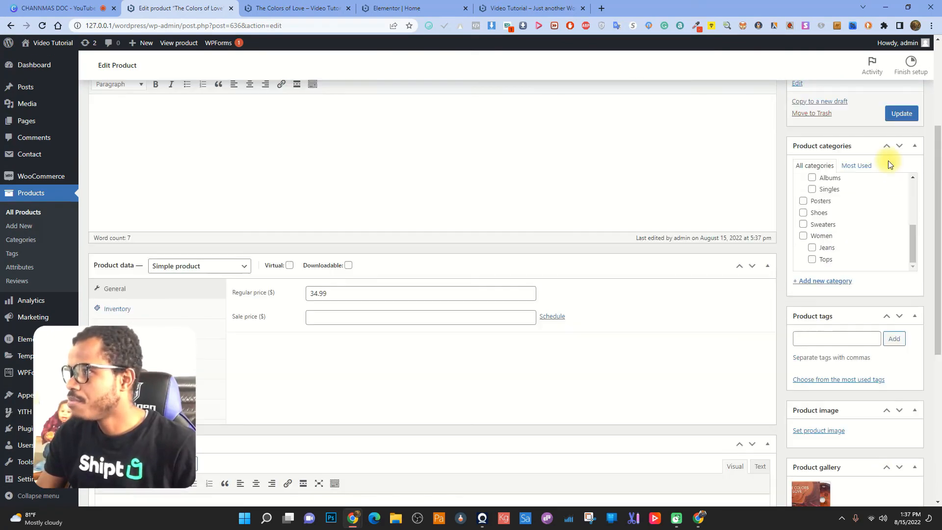
{"action": "left_click", "coordinate": [913, 110]}
{"action": "left_click", "coordinate": [286, 6]}
{"action": "left_click", "coordinate": [42, 25]}
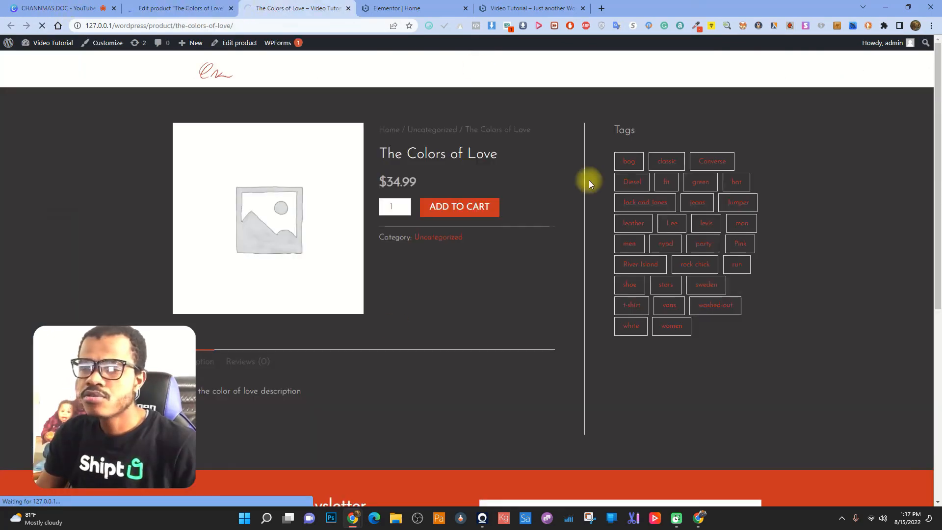
Set the "The Colors of Love" album cover from the media library as the product image and update the product.
{"action": "left_click", "coordinate": [175, 8]}
{"action": "scroll", "coordinate": [699, 359], "scroll_direction": "down", "scroll_amount": 6}
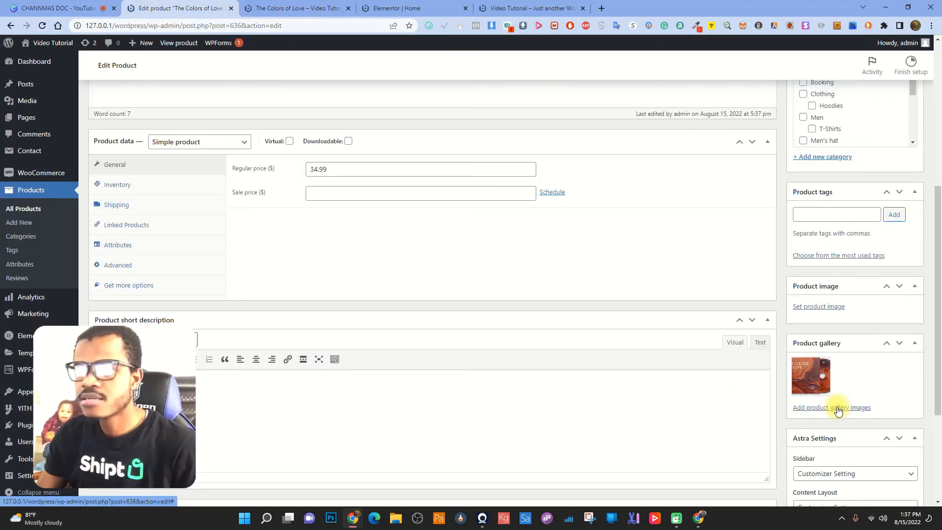
{"action": "scroll", "coordinate": [858, 410], "scroll_direction": "down", "scroll_amount": 3}
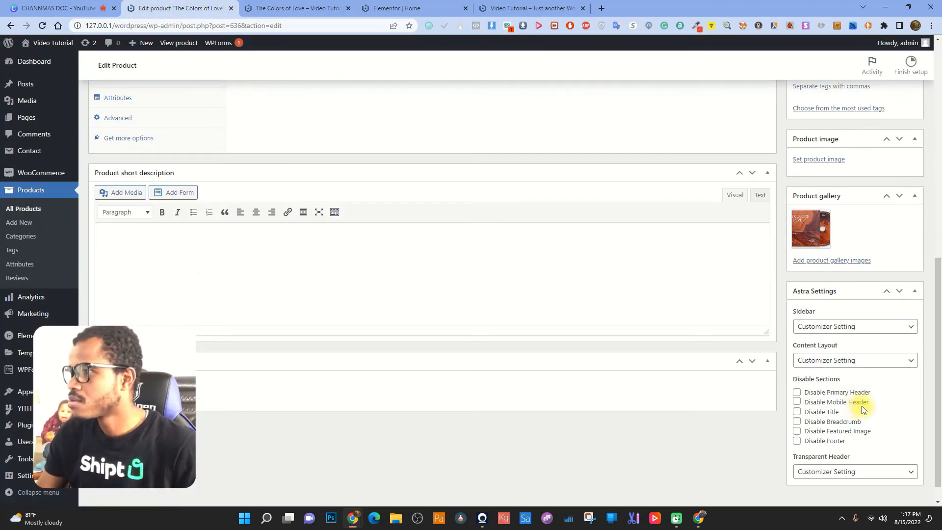
{"action": "scroll", "coordinate": [859, 382], "scroll_direction": "up", "scroll_amount": 2}
{"action": "left_click", "coordinate": [825, 258]}
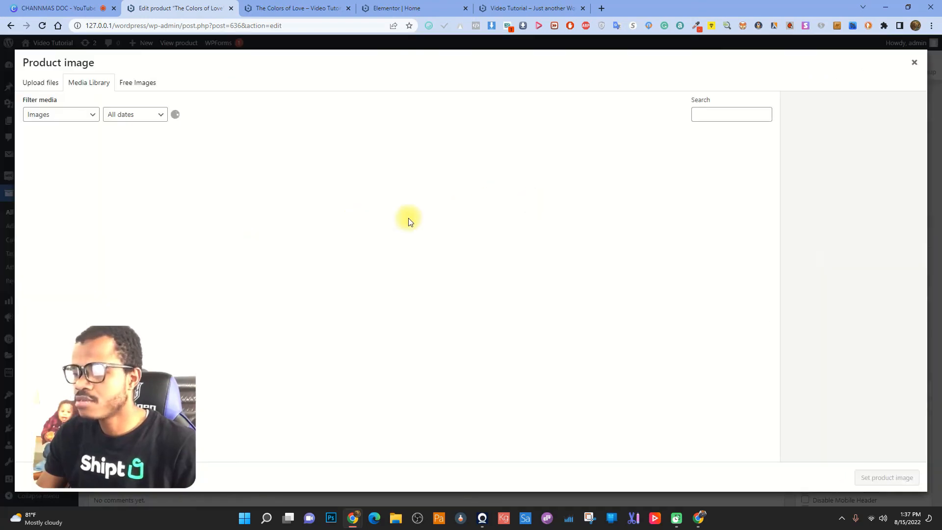
{"action": "scroll", "coordinate": [548, 300], "scroll_direction": "down", "scroll_amount": 2}
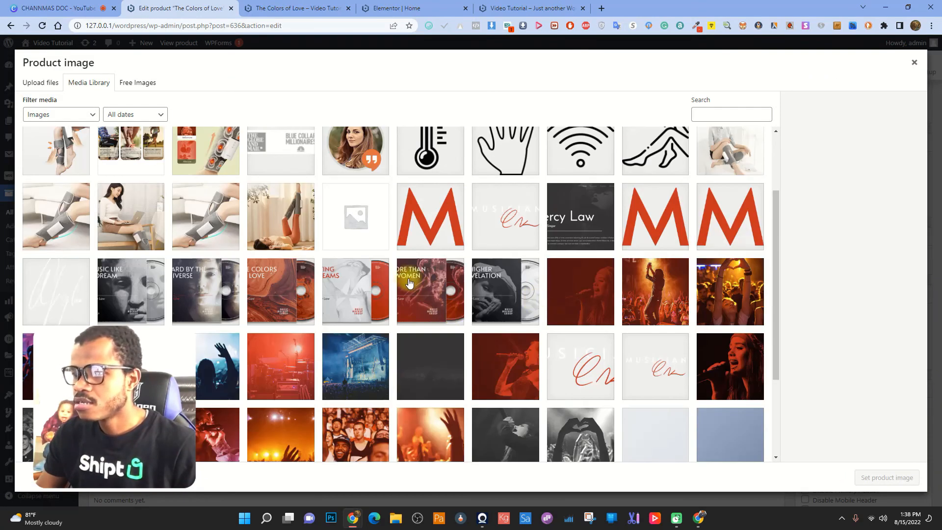
{"action": "left_click", "coordinate": [300, 296]}
{"action": "left_click", "coordinate": [908, 484]}
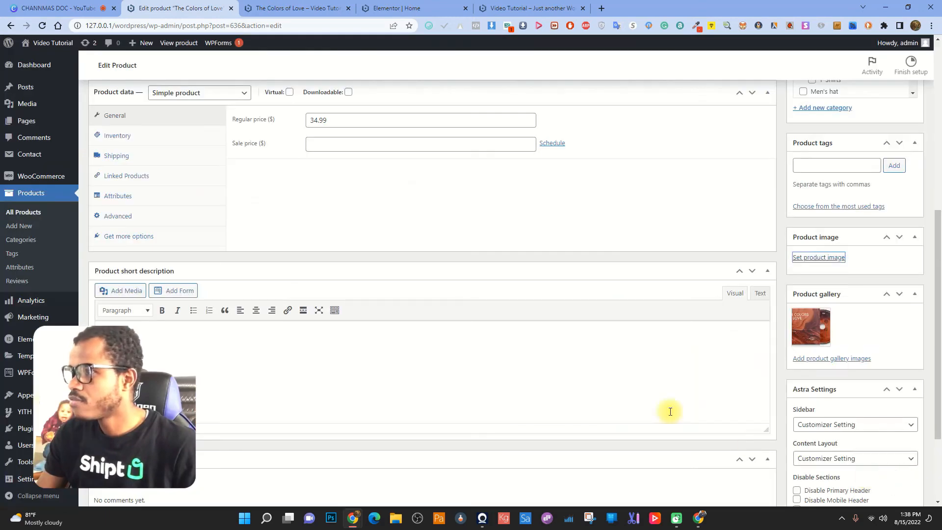
{"action": "scroll", "coordinate": [878, 216], "scroll_direction": "up", "scroll_amount": 6}
{"action": "left_click", "coordinate": [896, 238]}
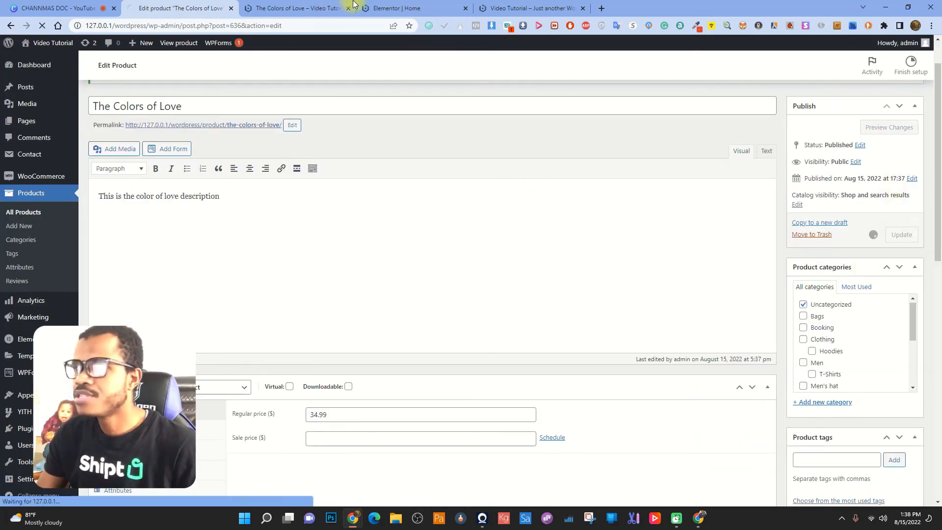
Check the product page by switching between its two image thumbnails.
{"action": "left_click", "coordinate": [294, 5]}
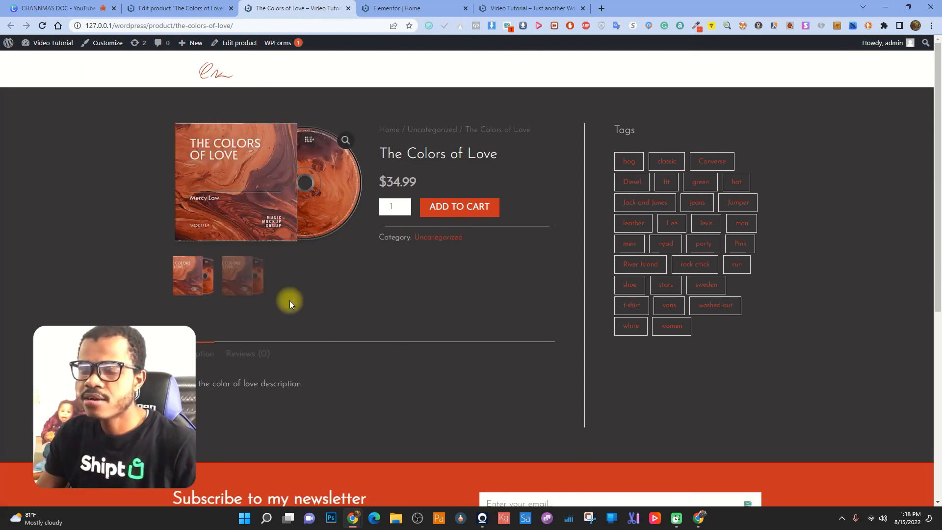
{"action": "left_click", "coordinate": [243, 278]}
{"action": "left_click", "coordinate": [199, 278]}
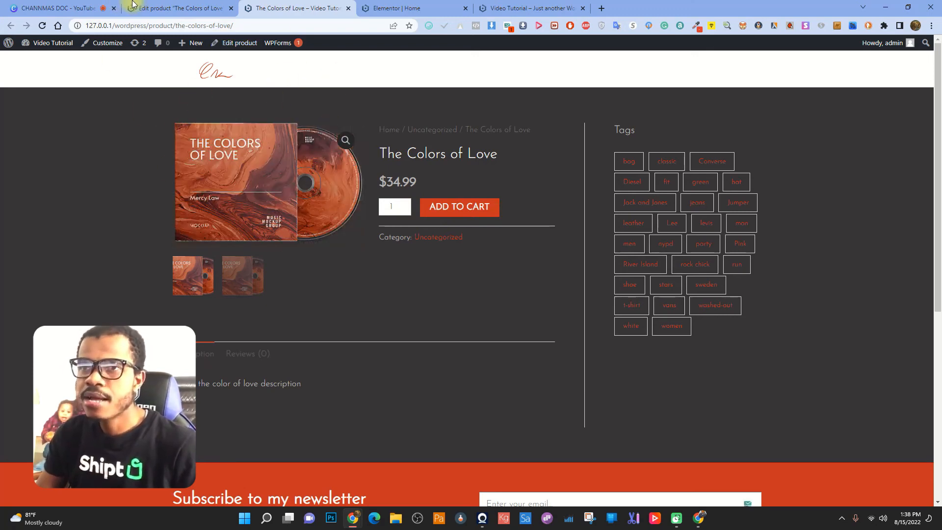
{"action": "left_click", "coordinate": [176, 8]}
{"action": "left_click", "coordinate": [282, 6]}
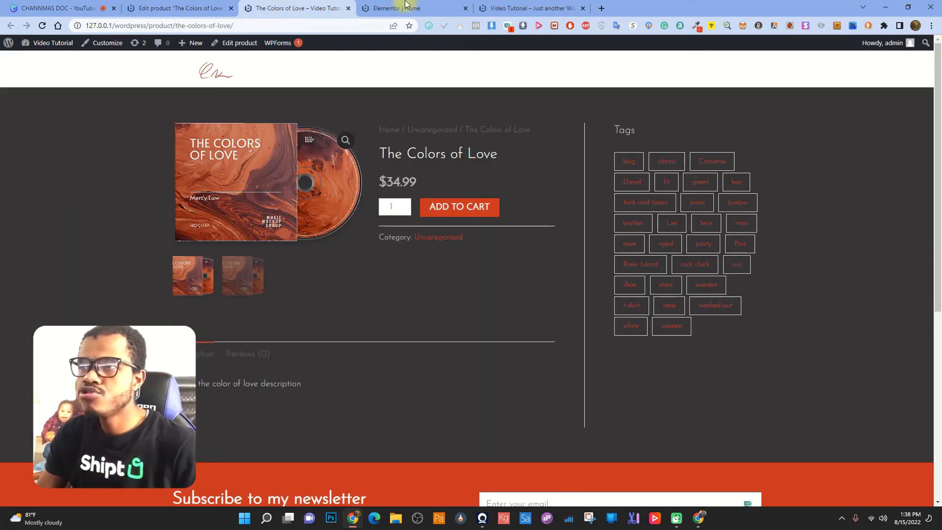
Examine the "The Colors of Love" cover and title in the Latest Albums section of the live Home page.
{"action": "left_click", "coordinate": [404, 7]}
{"action": "left_click", "coordinate": [532, 6]}
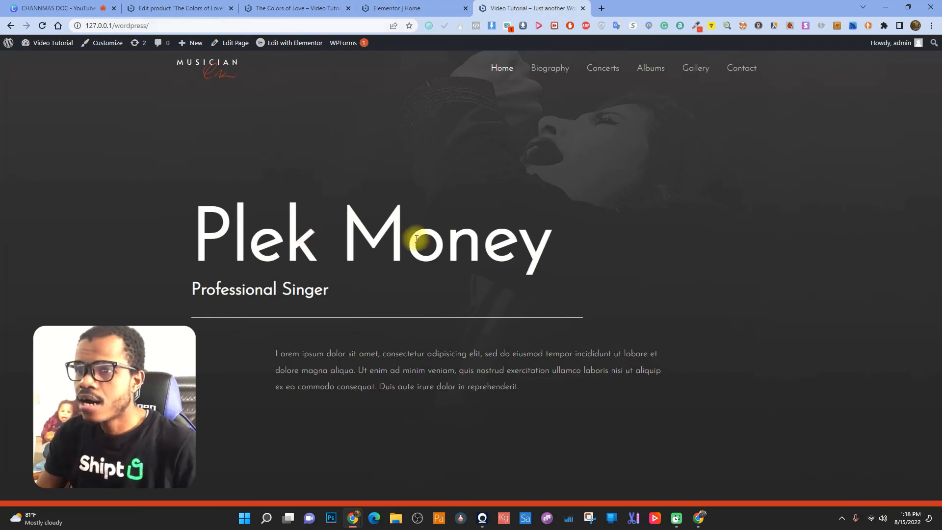
{"action": "scroll", "coordinate": [414, 258], "scroll_direction": "down", "scroll_amount": 15}
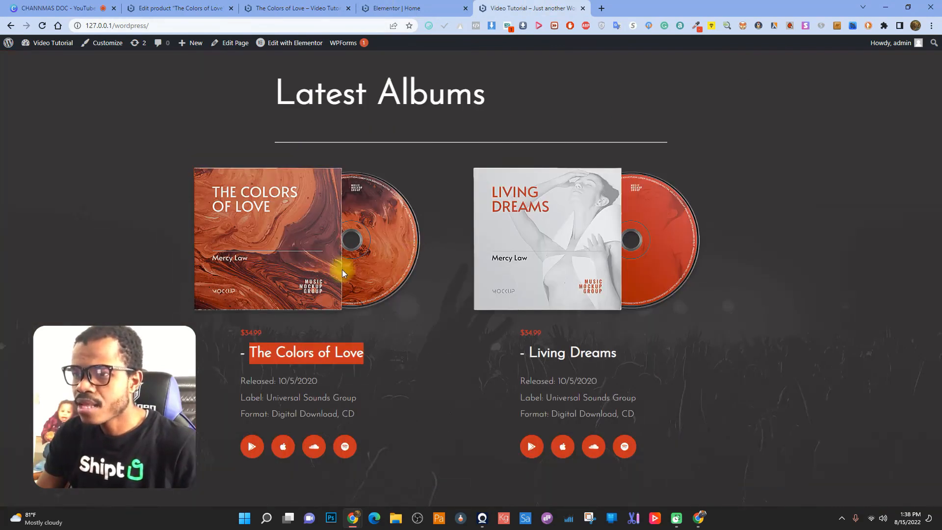
{"action": "left_click", "coordinate": [334, 248]}
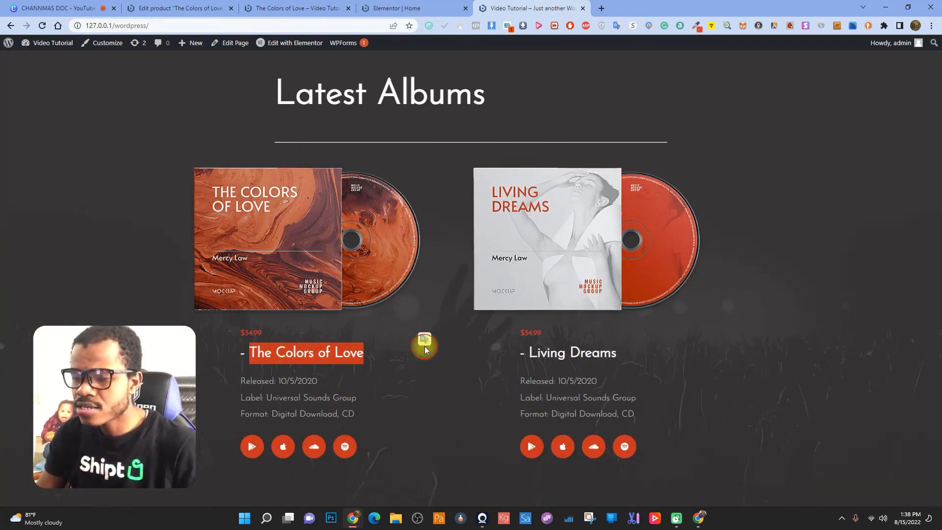
{"action": "left_click", "coordinate": [413, 302]}
{"action": "left_click", "coordinate": [418, 251]}
{"action": "left_click", "coordinate": [684, 129]}
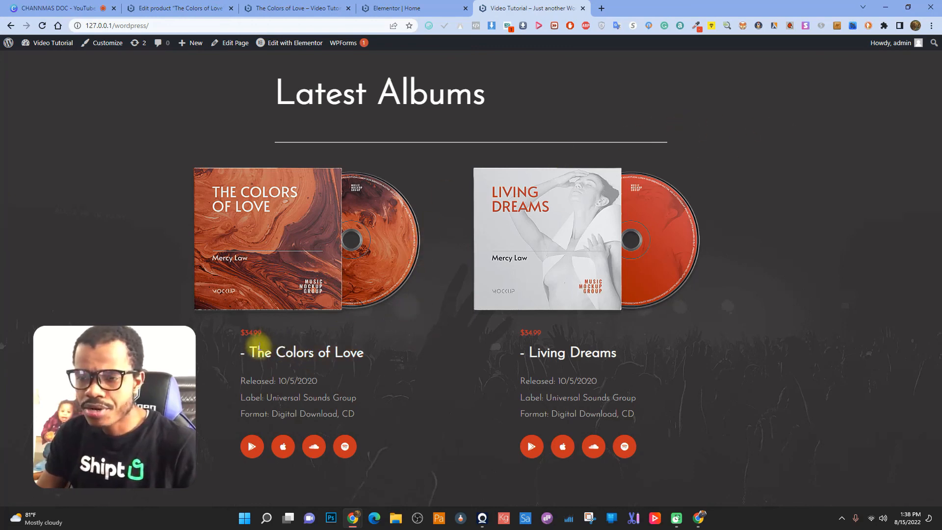
{"action": "left_click_drag", "start_coordinate": [242, 351], "coordinate": [364, 354]}
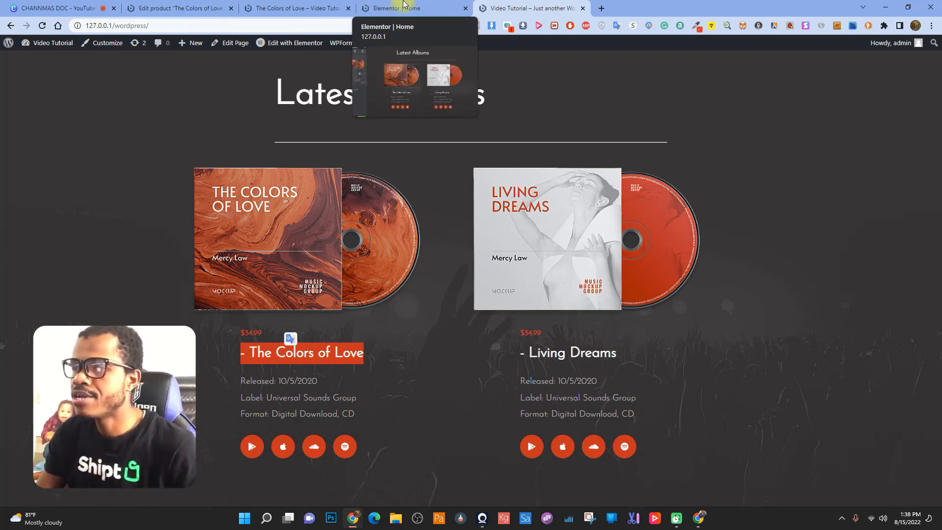
Link the "The Colors of Love" cover image in Elementor to 127.0.0.1/wordpress/product/the-colors-of-love/, copied from the product page, and update the Home page.
{"action": "left_click", "coordinate": [287, 6]}
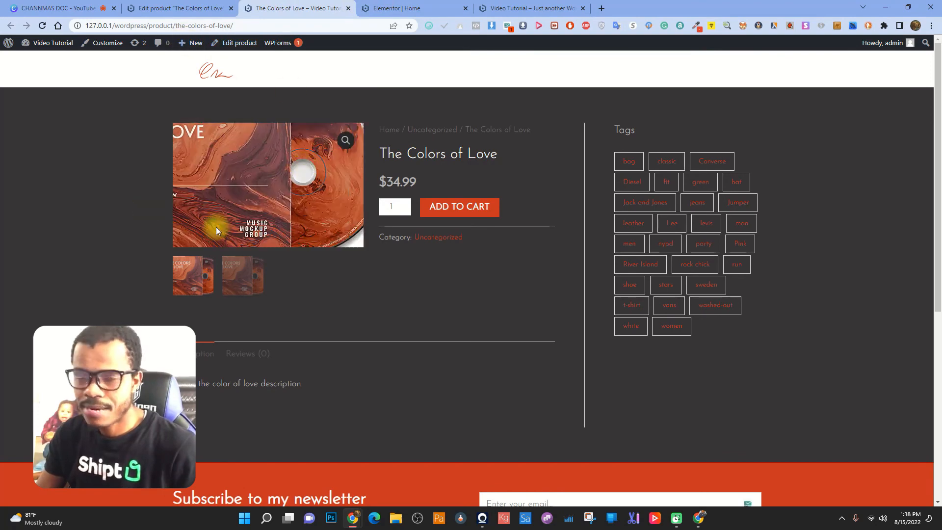
{"action": "left_click", "coordinate": [101, 29]}
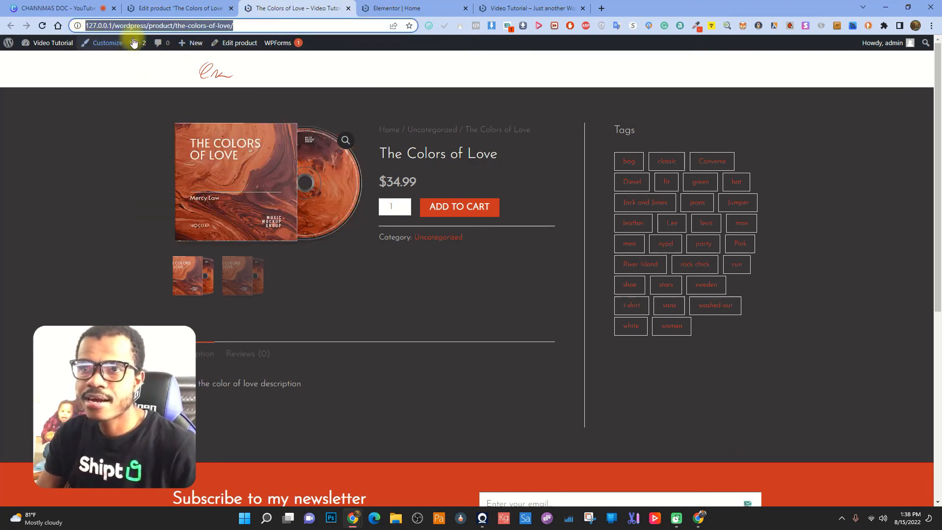
{"action": "right_click", "coordinate": [150, 26]}
{"action": "left_click", "coordinate": [185, 96]}
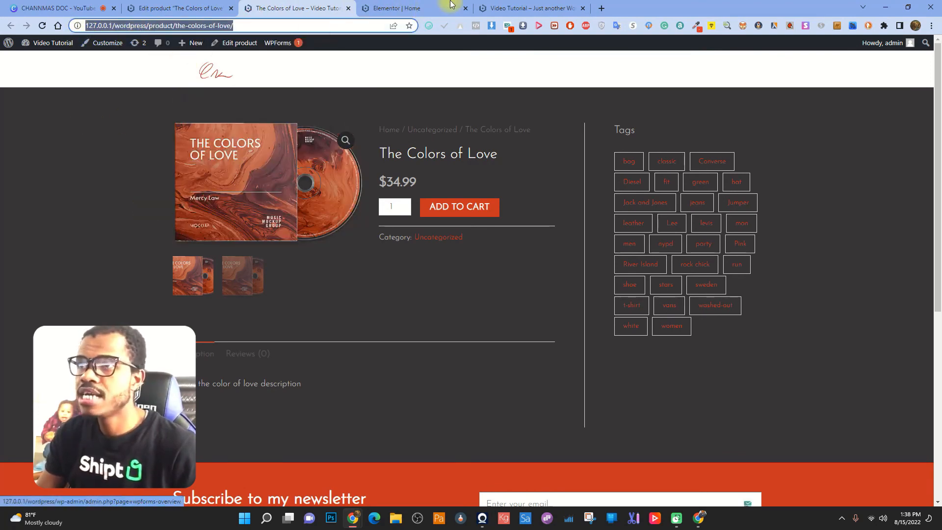
{"action": "left_click", "coordinate": [411, 7]}
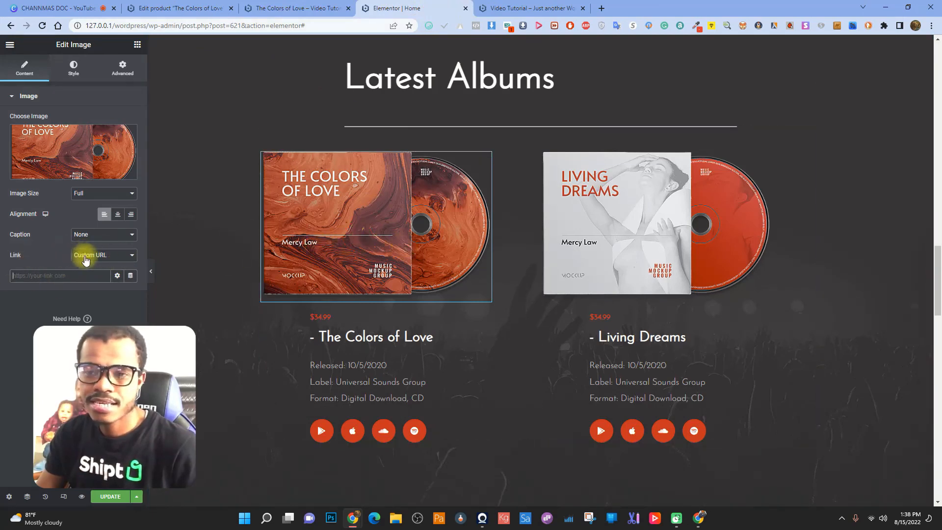
{"action": "right_click", "coordinate": [51, 278]}
{"action": "left_click", "coordinate": [76, 356]}
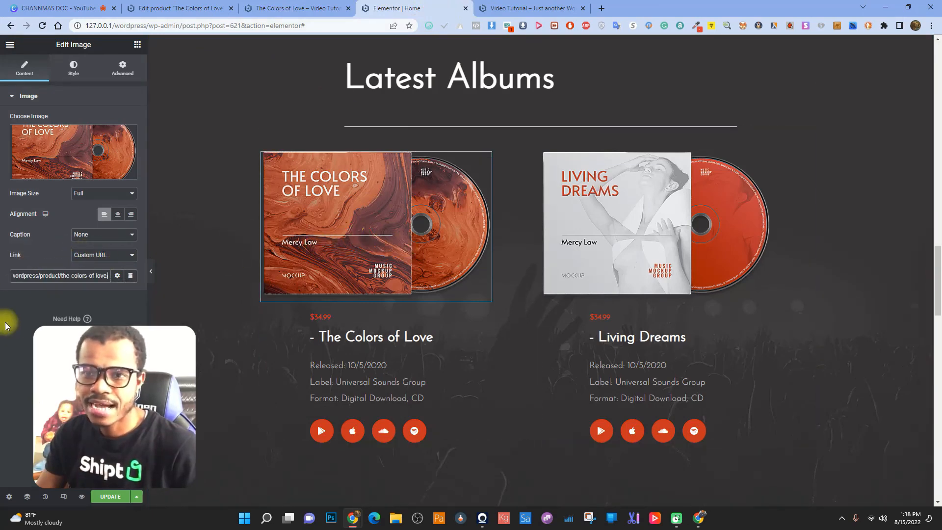
{"action": "left_click", "coordinate": [113, 498]}
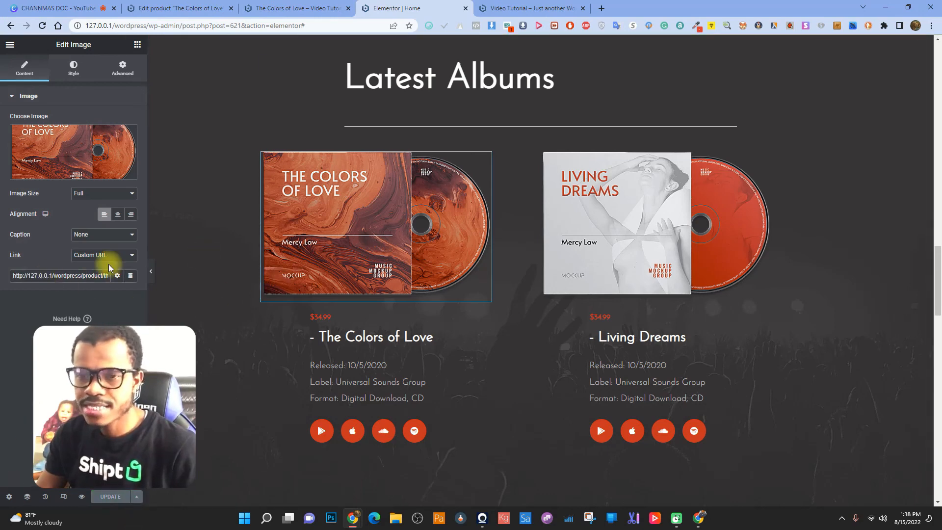
Test the "The Colors of Love" cover's link on the live Home page and return to the Home page.
{"action": "left_click", "coordinate": [558, 8]}
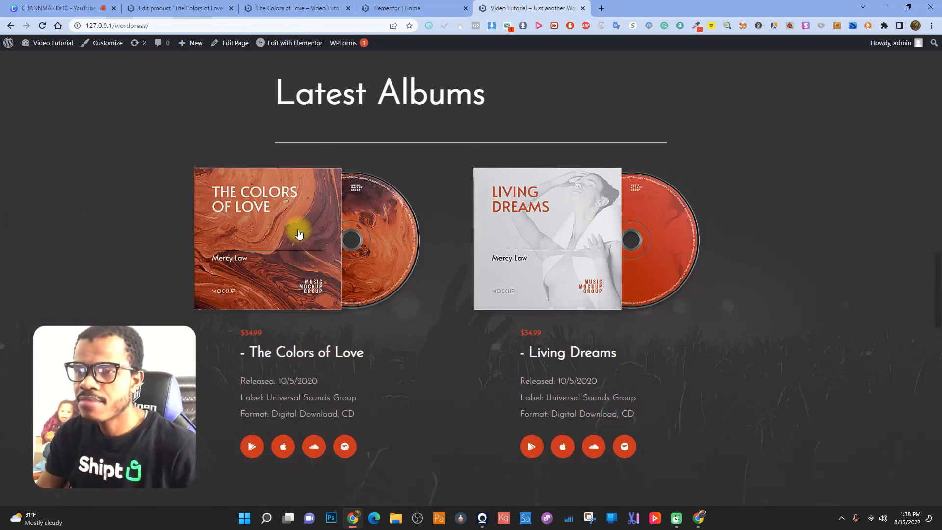
{"action": "left_click", "coordinate": [298, 230]}
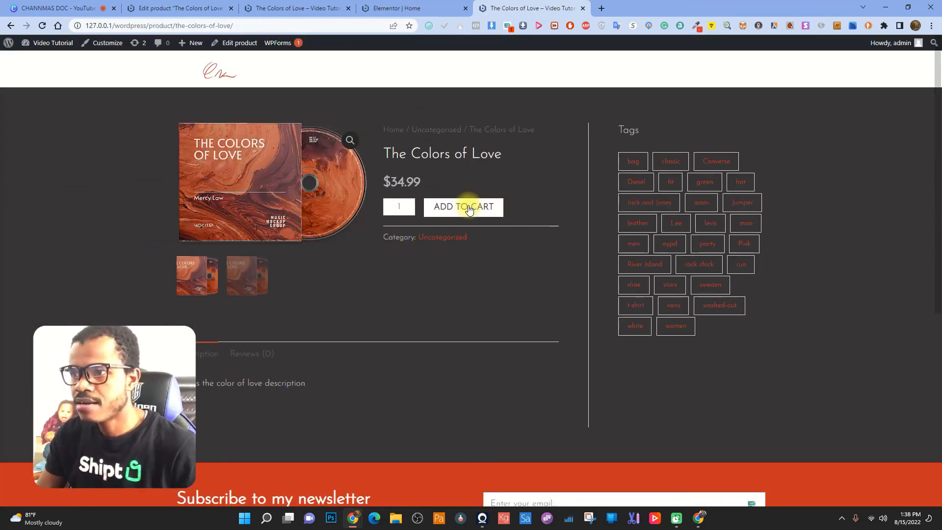
{"action": "left_click", "coordinate": [10, 26]}
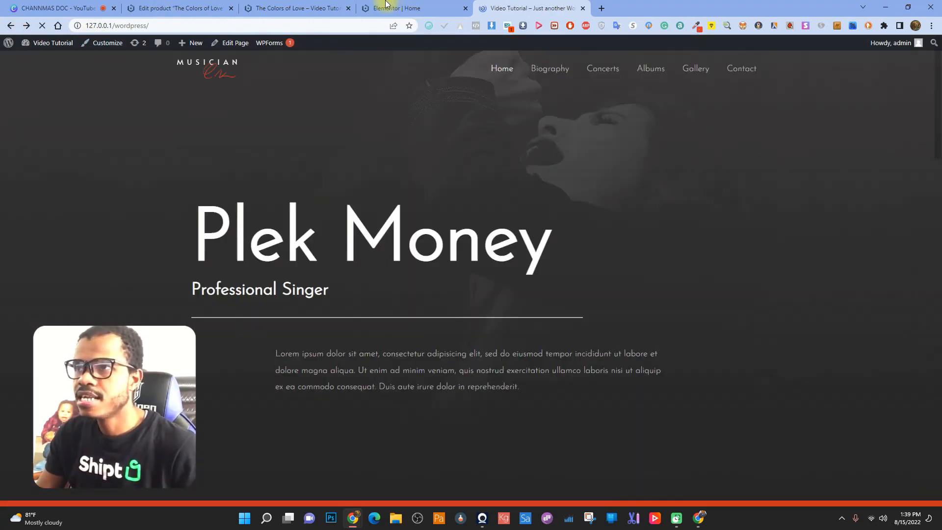
{"action": "left_click", "coordinate": [406, 6]}
{"action": "left_click", "coordinate": [530, 7]}
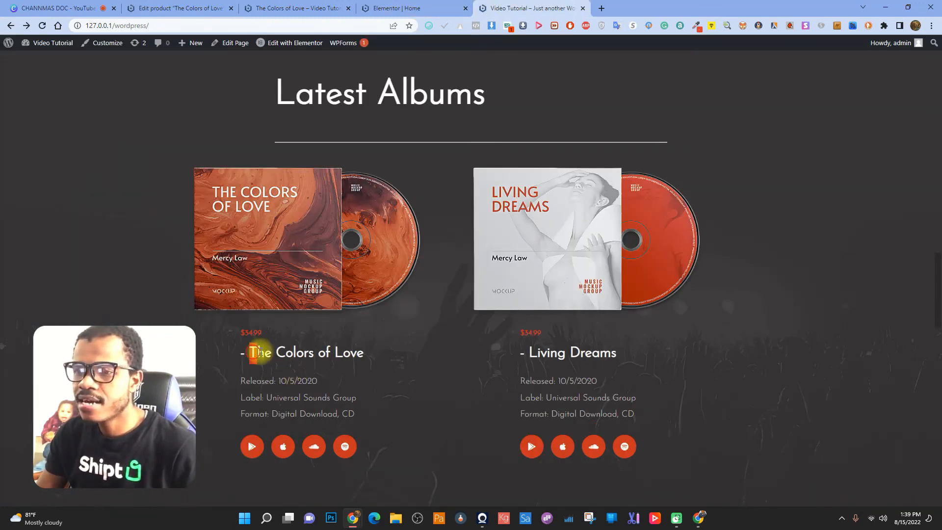
Link the "- The Colors of Love" heading in Elementor to the copied product page URL and update the Home page.
{"action": "left_click_drag", "start_coordinate": [250, 352], "coordinate": [364, 352]}
{"action": "left_click", "coordinate": [407, 8]}
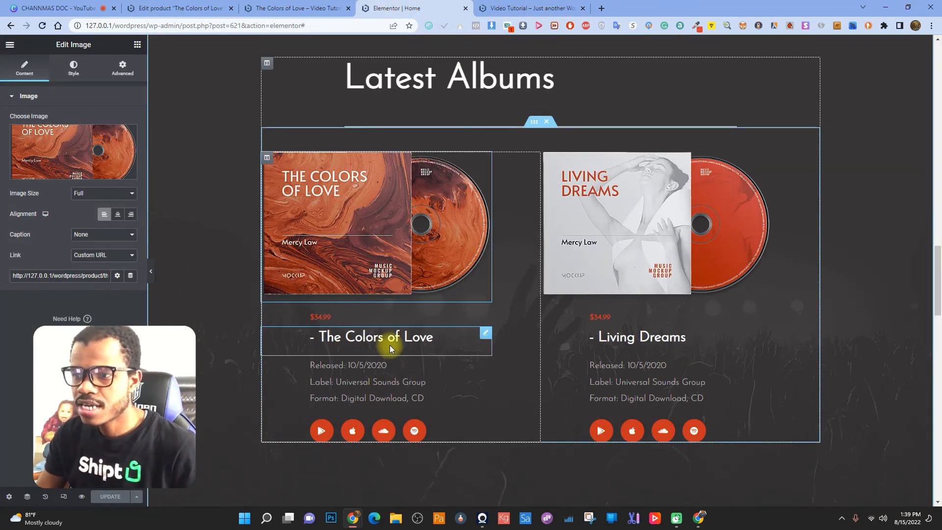
{"action": "left_click", "coordinate": [448, 337]}
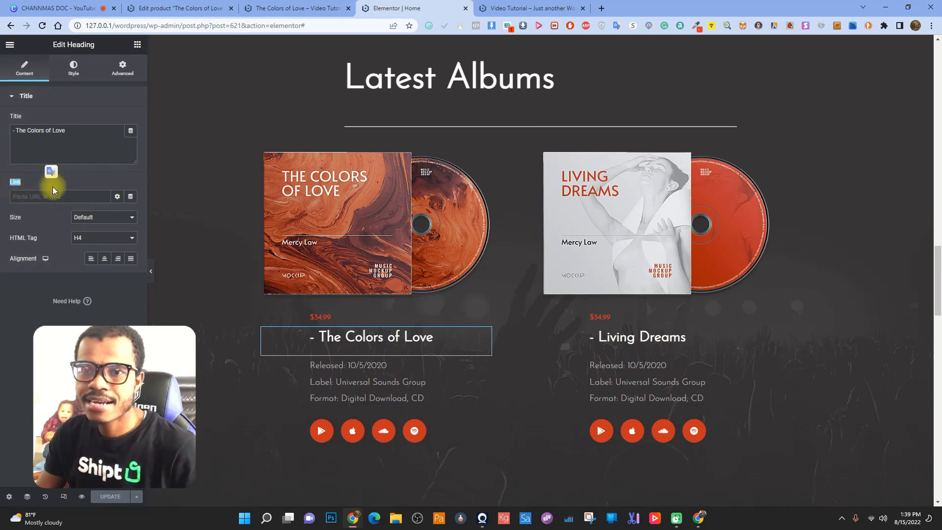
{"action": "right_click", "coordinate": [61, 196]}
{"action": "left_click", "coordinate": [79, 269]}
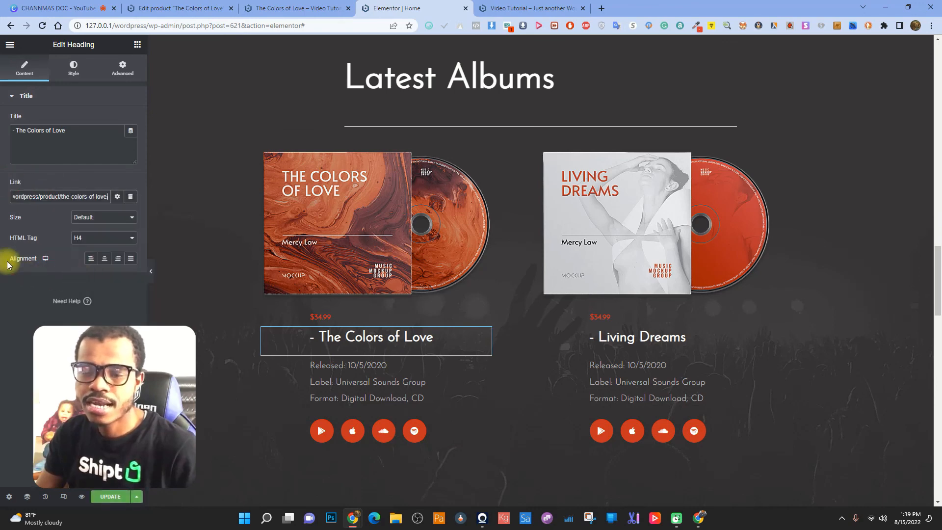
{"action": "left_click", "coordinate": [111, 497]}
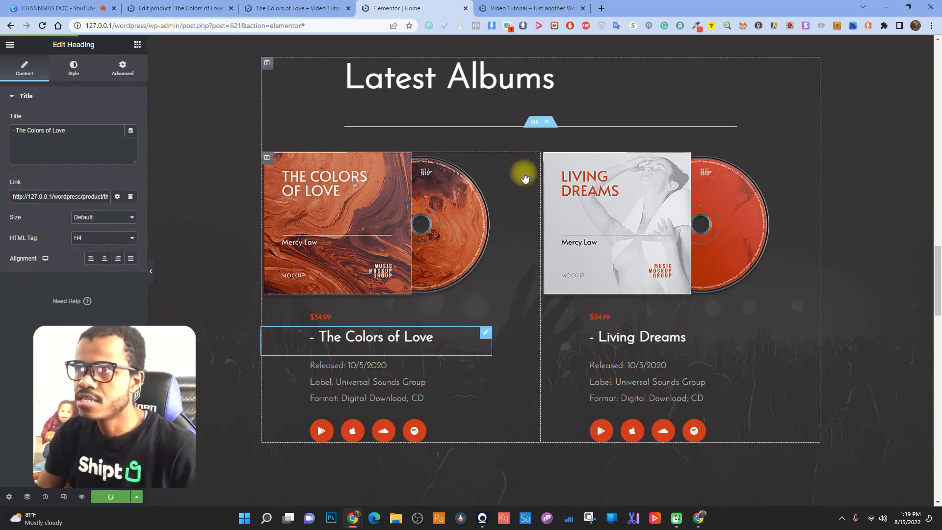
Test the "- The Colors of Love" heading's link on the reloaded live Home page and return to the Home page.
{"action": "left_click", "coordinate": [481, 8]}
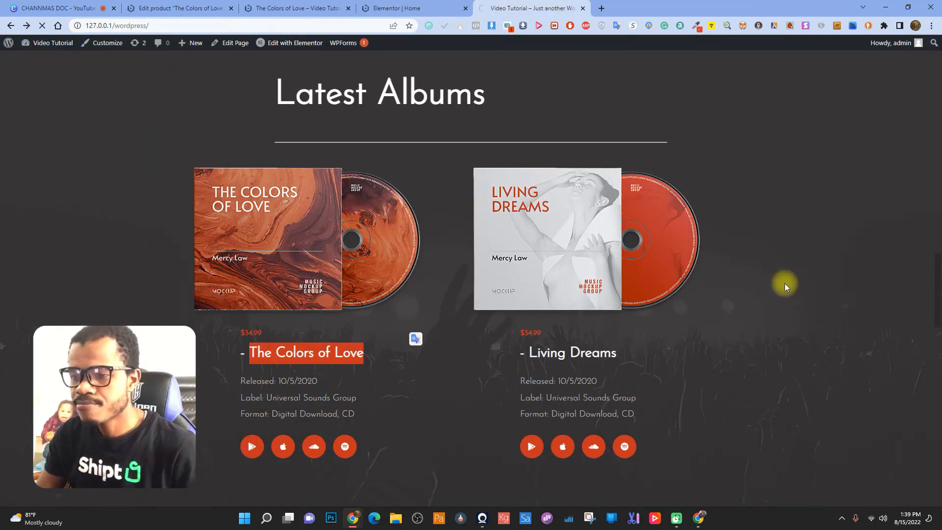
{"action": "left_click", "coordinate": [803, 183]}
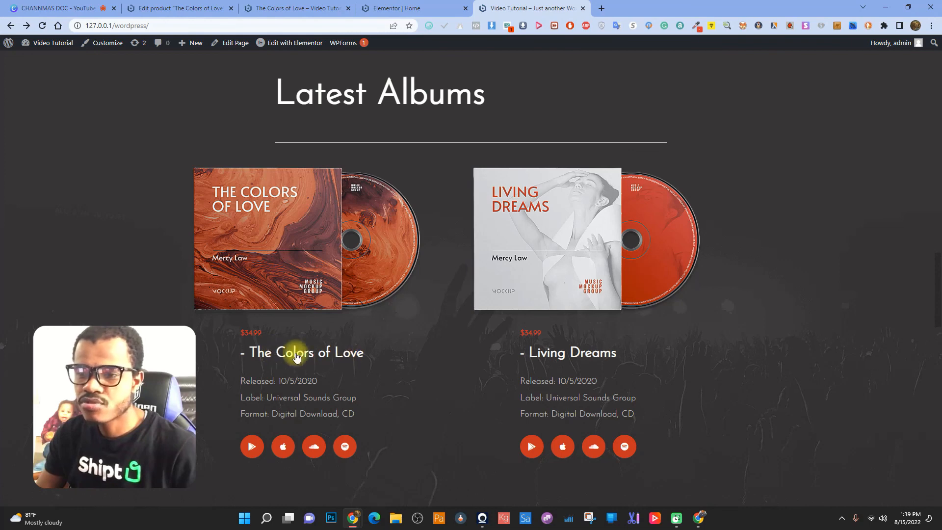
{"action": "left_click", "coordinate": [310, 355]}
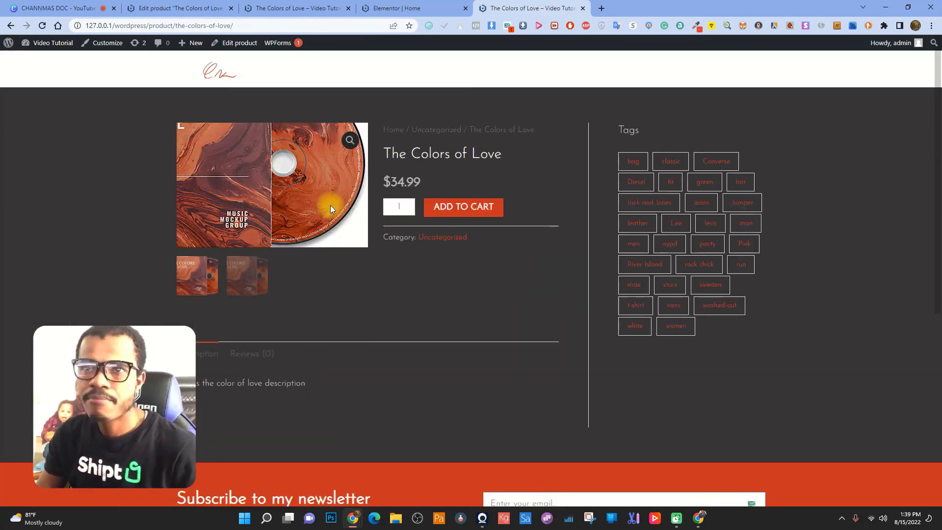
{"action": "left_click", "coordinate": [11, 25]}
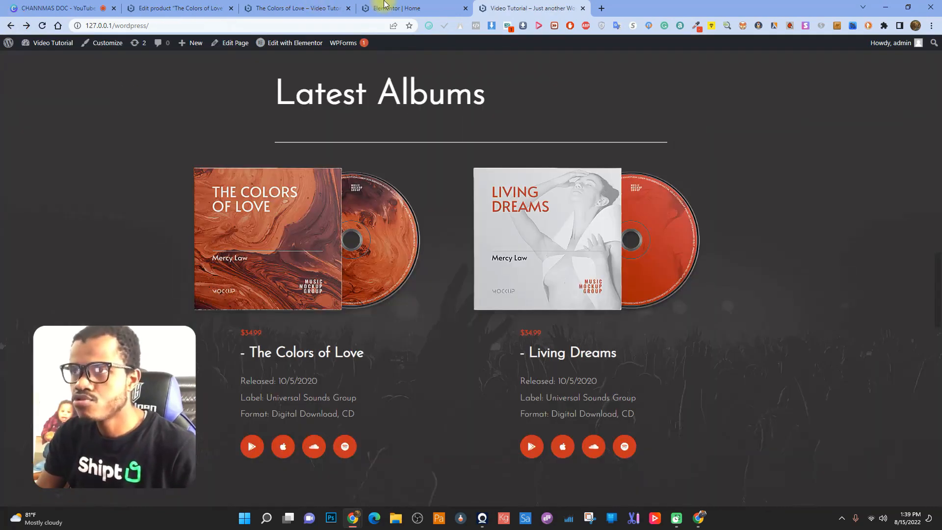
Set the links of the "- The Colors of Love" heading and its cover image to open in a new window, updating the Home page.
{"action": "left_click", "coordinate": [388, 8]}
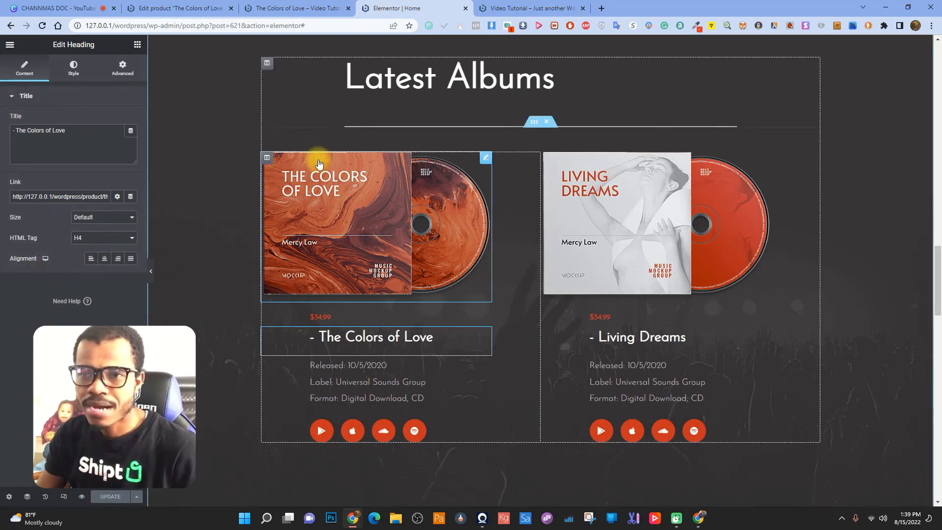
{"action": "left_click", "coordinate": [117, 197]}
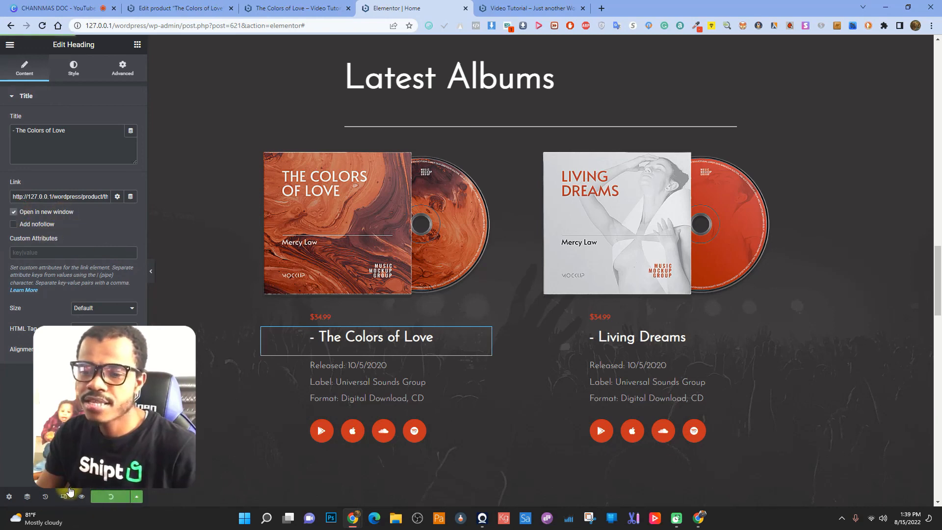
{"action": "left_click", "coordinate": [390, 204]}
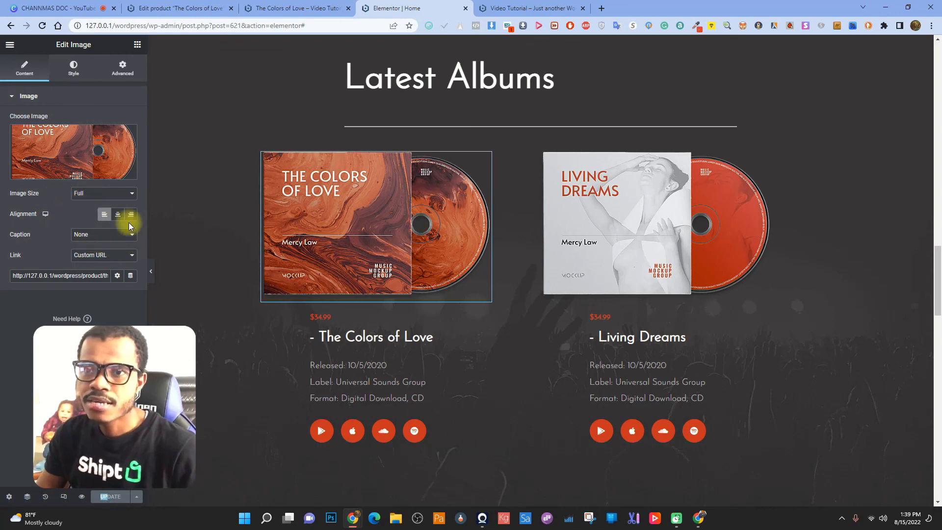
{"action": "left_click", "coordinate": [116, 276]}
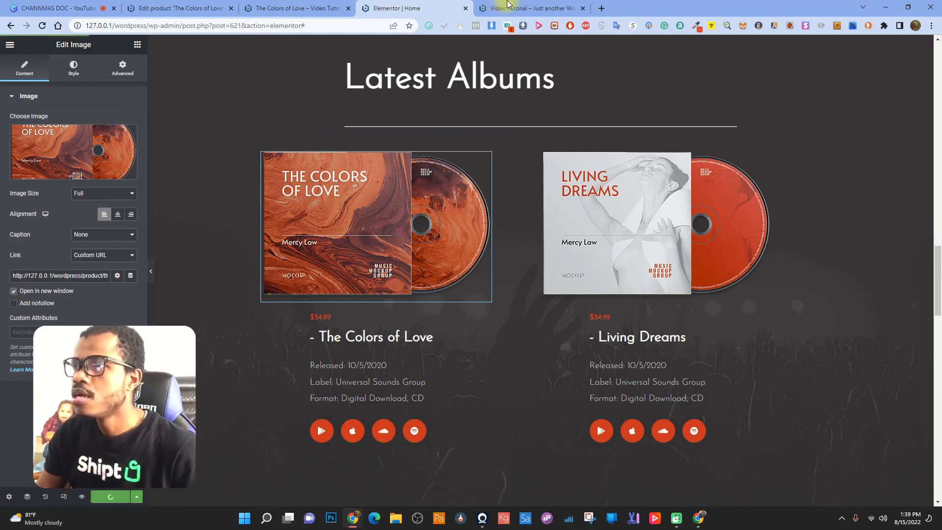
Test the "The Colors of Love" cover and heading links on the live Home page and close the opened product pages.
{"action": "left_click", "coordinate": [520, 8]}
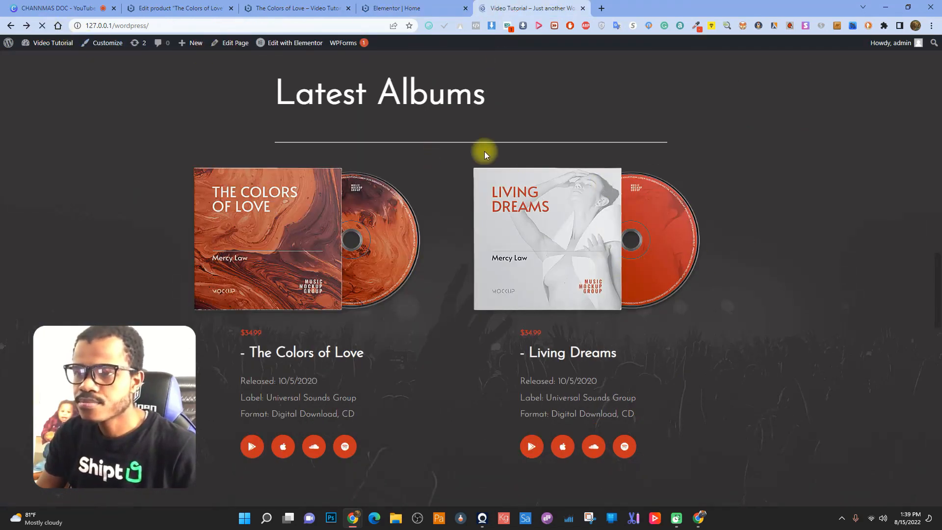
{"action": "left_click", "coordinate": [277, 230]}
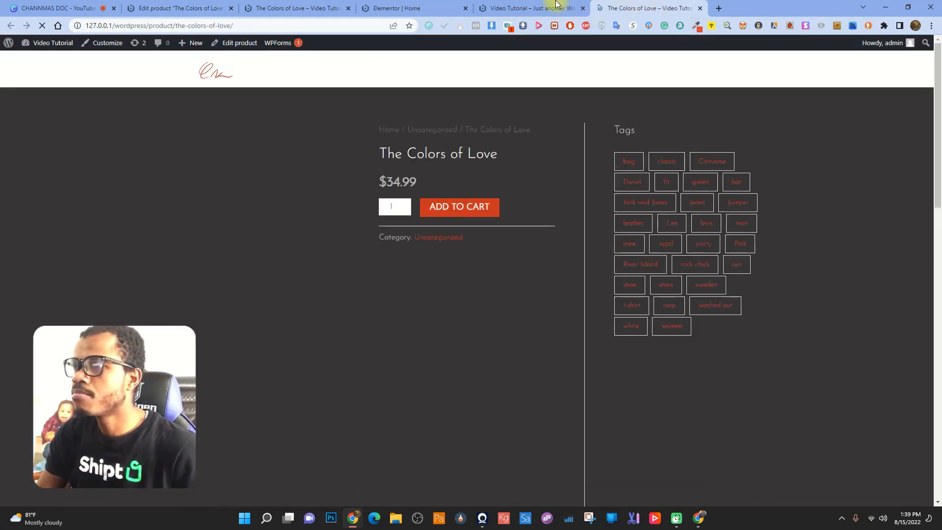
{"action": "left_click", "coordinate": [544, 8]}
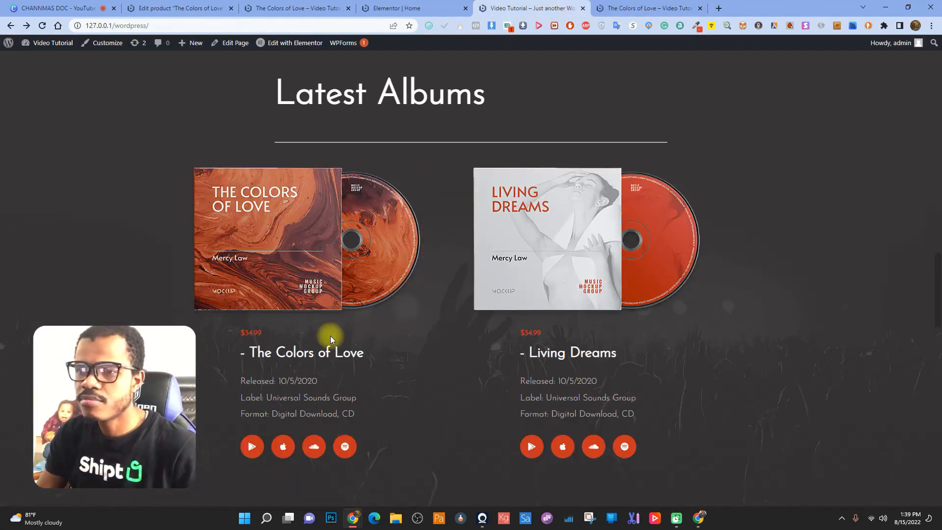
{"action": "left_click", "coordinate": [298, 357]}
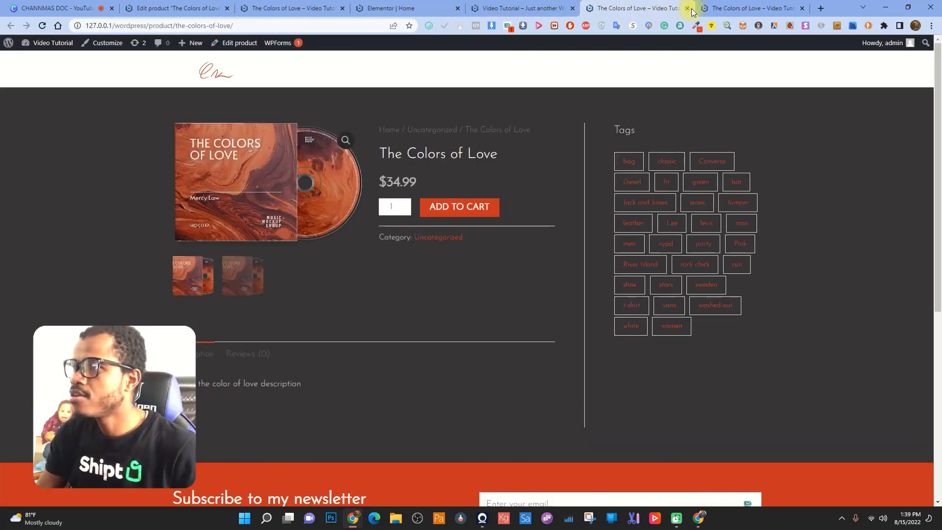
{"action": "left_click", "coordinate": [687, 7]}
{"action": "left_click", "coordinate": [688, 8]}
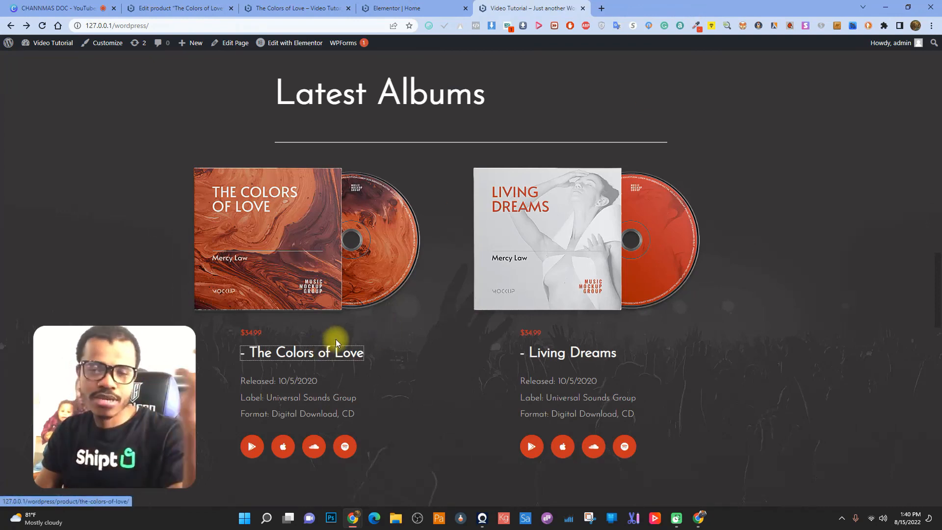
Add The Colors of Love to the cart through its Home page cover and proceed to checkout to review the order.
{"action": "left_click", "coordinate": [319, 264]}
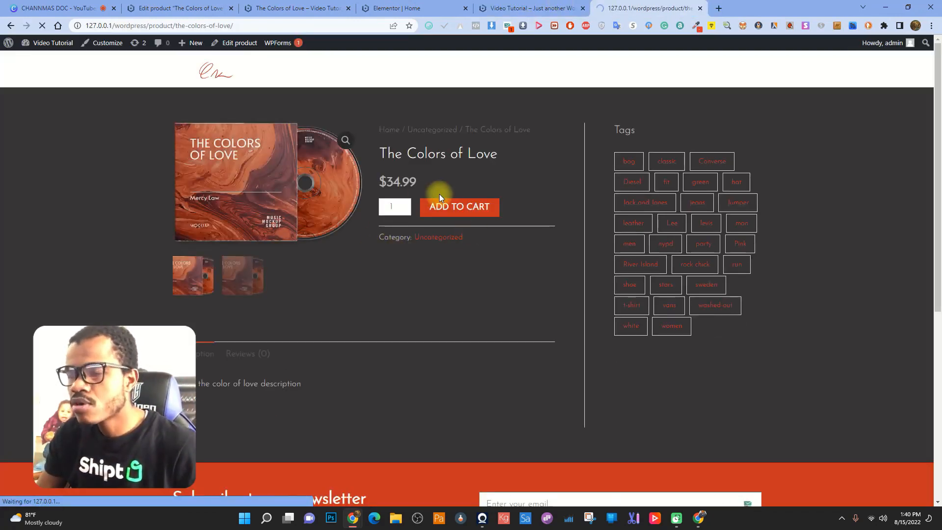
{"action": "left_click", "coordinate": [440, 195]}
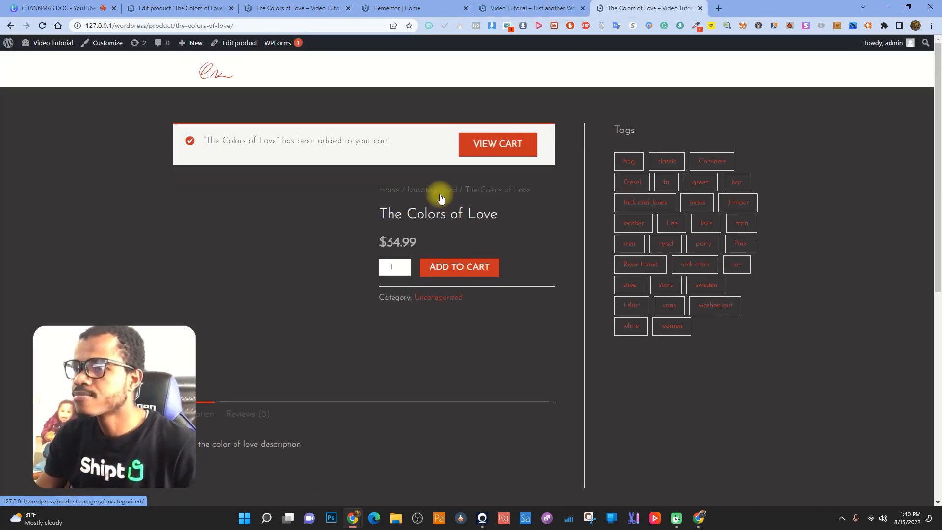
{"action": "left_click", "coordinate": [495, 147]}
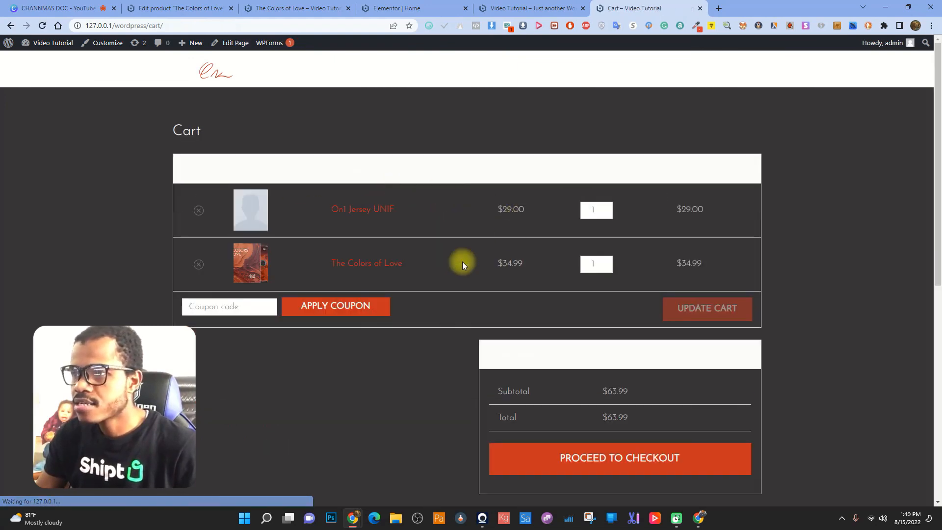
{"action": "left_click", "coordinate": [641, 457]}
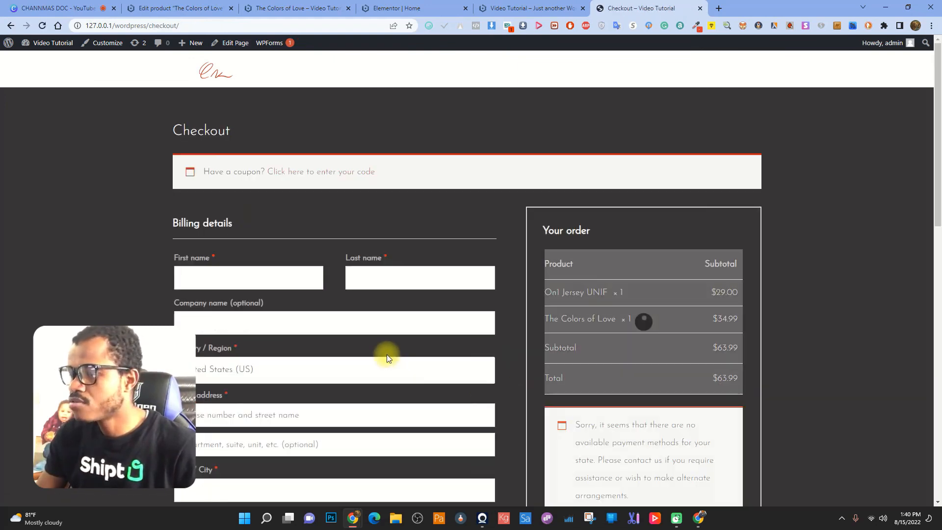
{"action": "left_click_drag", "start_coordinate": [553, 291], "coordinate": [733, 292]}
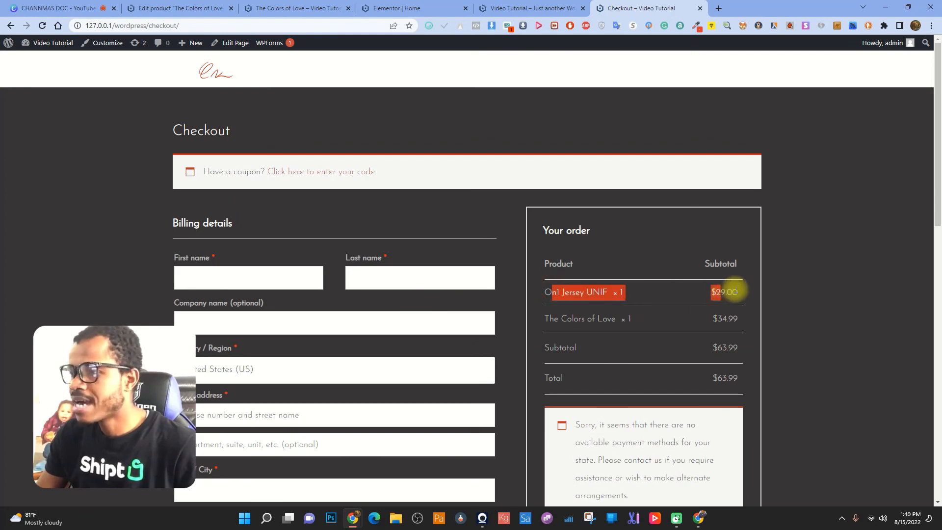
{"action": "scroll", "coordinate": [388, 289], "scroll_direction": "down", "scroll_amount": 5}
{"action": "scroll", "coordinate": [719, 327], "scroll_direction": "up", "scroll_amount": 5}
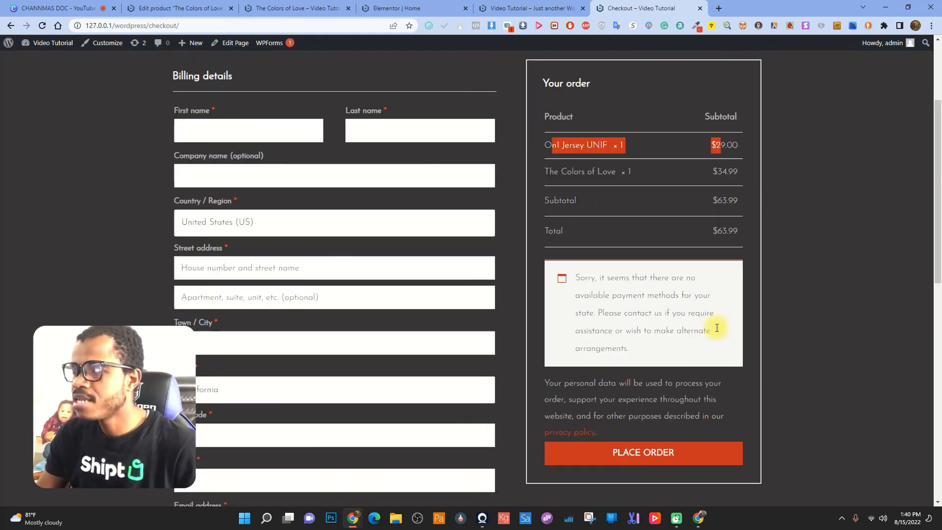
{"action": "scroll", "coordinate": [391, 311], "scroll_direction": "down", "scroll_amount": 10}
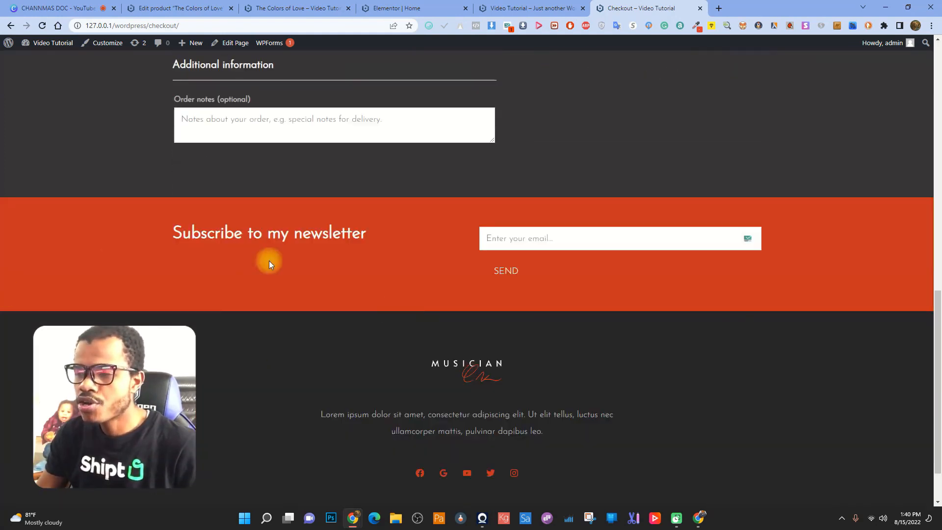
{"action": "scroll", "coordinate": [269, 261], "scroll_direction": "up", "scroll_amount": 15}
Remove On1 Jersey UNIF from the cart and proceed to checkout again.
{"action": "left_click", "coordinate": [6, 30]}
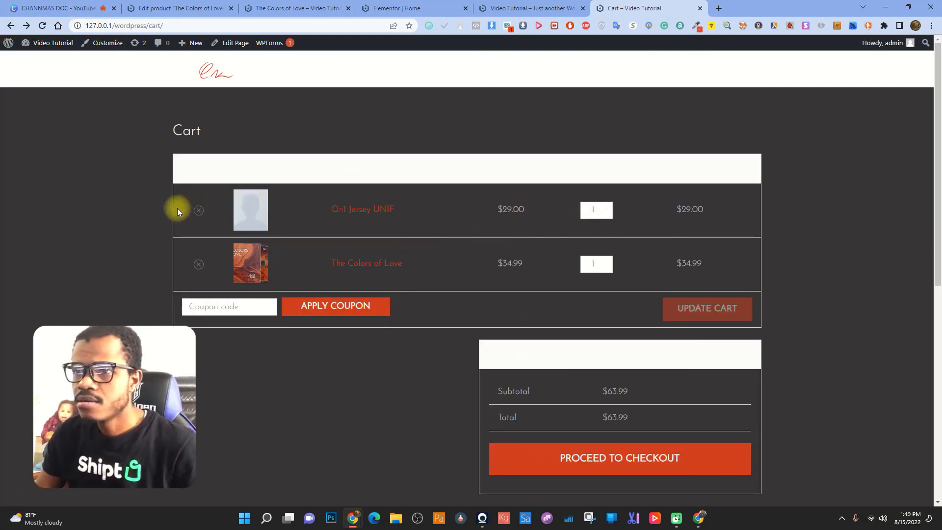
{"action": "left_click", "coordinate": [198, 212]}
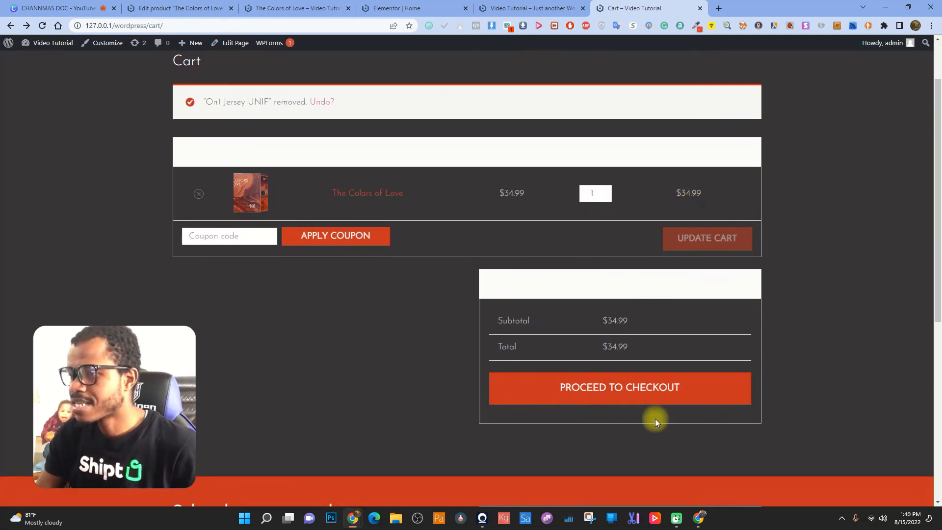
{"action": "left_click", "coordinate": [608, 400]}
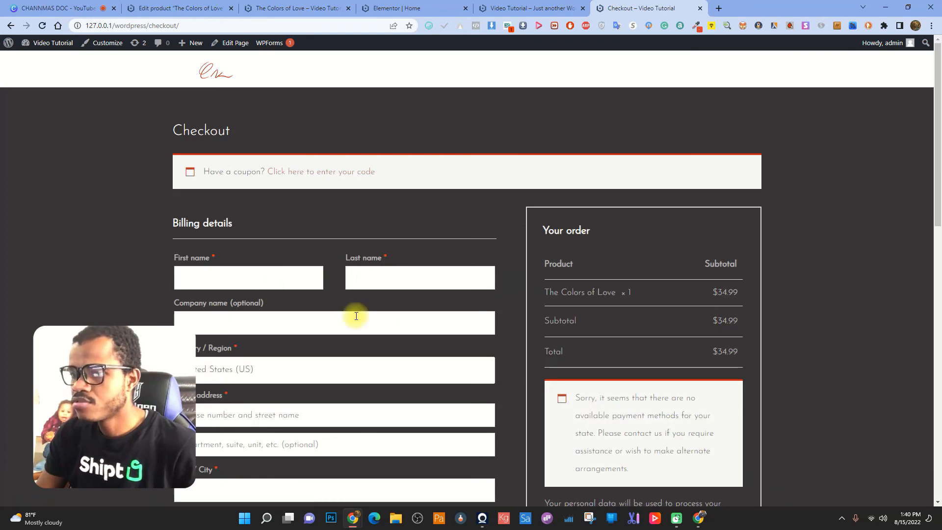
Examine the checkout page's billing form, order summary and payment methods notice.
{"action": "scroll", "coordinate": [278, 267], "scroll_direction": "down", "scroll_amount": 8}
{"action": "scroll", "coordinate": [399, 210], "scroll_direction": "up", "scroll_amount": 4}
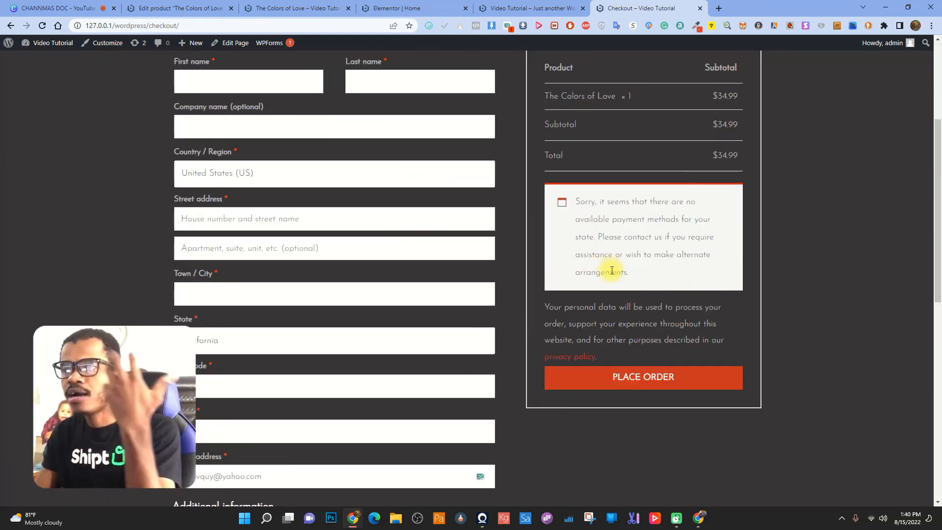
{"action": "left_click_drag", "start_coordinate": [574, 200], "coordinate": [691, 201]}
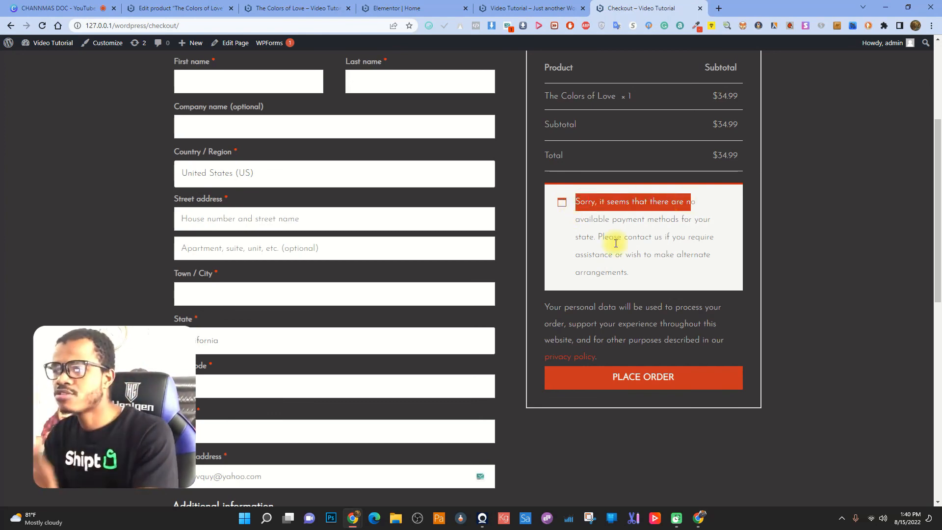
{"action": "left_click_drag", "start_coordinate": [616, 242], "coordinate": [821, 247]}
{"action": "left_click", "coordinate": [635, 212]}
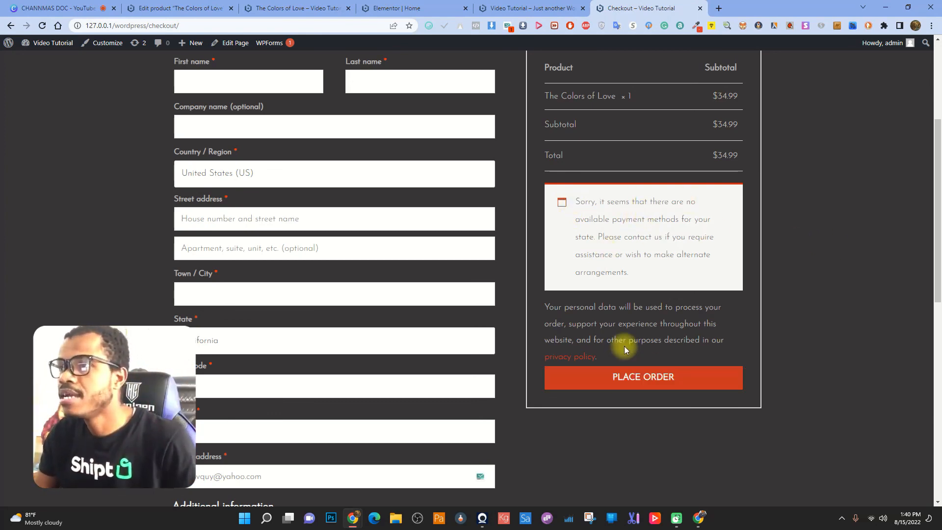
{"action": "scroll", "coordinate": [518, 342], "scroll_direction": "up", "scroll_amount": 4}
Look over the Home page in Elementor from Latest Albums up to the hero section, and switch to the CHANNMAS DOC page.
{"action": "left_click", "coordinate": [422, 8]}
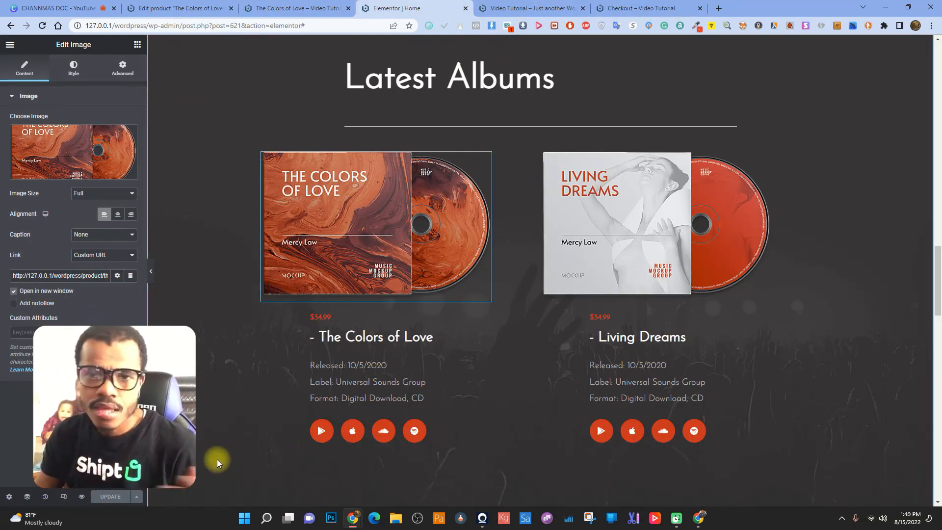
{"action": "scroll", "coordinate": [222, 450], "scroll_direction": "up", "scroll_amount": 10}
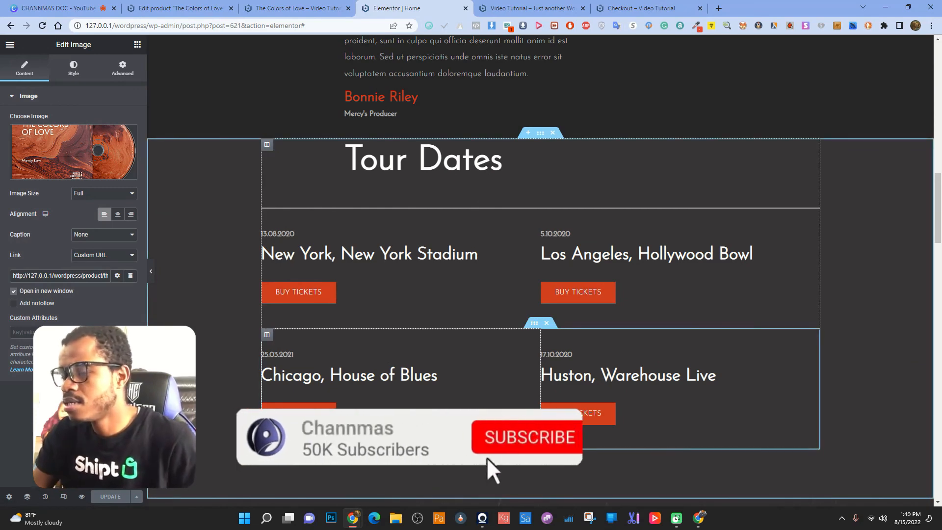
{"action": "scroll", "coordinate": [540, 353], "scroll_direction": "up", "scroll_amount": 10}
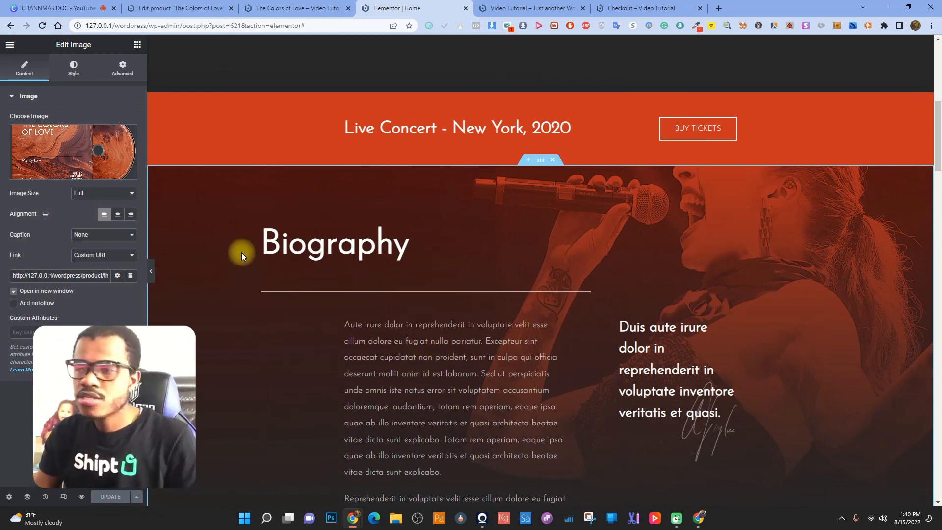
{"action": "scroll", "coordinate": [454, 243], "scroll_direction": "up", "scroll_amount": 5}
{"action": "left_click", "coordinate": [381, 374]}
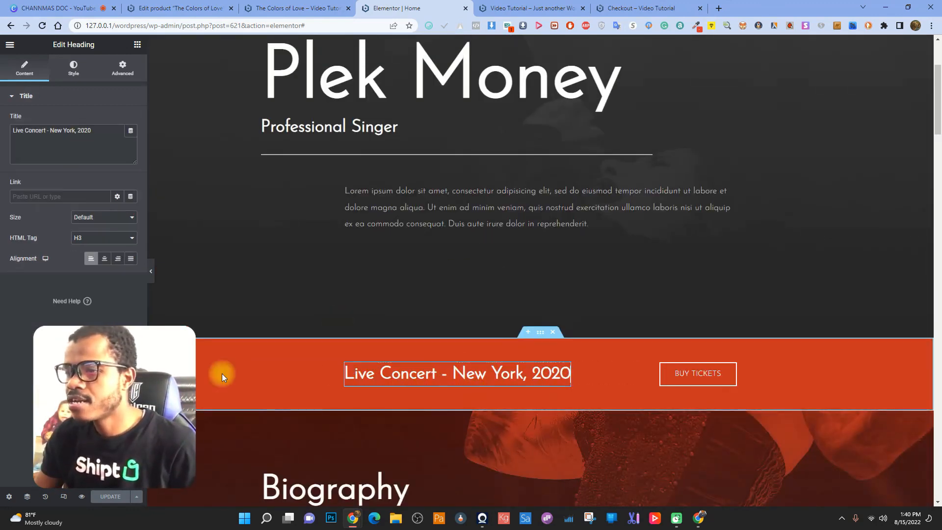
{"action": "scroll", "coordinate": [266, 321], "scroll_direction": "up", "scroll_amount": 3}
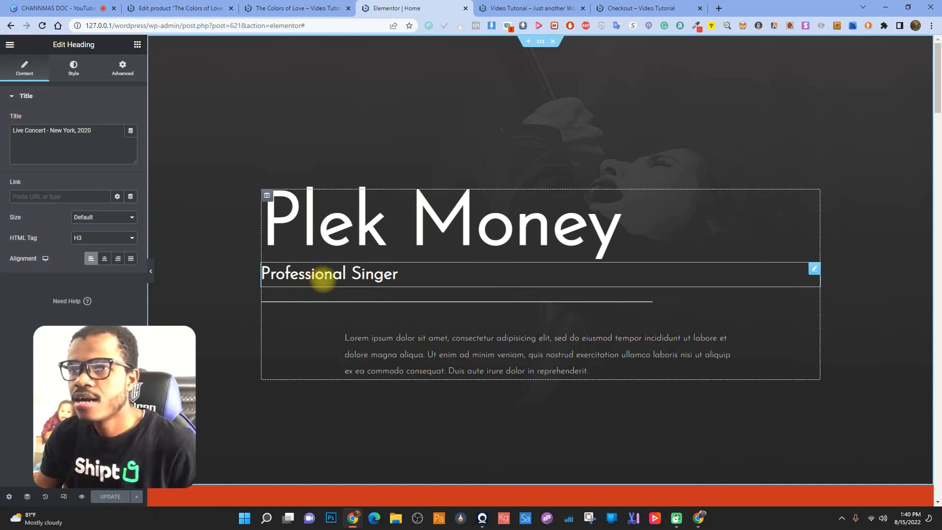
{"action": "left_click", "coordinate": [72, 4]}
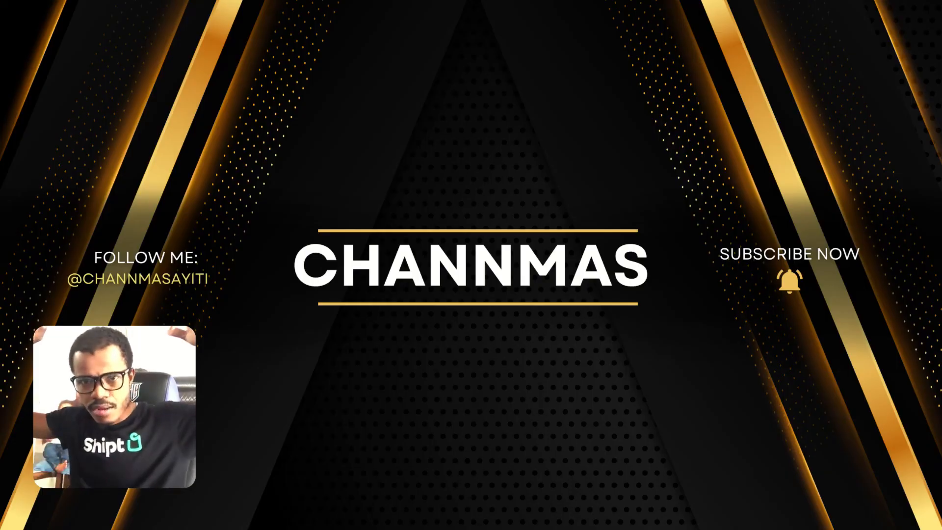